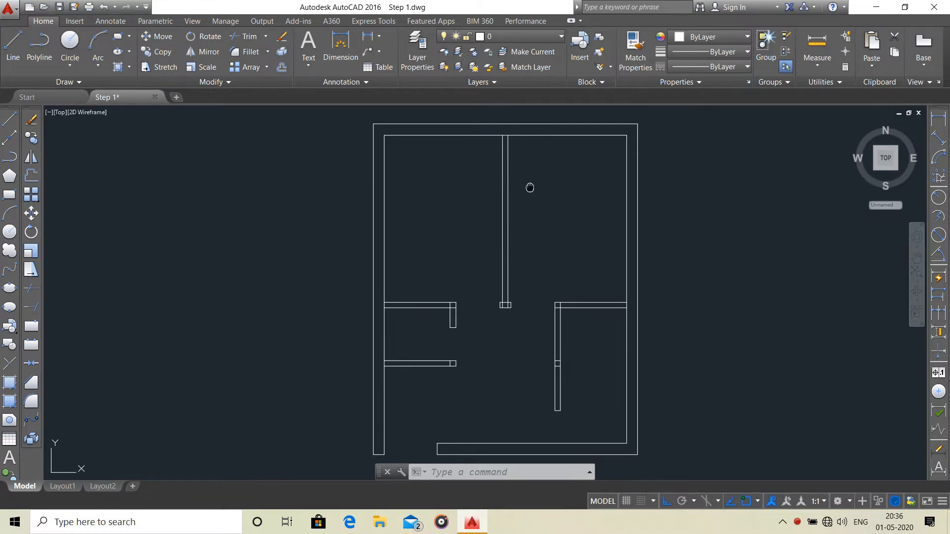
middle_drag(518, 204, 401, 249)
scroll(455, 227, down, 2)
scroll(401, 249, up, 2)
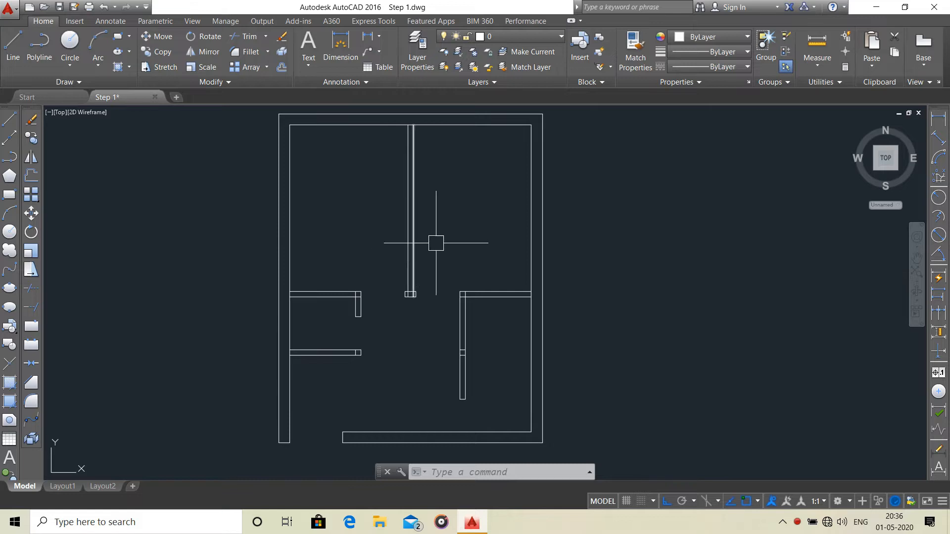
middle_drag(439, 244, 452, 268)
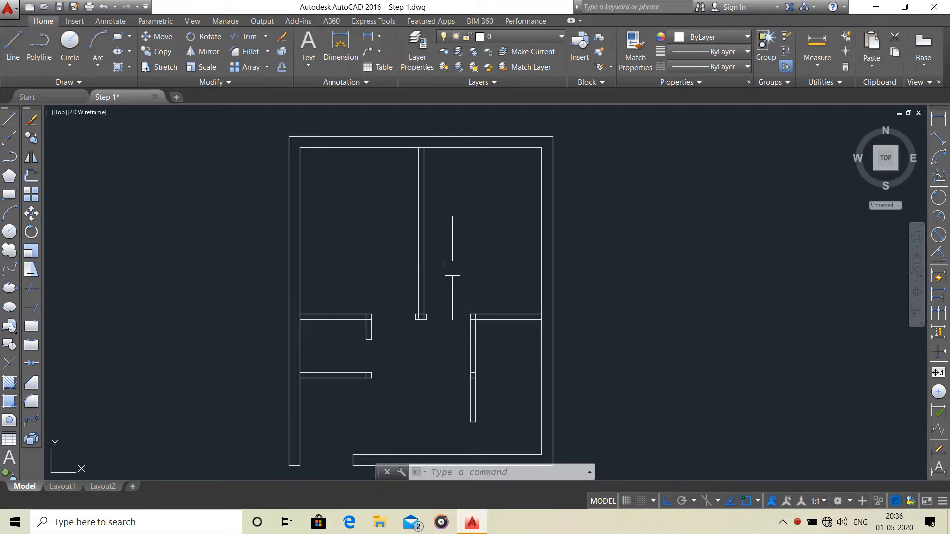
Trim the overlapping lines at the corner where the upper-left horizontal partition meets its short vertical return.
scroll(350, 319, up, 4)
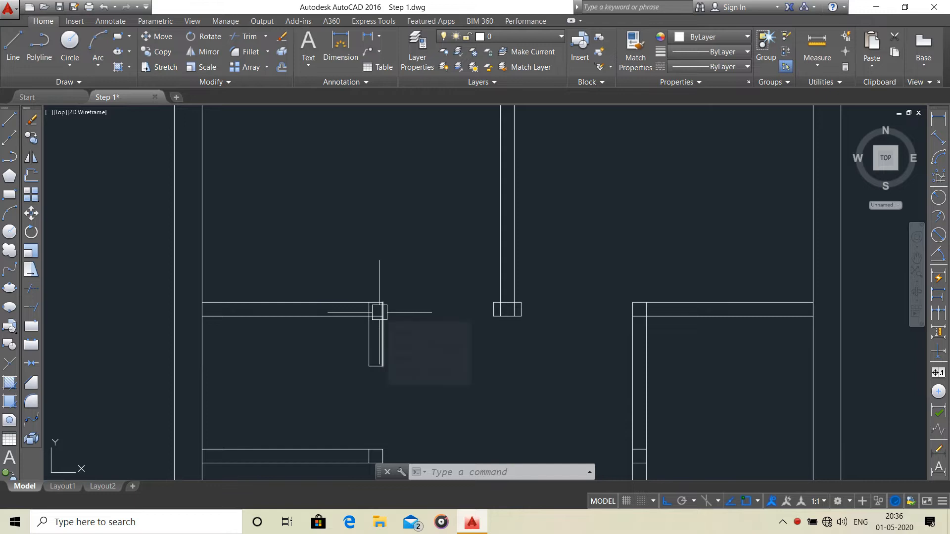
scroll(382, 312, up, 4)
scroll(366, 328, down, 5)
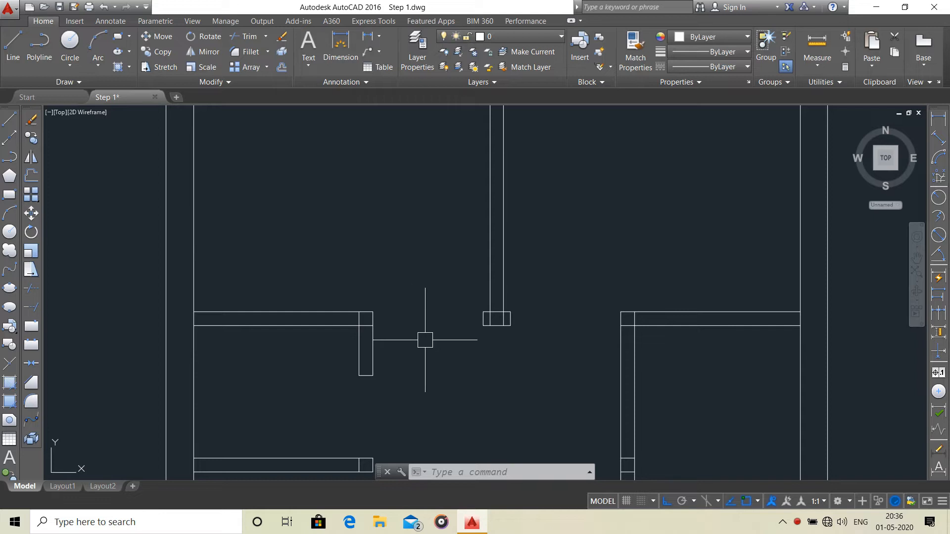
text(tr)
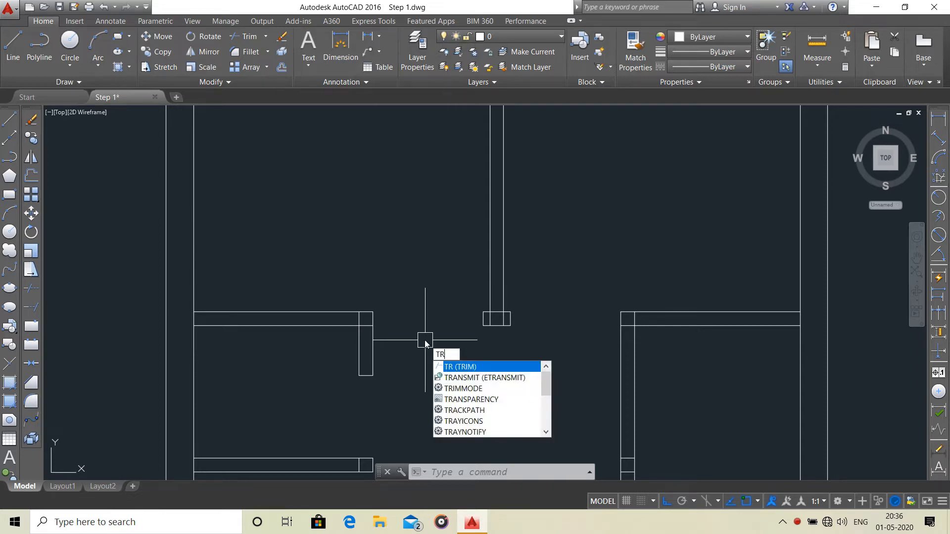
key(Return)
scroll(379, 328, up, 2)
scroll(355, 324, up, 4)
click(369, 310)
click(358, 338)
click(348, 297)
click(326, 303)
Trim the overlapping lines inside the small end block at the lower end of the central vertical partition.
scroll(491, 307, down, 6)
middle_drag(664, 286, 579, 252)
scroll(500, 267, up, 8)
click(532, 240)
click(516, 263)
click(503, 277)
click(476, 291)
Trim the inner line of the top outer wall between the two lines of the central partition.
scroll(547, 295, down, 3)
scroll(601, 254, up, 4)
middle_drag(600, 254, 443, 369)
middle_drag(429, 119, 447, 225)
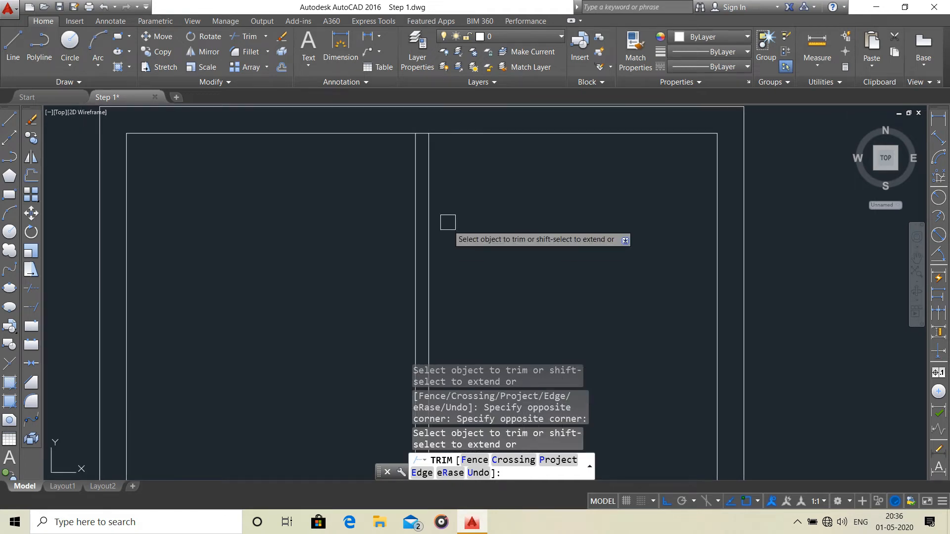
scroll(421, 130, up, 2)
click(421, 129)
Trim the inner line of the left outer wall where the two left horizontal partitions join it.
scroll(403, 229, down, 3)
scroll(434, 290, up, 3)
scroll(437, 284, up, 3)
scroll(447, 187, up, 2)
click(437, 176)
scroll(458, 228, down, 3)
middle_drag(471, 230, 478, 173)
scroll(452, 239, up, 5)
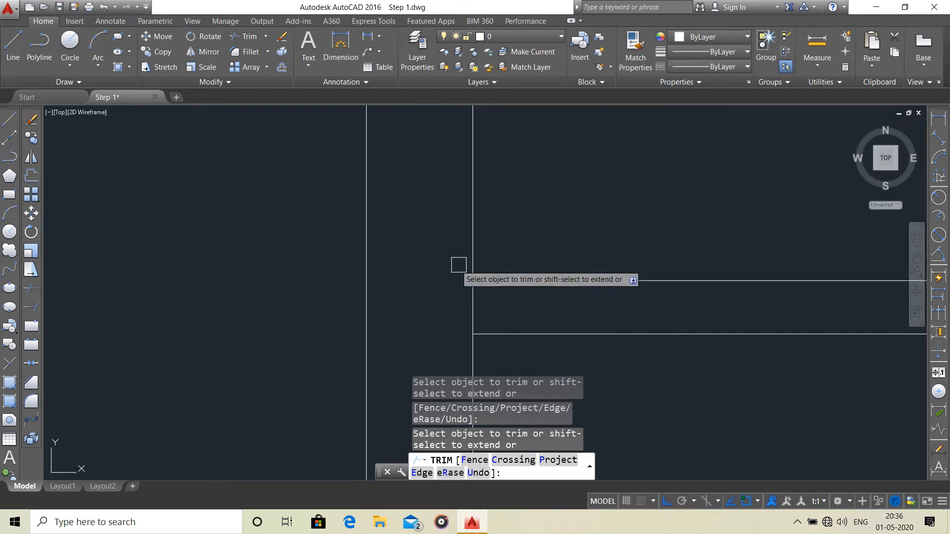
scroll(470, 259, down, 6)
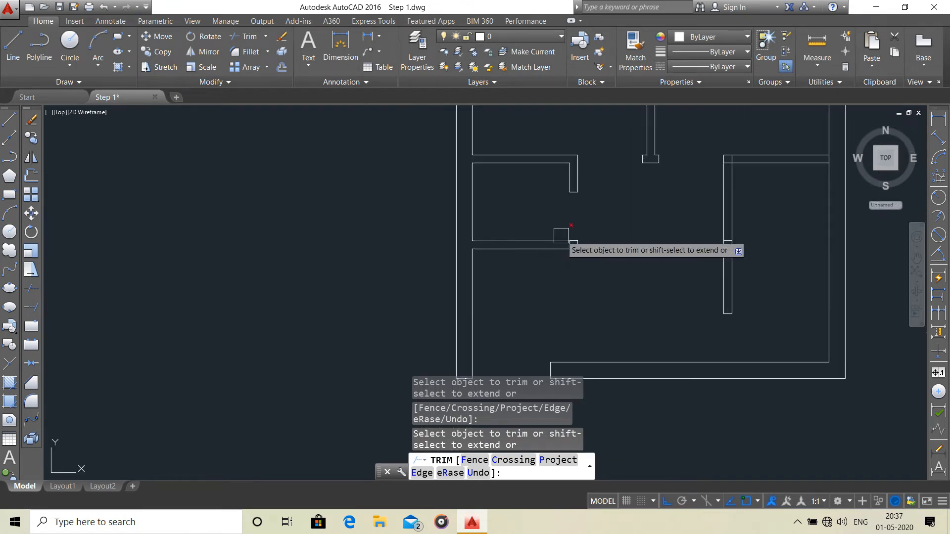
scroll(520, 275, down, 2)
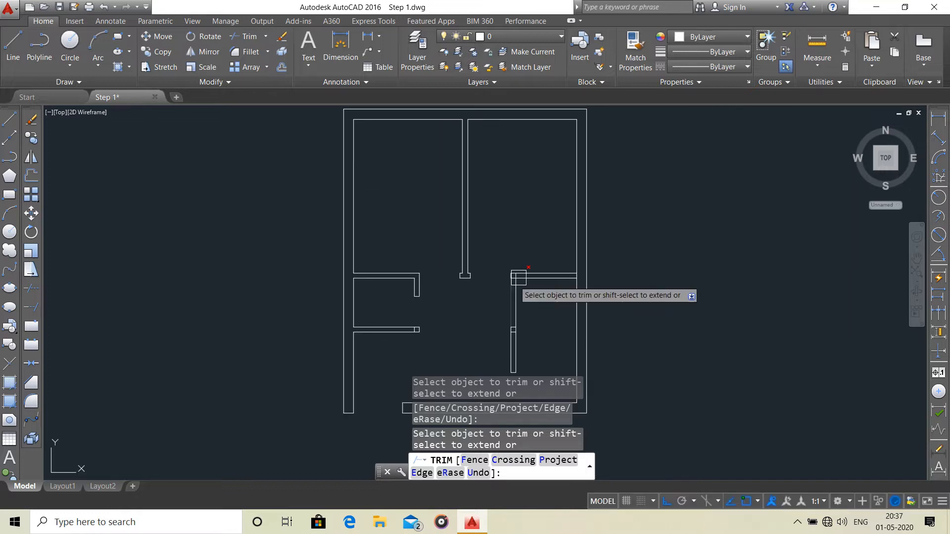
Trim the right partition's junction with the right outer wall and the overlapping lines at its upper corner.
scroll(571, 277, up, 5)
scroll(611, 248, down, 4)
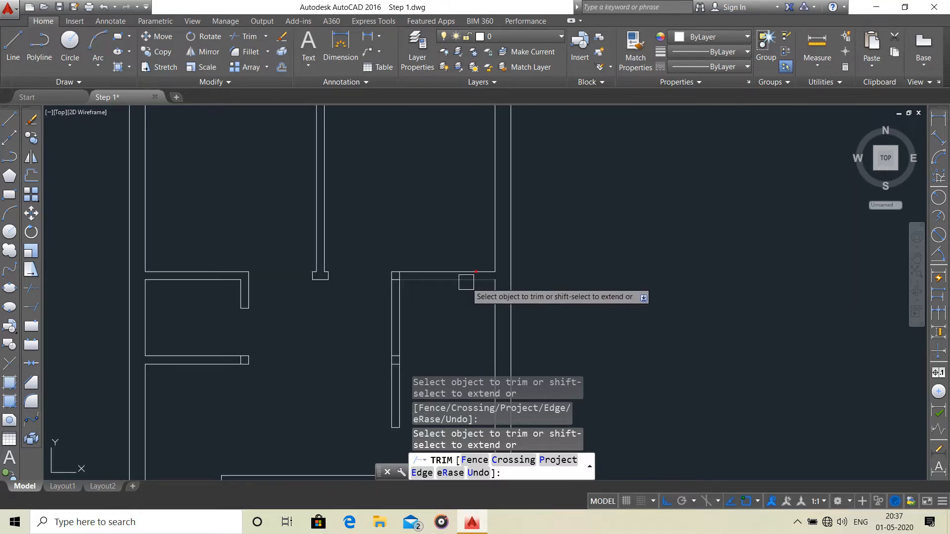
scroll(476, 186, up, 4)
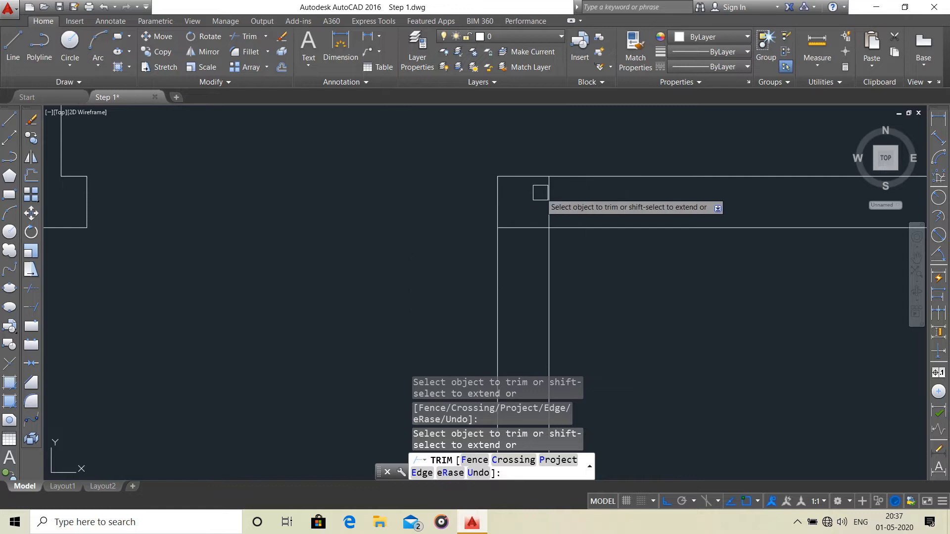
scroll(520, 230, down, 4)
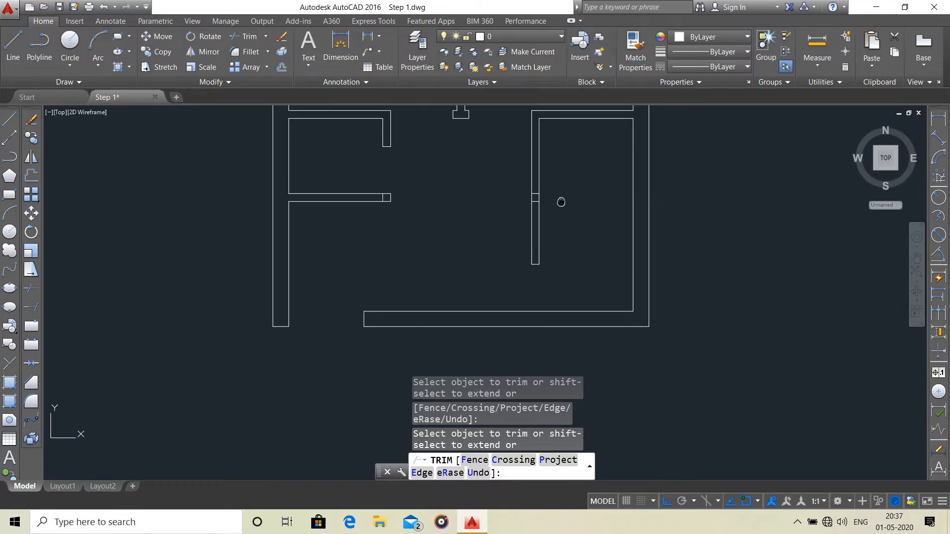
key(Escape)
Delete the two short cross lines in the right vertical partition and the one near the end of the lower-left partition.
scroll(615, 191, up, 5)
click(641, 194)
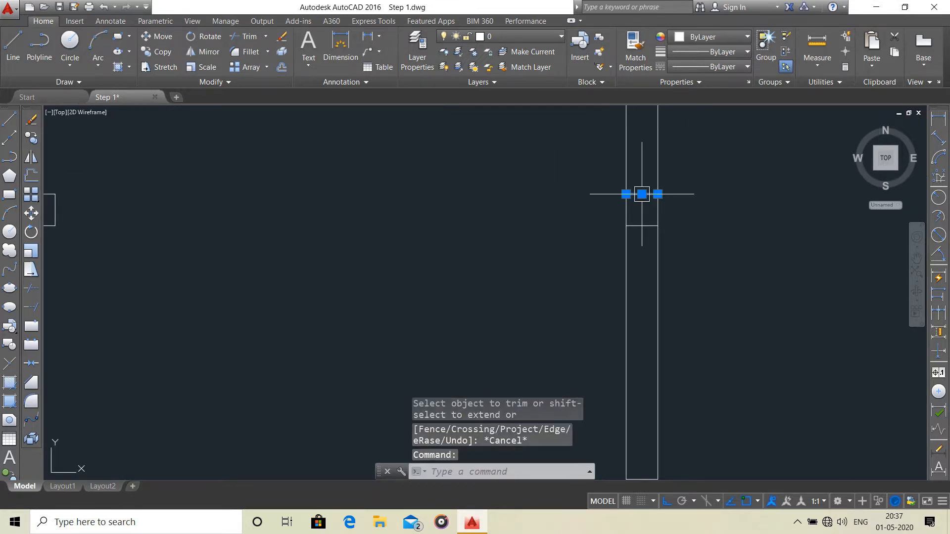
click(644, 224)
scroll(618, 233, down, 2)
middle_drag(592, 246, 678, 214)
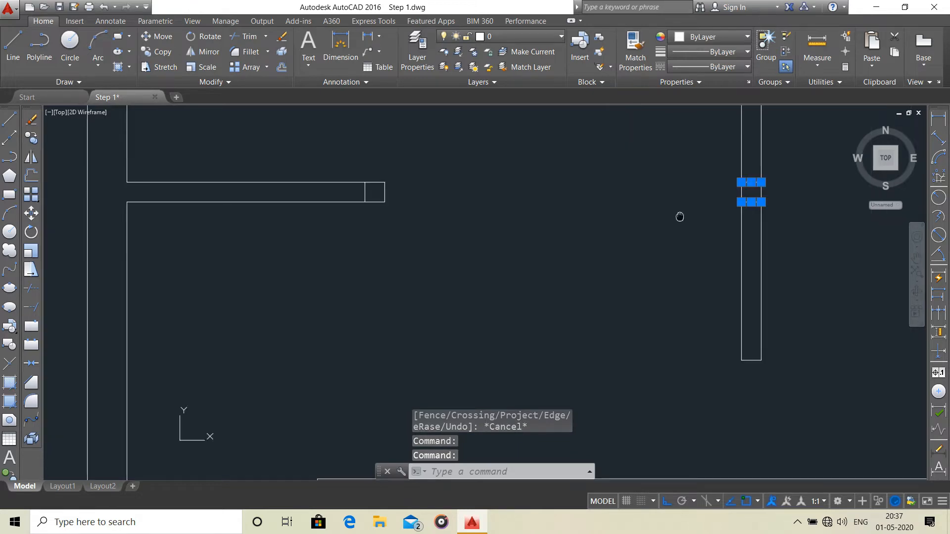
scroll(433, 186, up, 4)
scroll(441, 193, down, 4)
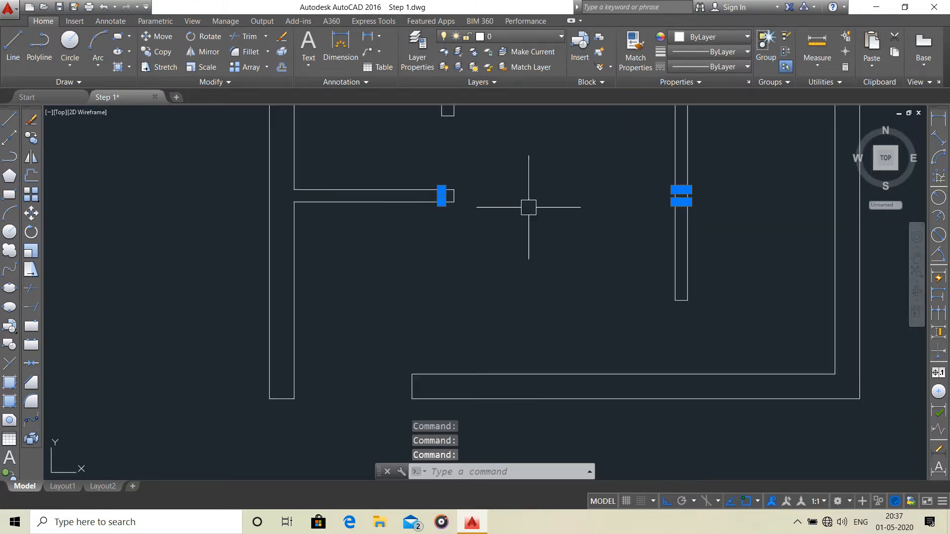
middle_drag(587, 211, 515, 235)
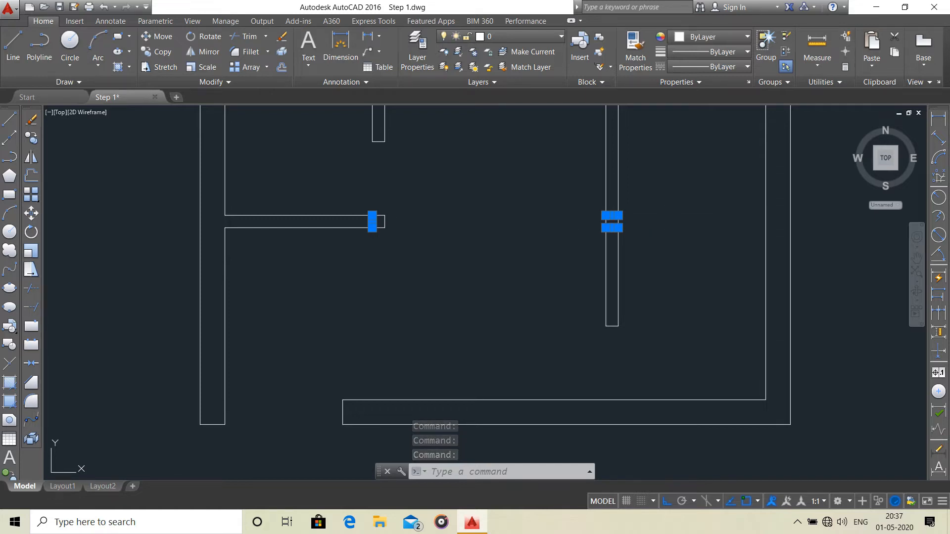
key(Delete)
scroll(639, 228, down, 2)
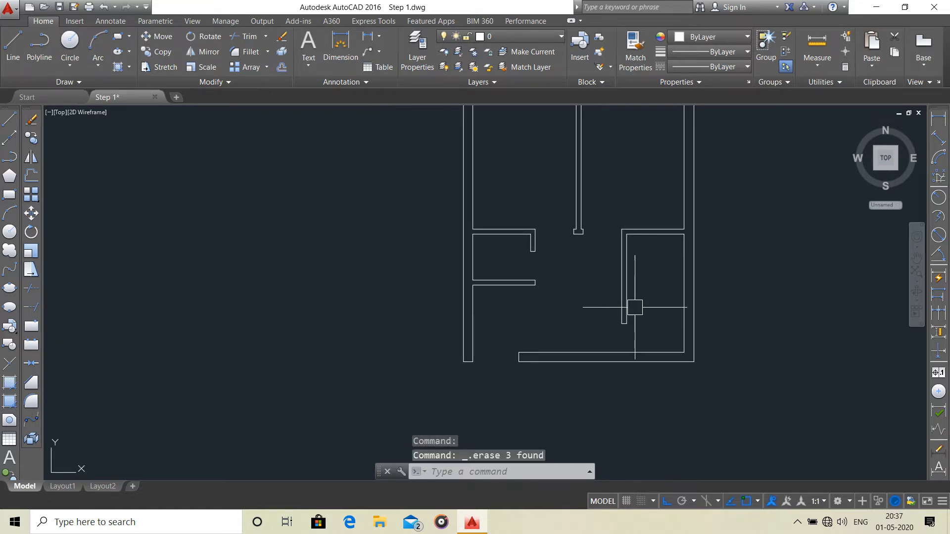
Create a new layer named D and set its color to index 180.
middle_drag(637, 276, 613, 352)
middle_drag(632, 259, 576, 297)
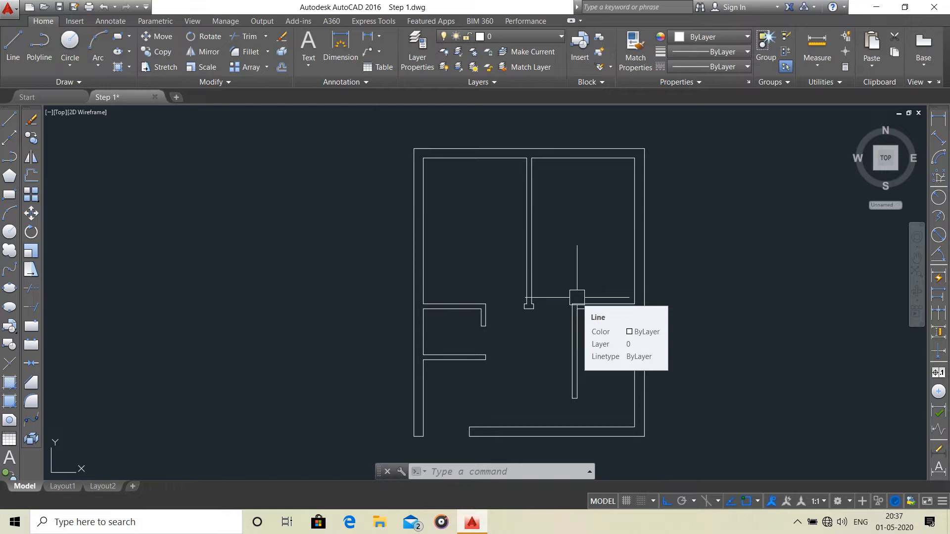
text(LA)
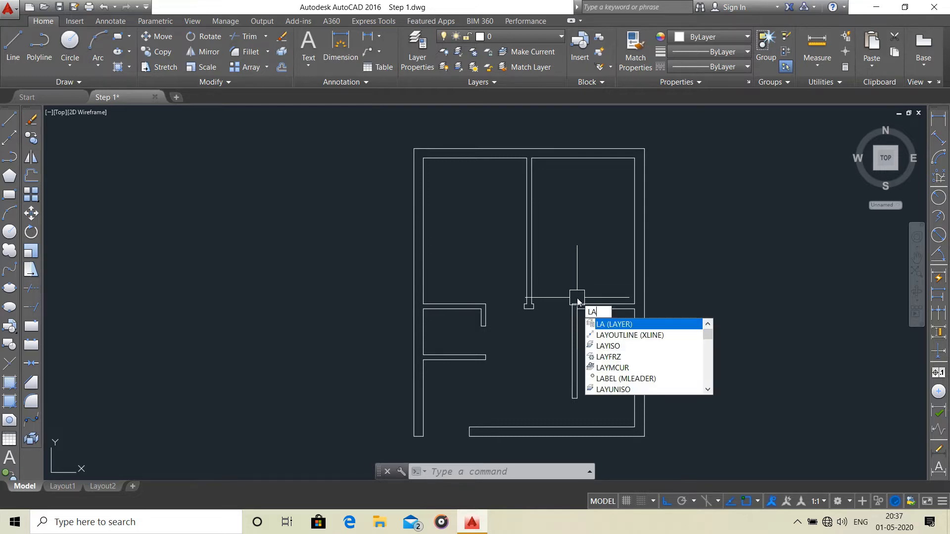
key(Return)
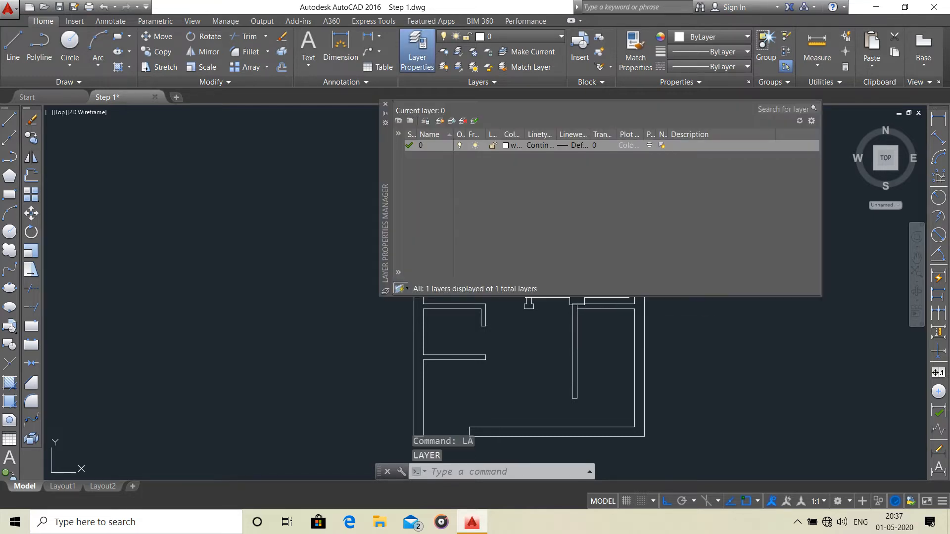
click(439, 122)
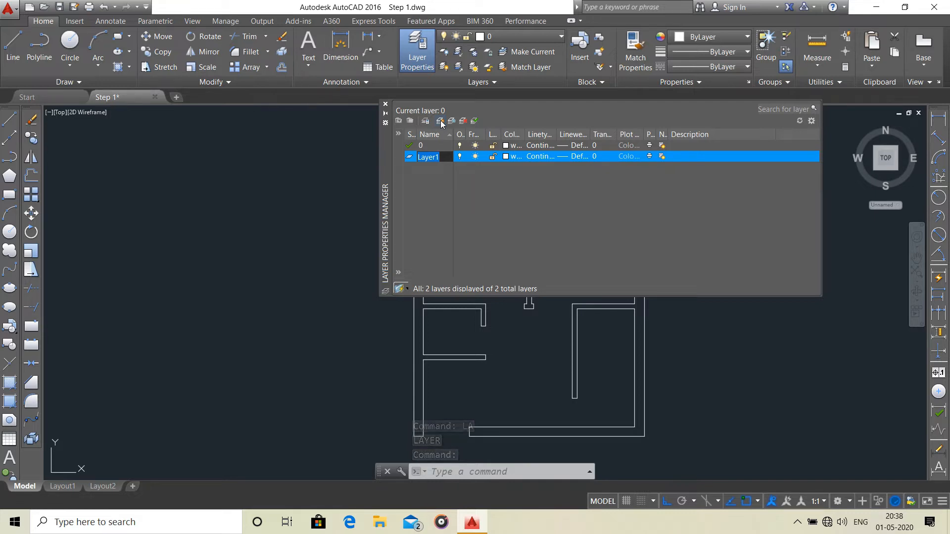
text(D)
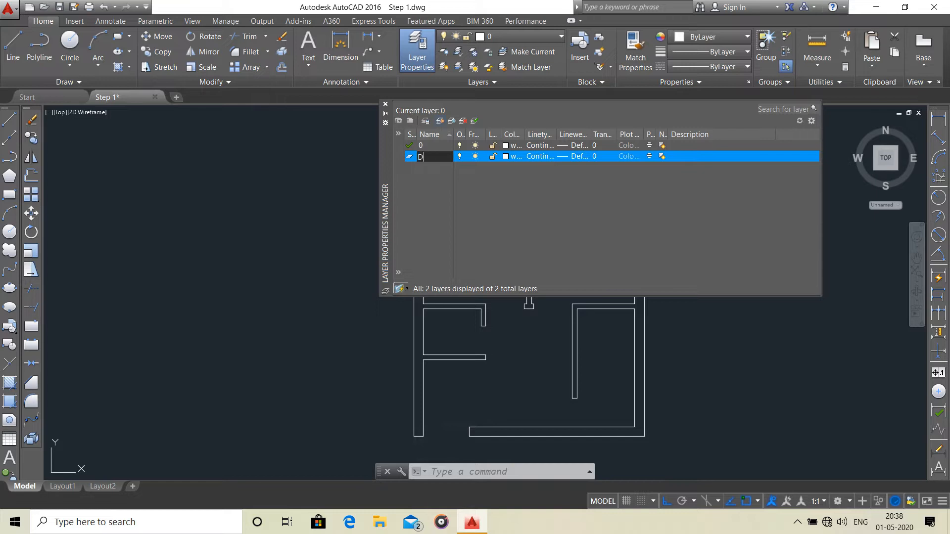
click(506, 156)
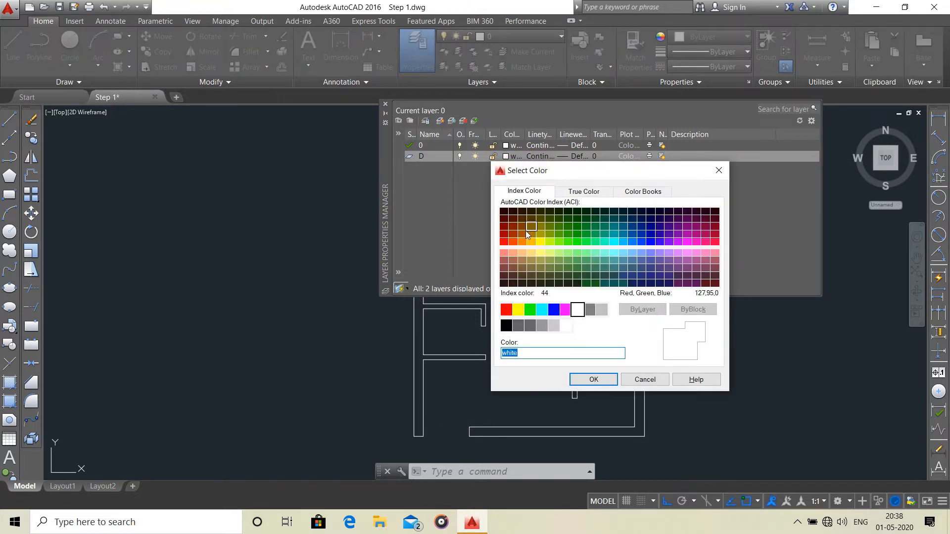
click(660, 242)
click(605, 384)
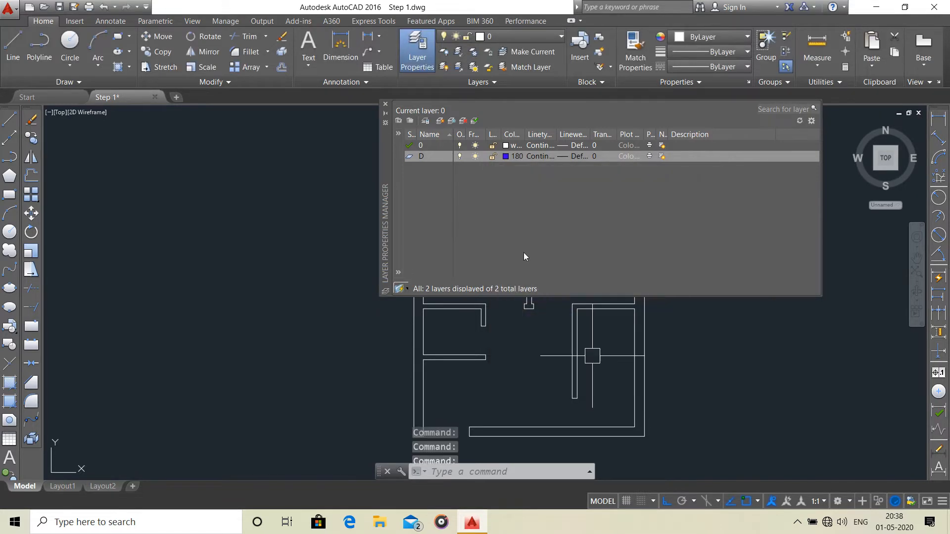
Add a layer named D1 and set its color to index 160.
click(440, 122)
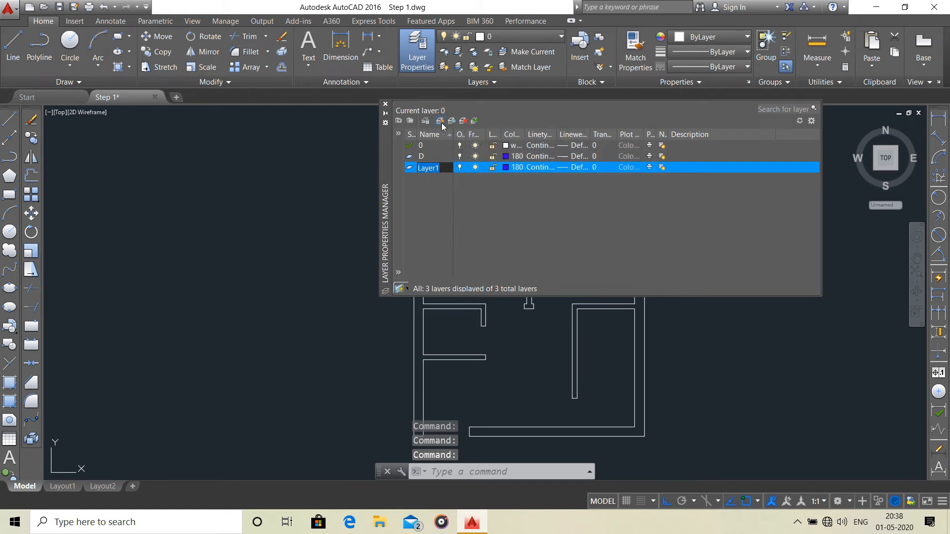
text(D)
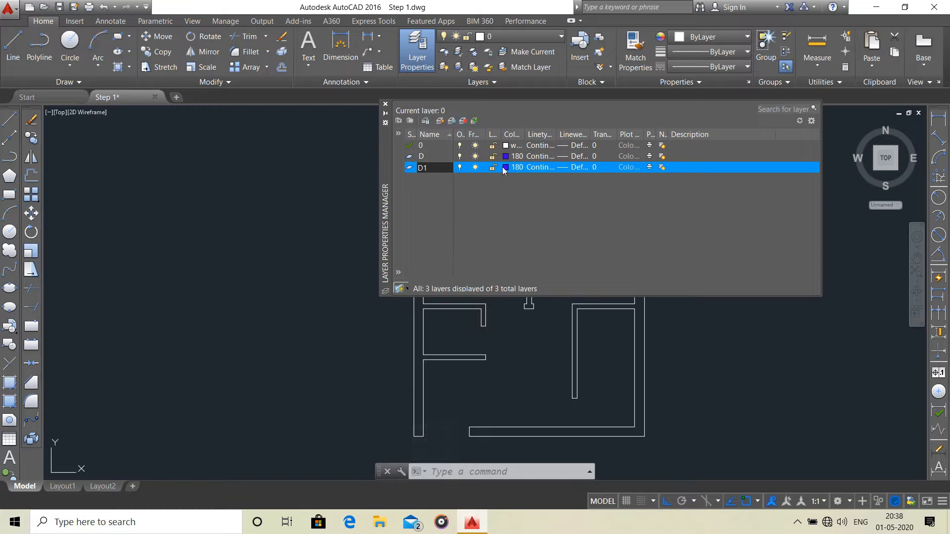
text(1)
click(507, 167)
text(160)
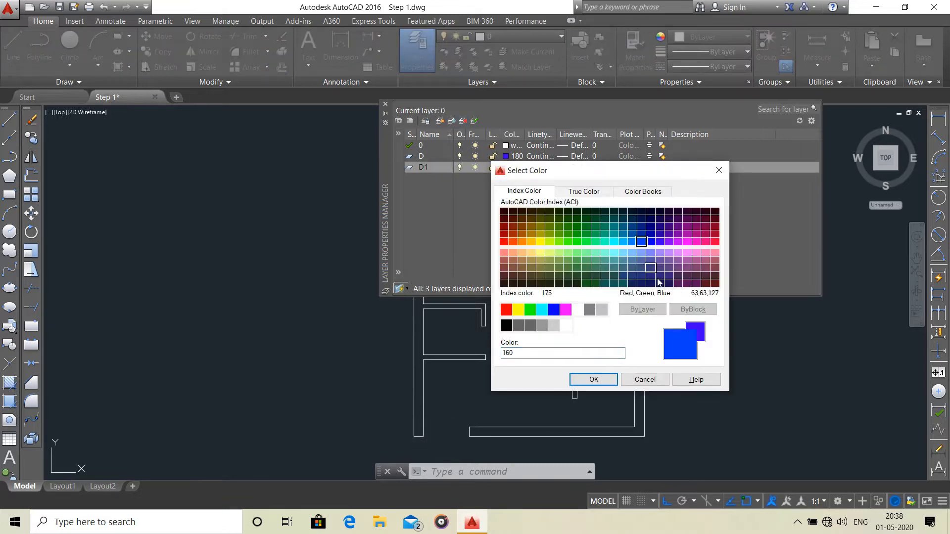
click(594, 379)
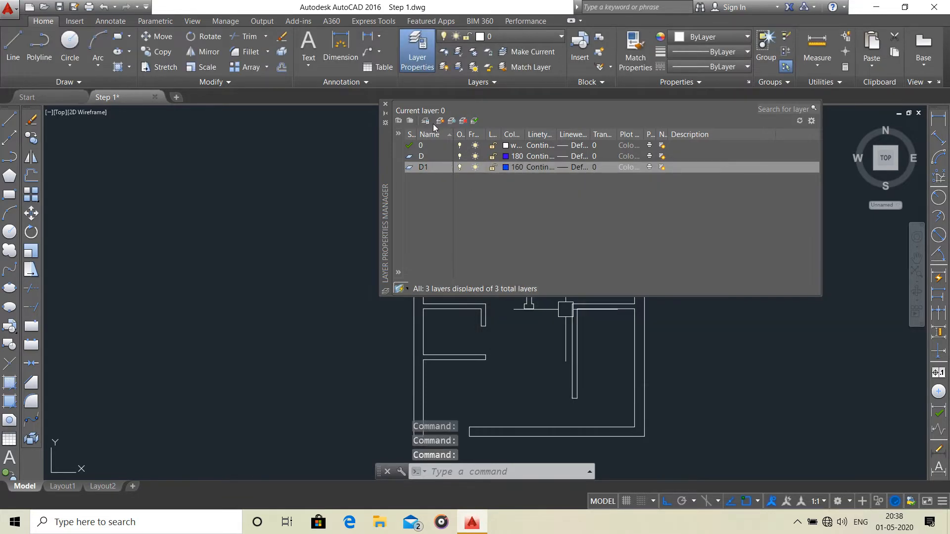
Add a layer named D2 and set its color to index 140.
click(425, 121)
text(D2)
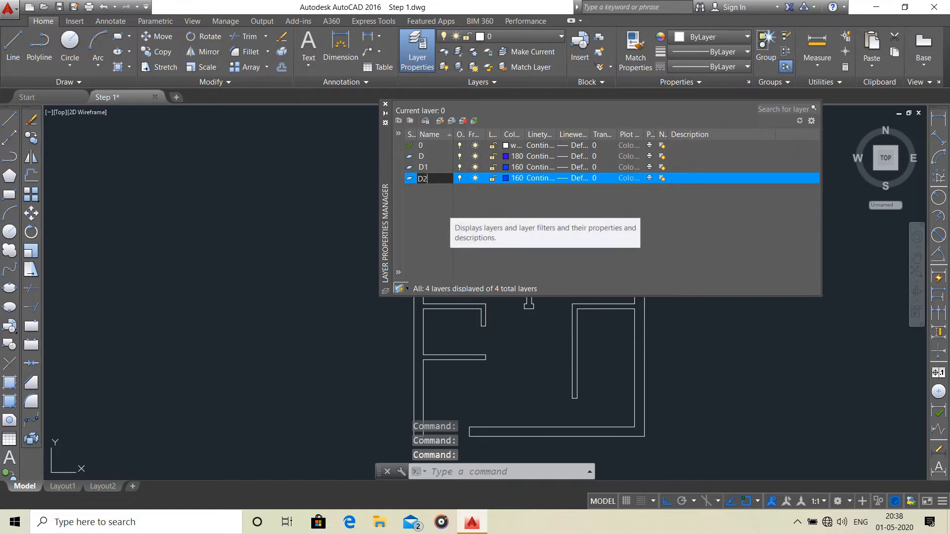
click(506, 178)
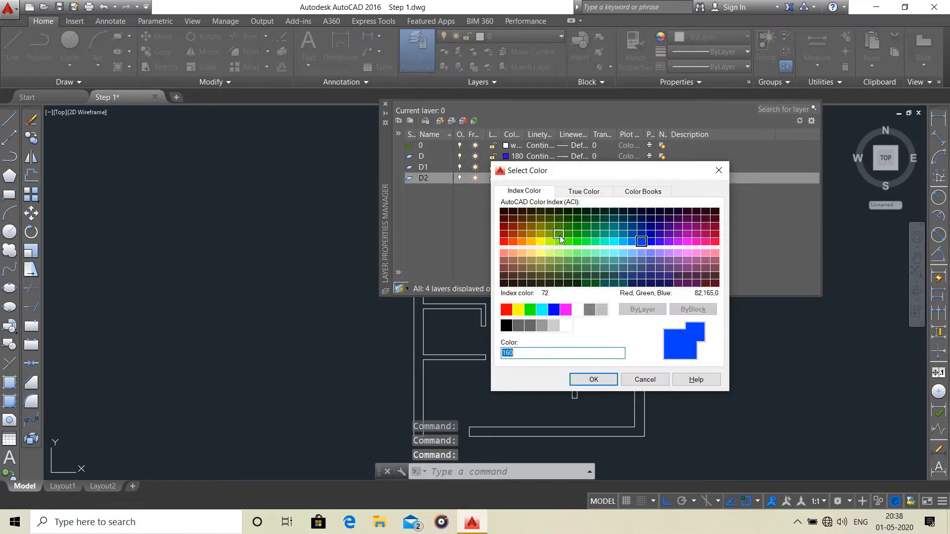
click(623, 242)
click(592, 380)
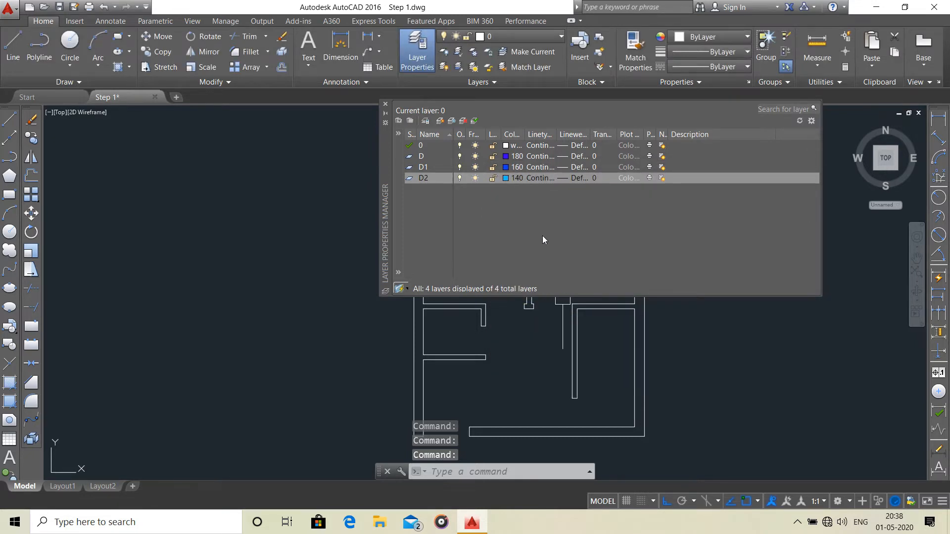
Add a layer named V and set its color to index 142.
click(440, 121)
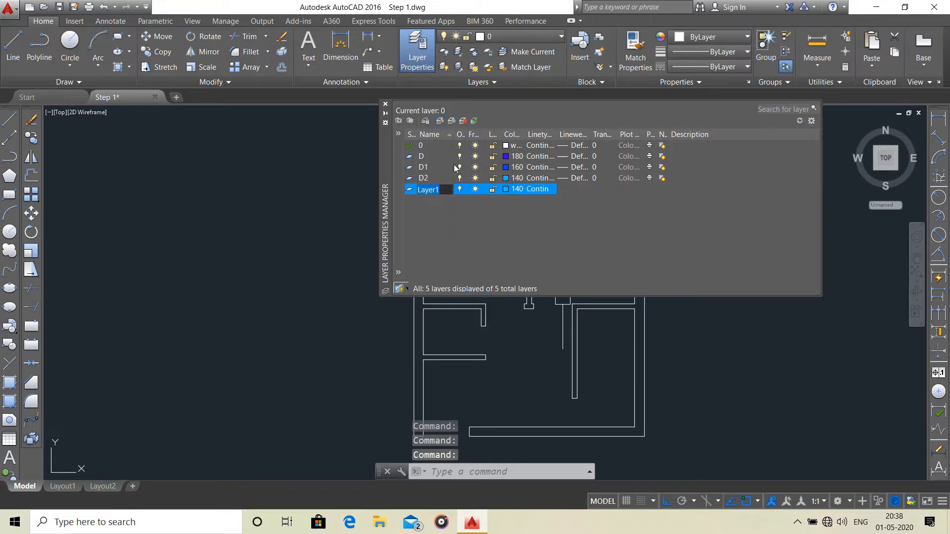
text(V)
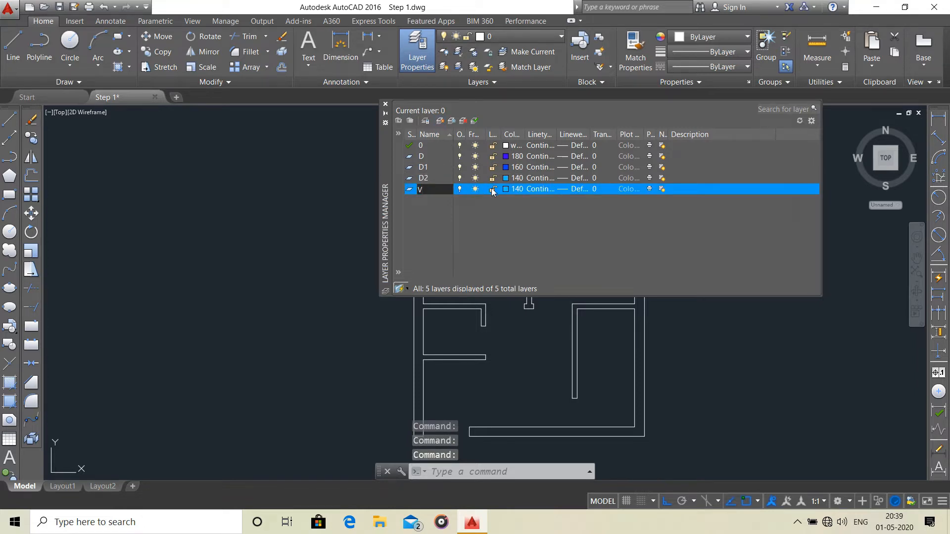
click(508, 189)
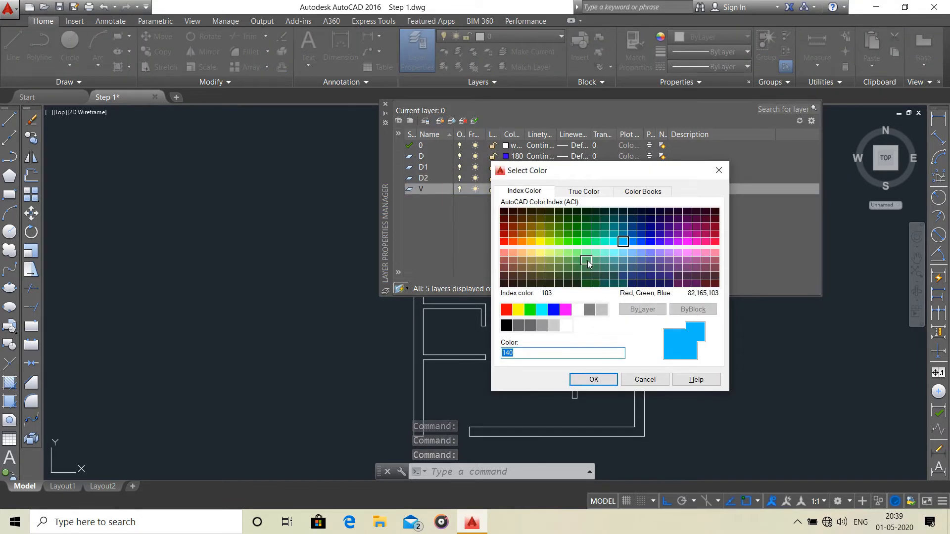
click(623, 233)
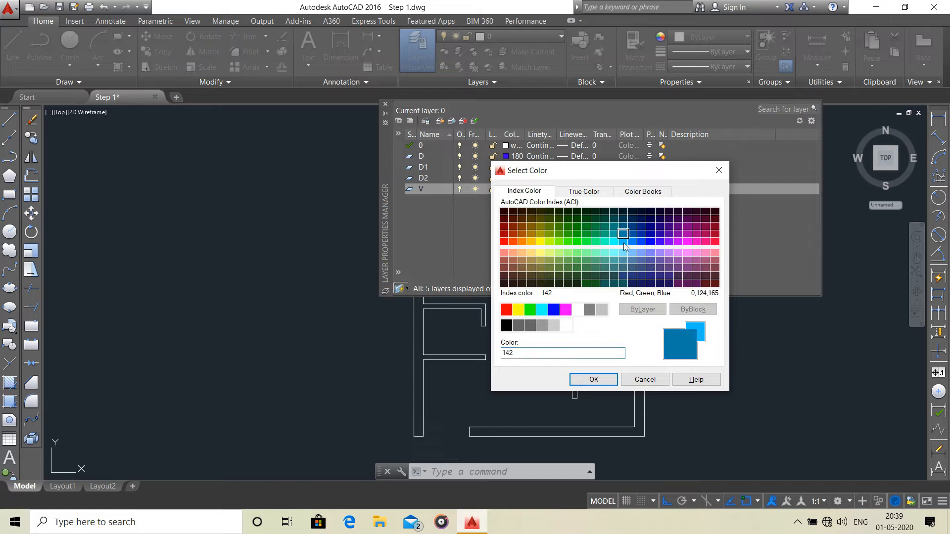
click(594, 380)
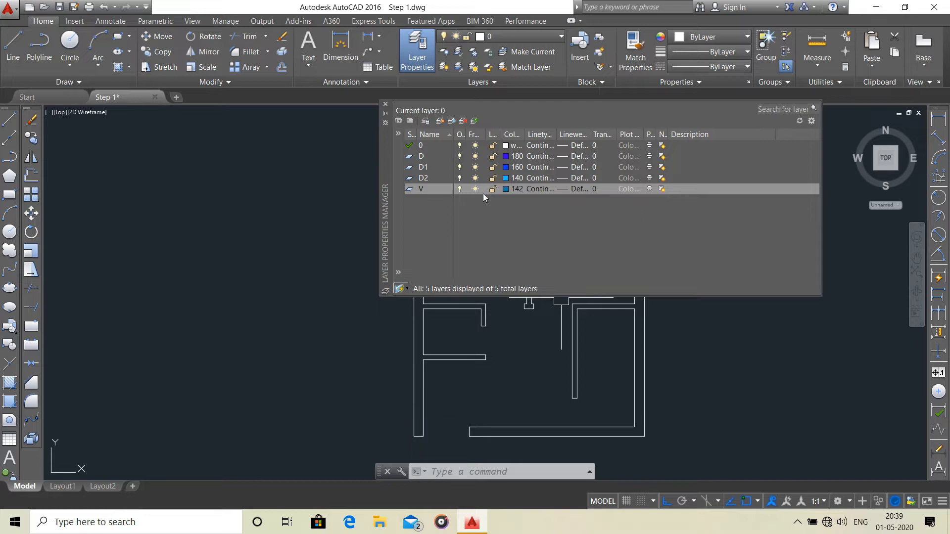
Add a layer named W and set its color to index 122.
click(440, 123)
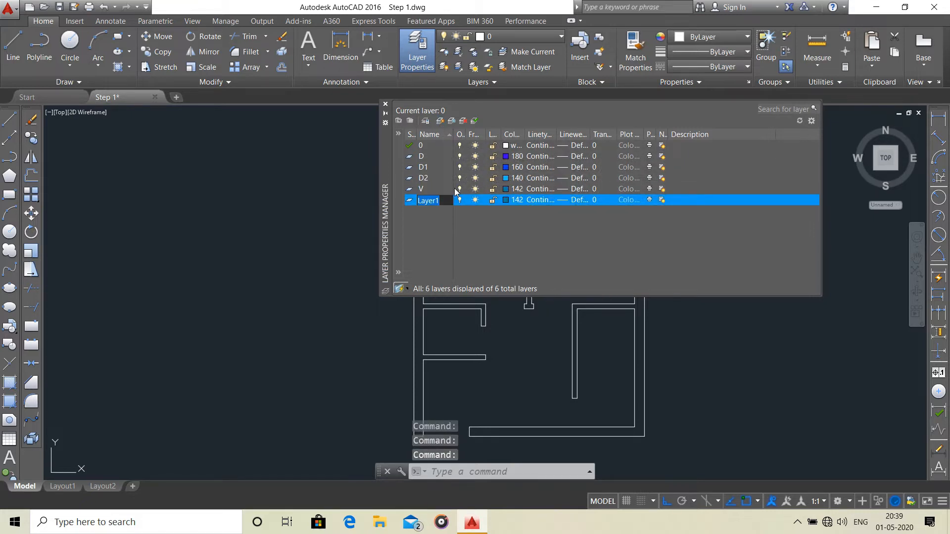
text(W)
key(Return)
click(506, 200)
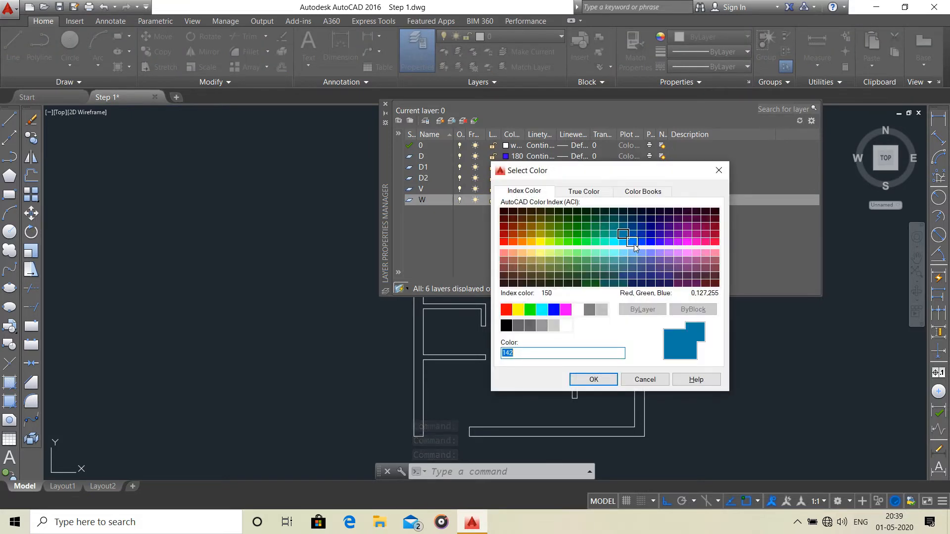
click(604, 234)
click(594, 379)
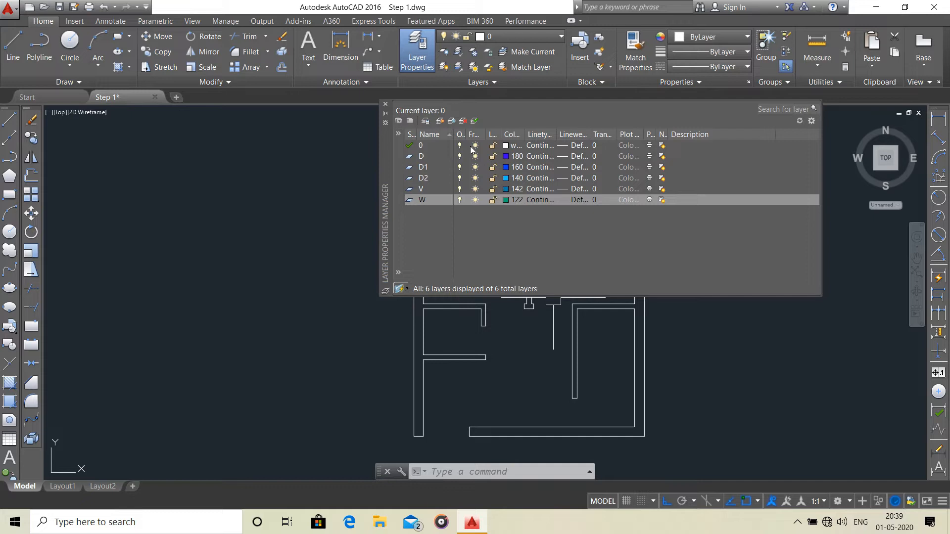
Add a layer named Outline(Wall) and set its color to index 120.
click(440, 121)
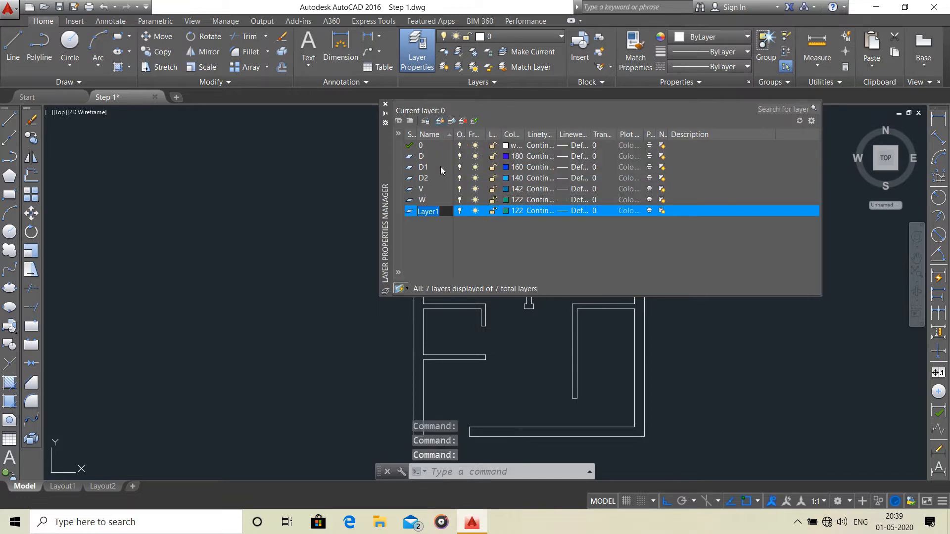
text(Outline(...)
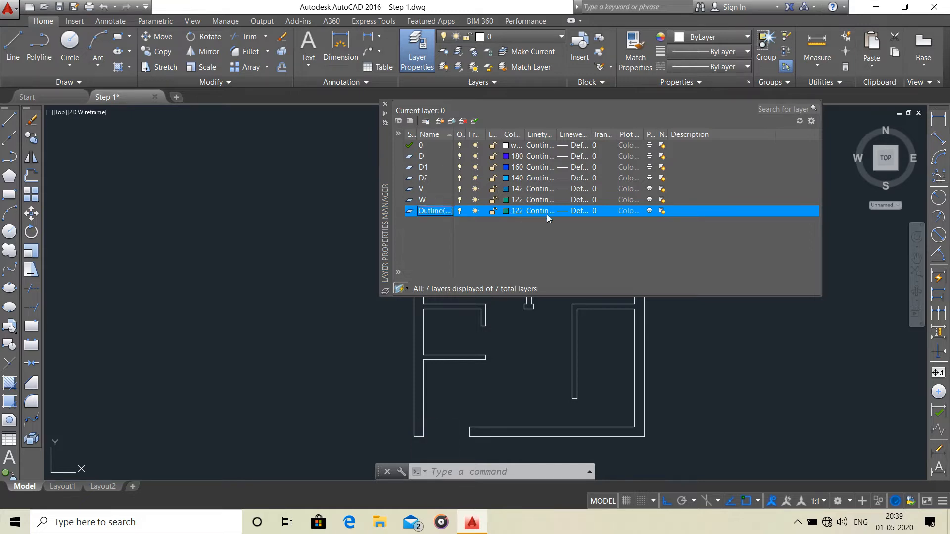
click(514, 210)
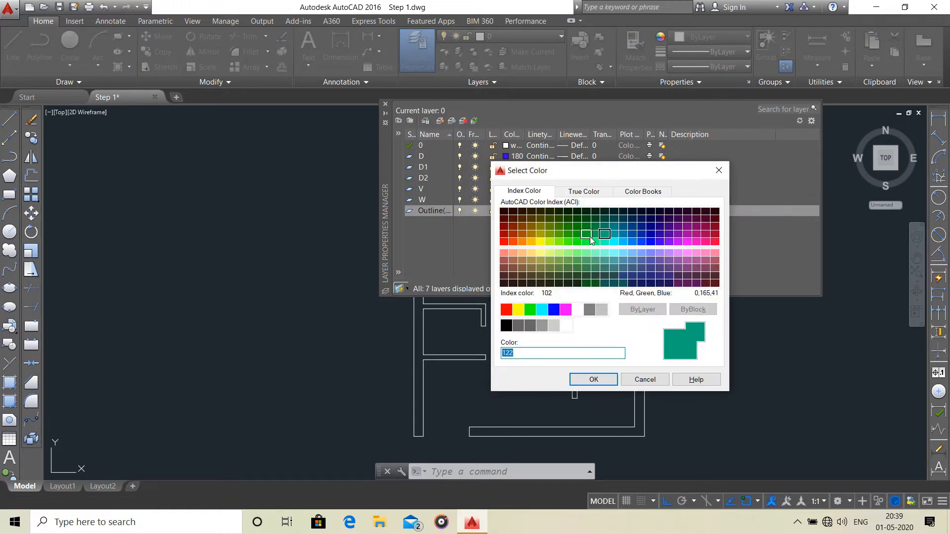
click(605, 243)
click(593, 380)
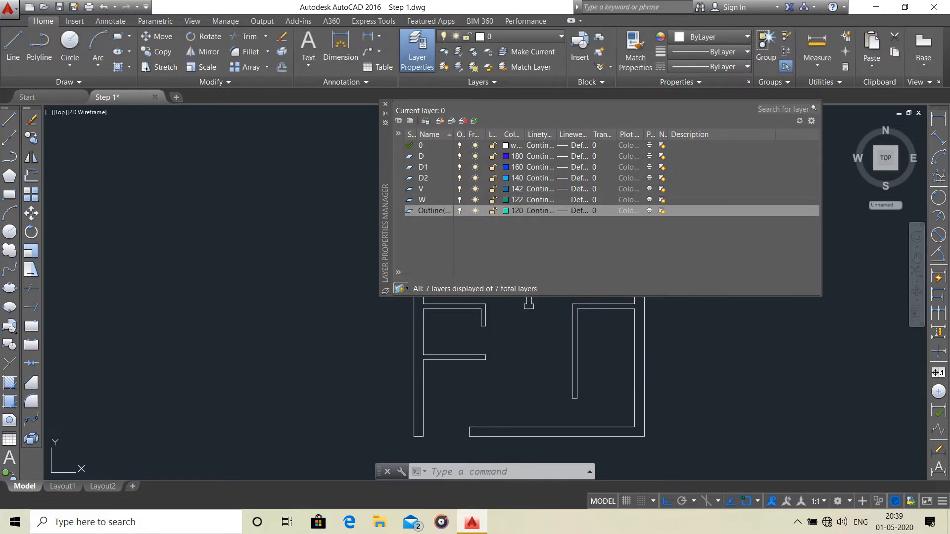
Add a layer named Chajjah with color index 113 and open its linetype selection.
click(440, 122)
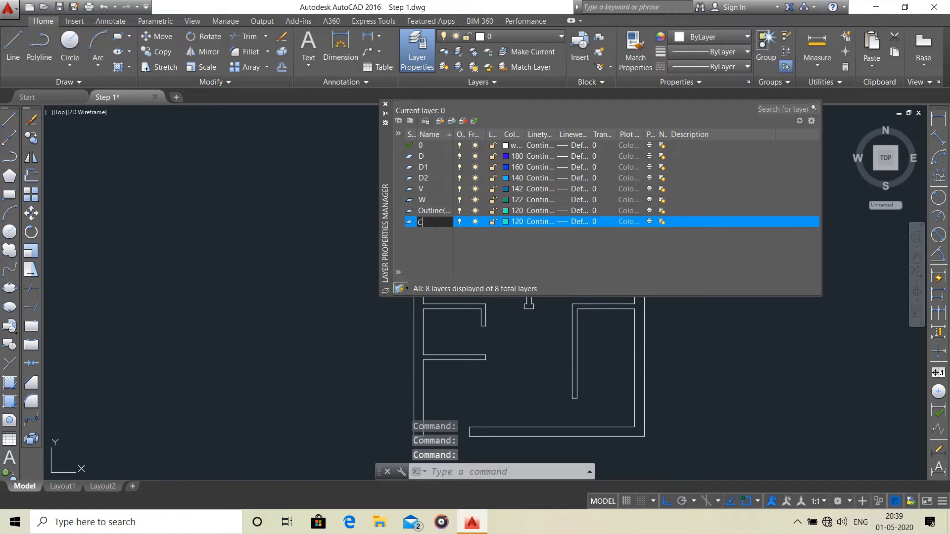
text(Chajjah)
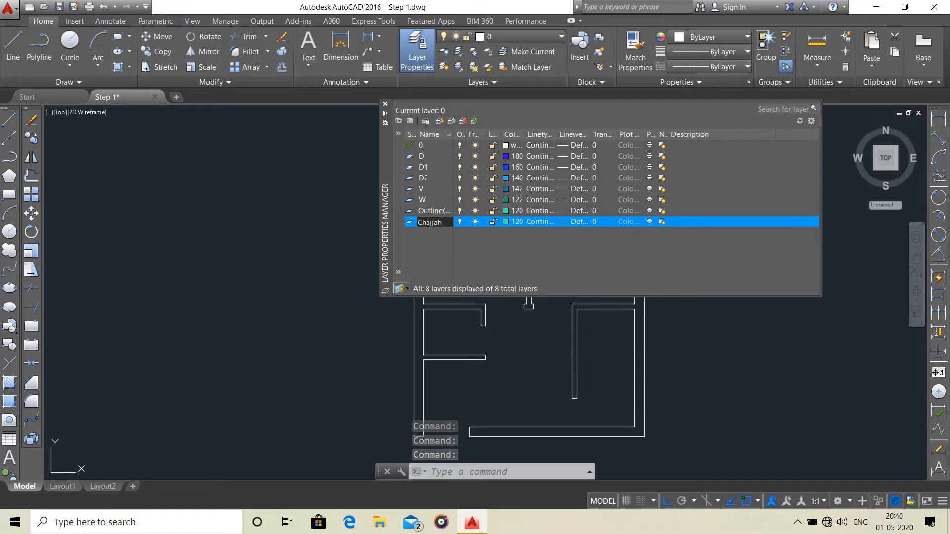
click(518, 222)
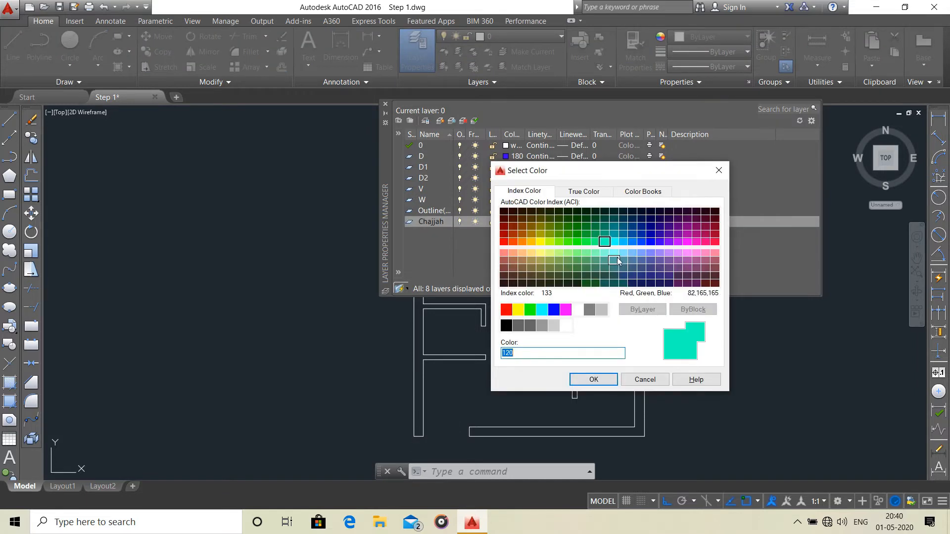
click(605, 261)
click(603, 261)
click(594, 379)
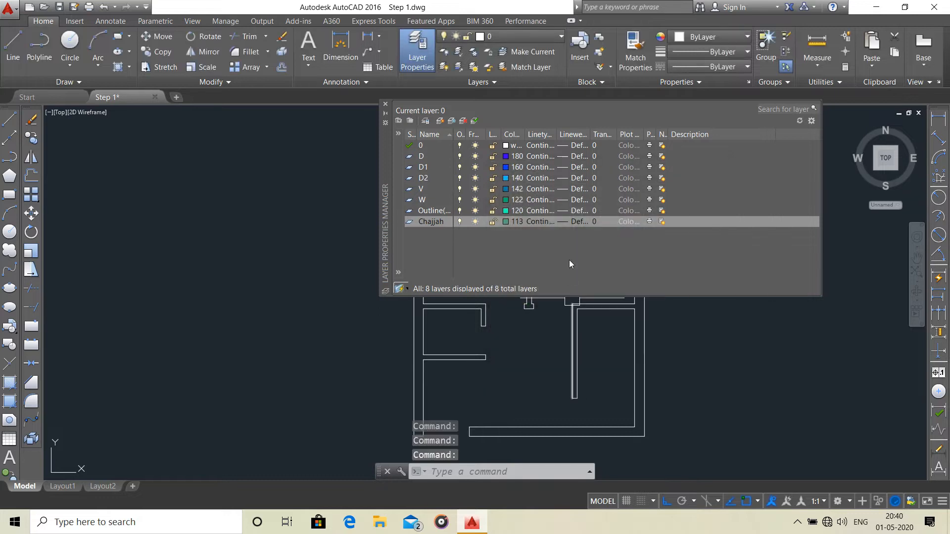
click(538, 223)
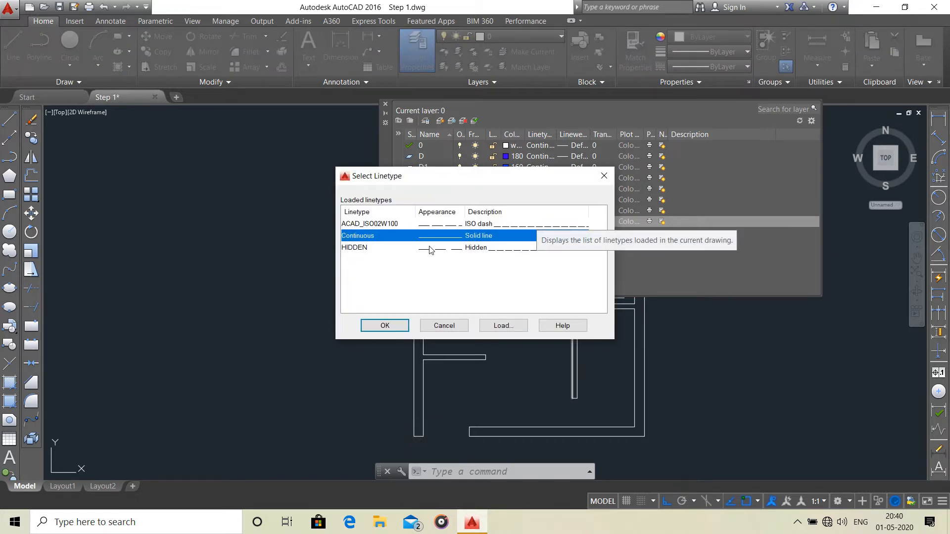
click(503, 325)
scroll(502, 281, down, 7)
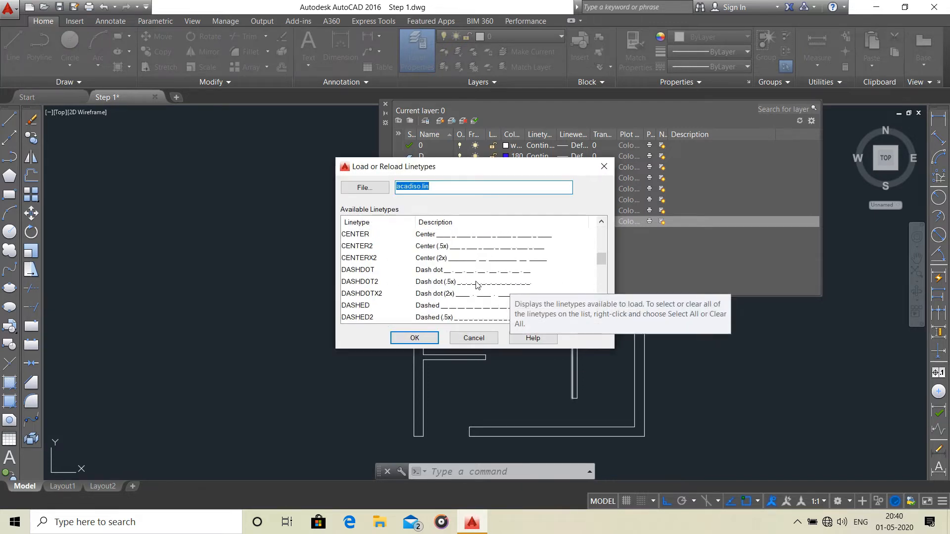
scroll(449, 292, down, 3)
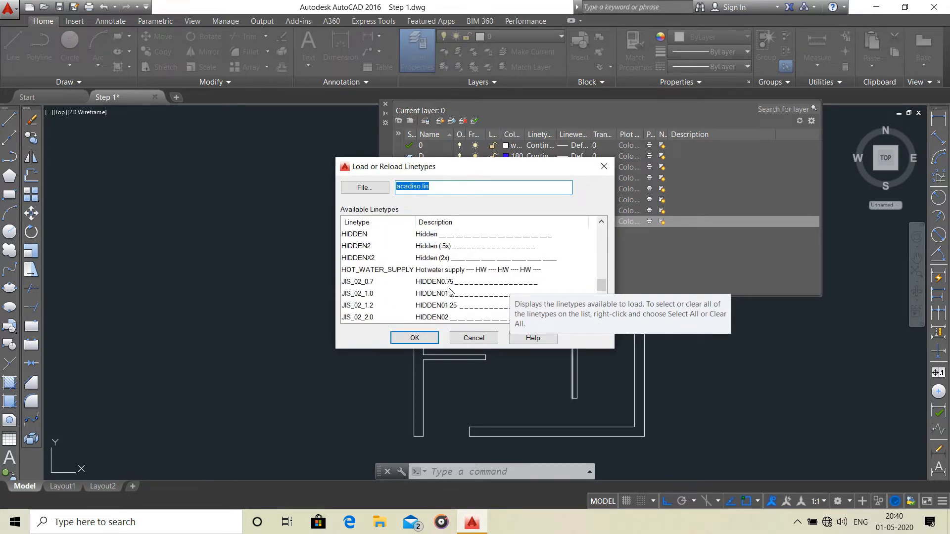
scroll(432, 276, up, 2)
scroll(422, 279, down, 2)
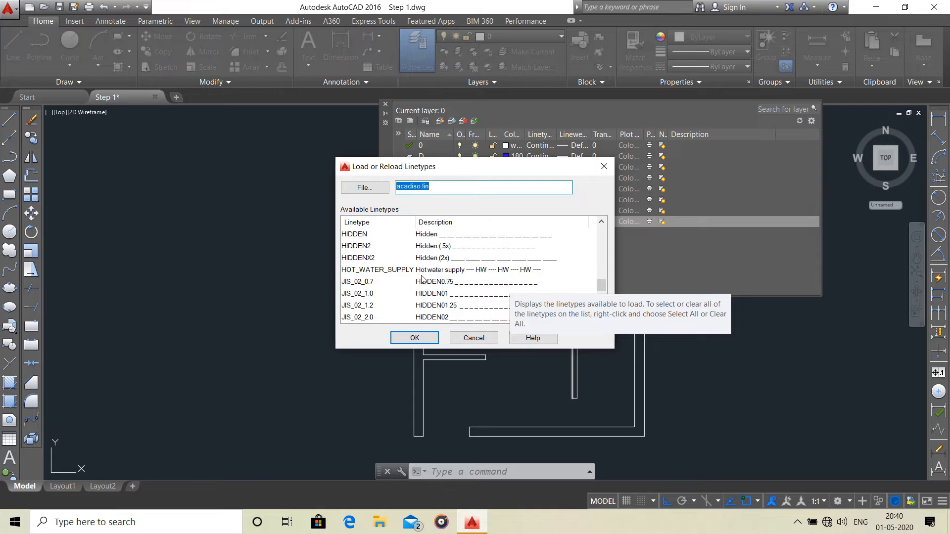
click(446, 234)
click(473, 338)
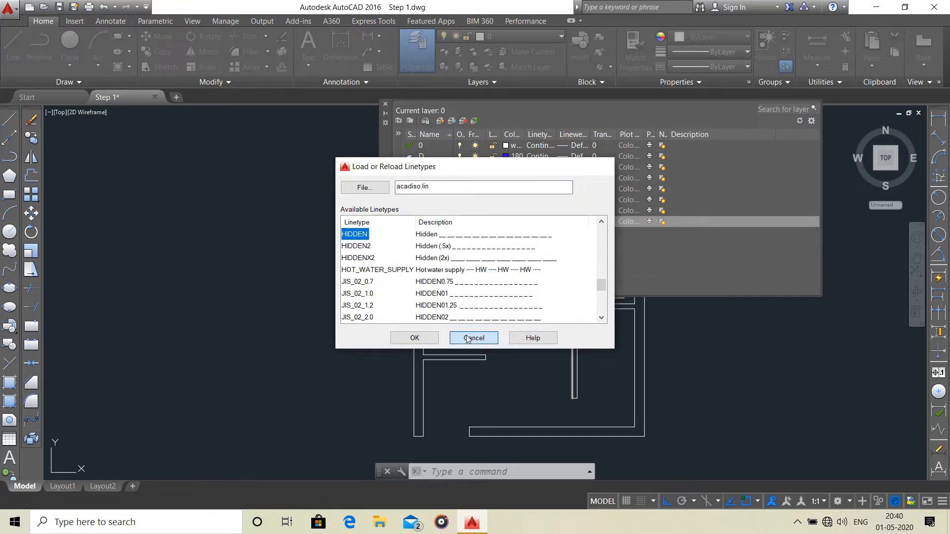
Assign the loaded HIDDEN linetype to the Chajjah layer and close the layer manager.
click(414, 248)
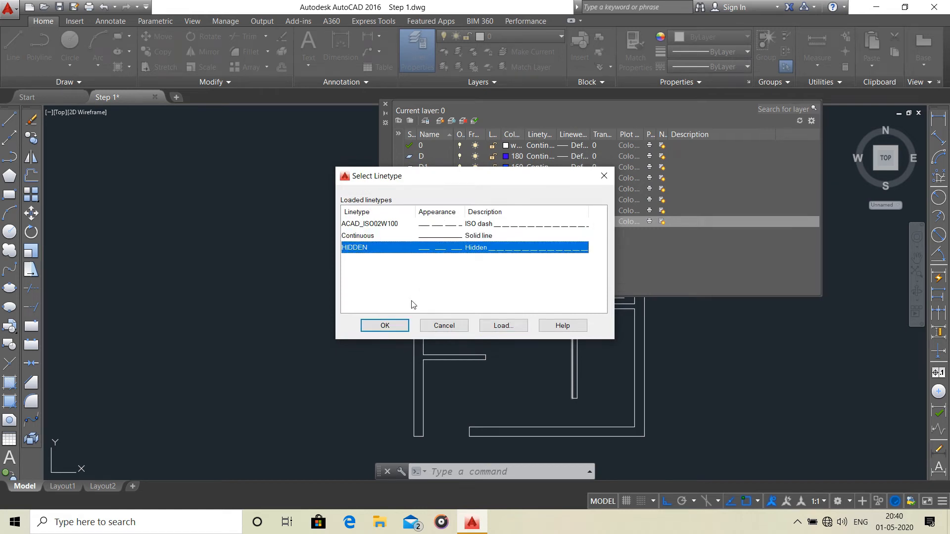
click(384, 325)
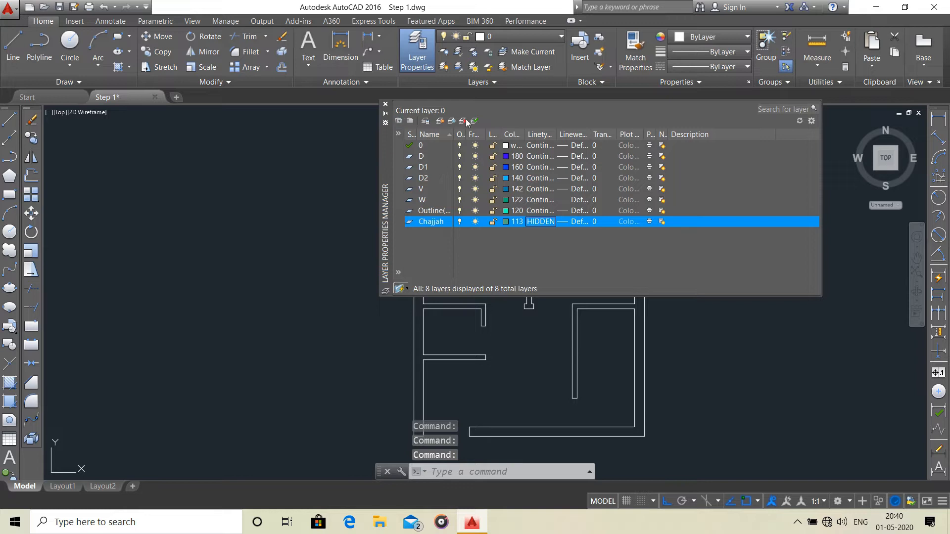
click(385, 106)
Draw a rectangle 1000 mm long and 250 mm wide in the empty space to the right of the floor plan.
scroll(551, 212, down, 2)
middle_drag(551, 212, 446, 221)
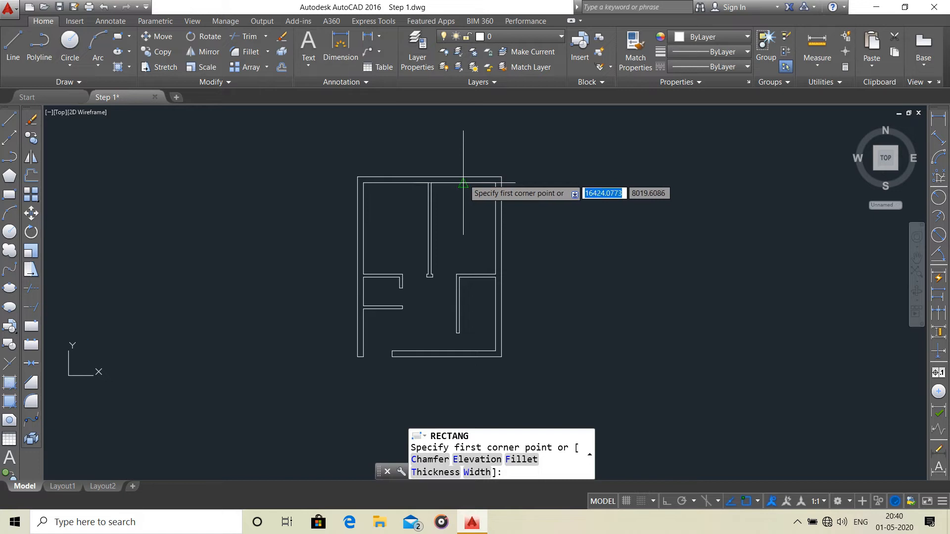
middle_drag(485, 193, 271, 169)
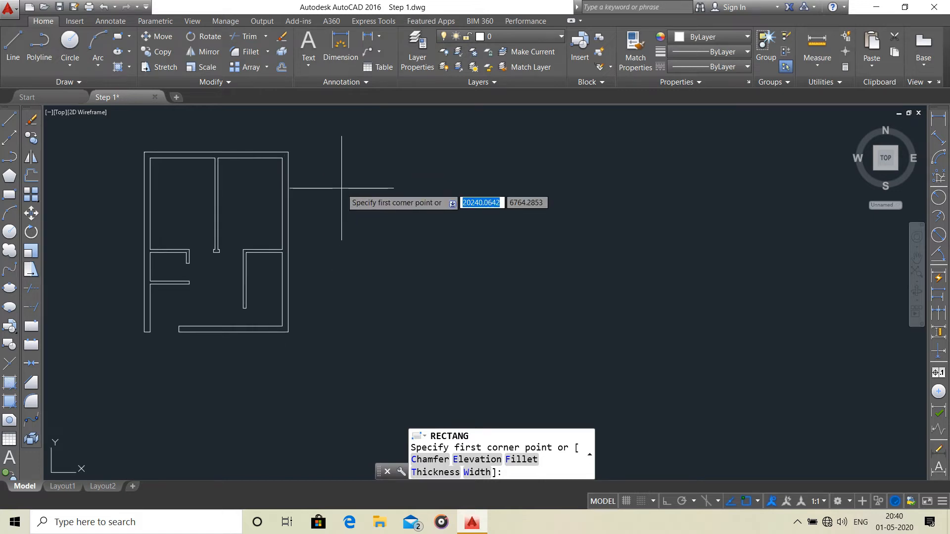
click(342, 188)
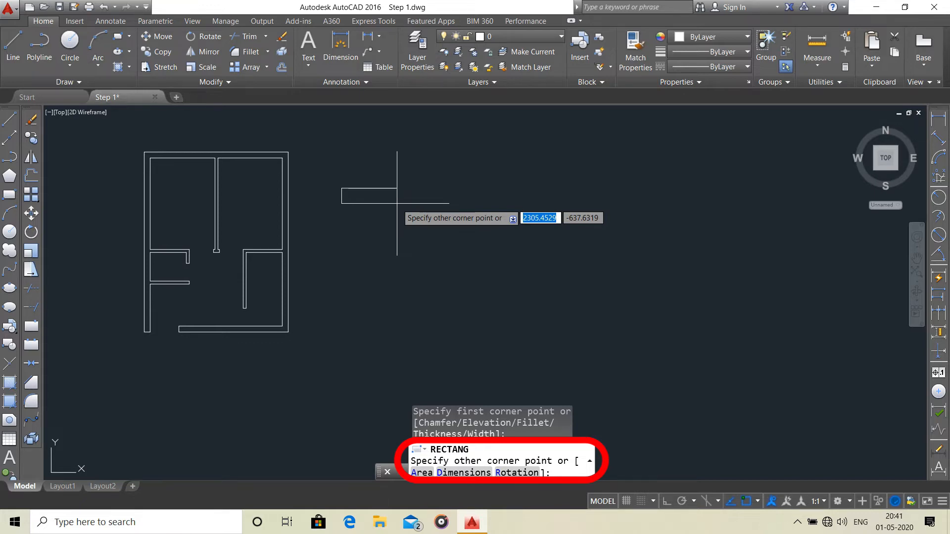
text(D)
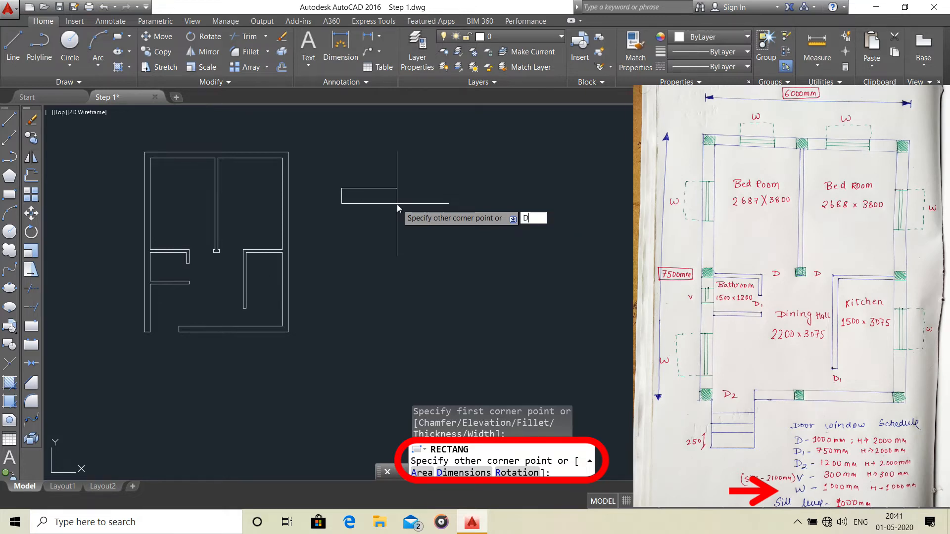
key(Return)
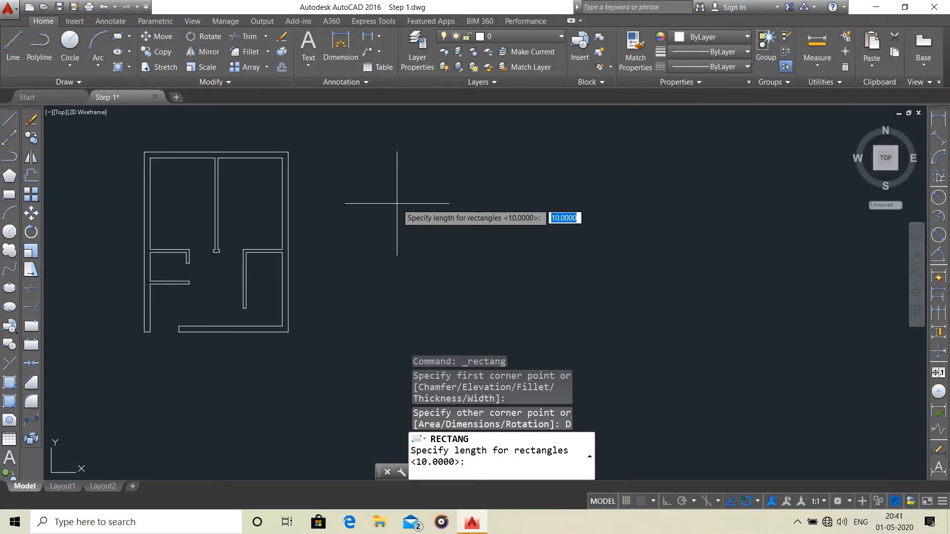
text(1000)
key(Return)
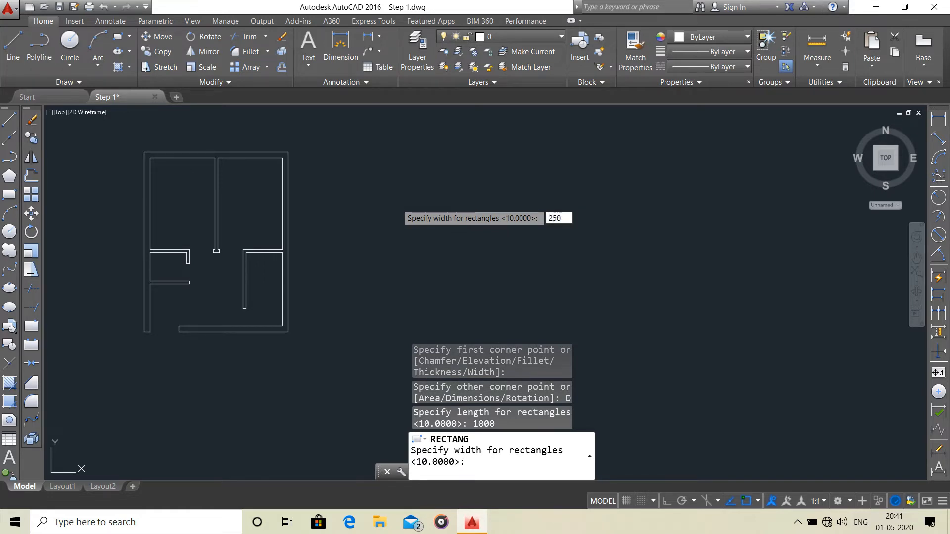
text(250)
key(Return)
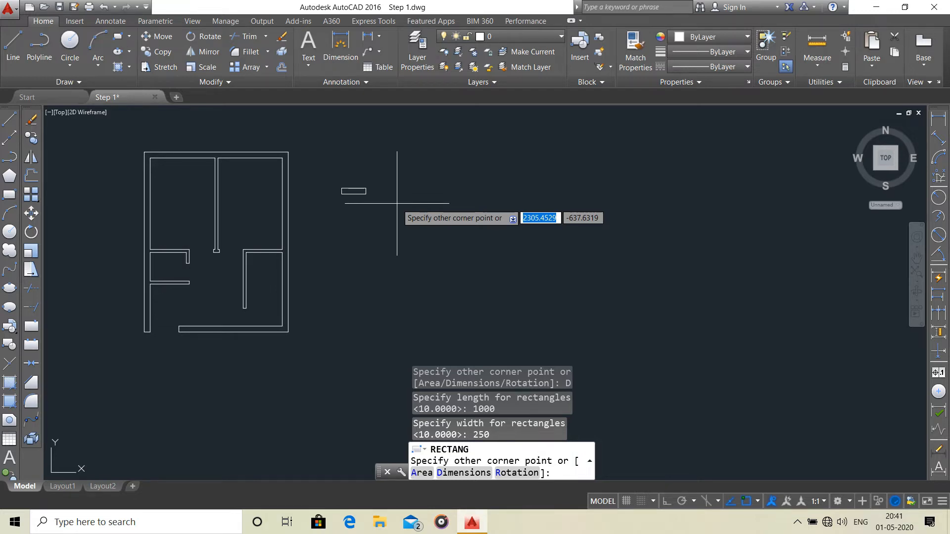
click(397, 203)
Explode the 1000 by 250 mm rectangle beside the floor plan into separate lines.
scroll(331, 184, up, 6)
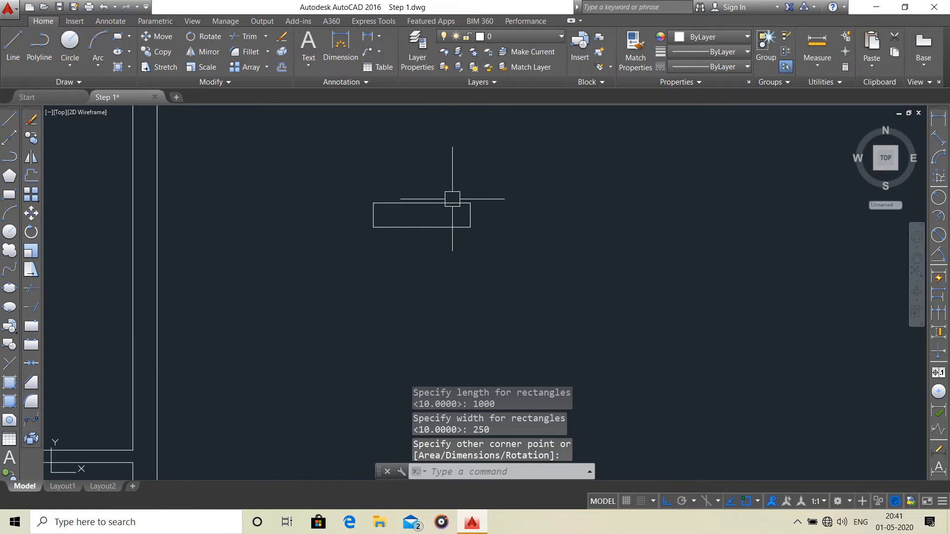
click(428, 207)
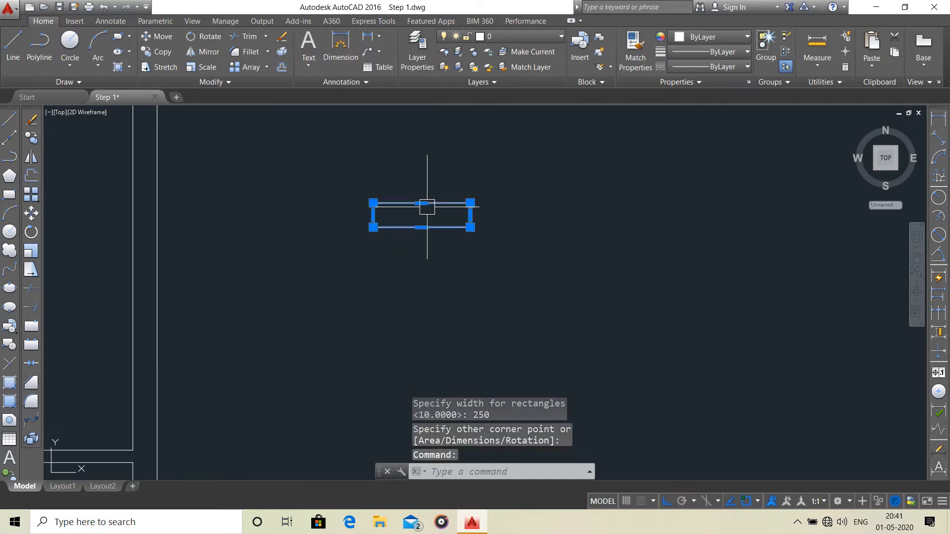
click(284, 55)
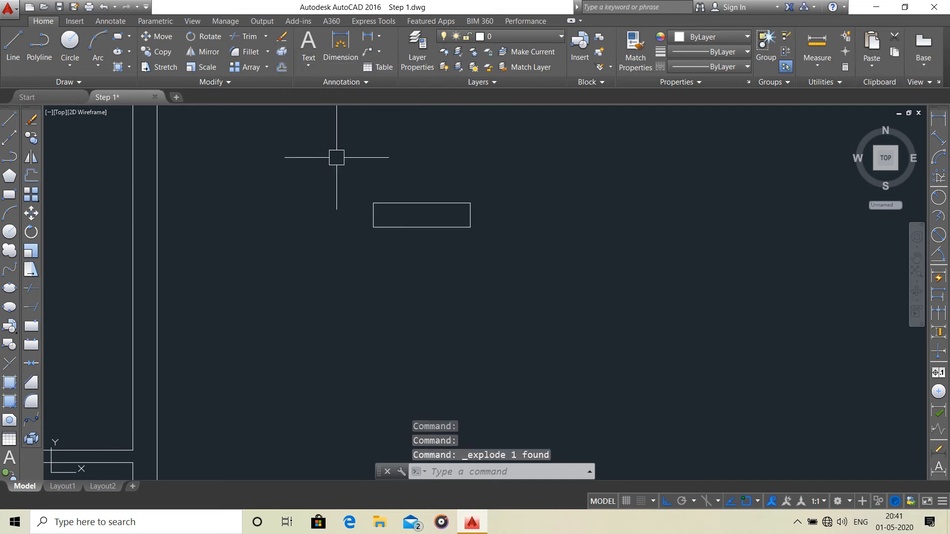
scroll(417, 214, down, 2)
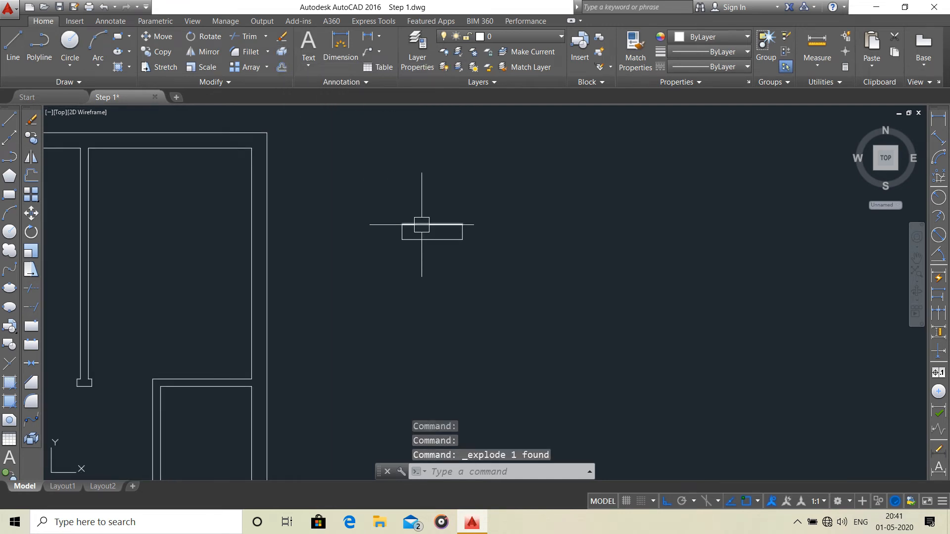
scroll(402, 228, up, 2)
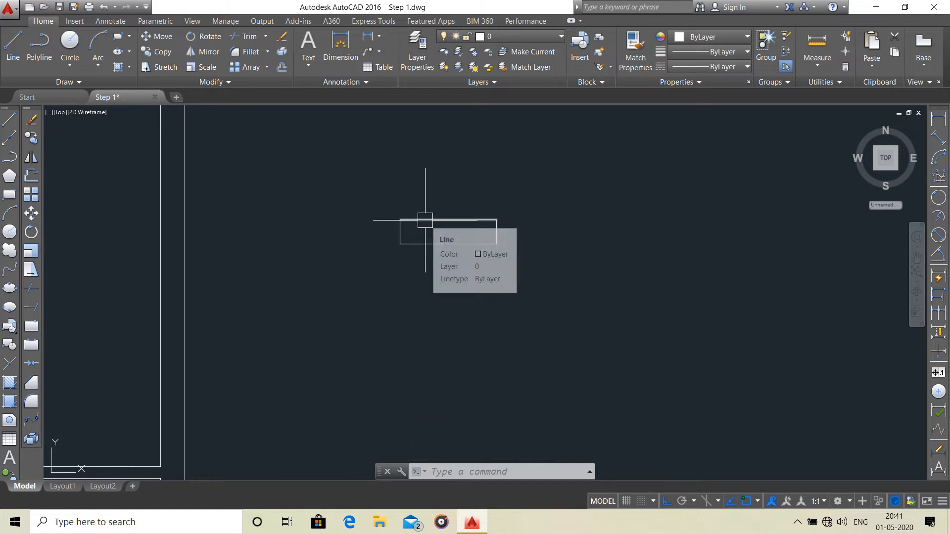
Offset the top and bottom long lines of the window rectangle inward by 100 mm each.
text(o)
key(Return)
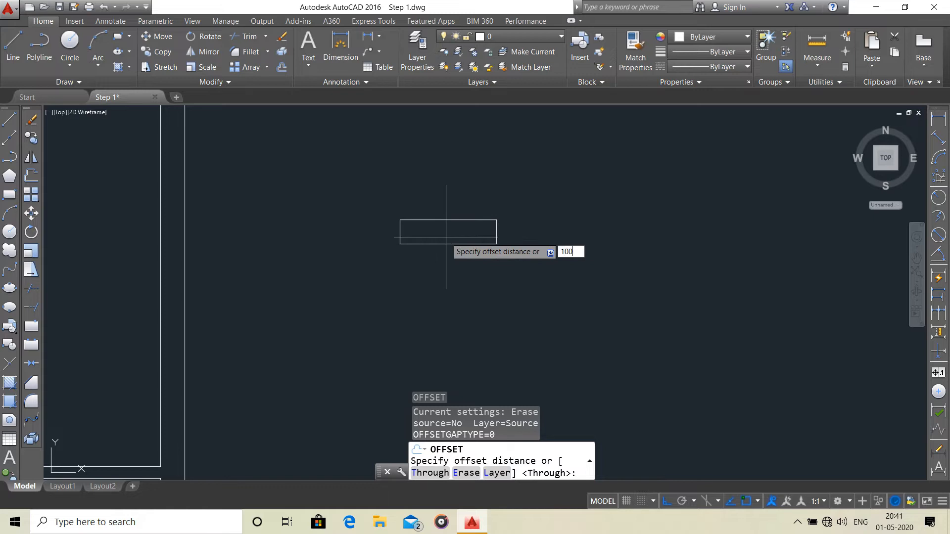
text(100)
key(Return)
click(447, 244)
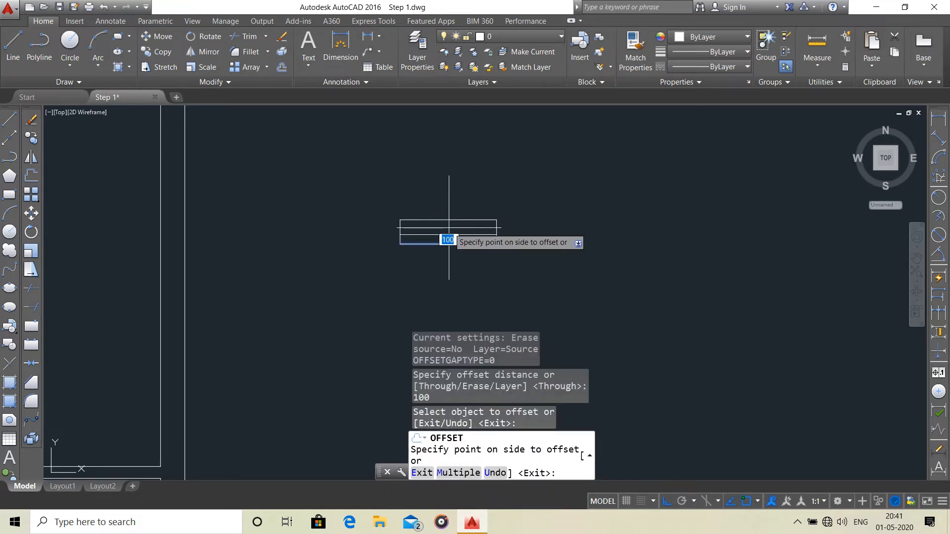
click(449, 237)
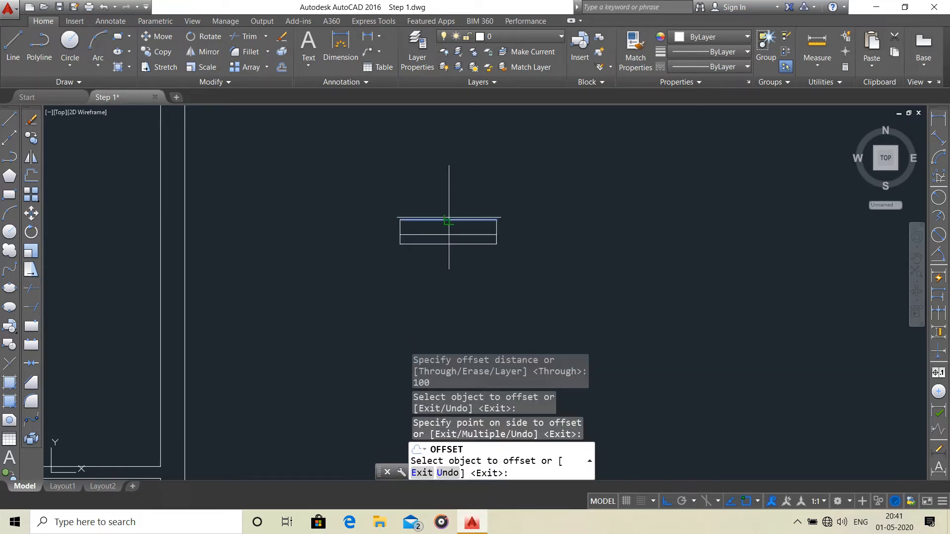
click(447, 220)
click(447, 231)
scroll(458, 234, up, 6)
scroll(425, 229, down, 10)
key(Escape)
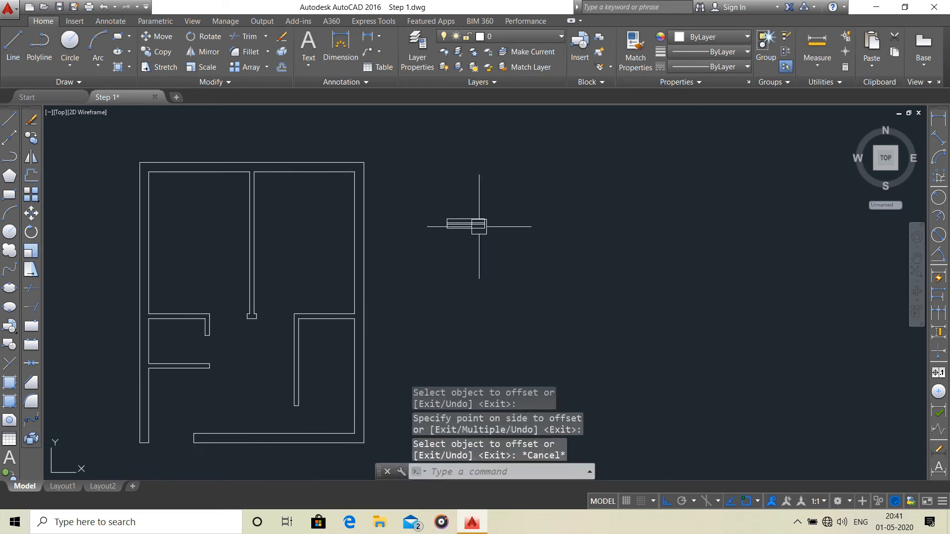
Move all the wall lines of the floor plan to the Outline(Wall) layer.
scroll(417, 220, down, 2)
scroll(425, 220, up, 5)
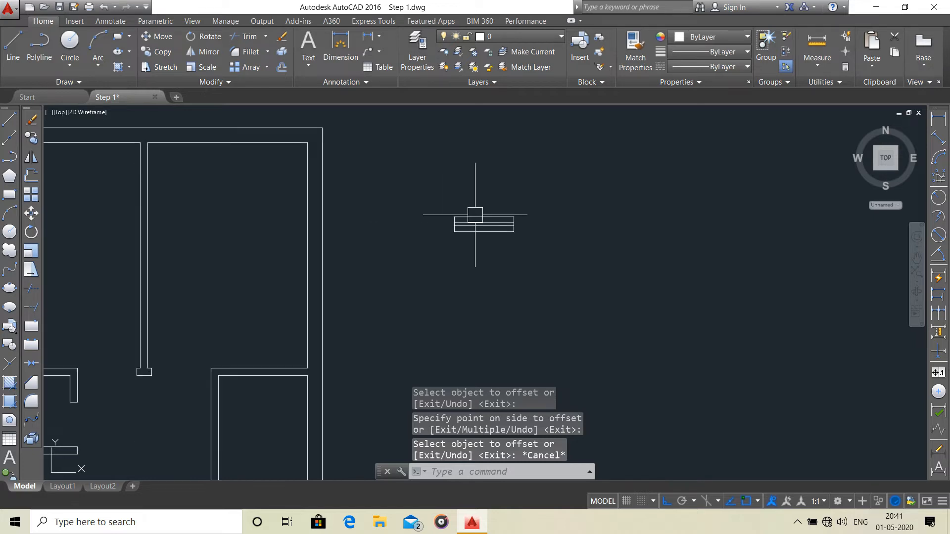
scroll(488, 229, down, 2)
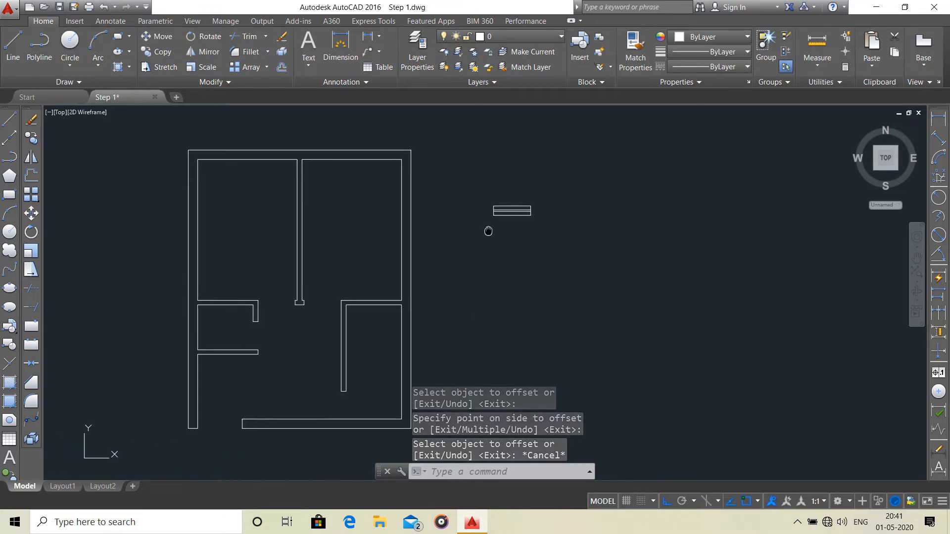
click(434, 139)
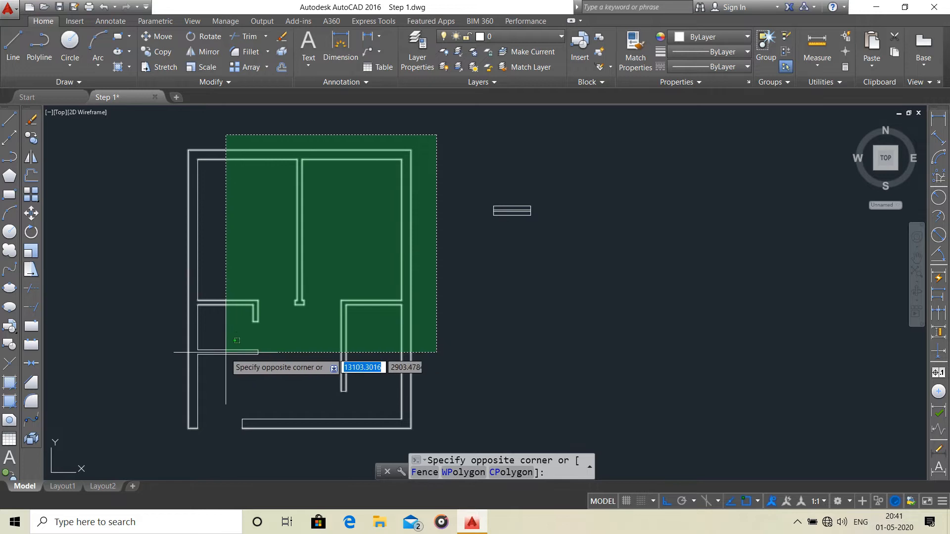
click(173, 433)
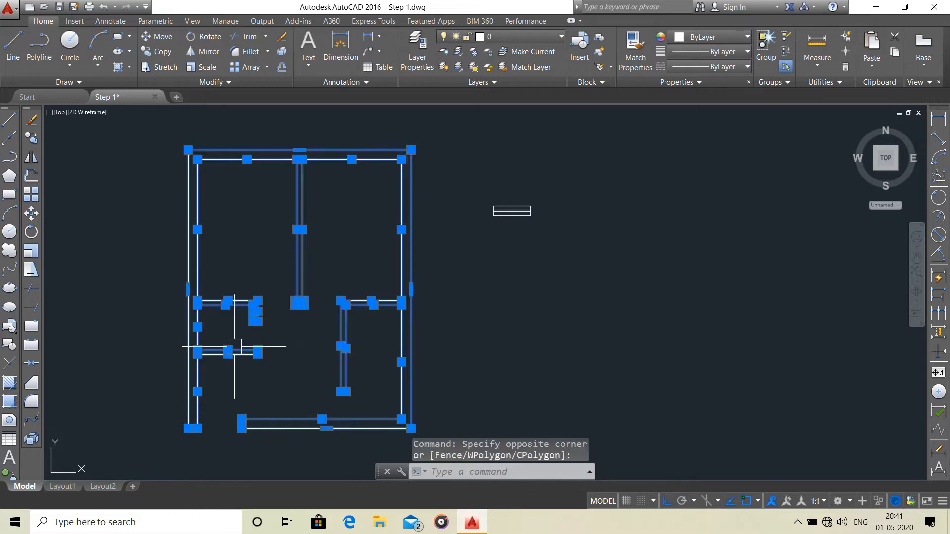
click(552, 35)
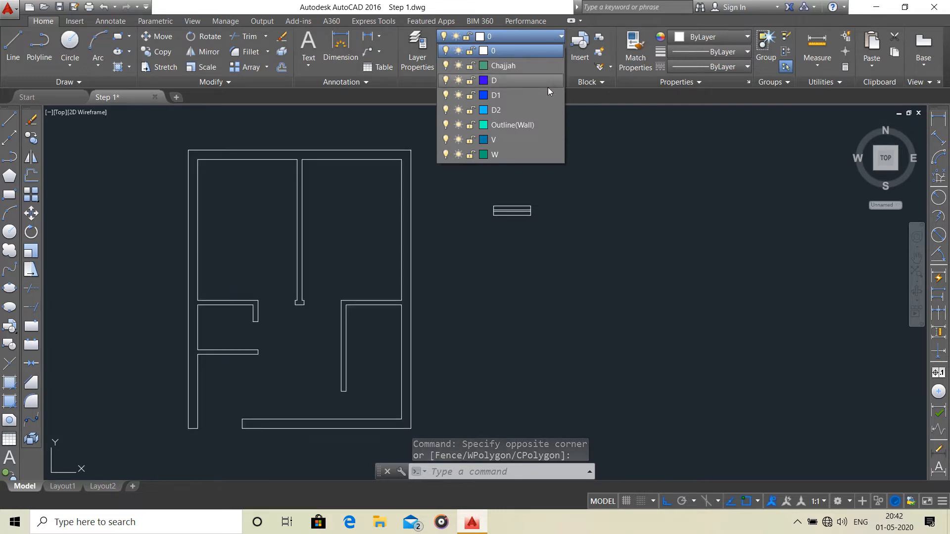
click(527, 125)
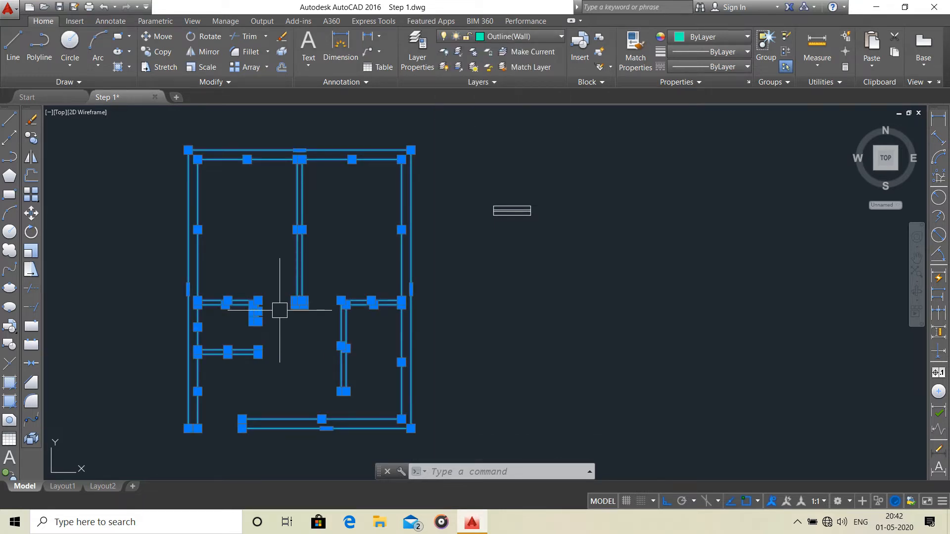
key(Escape)
Assign all lines of the window symbol beside the floor plan to layer W.
scroll(491, 195, up, 6)
middle_drag(530, 222, 412, 193)
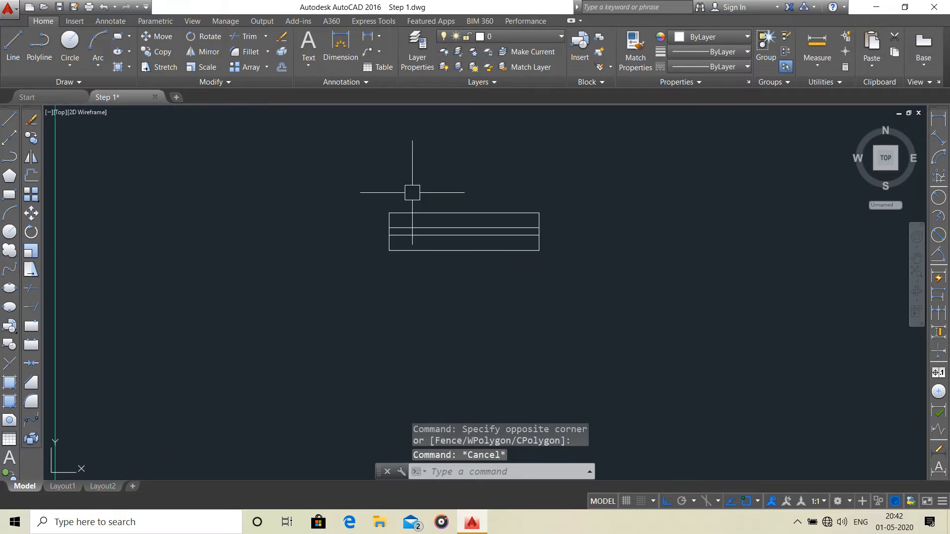
scroll(453, 229, down, 2)
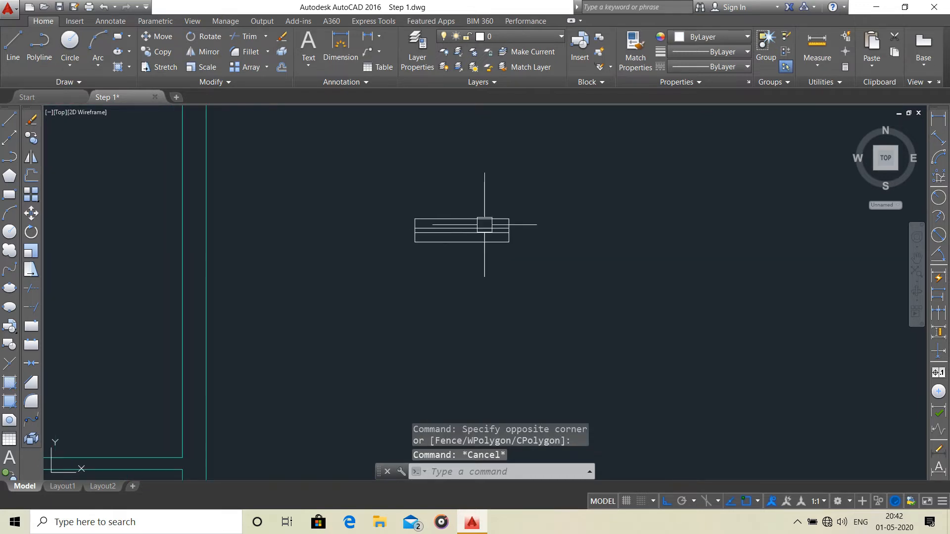
click(532, 204)
click(362, 273)
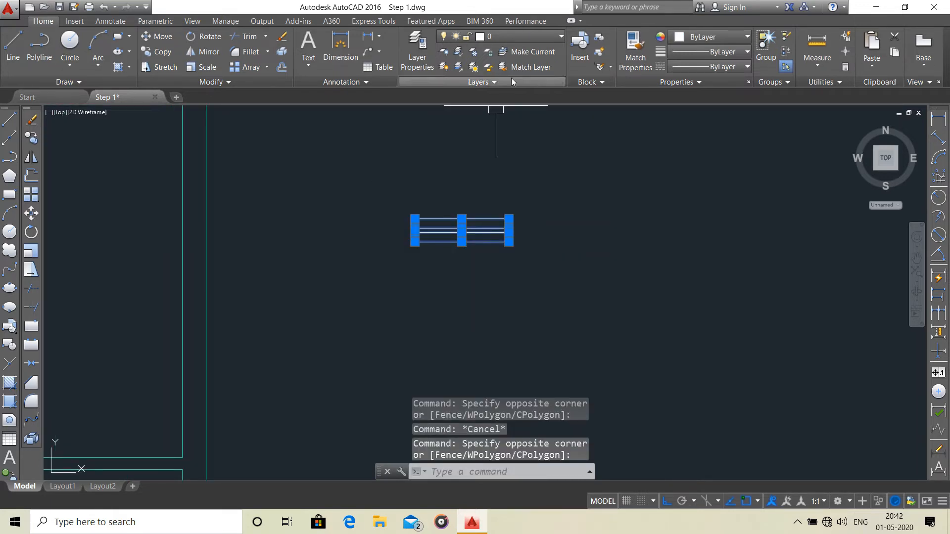
click(532, 37)
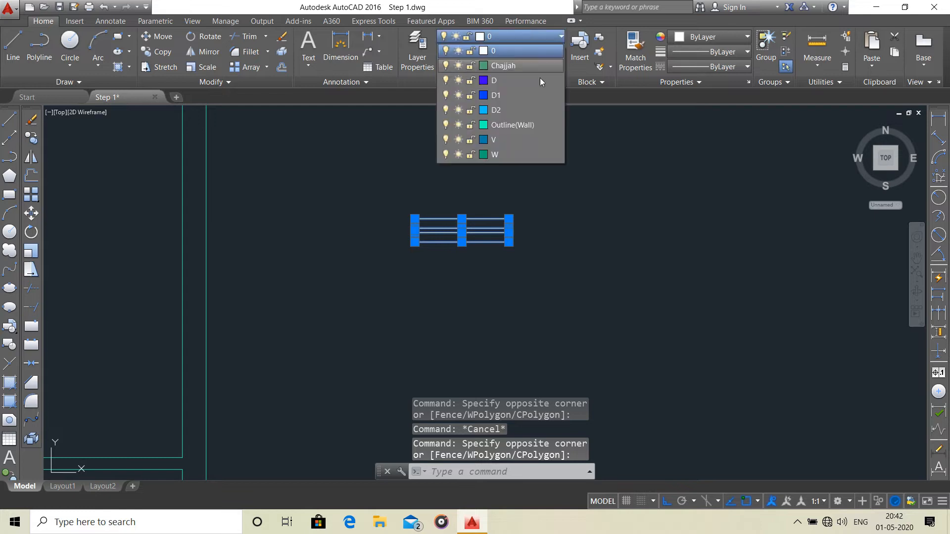
click(535, 157)
scroll(525, 233, up, 2)
key(Escape)
scroll(515, 251, down, 8)
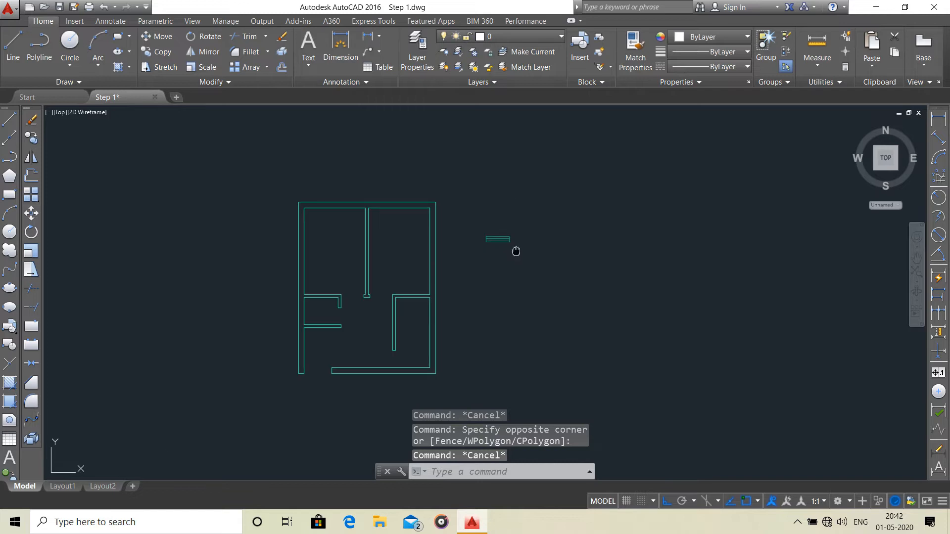
scroll(497, 261, up, 6)
middle_drag(496, 261, 375, 242)
scroll(386, 221, down, 6)
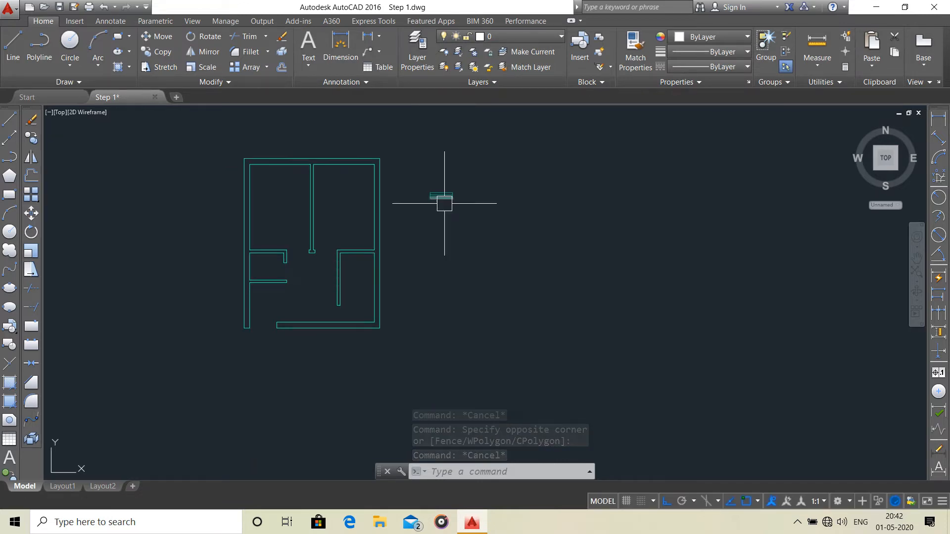
scroll(435, 185, up, 4)
click(496, 177)
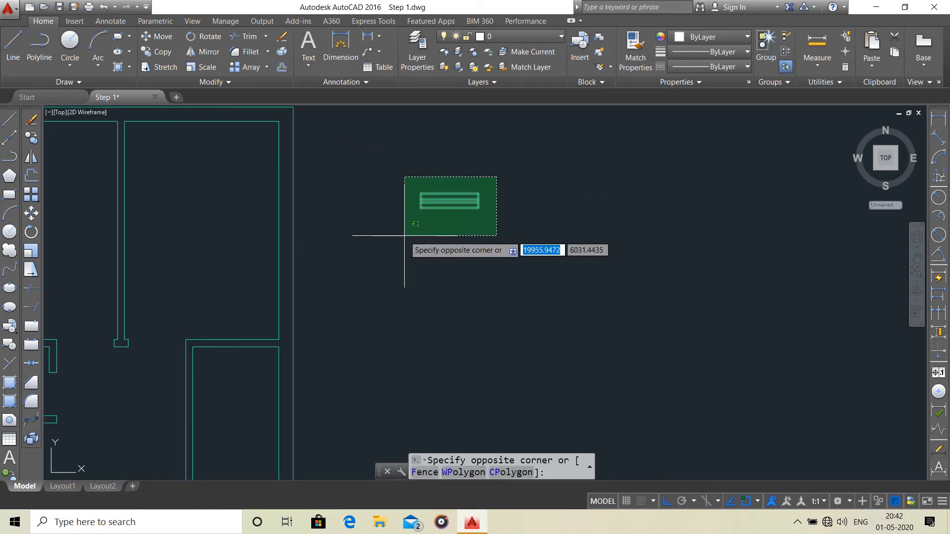
click(501, 179)
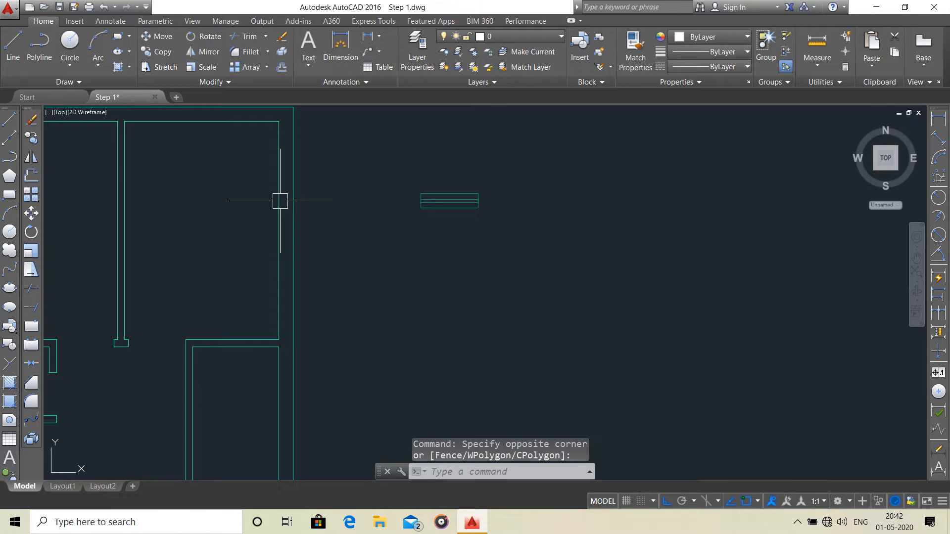
mouse_move(286, 239)
middle_down()
mouse_move(377, 231)
mouse_move(445, 253)
middle_up()
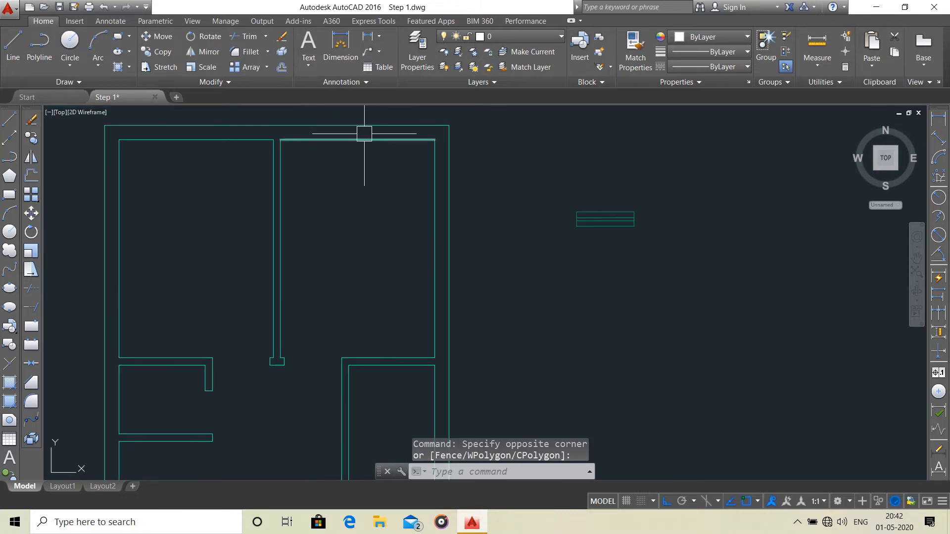
scroll(179, 175, down, 2)
middle_drag(192, 193, 223, 171)
scroll(508, 183, up, 4)
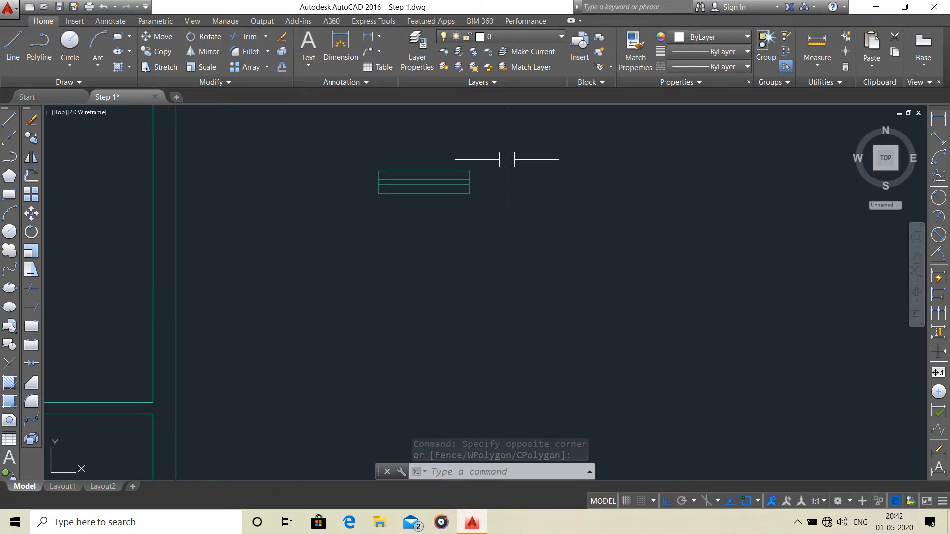
Copy the window symbol horizontally into the empty space to its right.
click(506, 158)
click(335, 240)
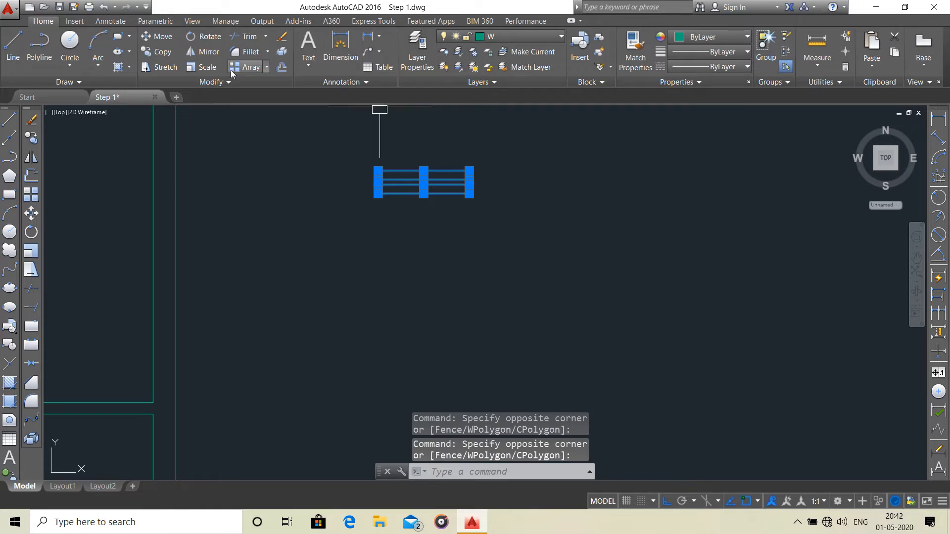
click(157, 51)
click(435, 171)
click(678, 169)
key(Escape)
Rotate the copied window symbol a quarter turn about its lower-right corner so that it stands vertically.
click(764, 155)
click(664, 181)
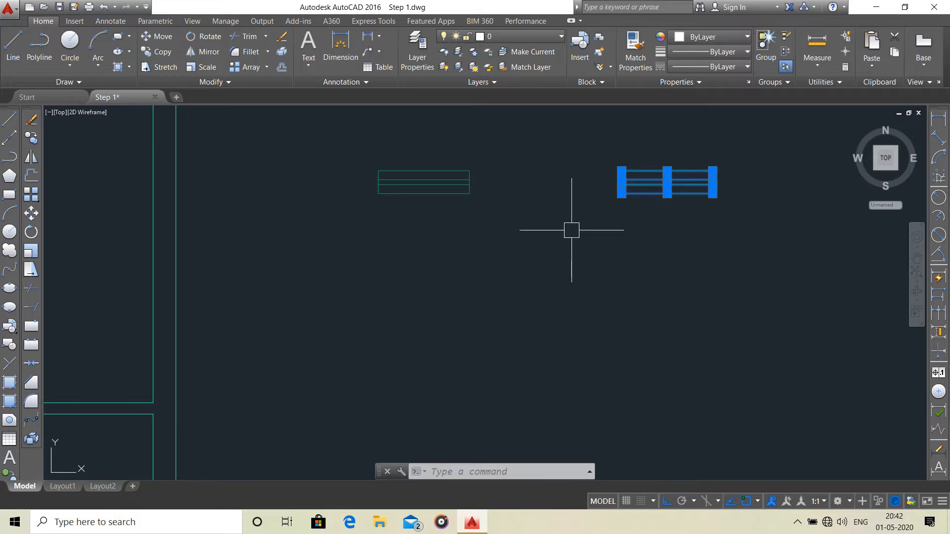
click(200, 40)
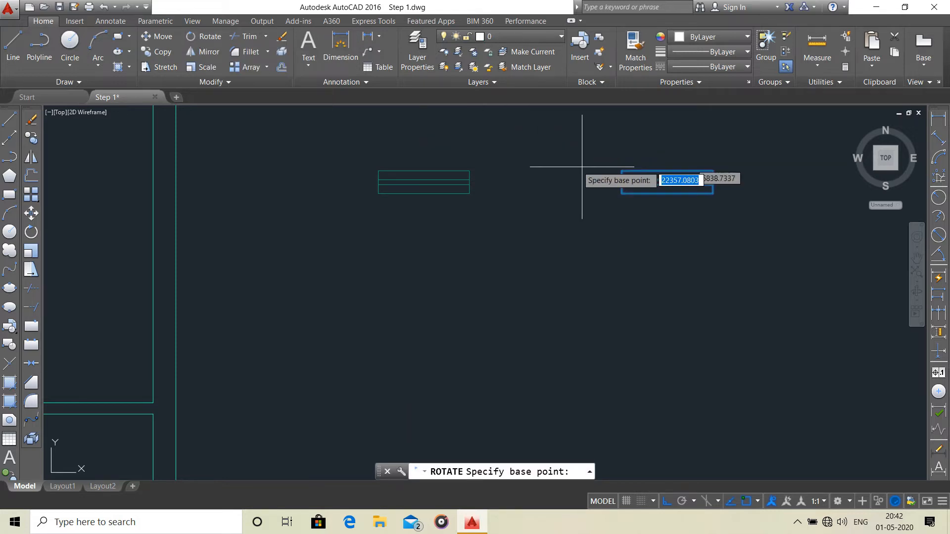
click(713, 194)
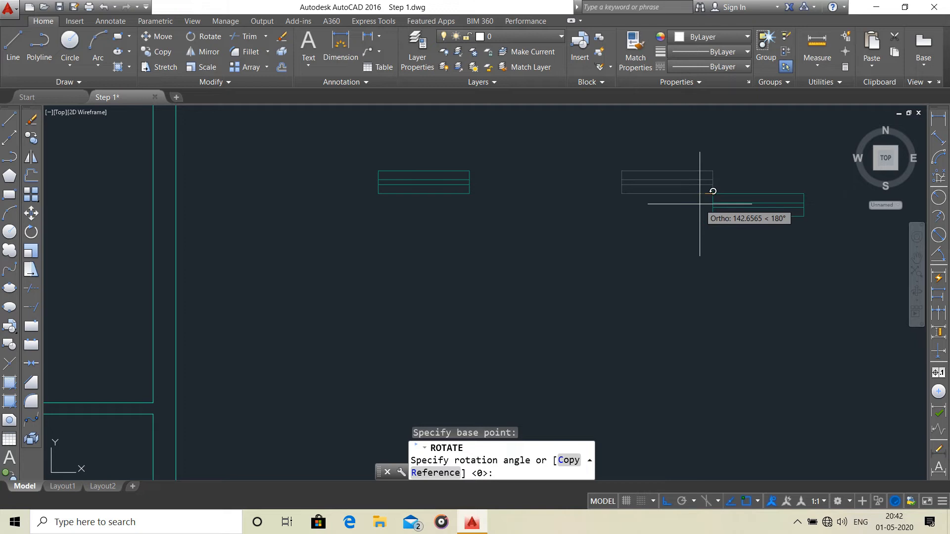
click(725, 163)
Group the six lines of the horizontal window symbol.
scroll(636, 290, down, 2)
scroll(636, 290, up, 4)
click(569, 195)
click(495, 226)
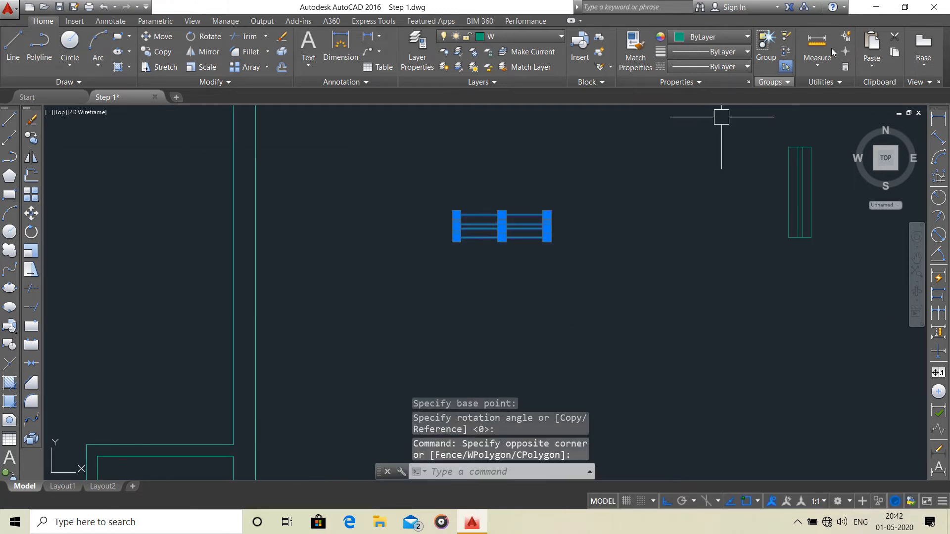
click(767, 47)
Group the six lines of the vertical window symbol.
scroll(704, 138, down, 2)
click(768, 134)
click(669, 264)
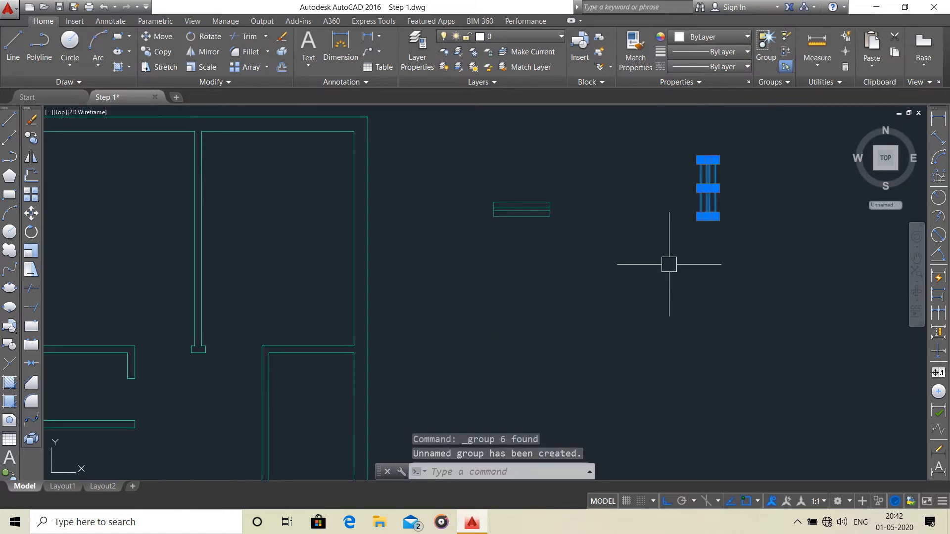
click(763, 47)
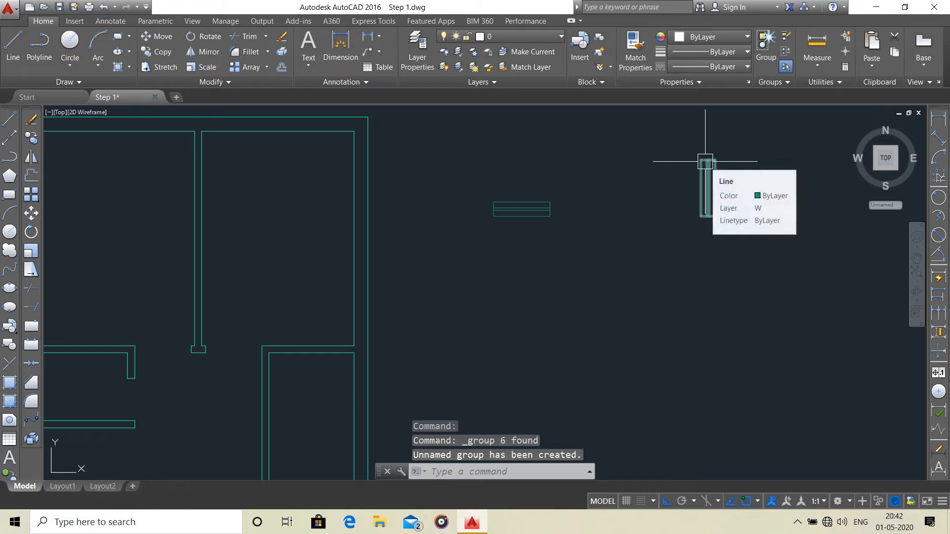
Copy the horizontal window group from its lower edge's midpoint to the midpoint of the left bedroom's inner top wall line, checking that Midpoint snap is on.
middle_drag(526, 207, 604, 263)
scroll(603, 182, down, 2)
scroll(588, 255, up, 4)
click(572, 242)
scroll(571, 296, down, 4)
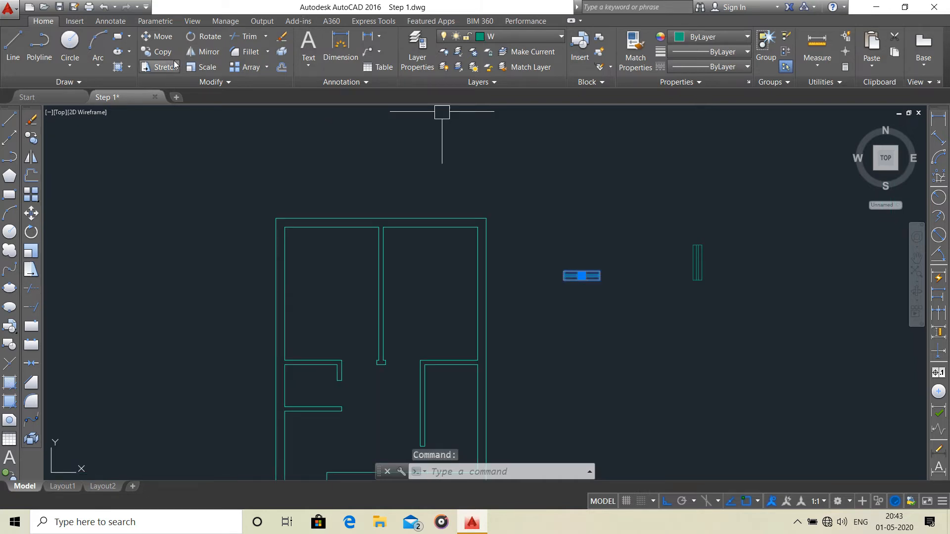
click(160, 56)
scroll(583, 277, up, 2)
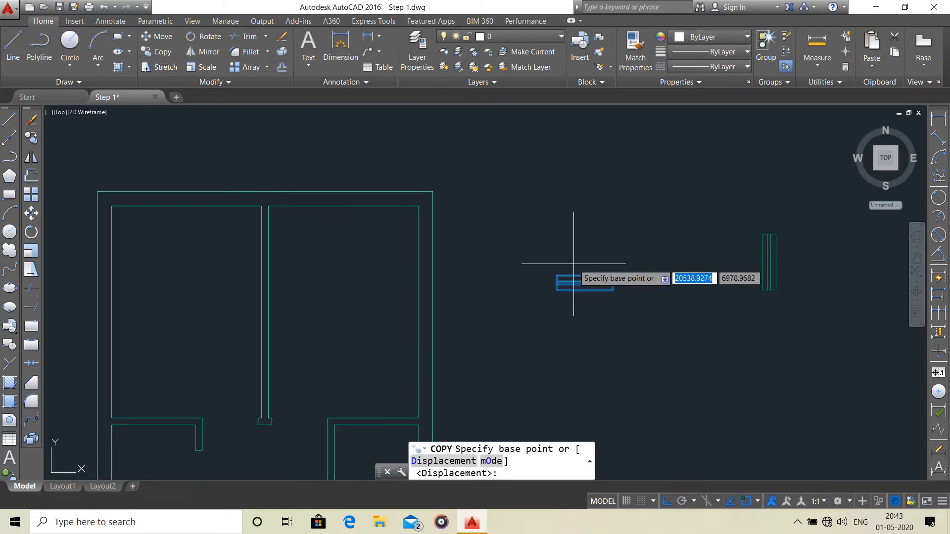
right_click(585, 290)
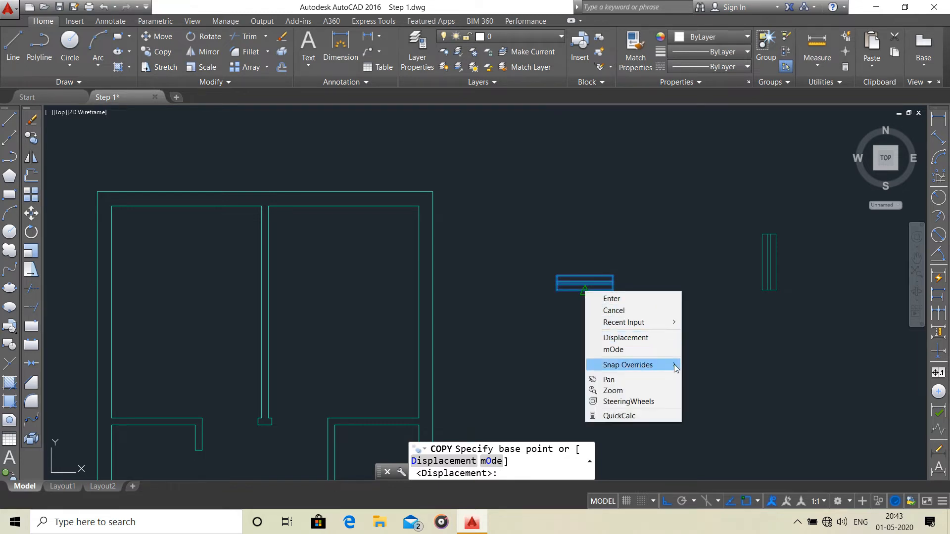
mouse_move(676, 367)
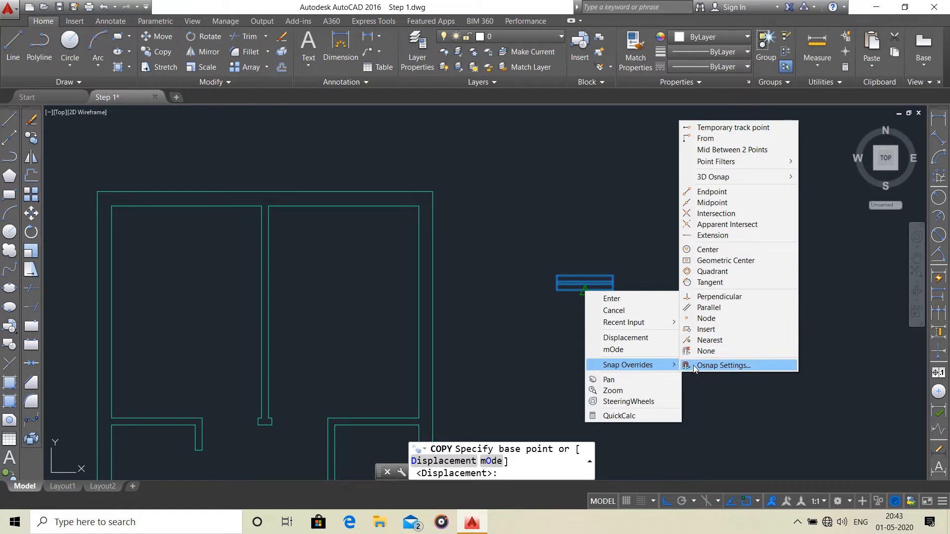
click(695, 369)
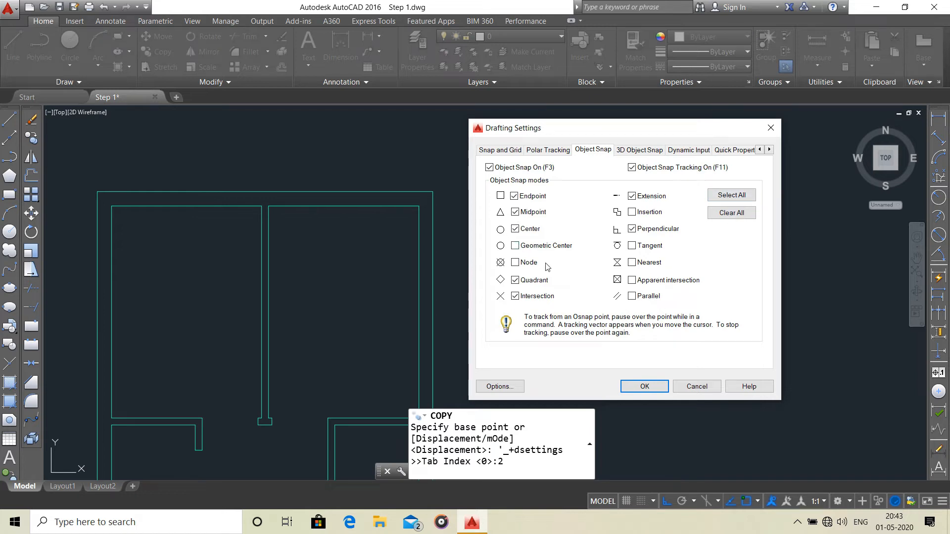
click(644, 387)
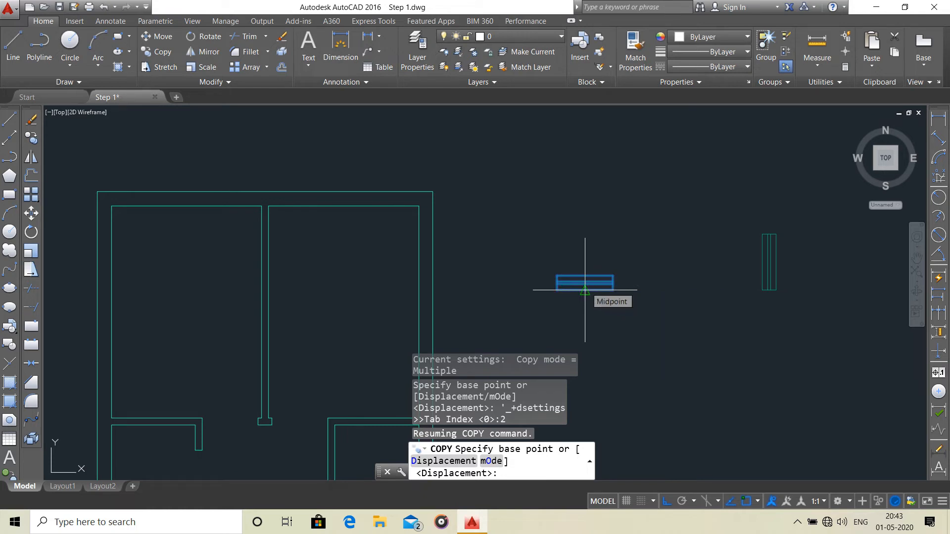
click(585, 290)
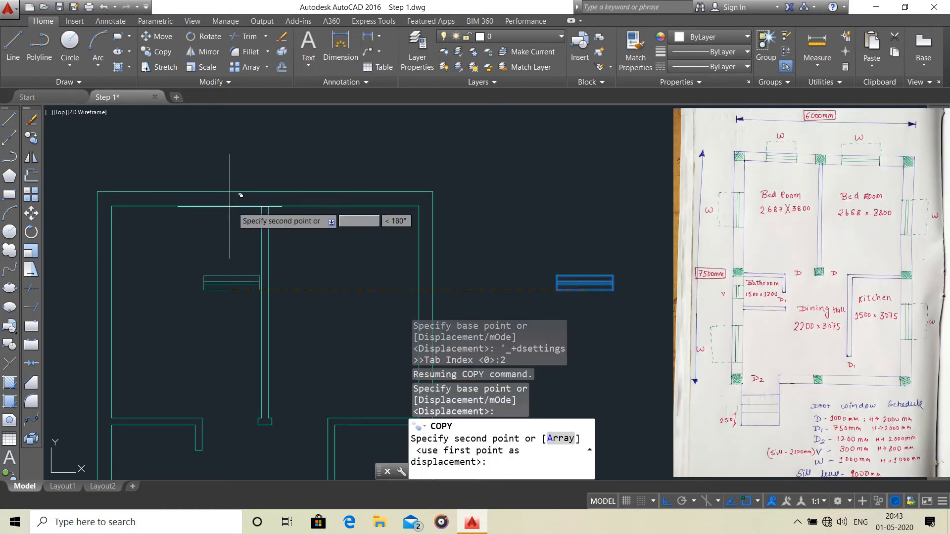
click(186, 205)
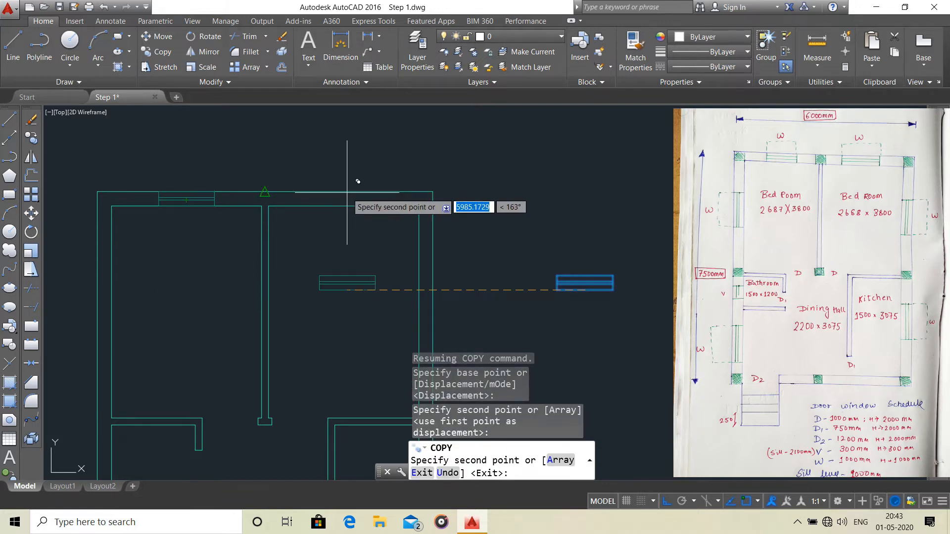
Place another copy of the horizontal window group at the midpoint of the right bedroom's inner top wall line and finish copying.
scroll(347, 193, up, 4)
scroll(339, 211, down, 2)
middle_drag(339, 212, 432, 217)
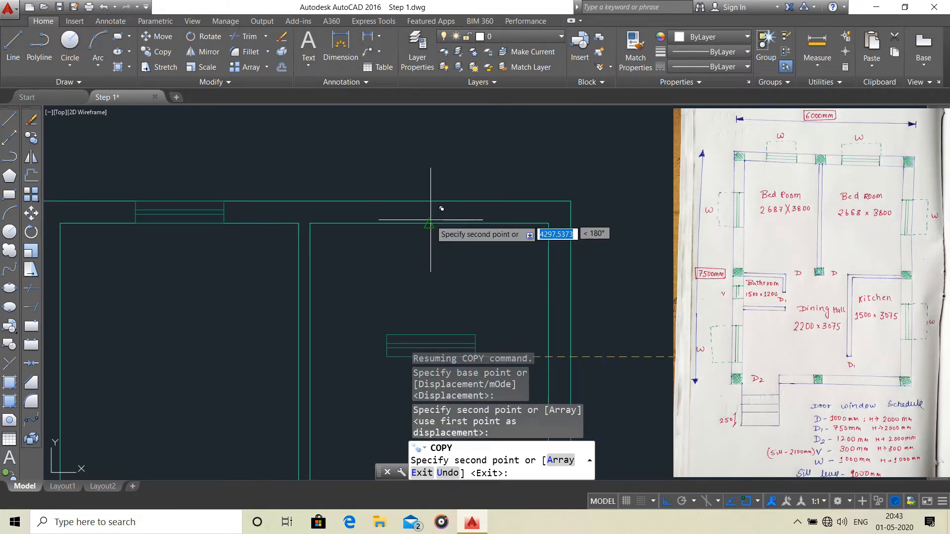
click(430, 223)
scroll(425, 247, down, 6)
mouse_move(425, 247)
middle_down()
mouse_move(389, 198)
mouse_move(384, 155)
middle_up()
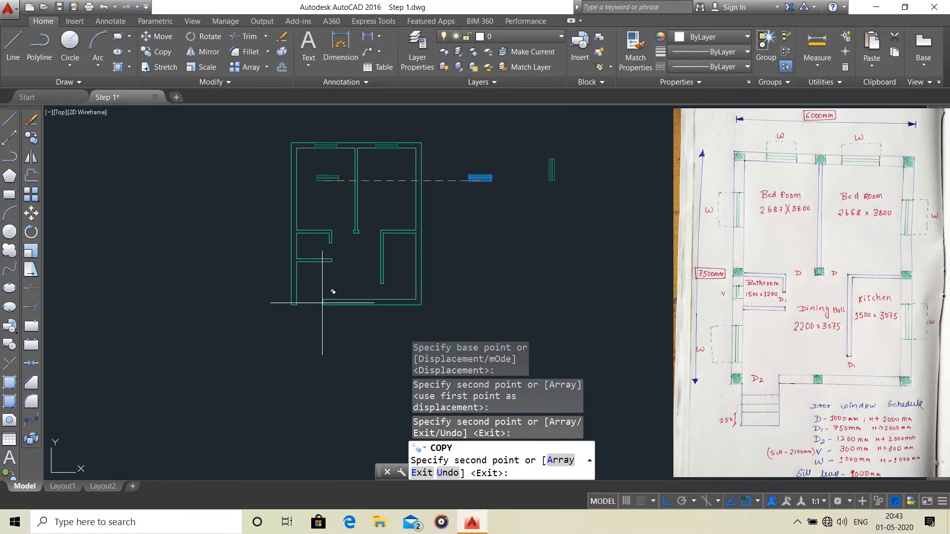
key(Escape)
Copy the vertical window group from its left edge's midpoint to the midpoint of the right bedroom's inner right wall line.
scroll(544, 183, up, 4)
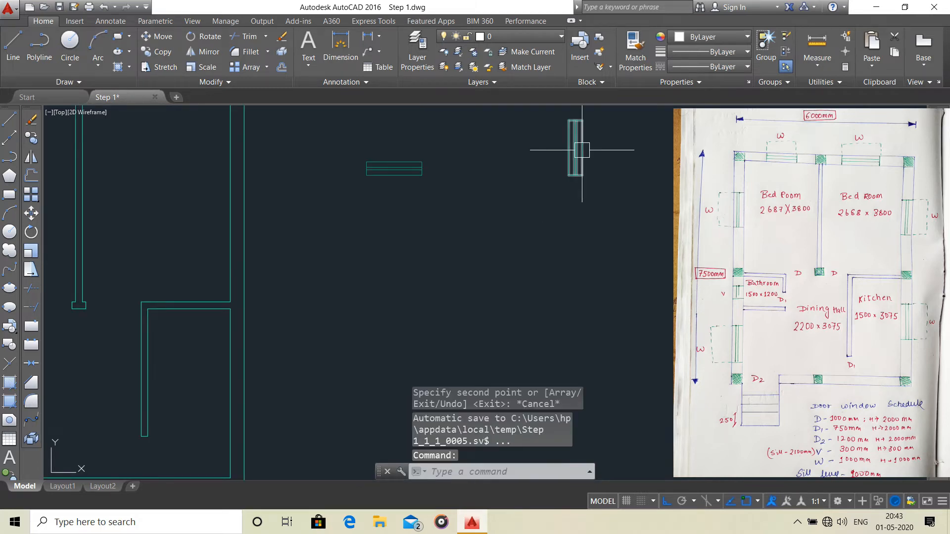
click(582, 149)
scroll(582, 149, down, 2)
middle_drag(579, 149, 579, 187)
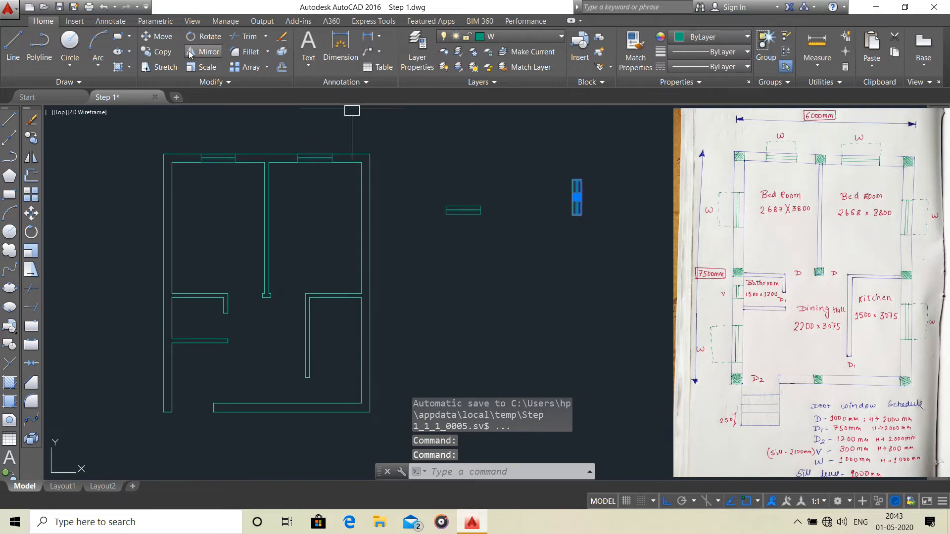
click(172, 53)
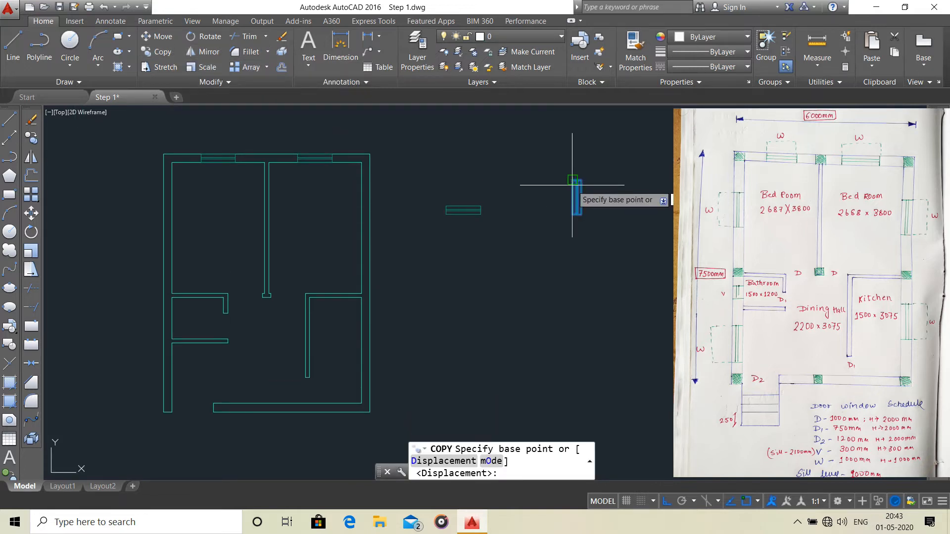
scroll(573, 187, up, 2)
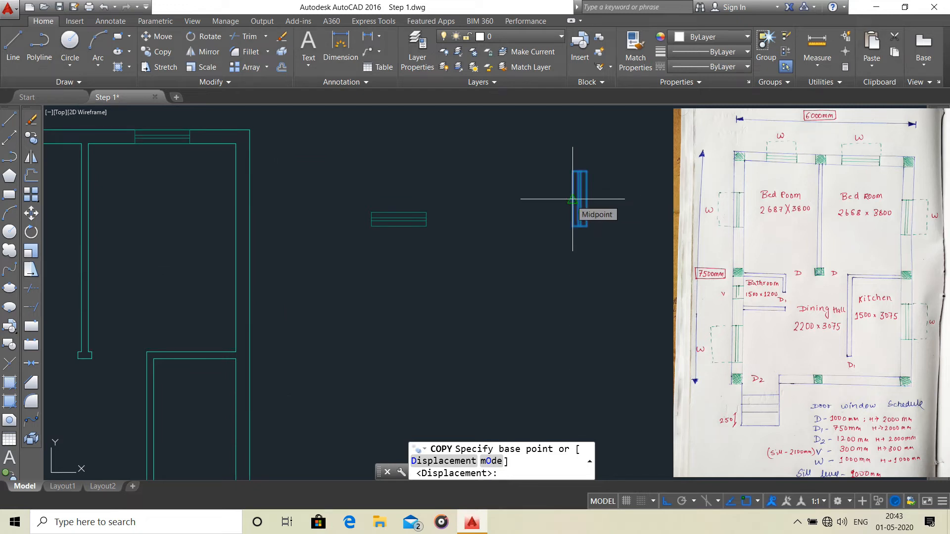
click(573, 199)
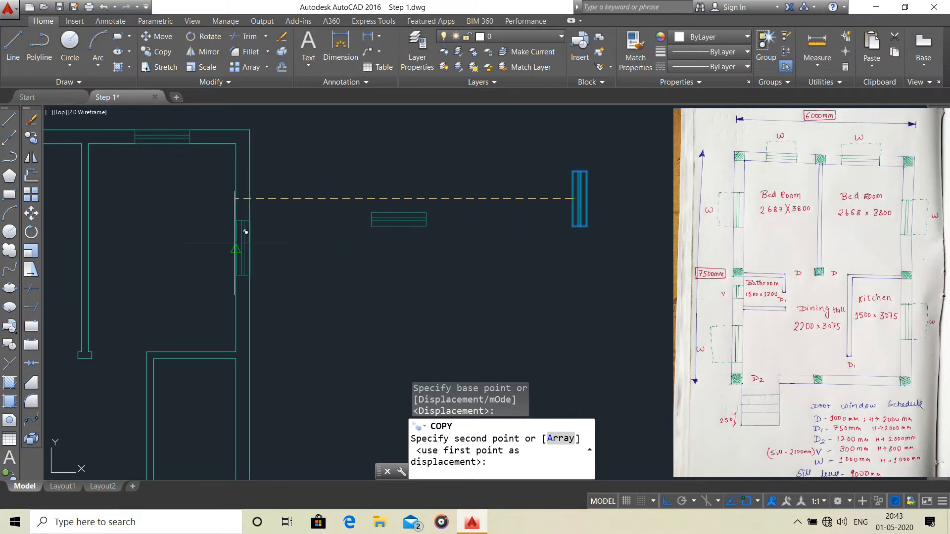
click(236, 247)
Place another copy of the vertical window at the midpoint of the kitchen's inner right wall line and finish copying.
scroll(331, 206, down, 3)
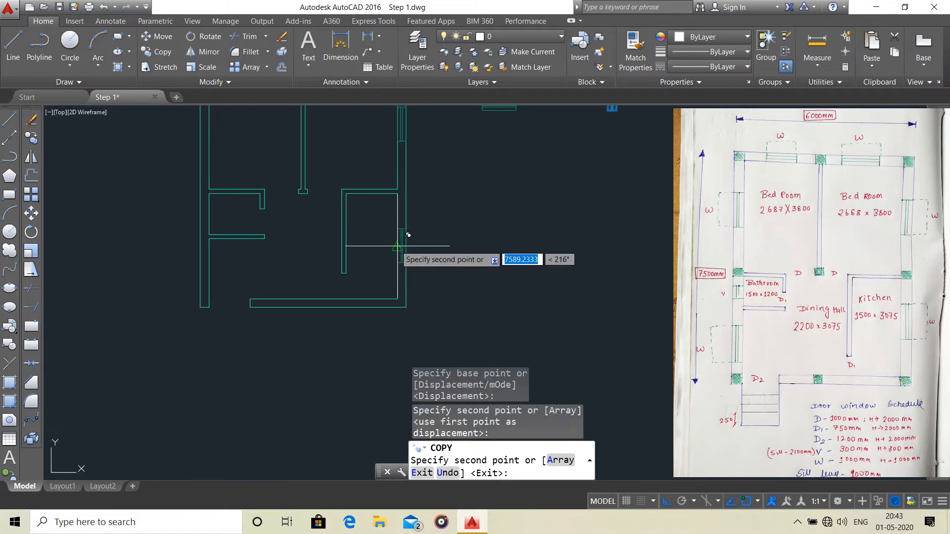
click(408, 236)
scroll(450, 238, down, 3)
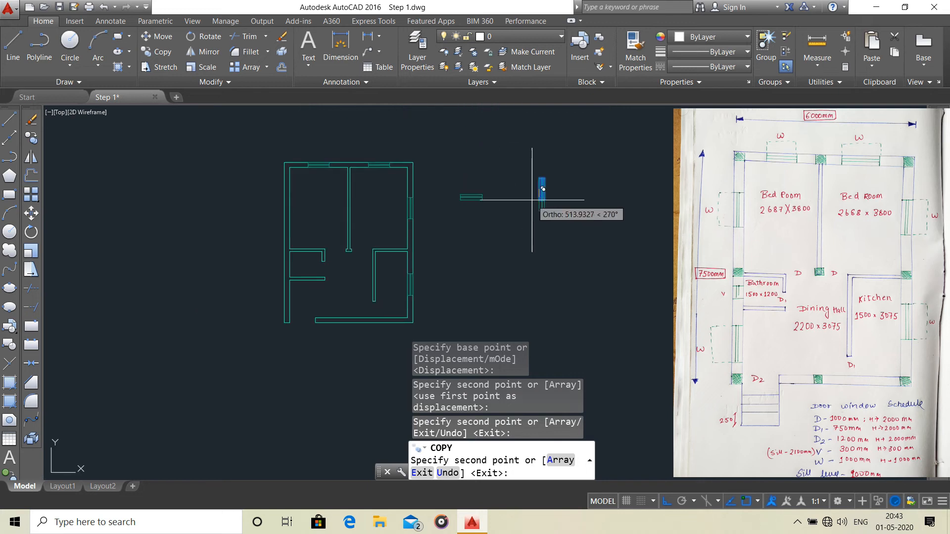
scroll(352, 220, up, 4)
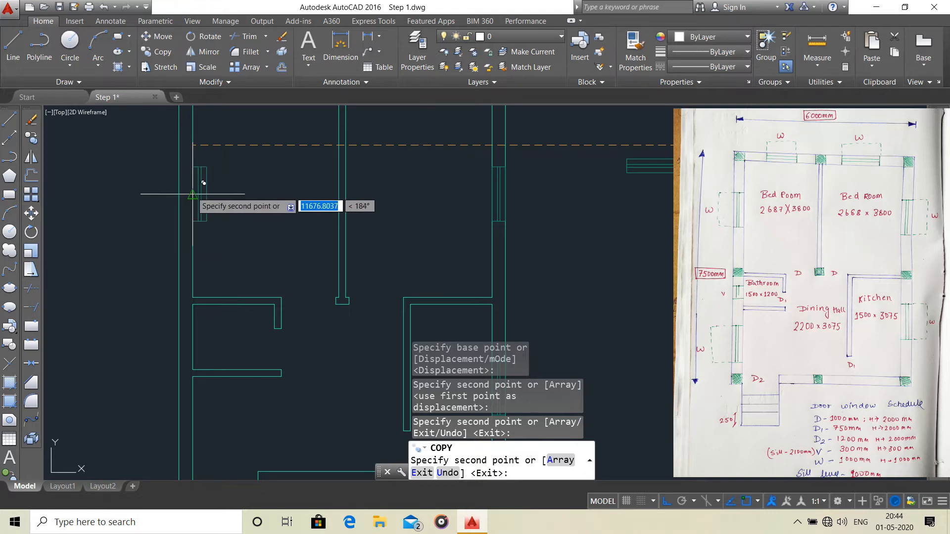
scroll(498, 188, down, 4)
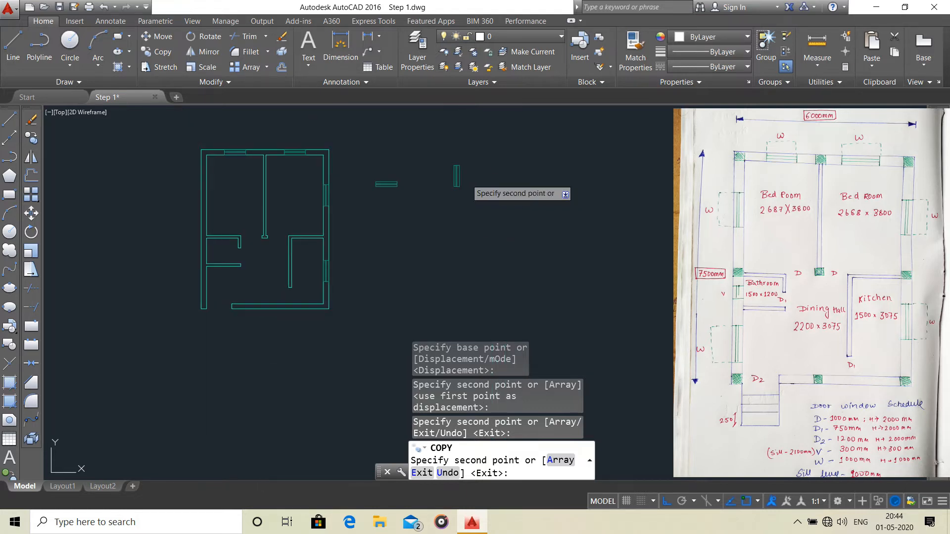
key(Escape)
Copy the vertical window group from its right edge's midpoint to the midpoint of the left bedroom's inner left wall line.
scroll(461, 170, up, 2)
click(456, 177)
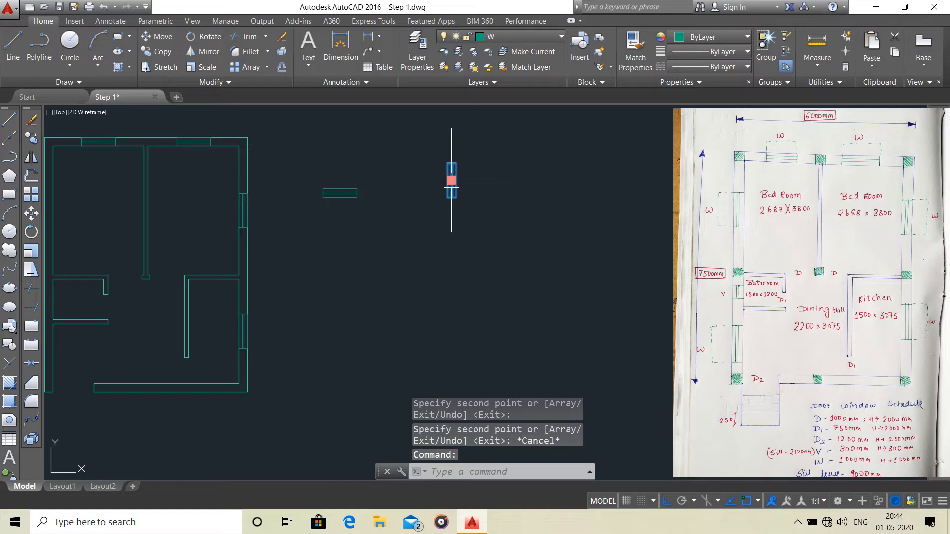
click(151, 53)
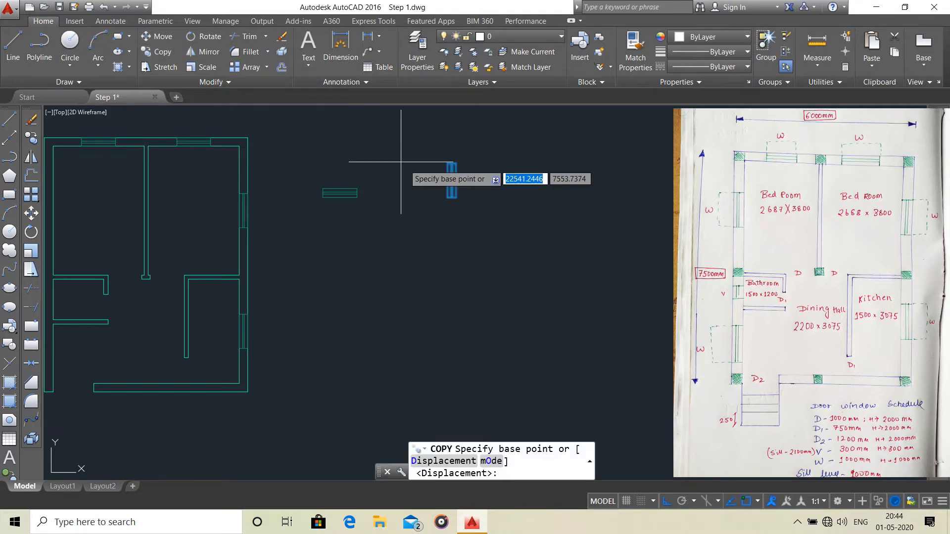
click(452, 184)
scroll(408, 196, down, 2)
middle_drag(407, 196, 632, 186)
scroll(484, 187, up, 5)
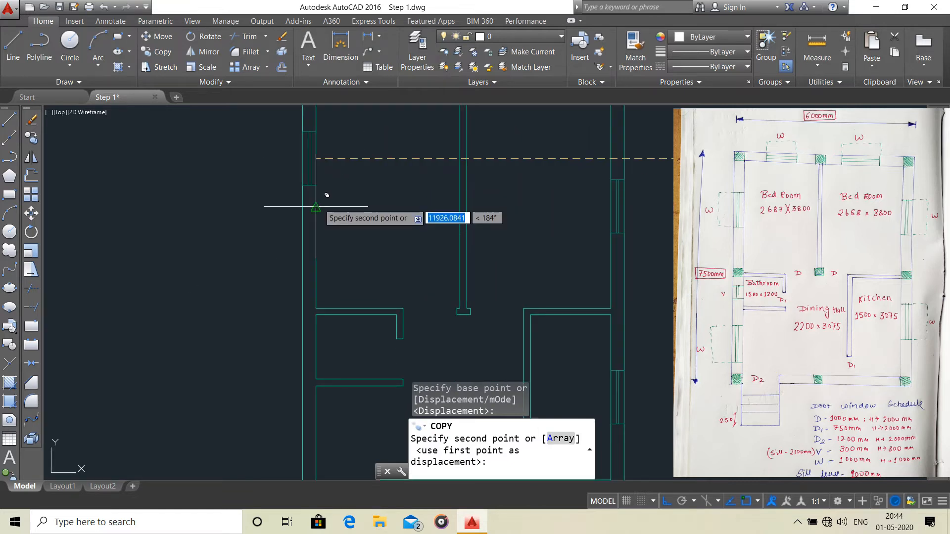
click(316, 206)
Place another copy of the vertical window at the midpoint of the dining hall's inner left wall line below the bathroom and finish copying.
scroll(389, 206, down, 5)
scroll(397, 130, up, 5)
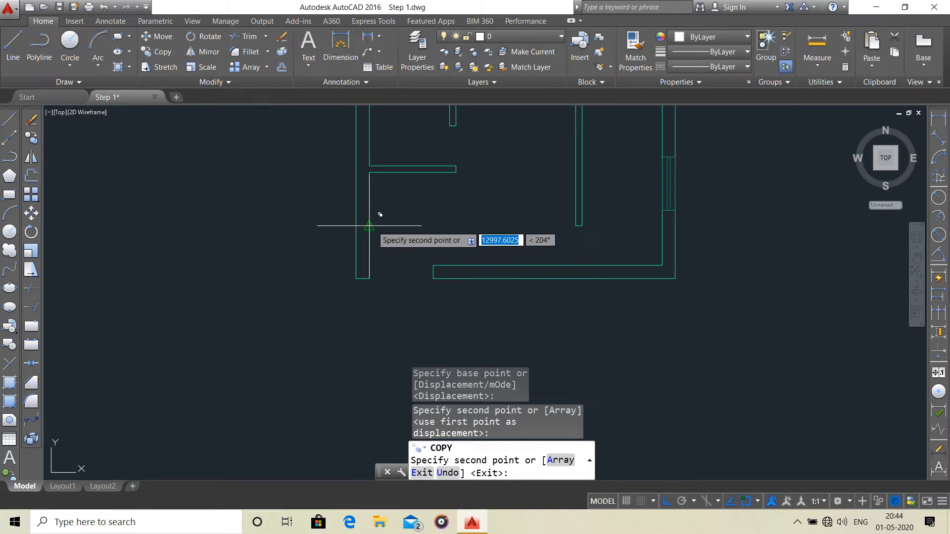
click(369, 226)
scroll(529, 196, down, 5)
middle_drag(578, 196, 558, 256)
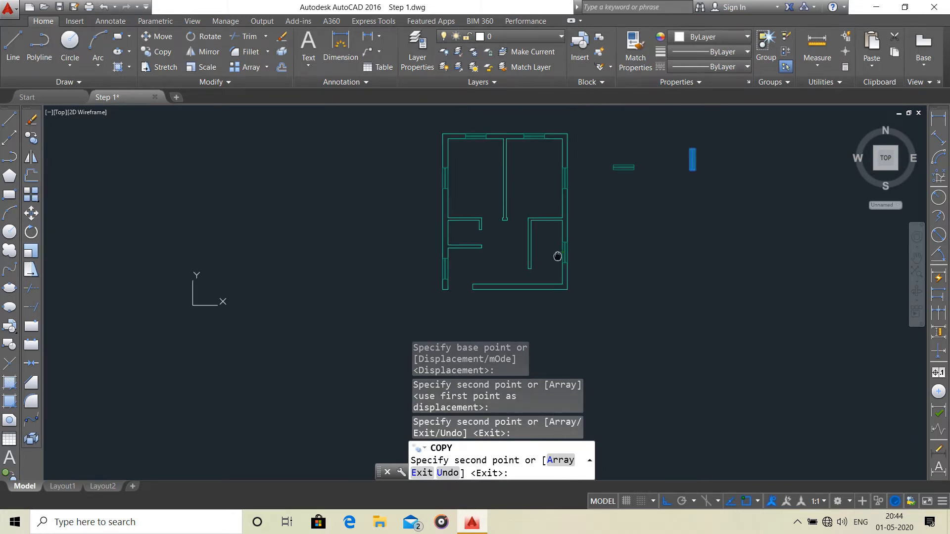
key(Escape)
middle_drag(710, 173, 625, 235)
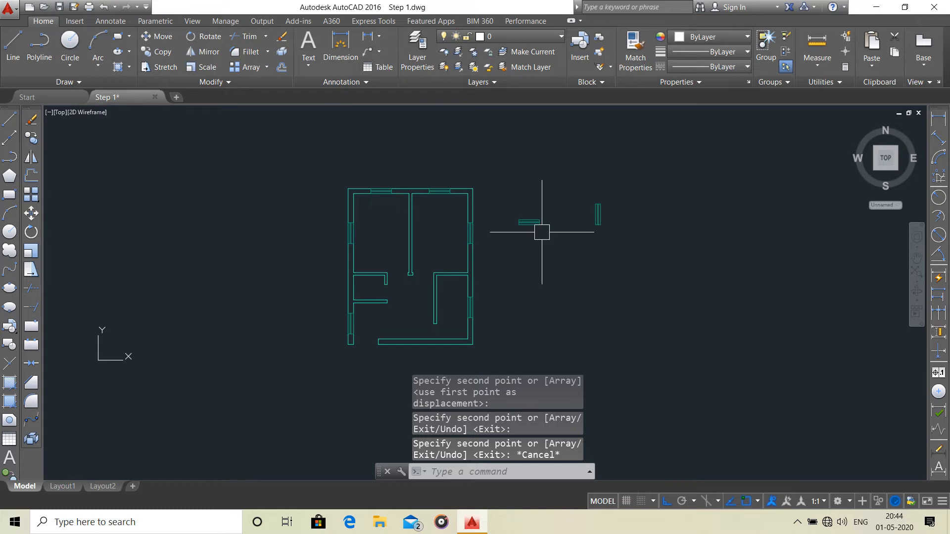
scroll(487, 232, up, 2)
scroll(487, 232, down, 1)
middle_drag(488, 232, 498, 195)
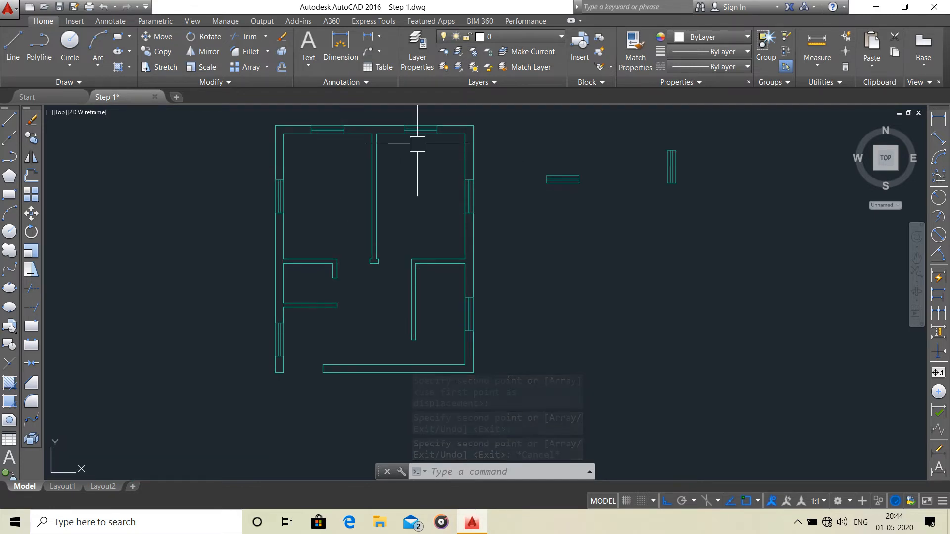
middle_drag(536, 195, 538, 241)
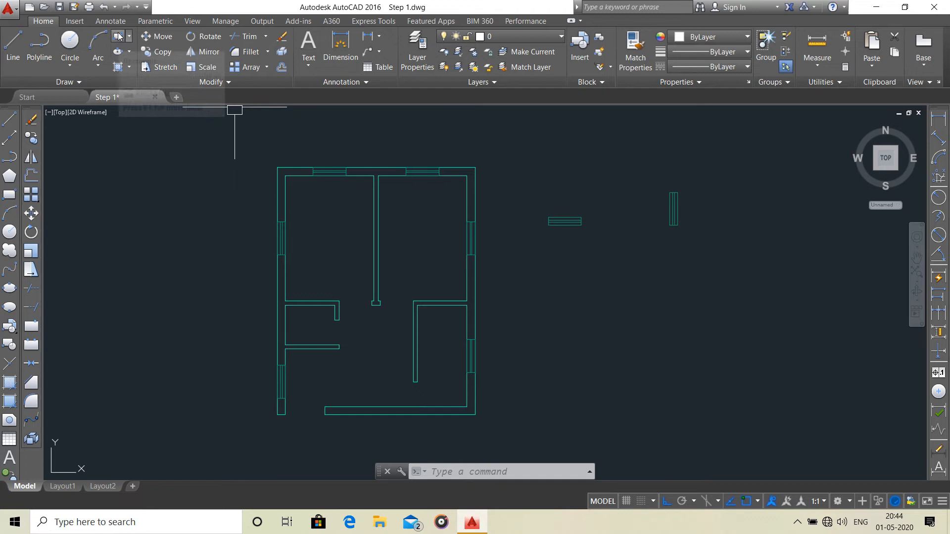
Start a polyline in the empty space below the spare horizontal window symbol with a 450 mm segment to the right.
click(33, 50)
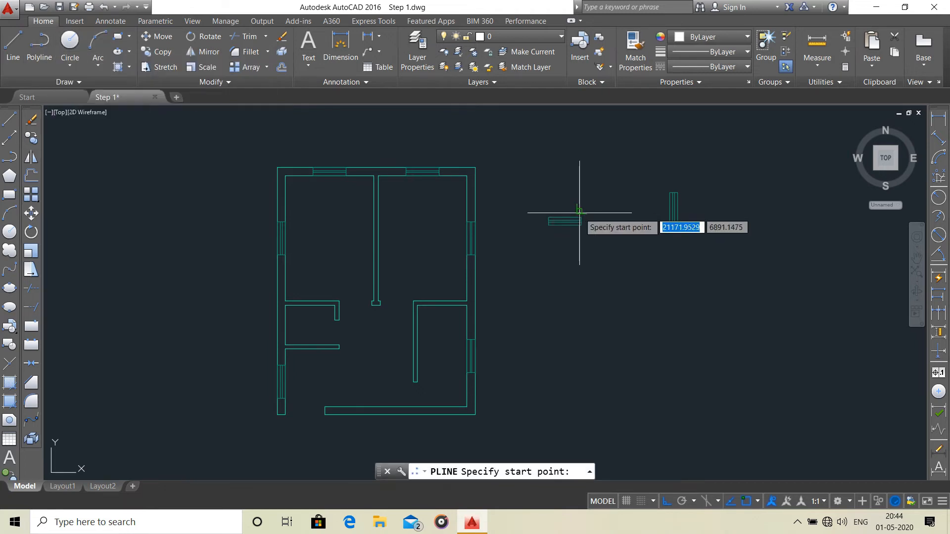
scroll(583, 216, down, 2)
middle_drag(583, 217, 264, 296)
middle_drag(280, 250, 303, 153)
scroll(280, 225, up, 2)
scroll(278, 228, up, 2)
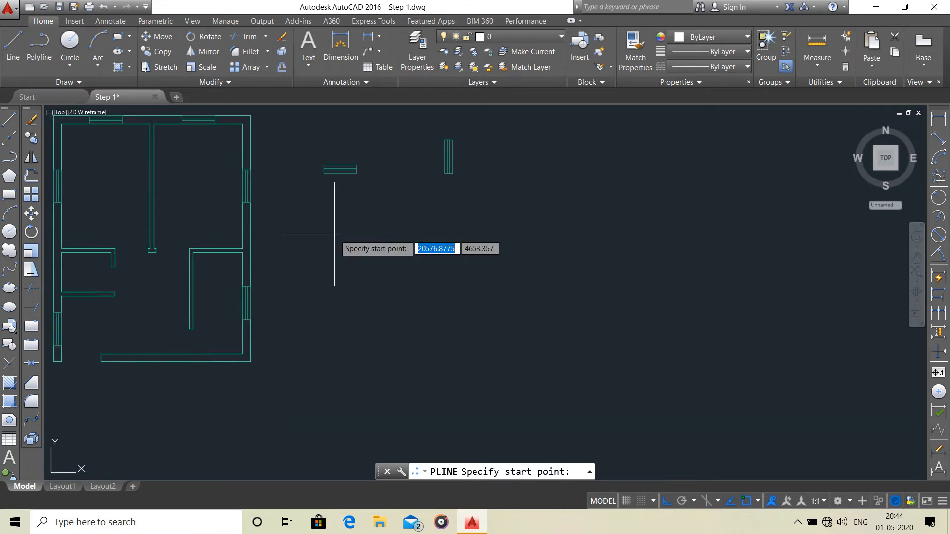
click(312, 217)
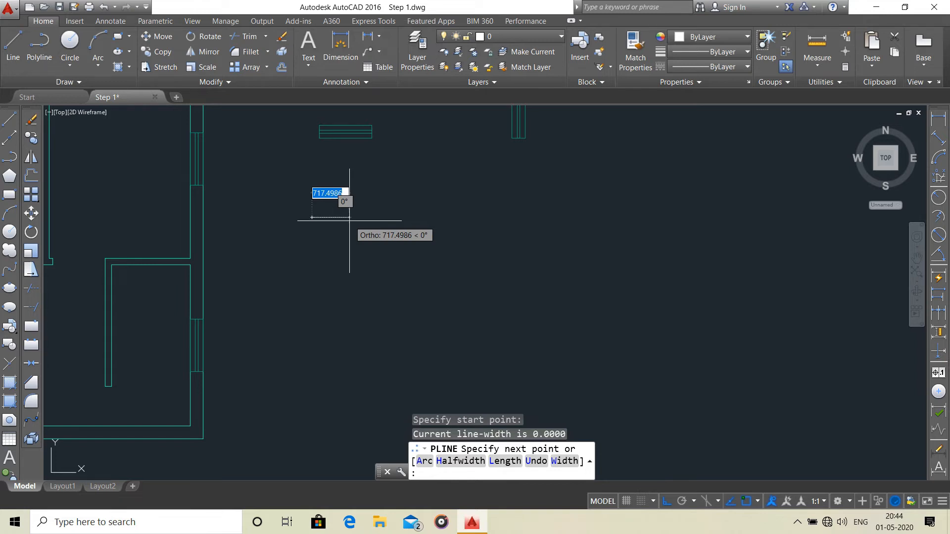
text(45)
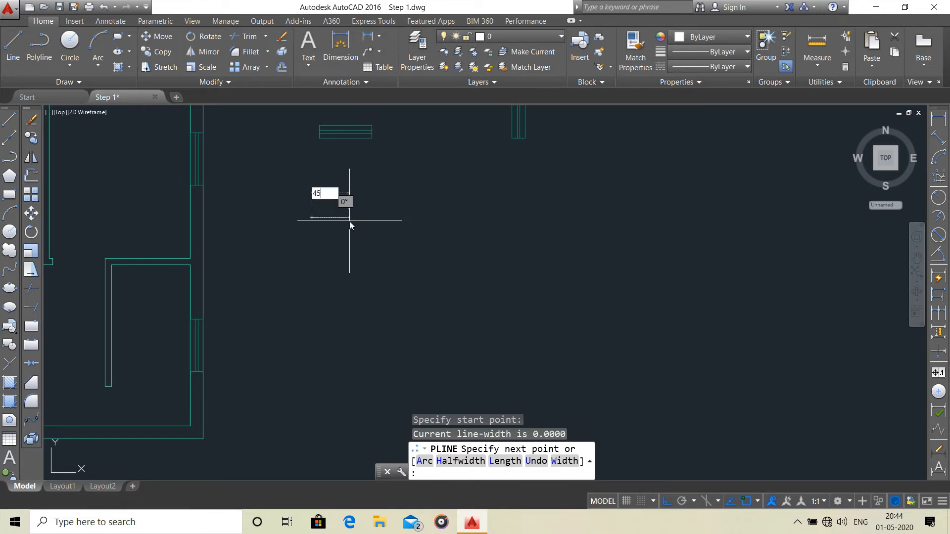
text(0)
key(Return)
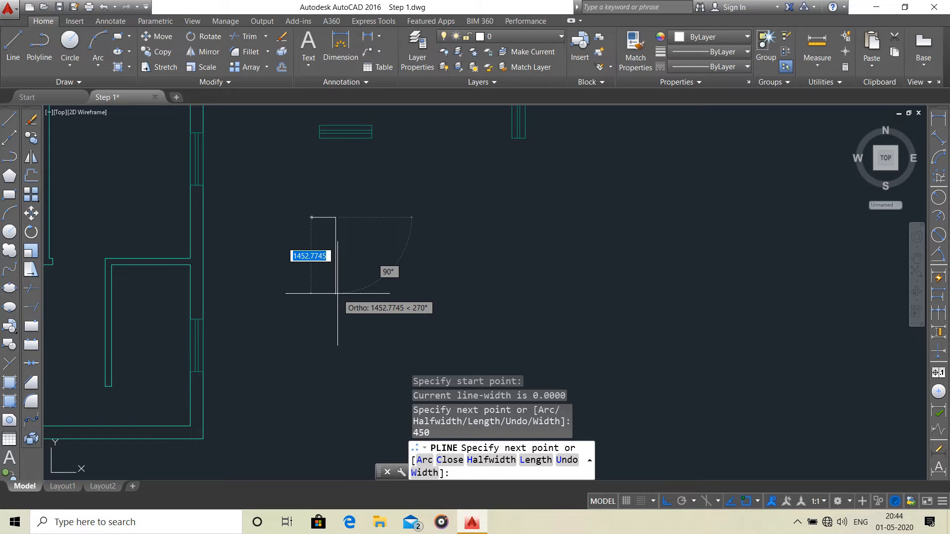
Continue the polyline 1200 mm downward and 450 mm to the left, and finish it as an open bracket shape.
text(1200)
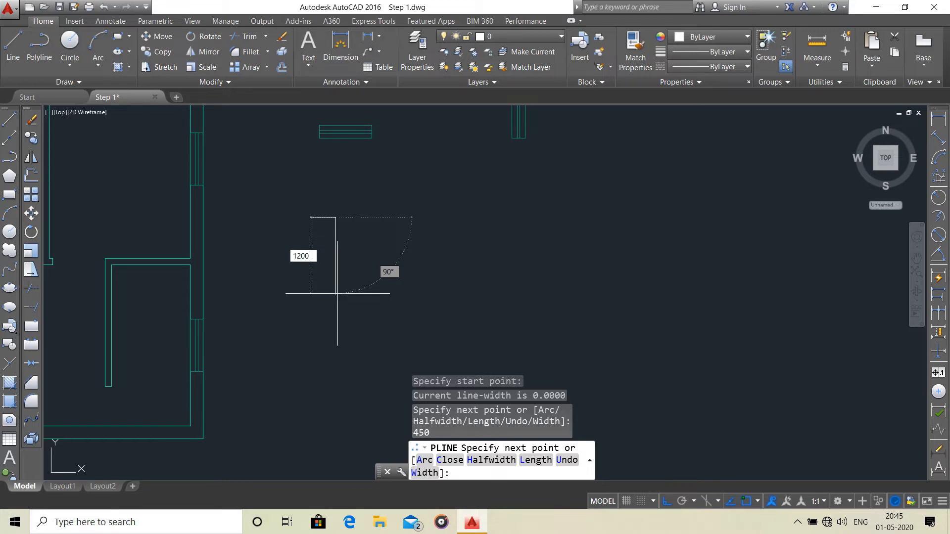
key(Return)
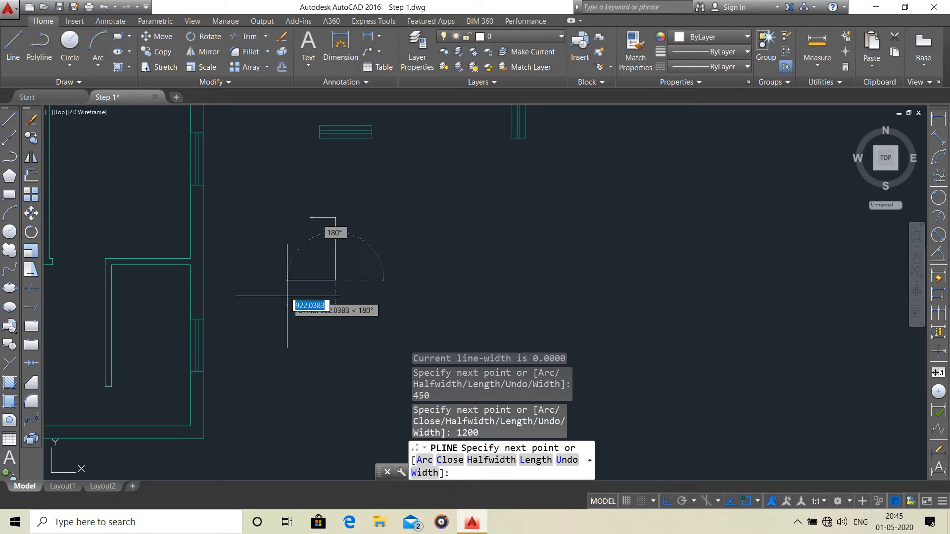
text(450)
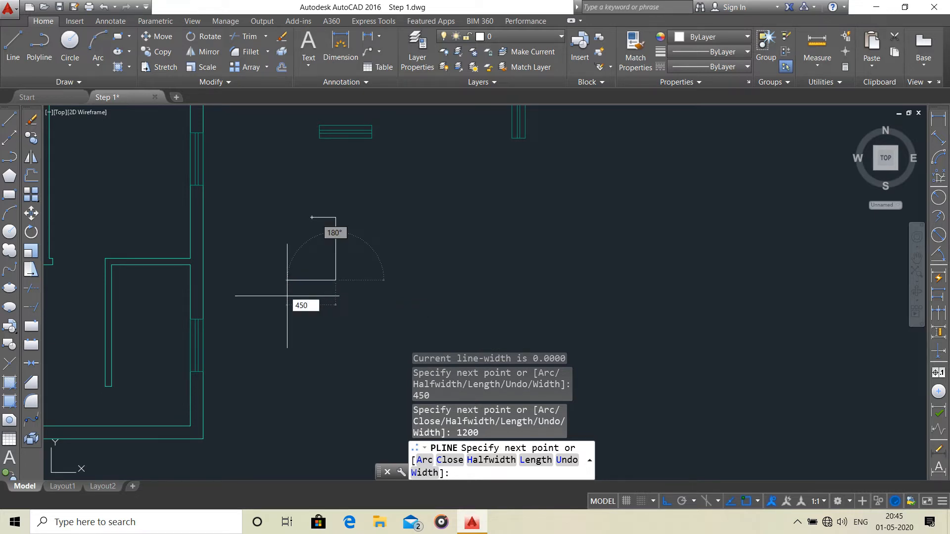
key(Return)
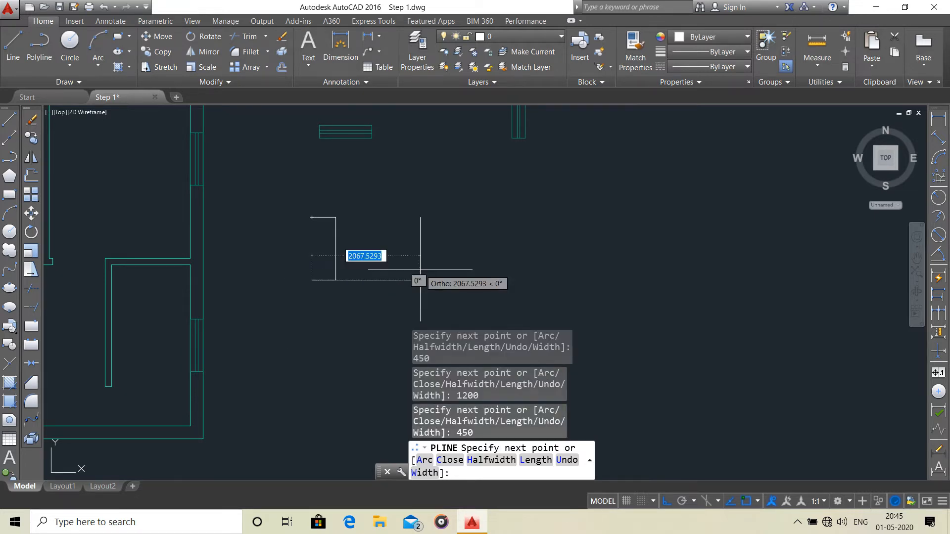
key(Return)
Assign the bracket-shaped polyline to the Chajjah layer and clear the selection.
scroll(325, 219, up, 5)
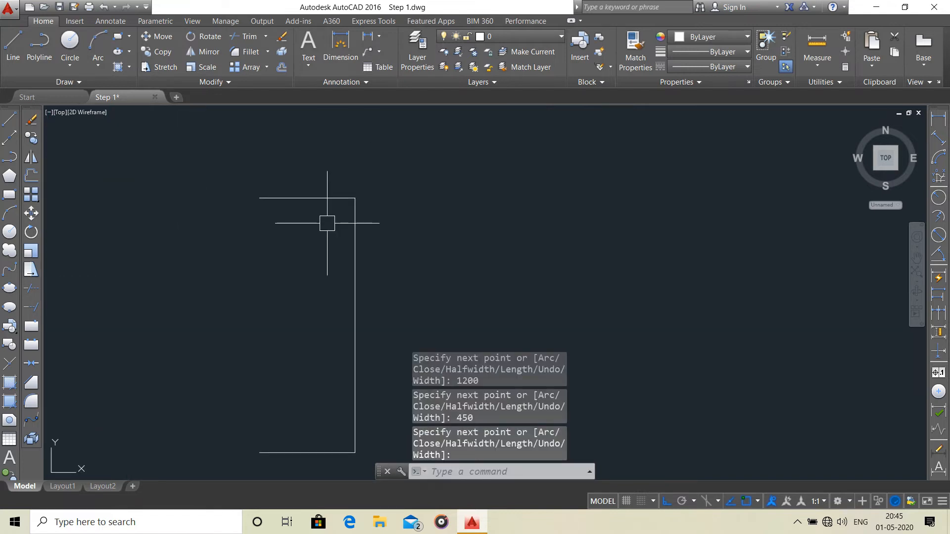
click(354, 198)
scroll(396, 188, down, 4)
click(550, 37)
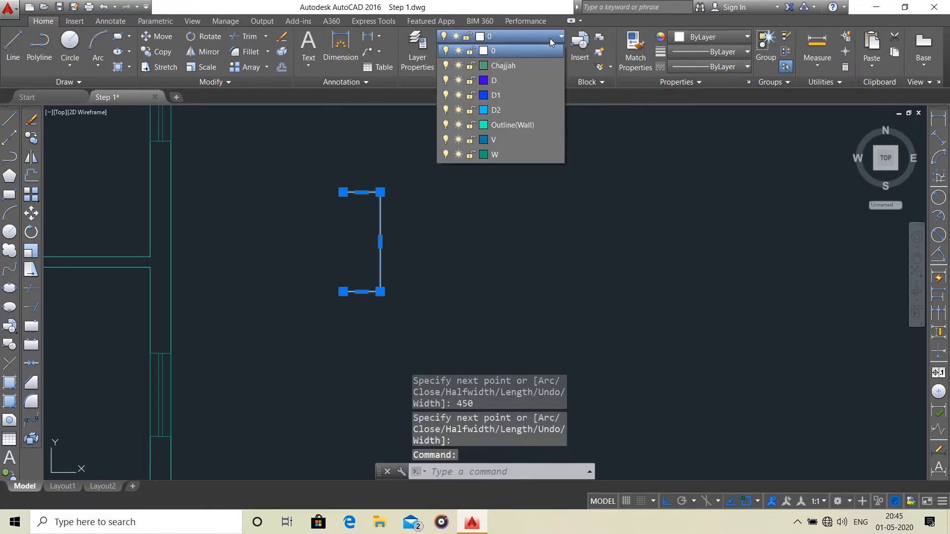
click(526, 67)
scroll(440, 218, down, 3)
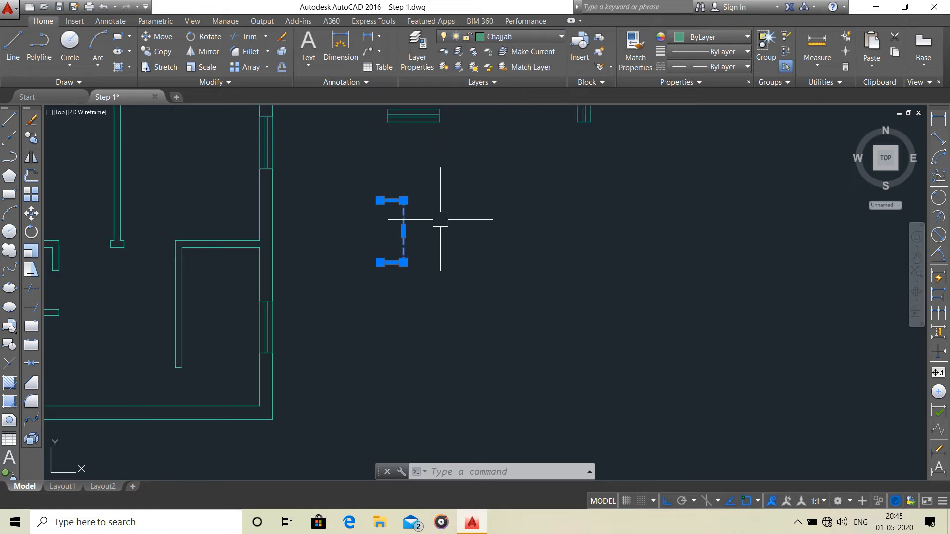
key(Escape)
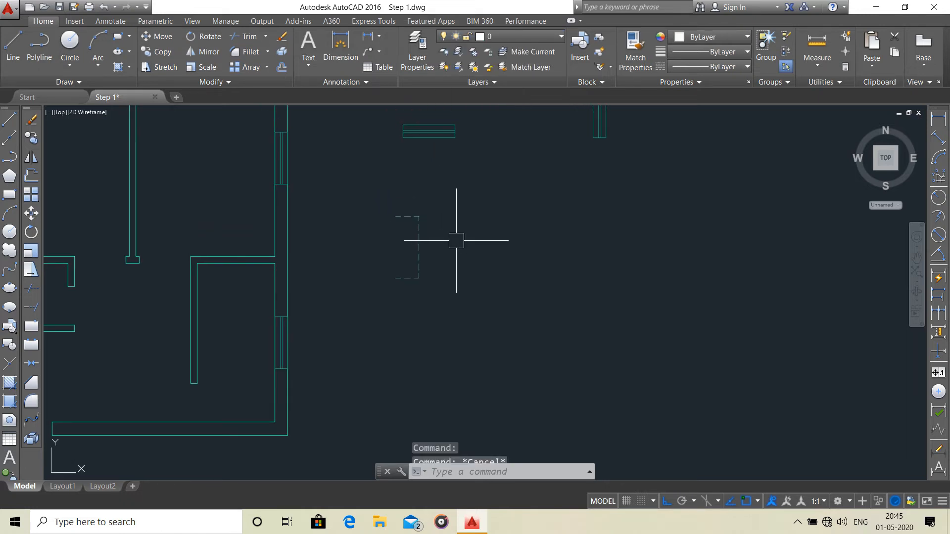
Place a copy of the dashed chajjah bracket horizontally to its right, below the spare vertical window symbol.
scroll(456, 250, down, 5)
scroll(458, 267, up, 5)
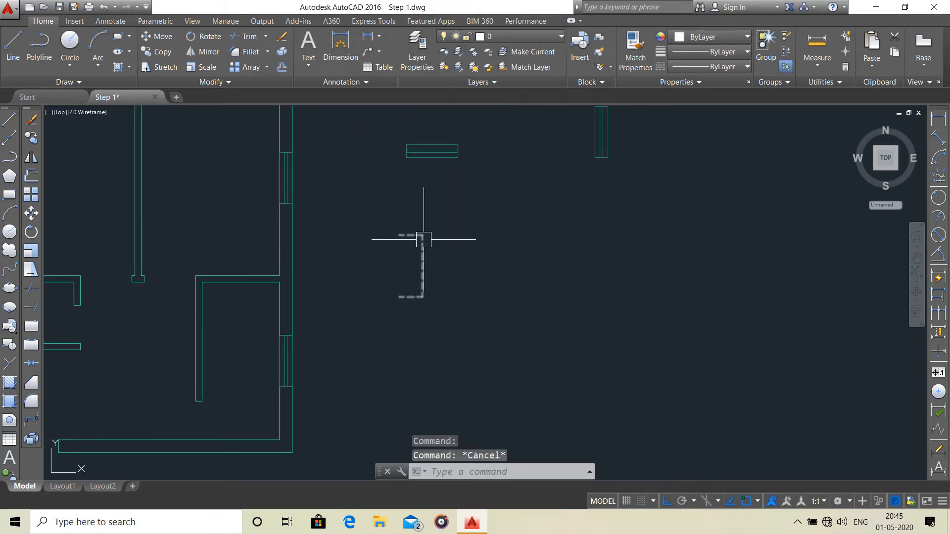
click(420, 251)
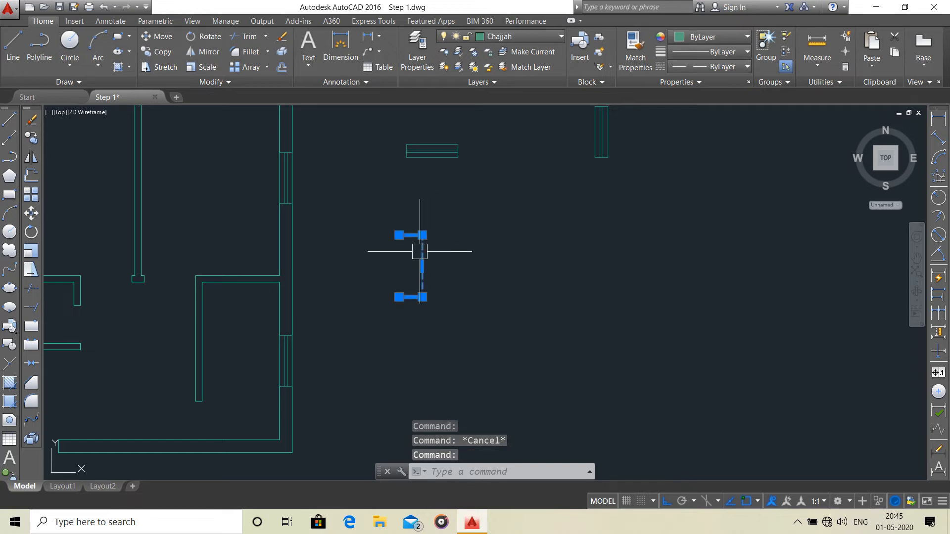
scroll(366, 253, down, 3)
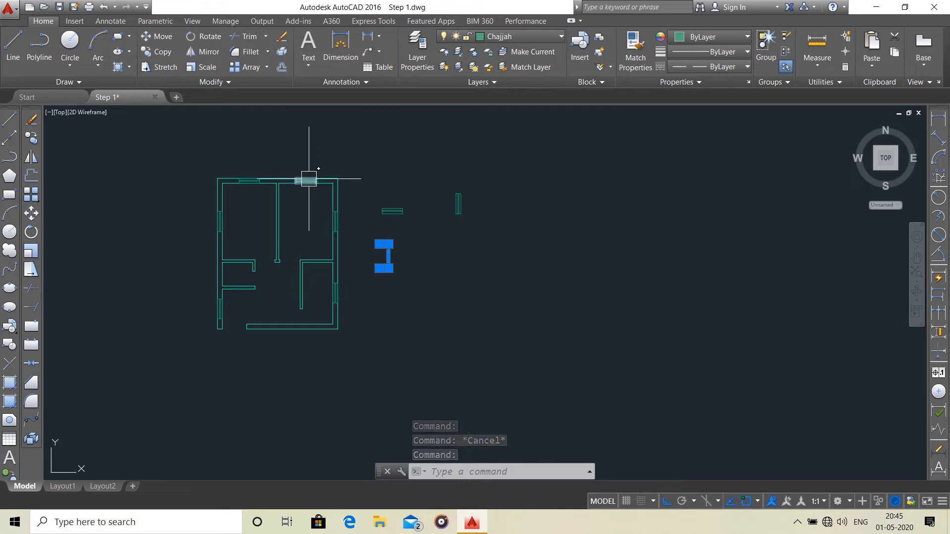
scroll(405, 253, up, 2)
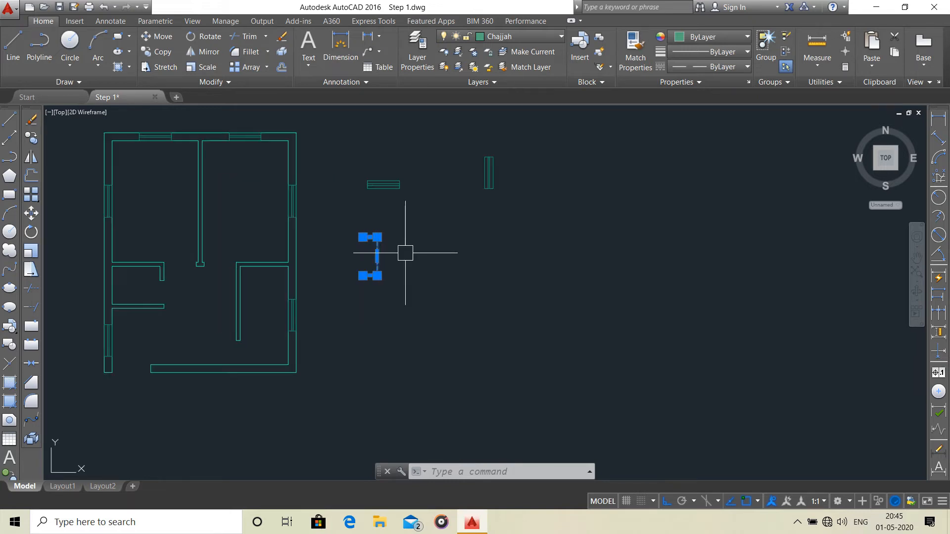
click(150, 52)
click(352, 252)
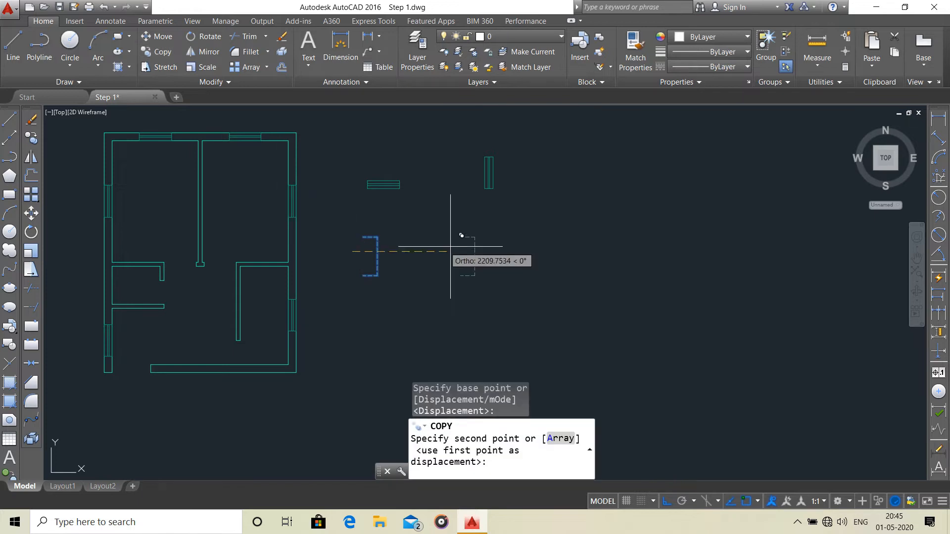
click(512, 245)
key(Escape)
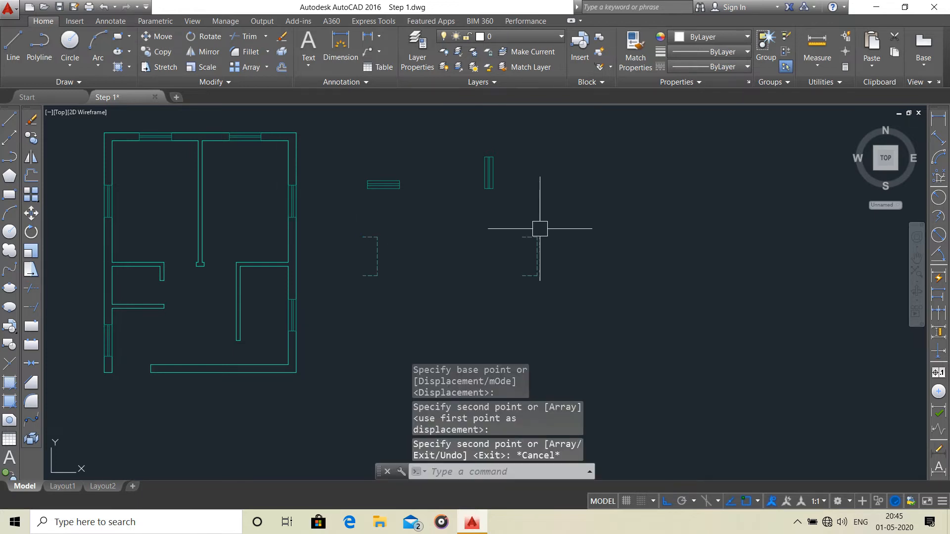
Rotate the copied bracket 90° about its lower open end so that it opens downward.
click(541, 242)
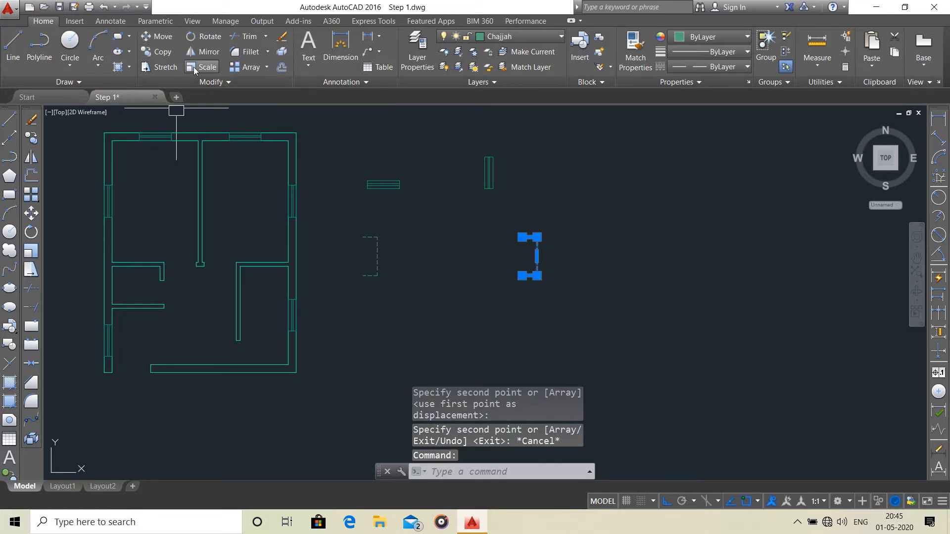
click(210, 40)
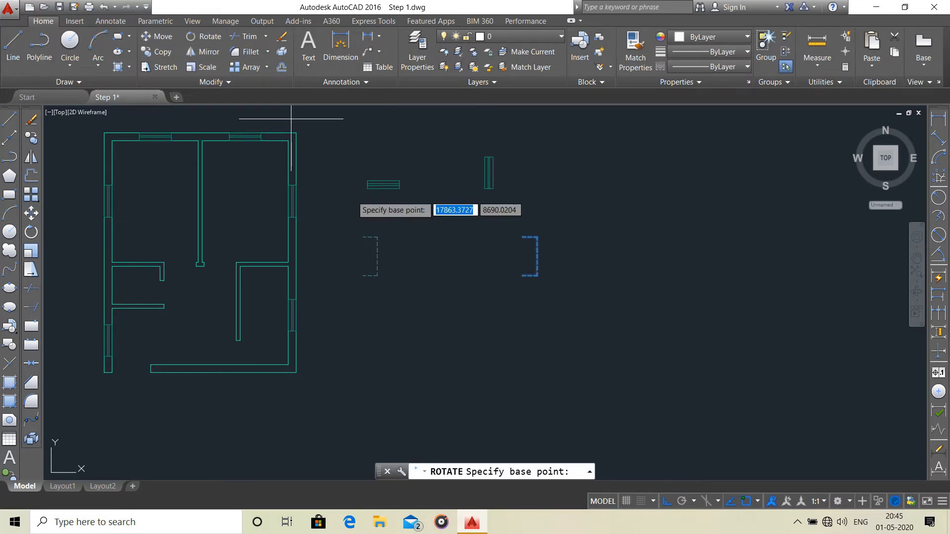
click(522, 276)
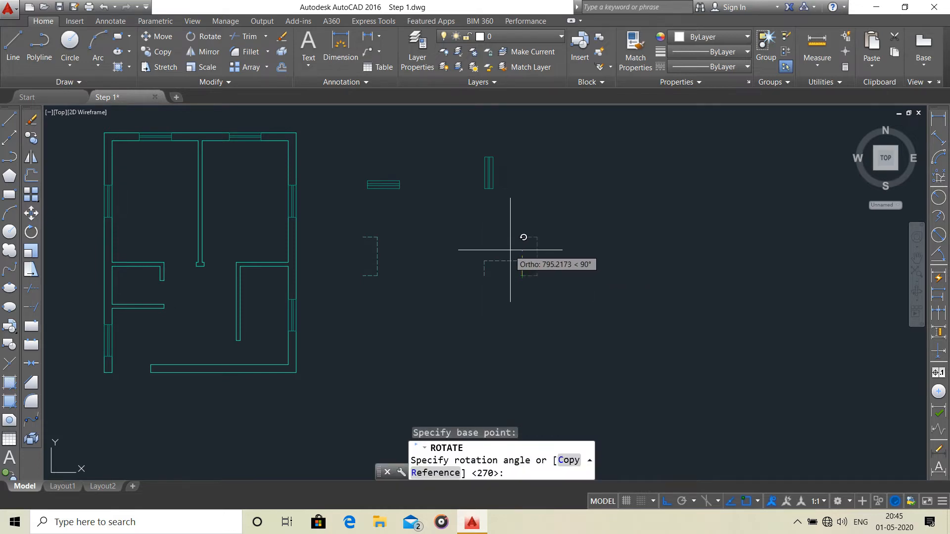
key(Escape)
middle_drag(452, 255, 490, 264)
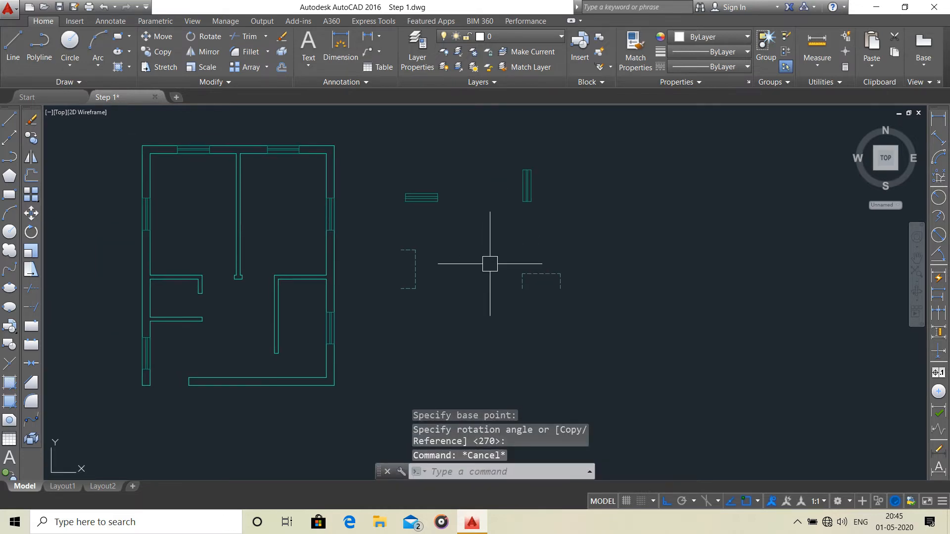
scroll(437, 267, down, 3)
scroll(431, 240, up, 6)
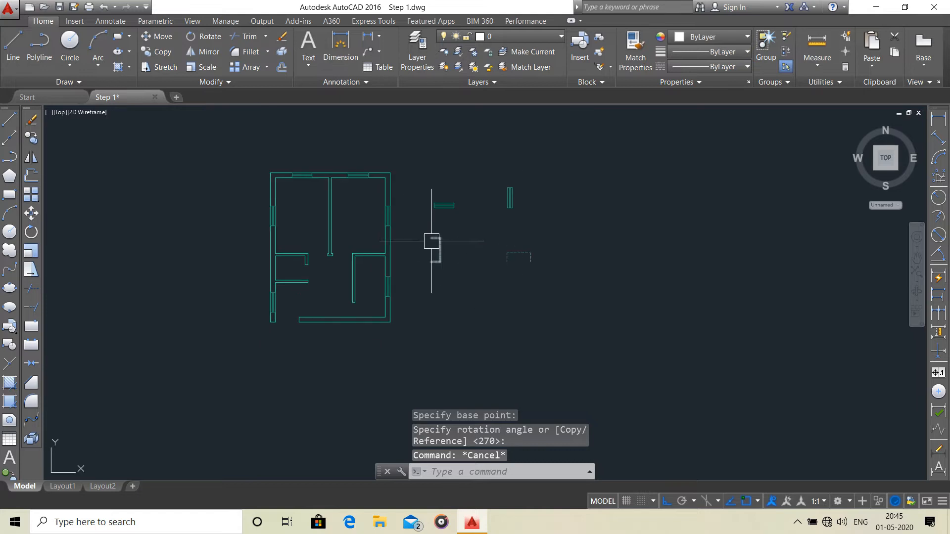
Mirror the original bracket across a vertical line just to its right, keeping the source object.
click(456, 231)
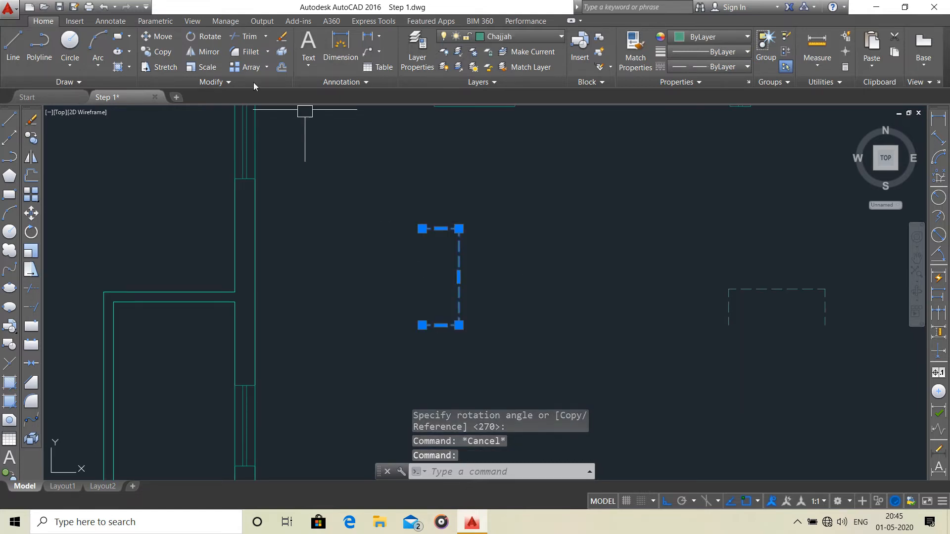
click(202, 52)
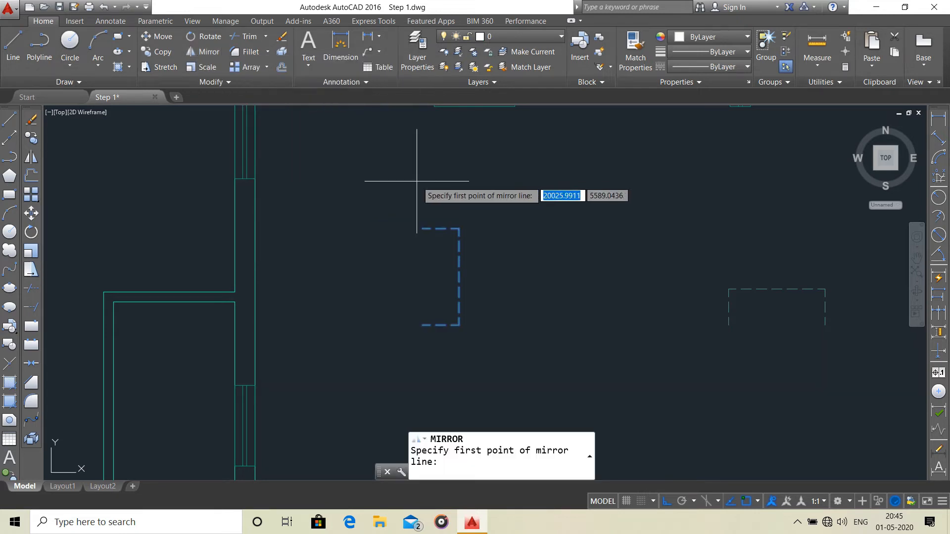
click(477, 209)
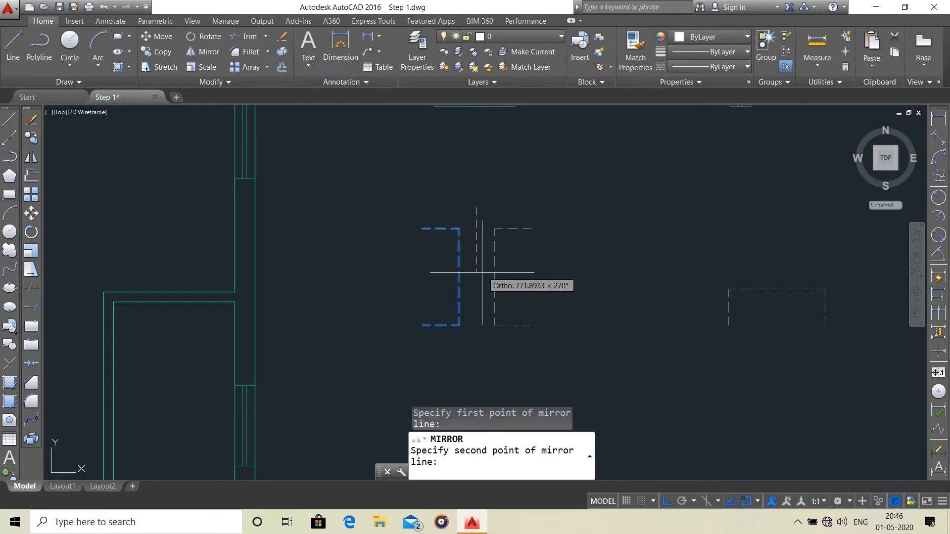
click(472, 371)
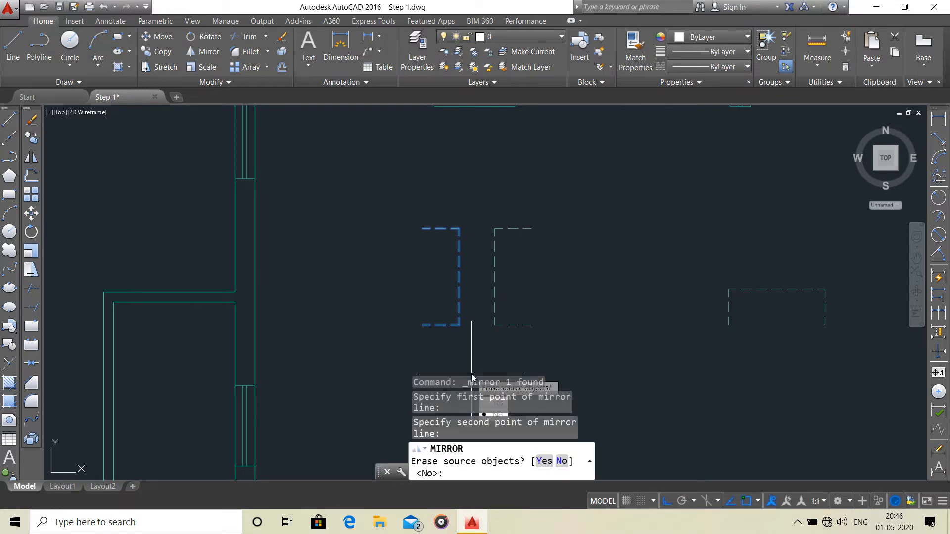
key(Return)
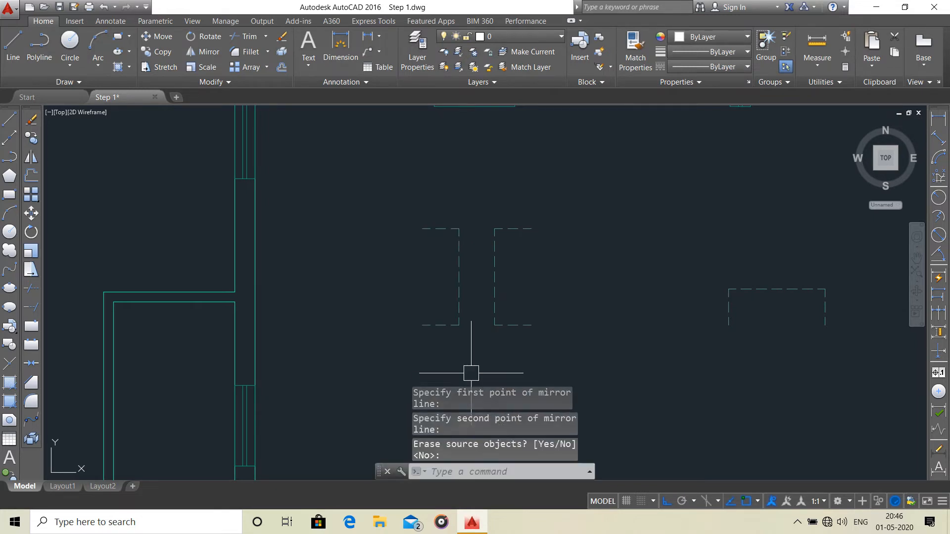
scroll(483, 303, down, 2)
scroll(515, 304, down, 1)
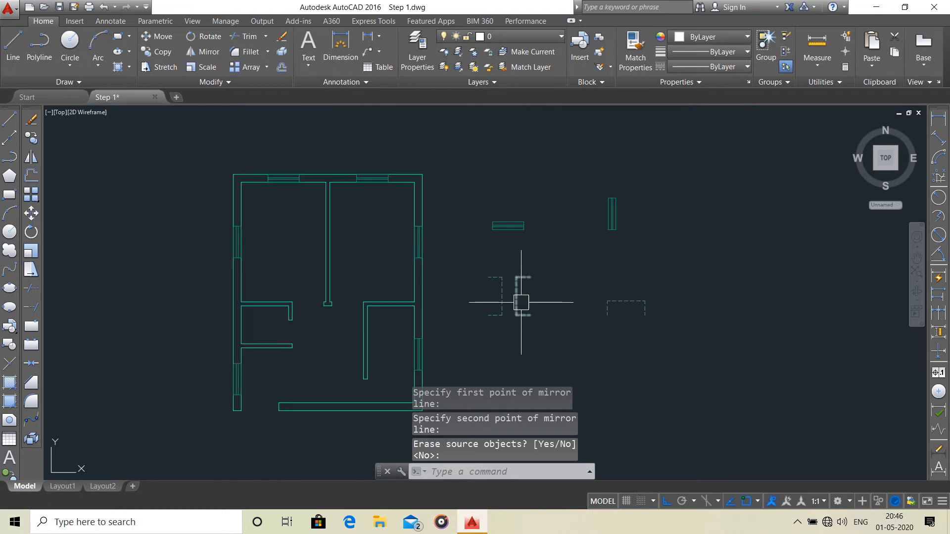
Copy the left-opening bracket from the middle of its open side to the outer midpoint of the upper window in the right wall.
click(496, 277)
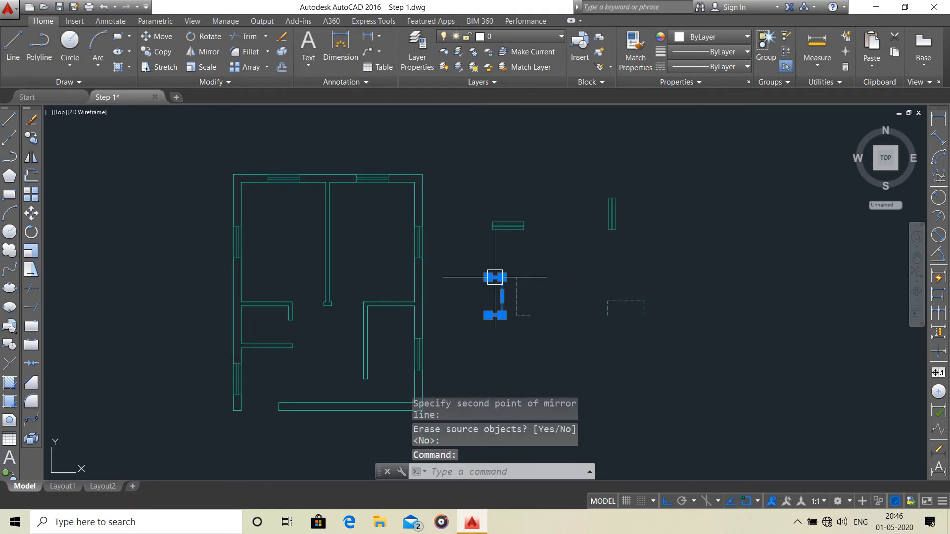
click(160, 51)
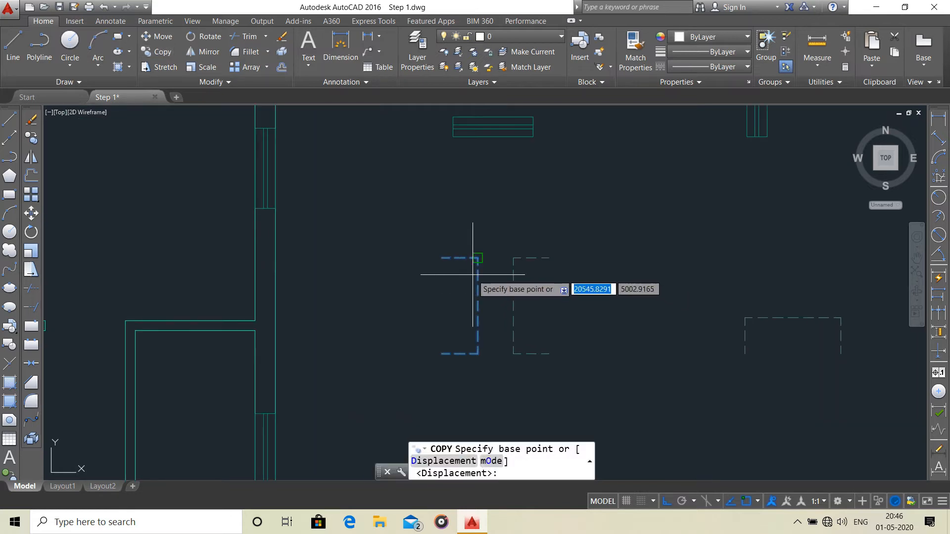
scroll(473, 275, down, 4)
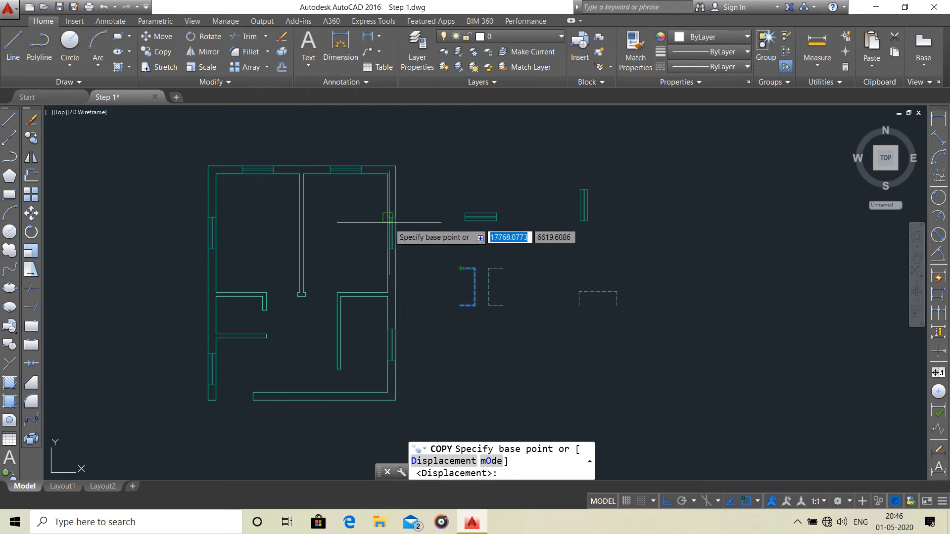
scroll(461, 269, up, 4)
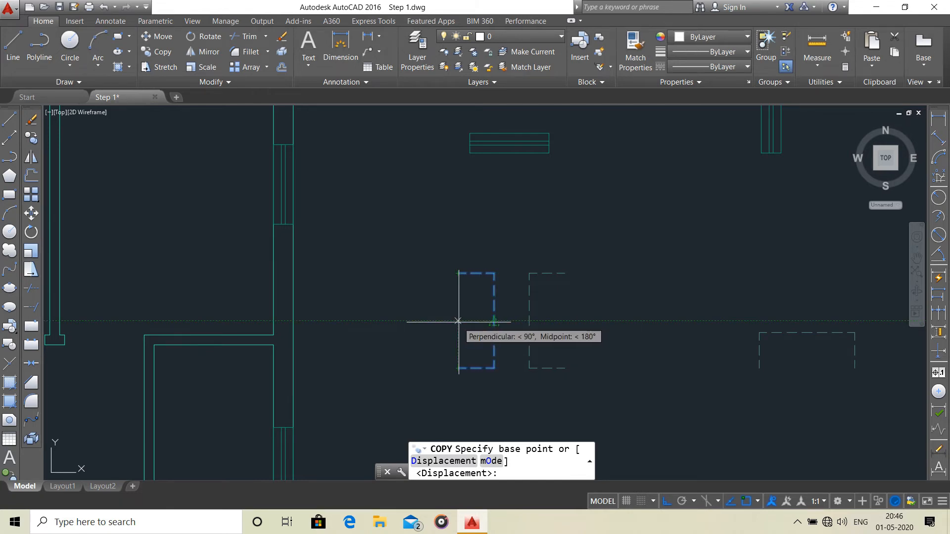
click(458, 321)
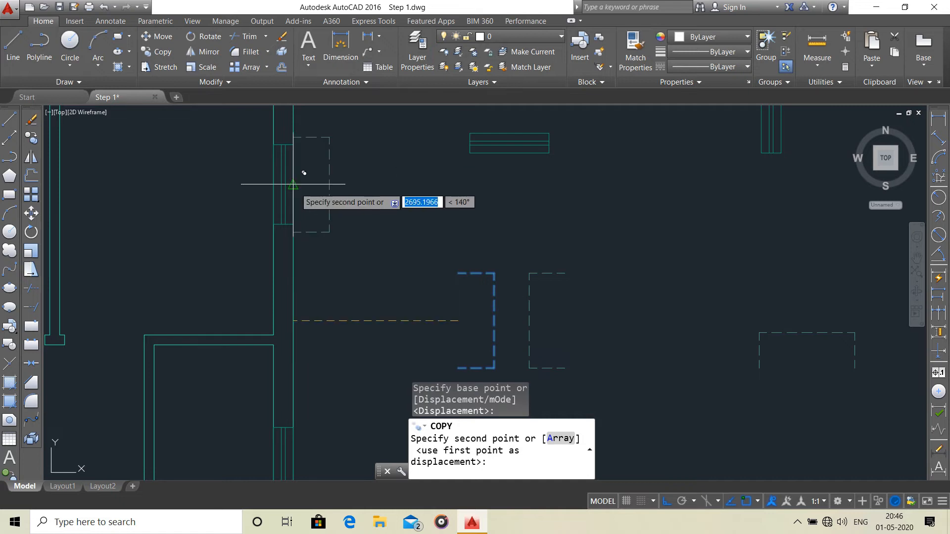
scroll(346, 248, down, 2)
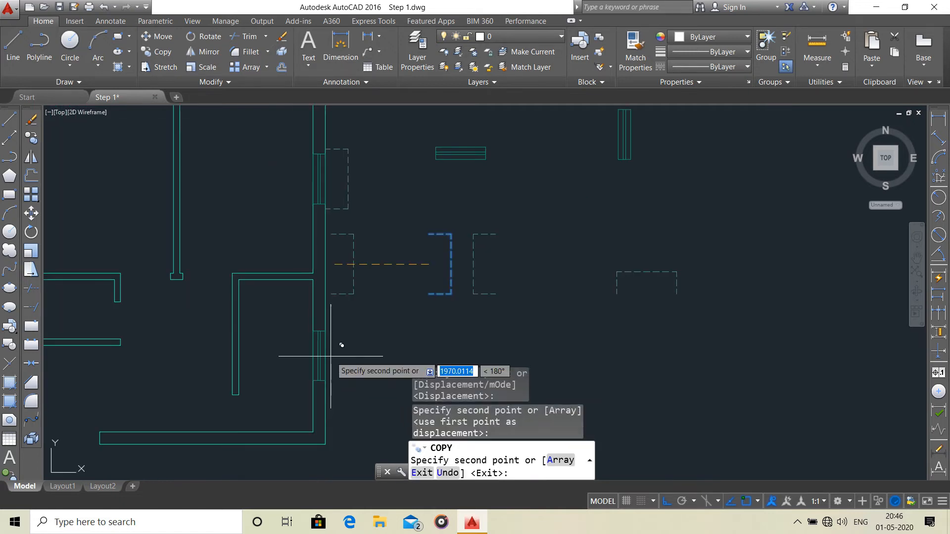
Place another copy of the bracket at the outer midpoint of the lower right-wall window and finish copying.
scroll(333, 344, down, 3)
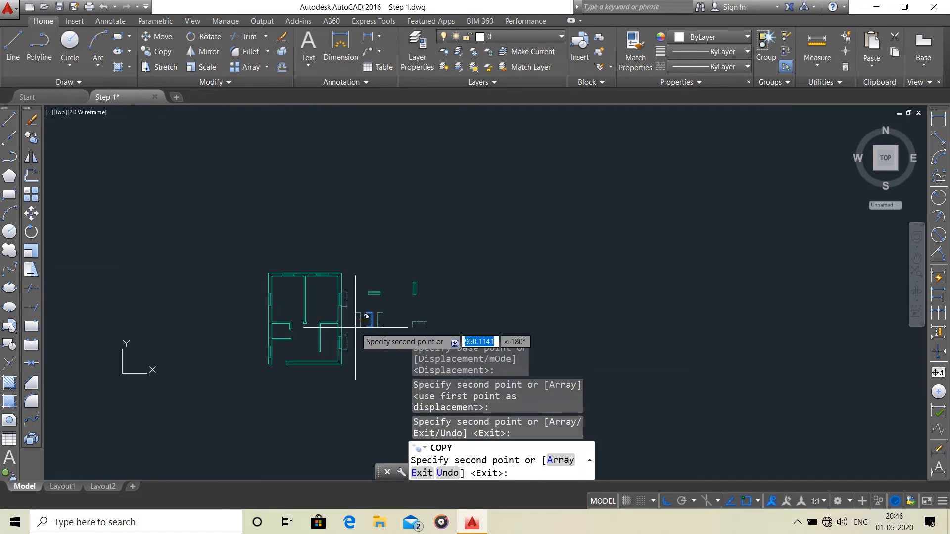
middle_drag(362, 335, 453, 340)
scroll(403, 287, up, 3)
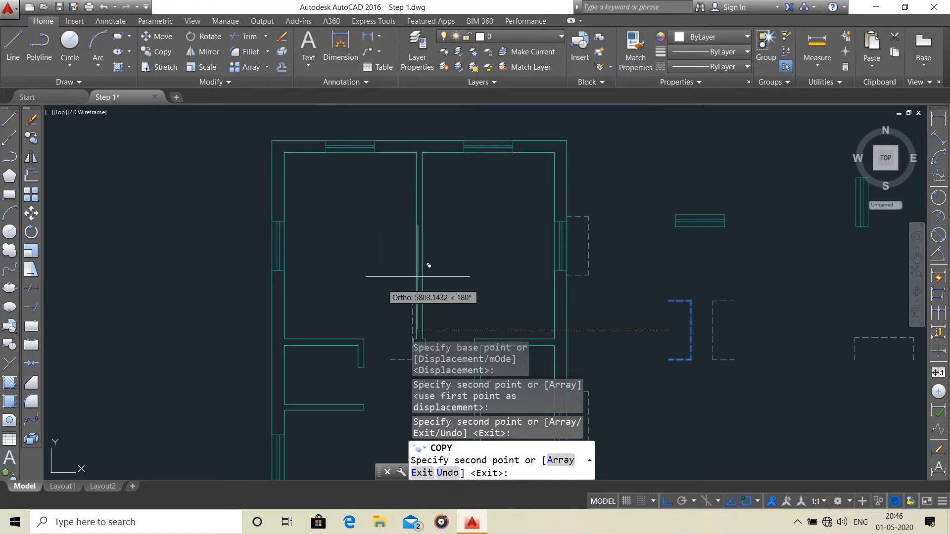
scroll(518, 273, down, 1)
key(Escape)
middle_drag(589, 282, 556, 256)
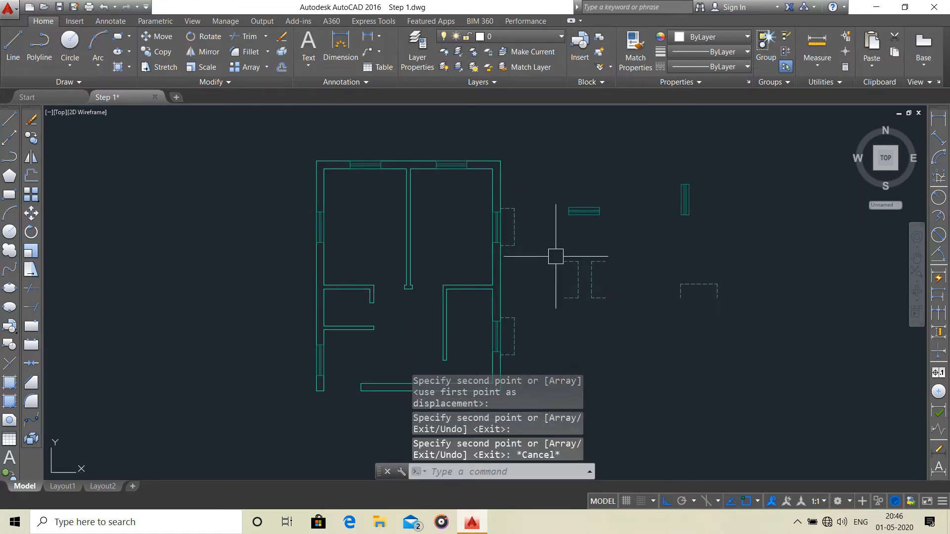
Copy the mirrored, right-opening bracket from the middle of its open side to the outer midpoint of the lower window in the left wall.
click(606, 263)
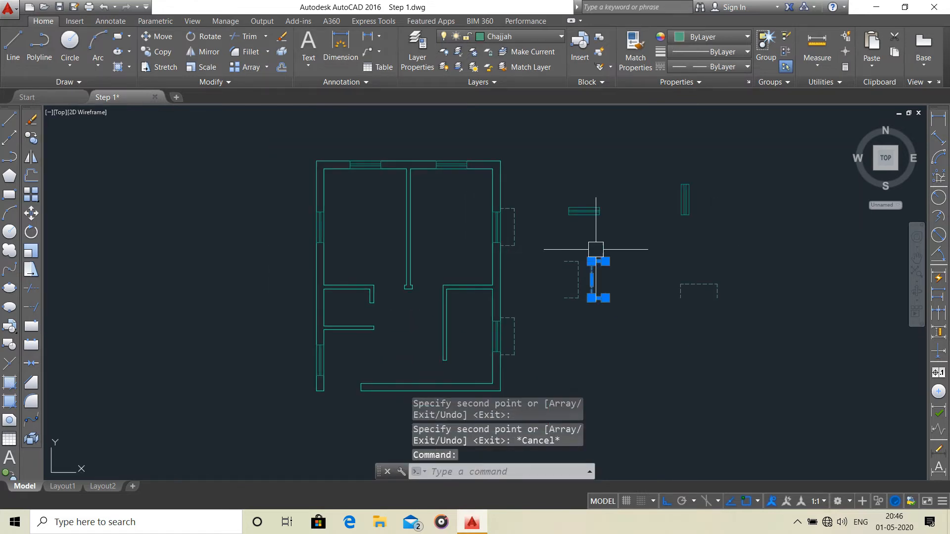
click(170, 56)
scroll(600, 291, up, 2)
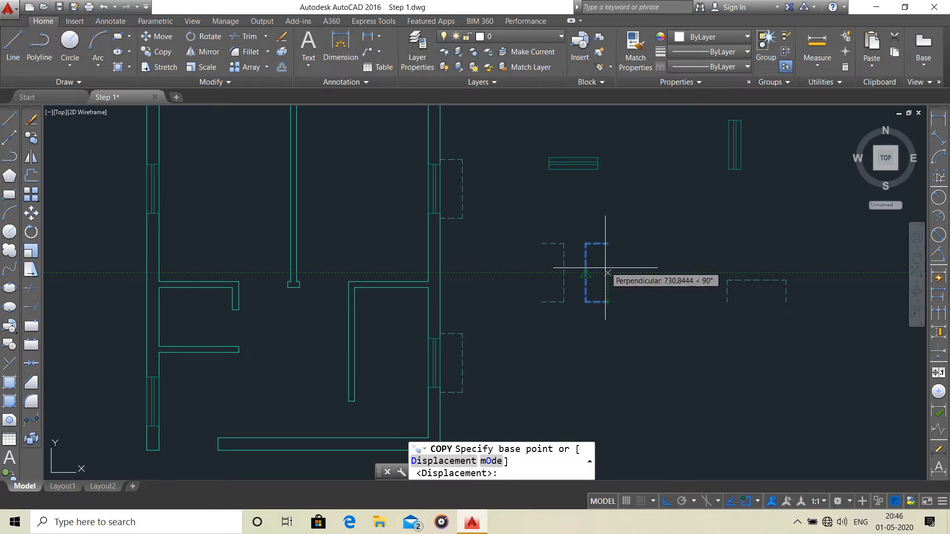
click(608, 272)
scroll(472, 287, down, 3)
scroll(453, 273, up, 4)
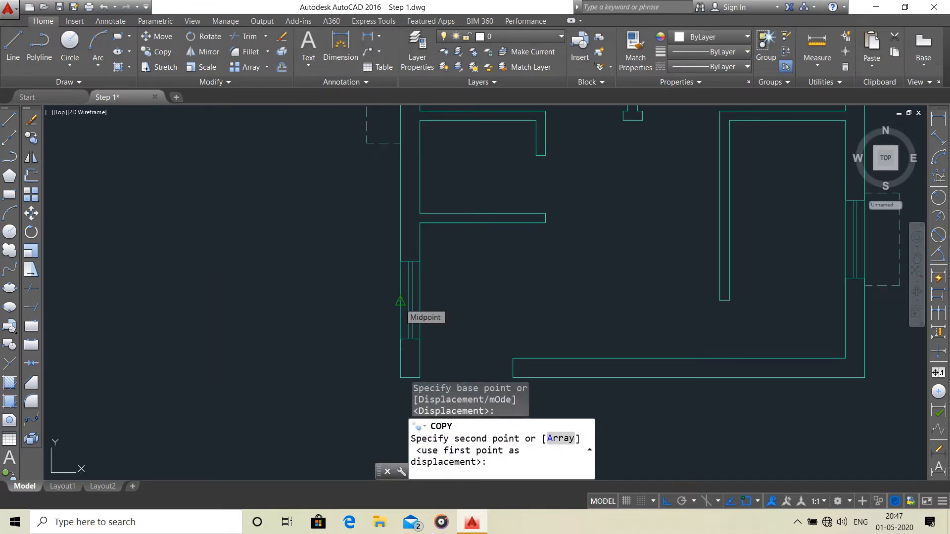
click(401, 300)
Place another copy of the mirrored bracket at the outer midpoint of the upper left-wall window and finish copying.
scroll(415, 260, down, 4)
scroll(421, 250, down, 2)
scroll(425, 218, up, 8)
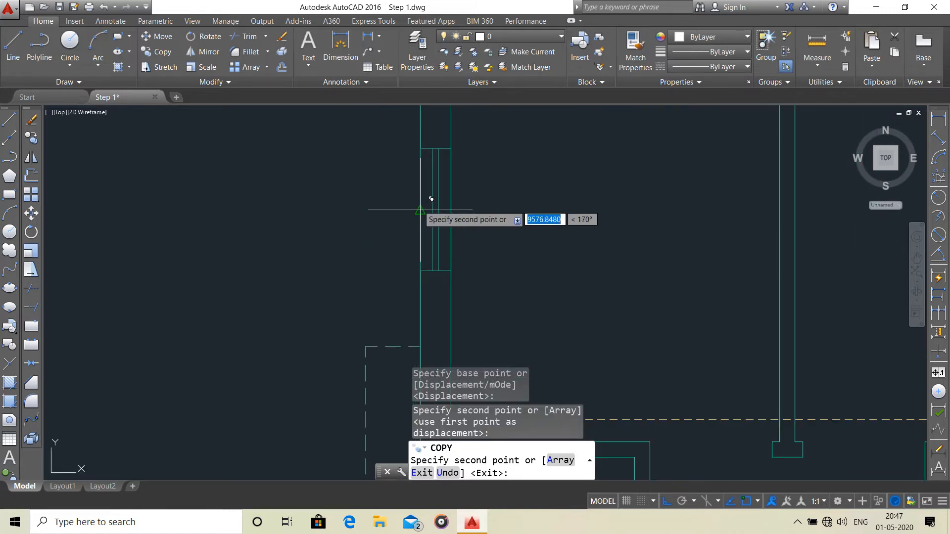
scroll(475, 218, down, 5)
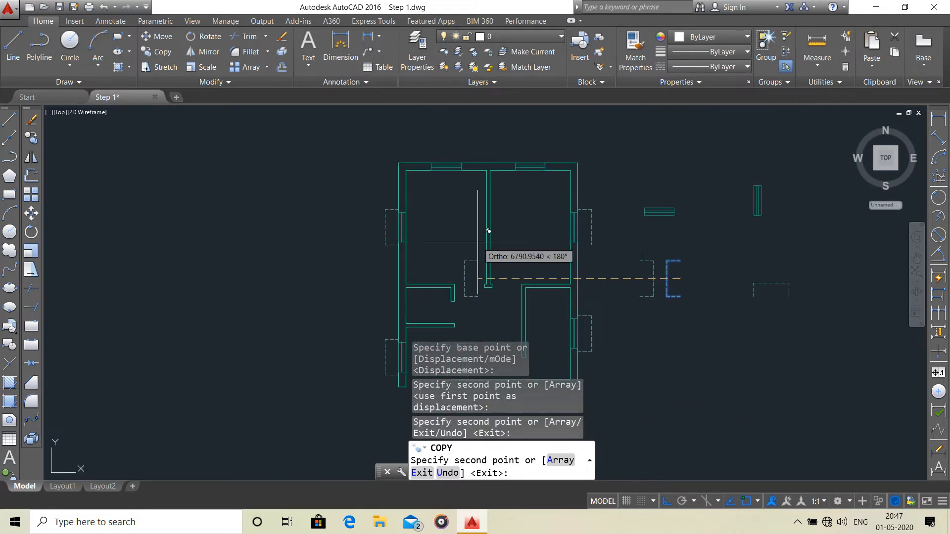
key(Return)
key(Escape)
middle_drag(538, 229, 532, 202)
Copy the downward-opening bracket from the middle of its open side to the outer midpoint of the left window in the top wall.
scroll(797, 258, up, 2)
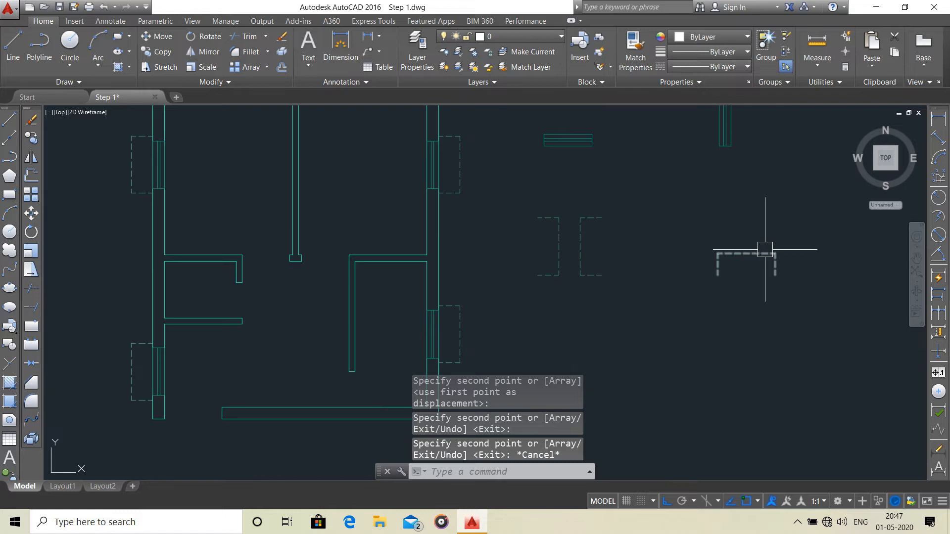
click(766, 254)
scroll(693, 248, down, 2)
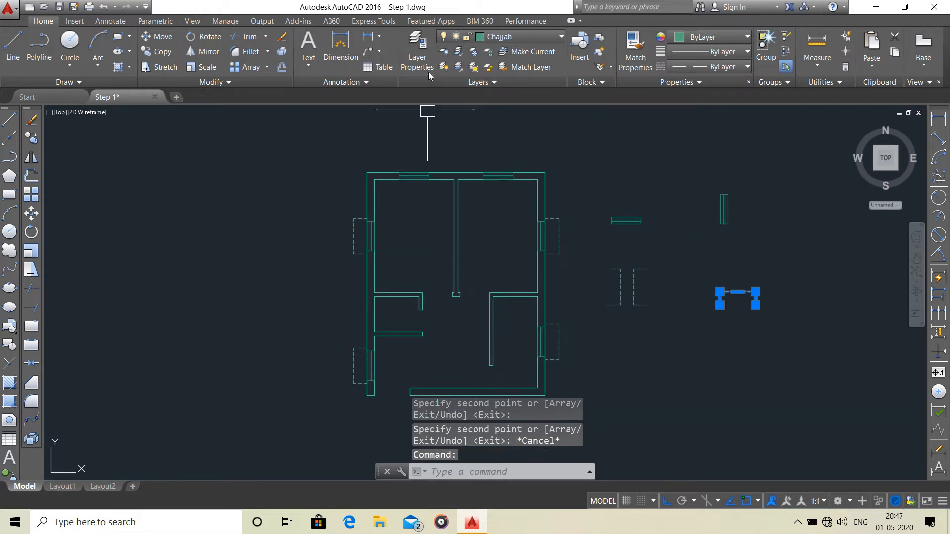
click(156, 52)
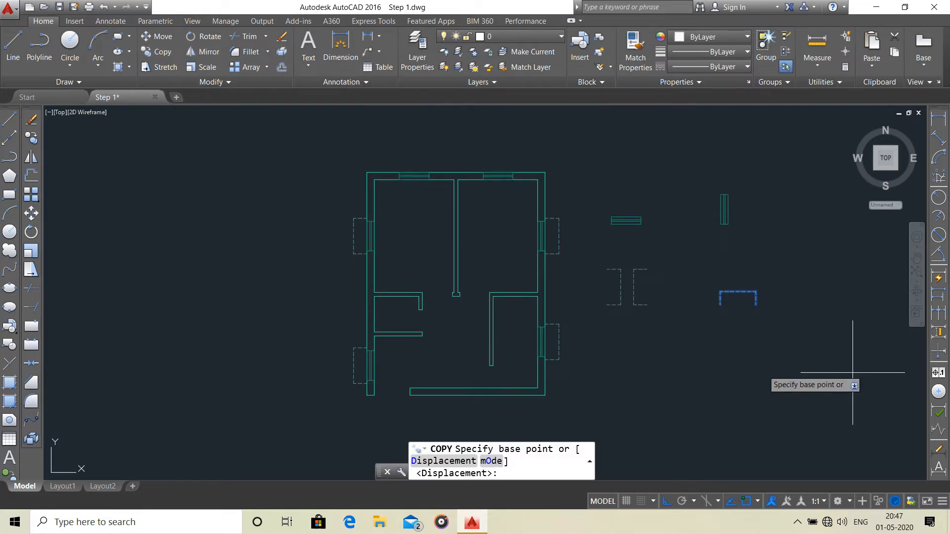
click(738, 306)
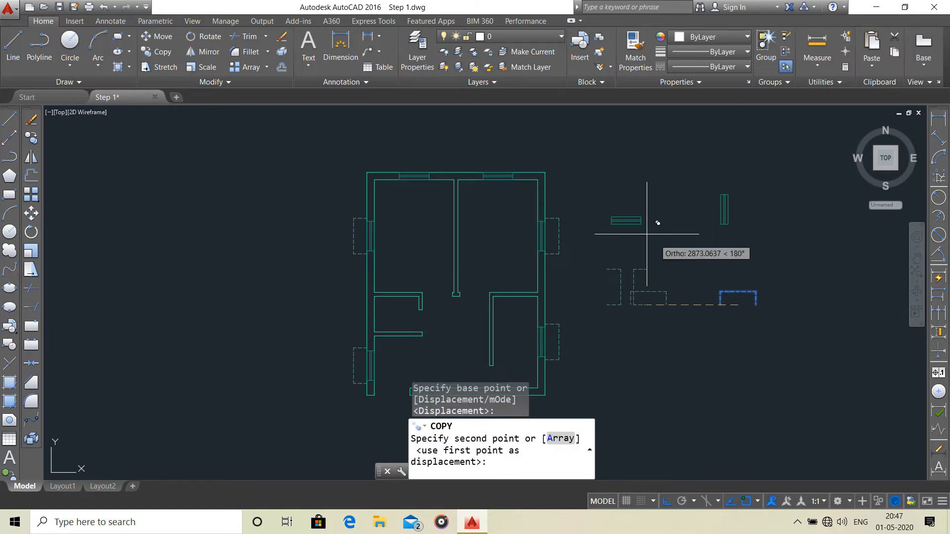
scroll(430, 158, up, 2)
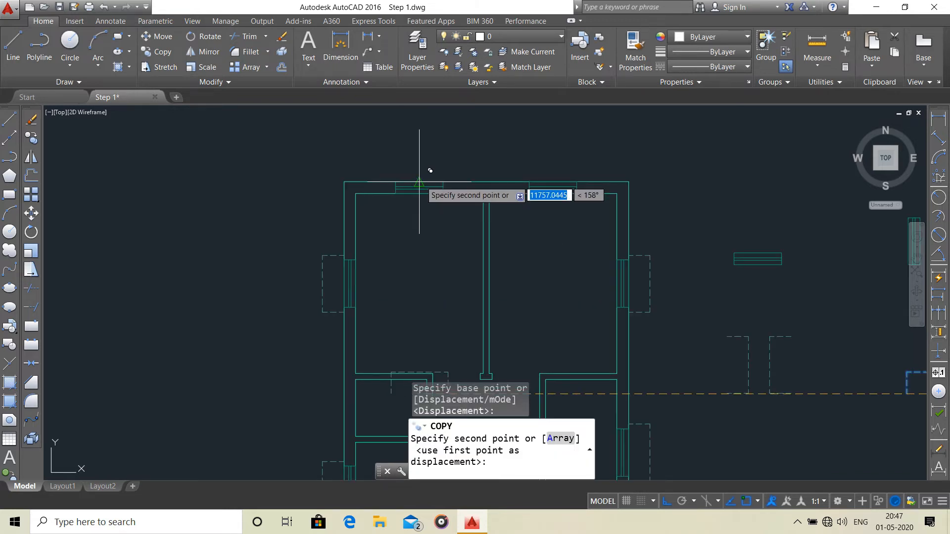
click(419, 182)
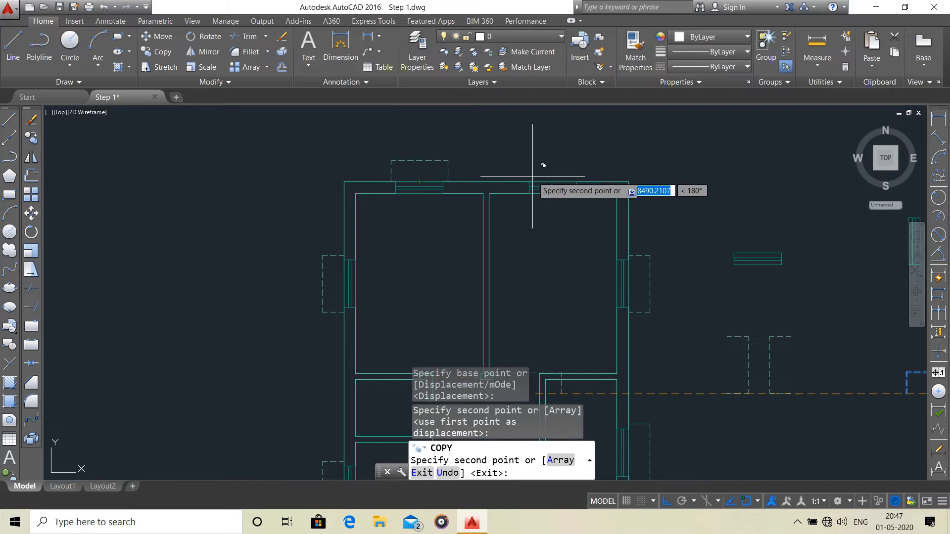
Place another copy of the bracket at the outer midpoint of the top wall's right window and finish copying.
scroll(553, 182, down, 3)
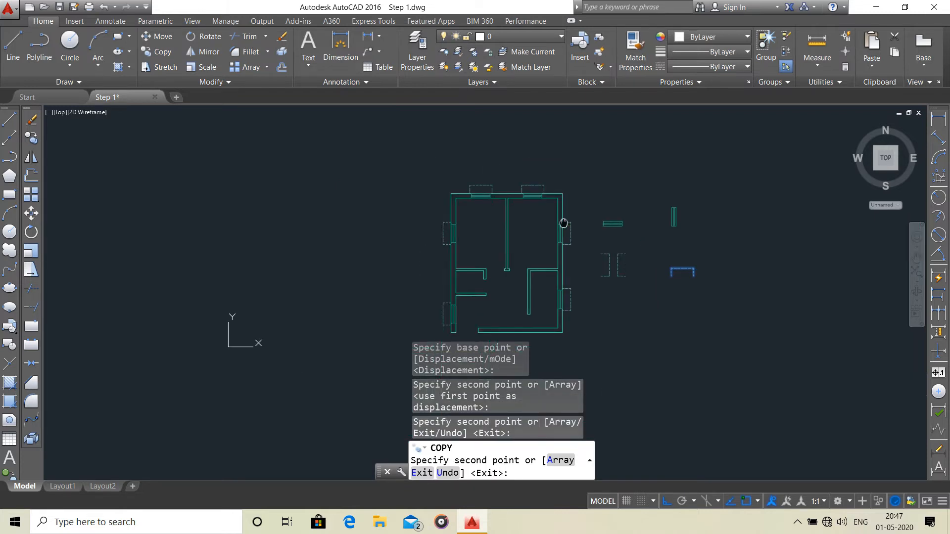
key(Escape)
middle_drag(557, 215, 617, 206)
scroll(618, 206, down, 3)
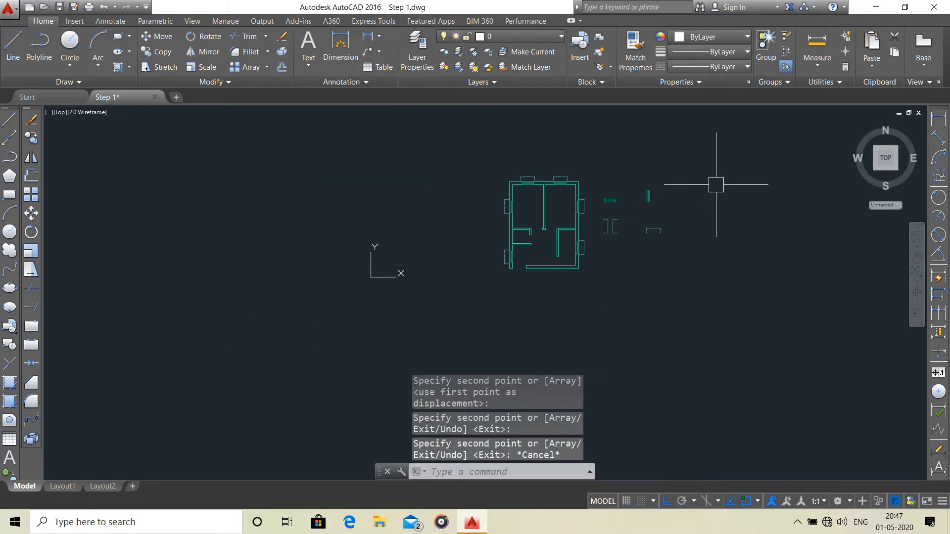
Move the spare window symbols and dashed bracket outlines beside the floor plan well away from it.
scroll(664, 179, up, 4)
click(656, 183)
click(501, 331)
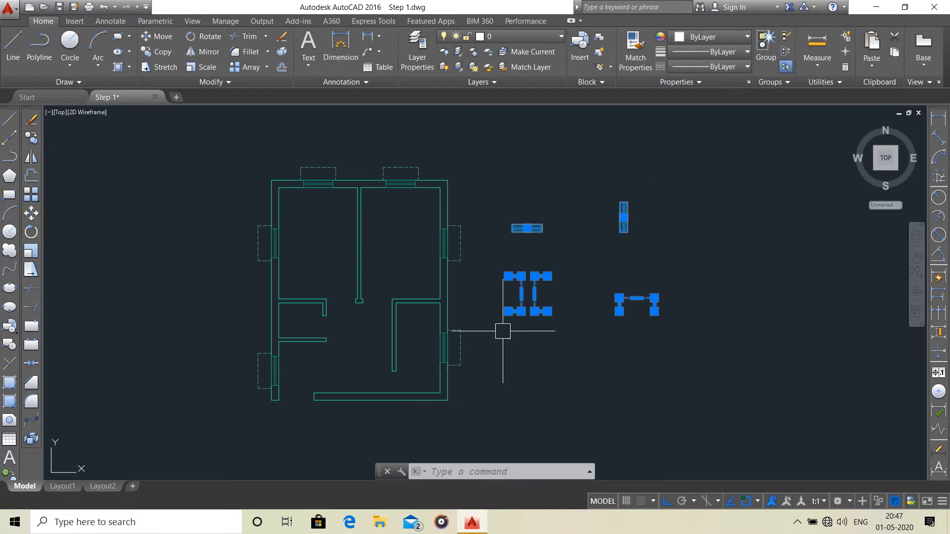
click(157, 36)
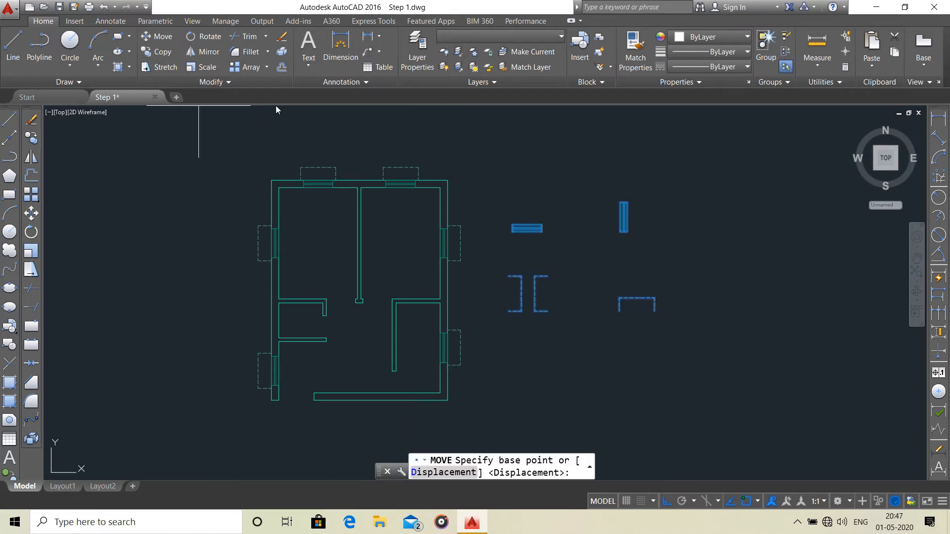
click(515, 267)
scroll(643, 250, down, 3)
key(Escape)
scroll(693, 272, up, 4)
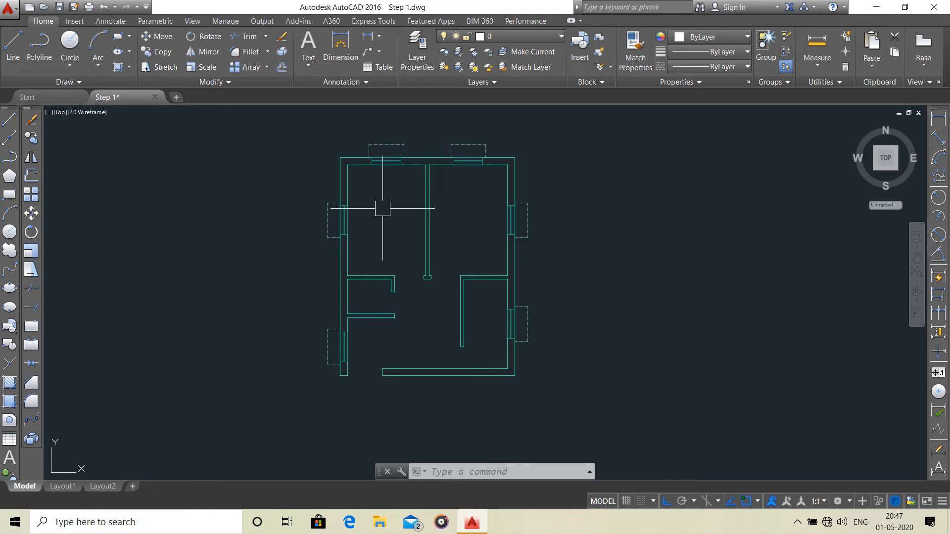
Draw a circle with a radius of 1000 mm in the empty space to the right of the floor plan.
middle_drag(407, 278, 388, 271)
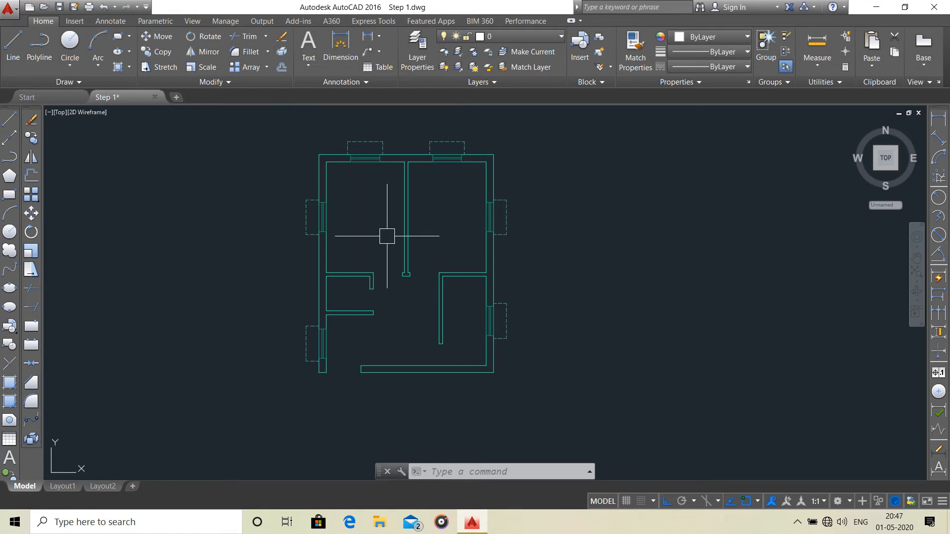
scroll(371, 273, up, 4)
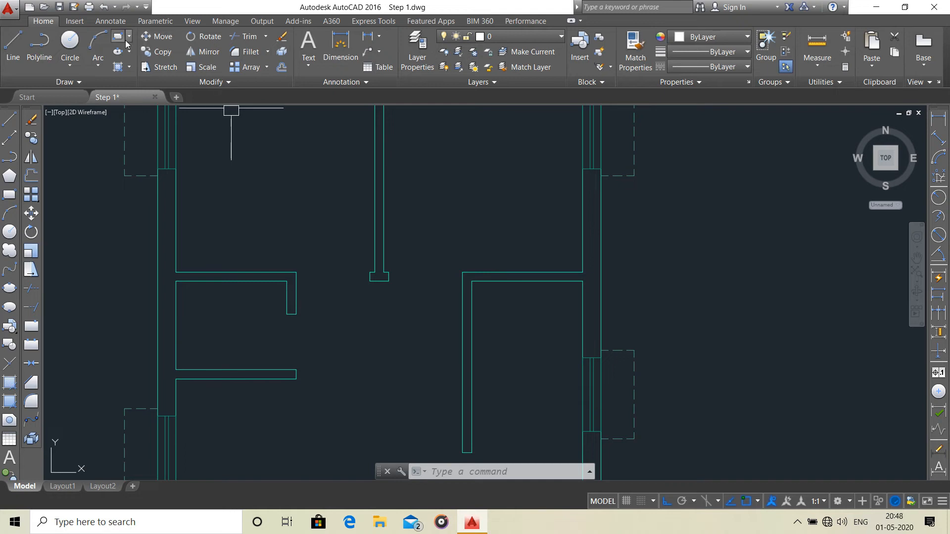
click(70, 41)
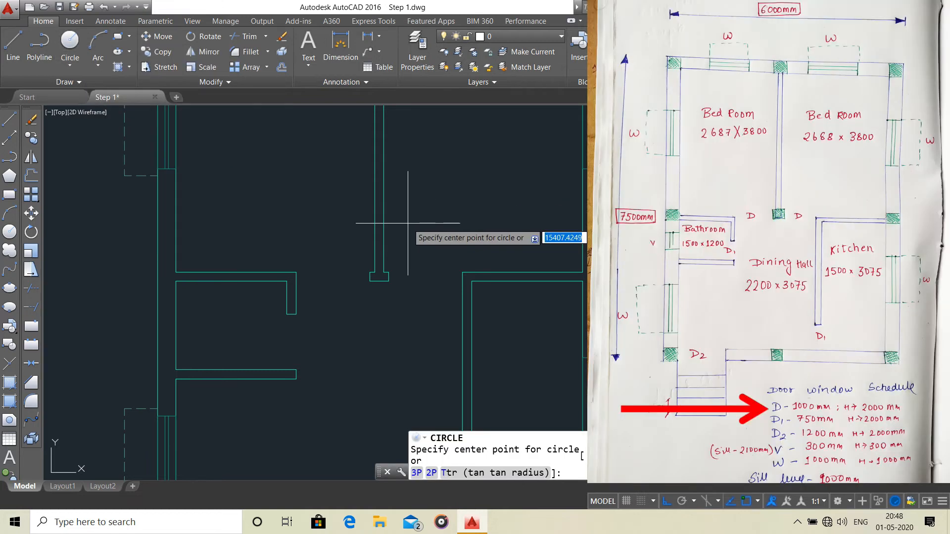
scroll(495, 277, down, 4)
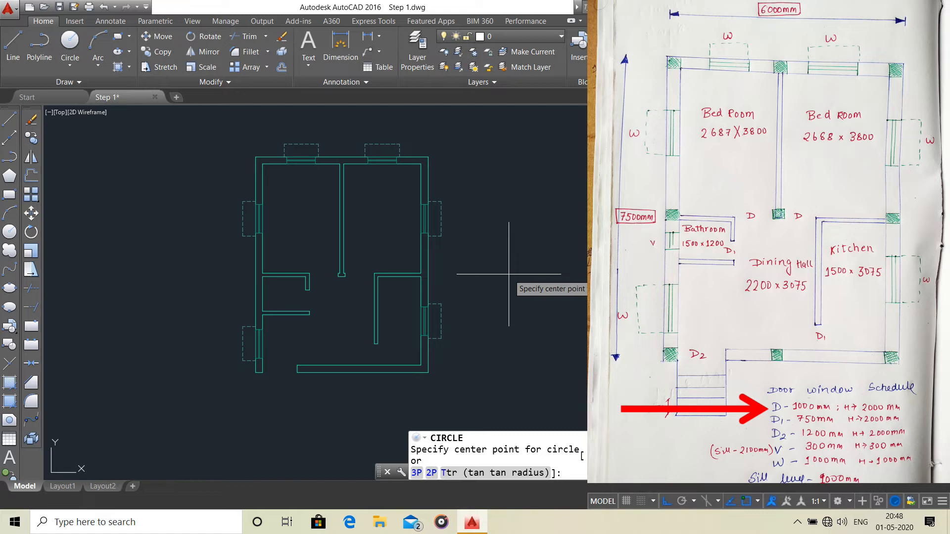
scroll(509, 274, up, 3)
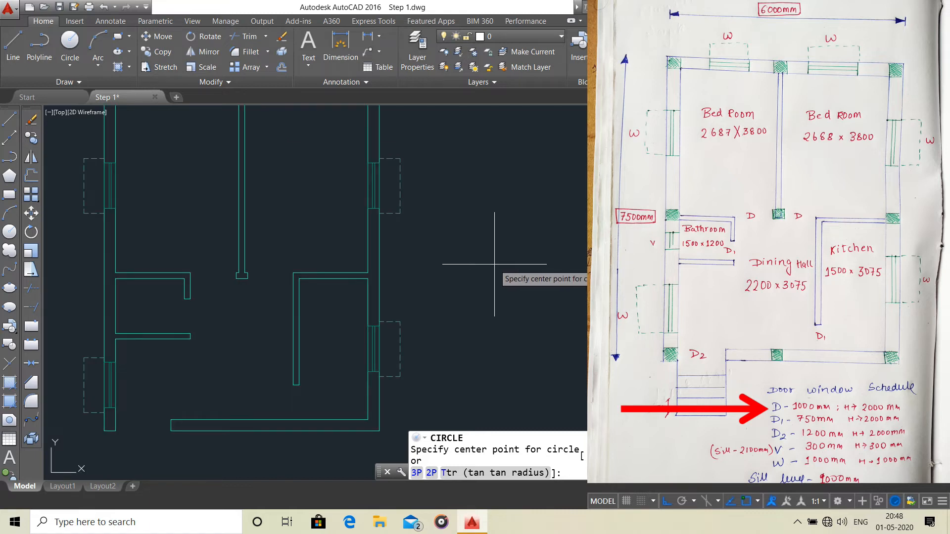
click(494, 264)
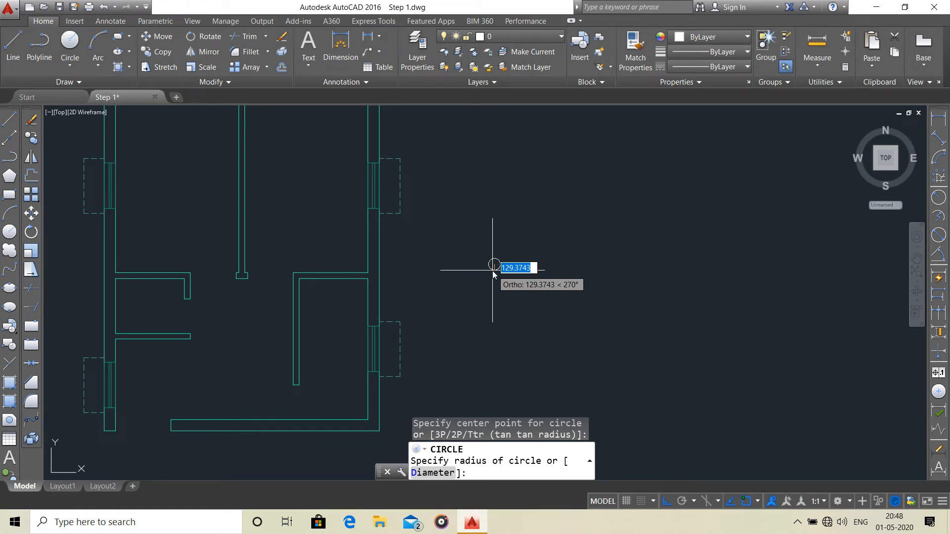
key(Return)
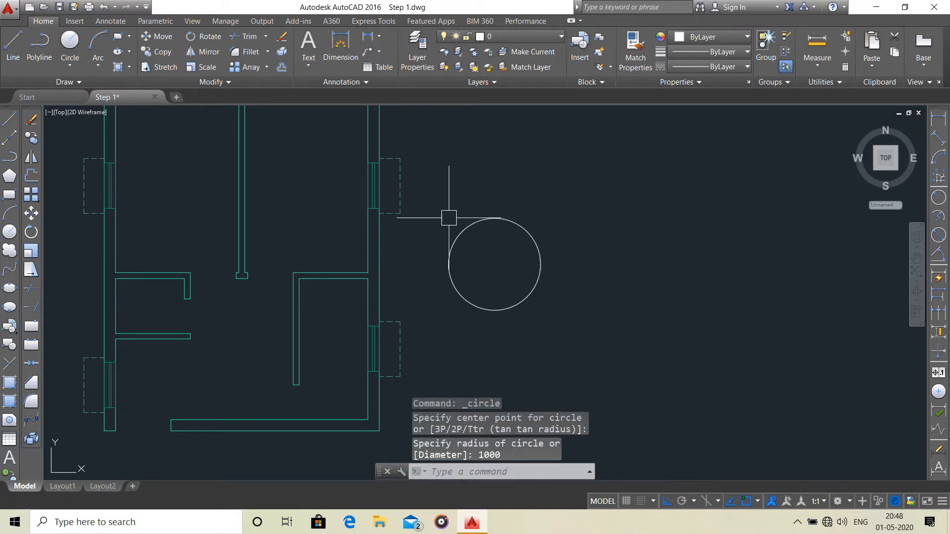
Draw a vertical line about 3000 mm long through the circle's centre, extending past the circle at both ends.
click(13, 47)
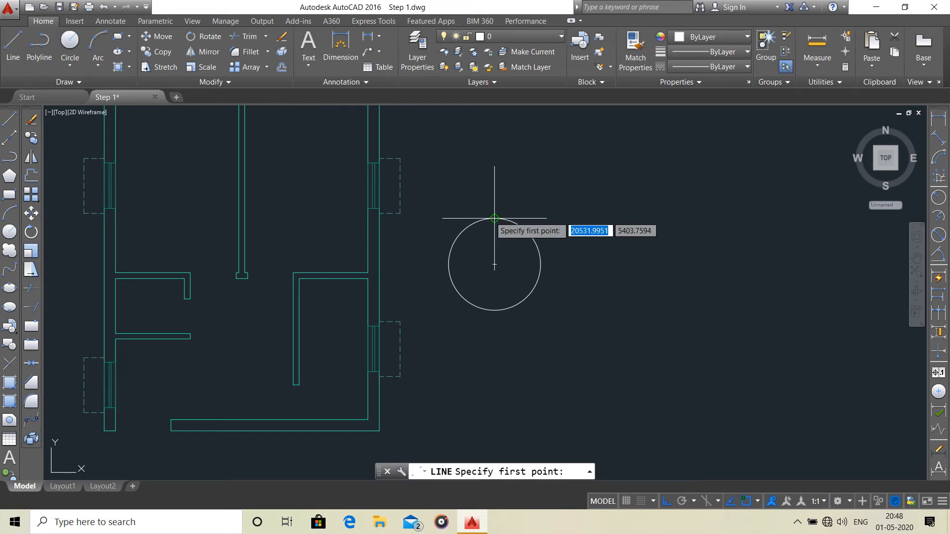
click(494, 188)
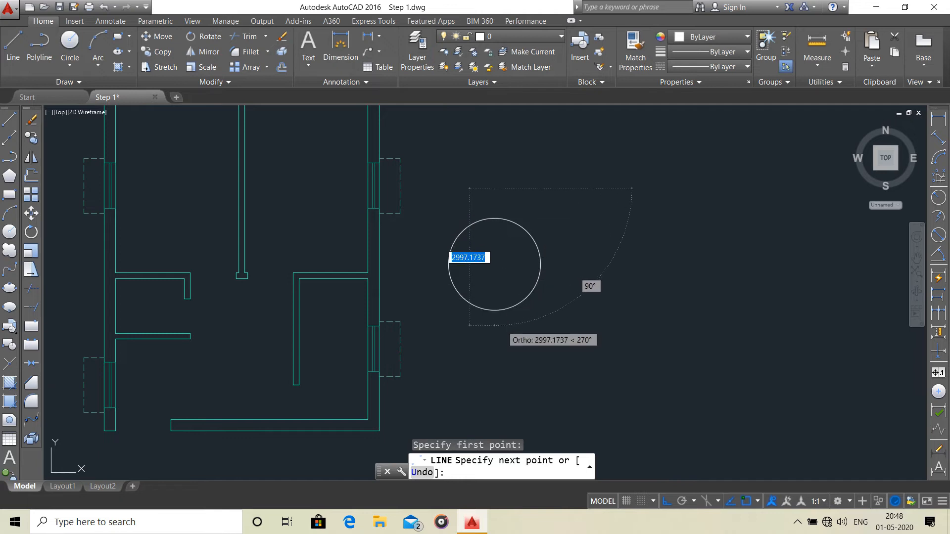
click(494, 326)
right_click(545, 310)
click(582, 316)
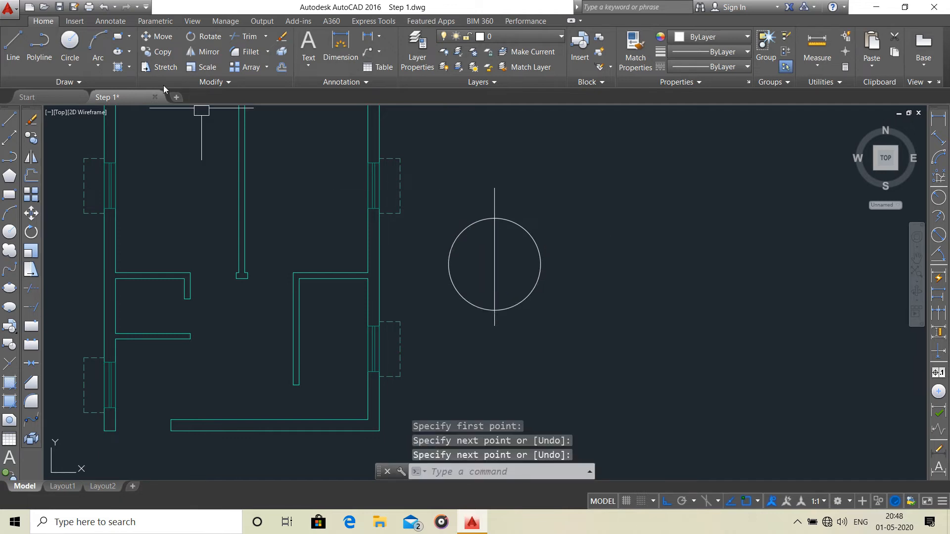
Draw a horizontal line through the circle's centre, extending past the circle on both sides.
click(13, 45)
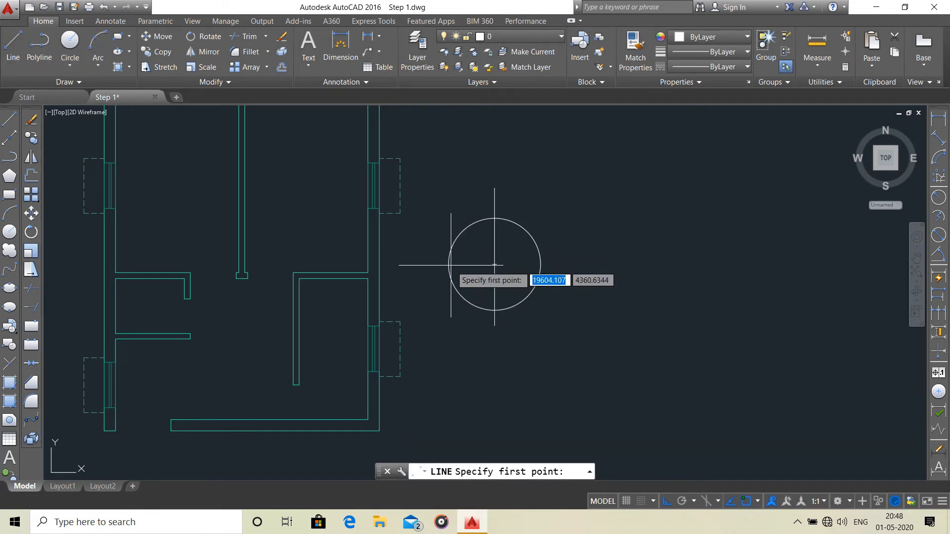
click(433, 264)
click(602, 264)
right_click(607, 264)
click(621, 270)
middle_drag(572, 253, 574, 281)
middle_drag(431, 292, 512, 259)
scroll(305, 272, up, 5)
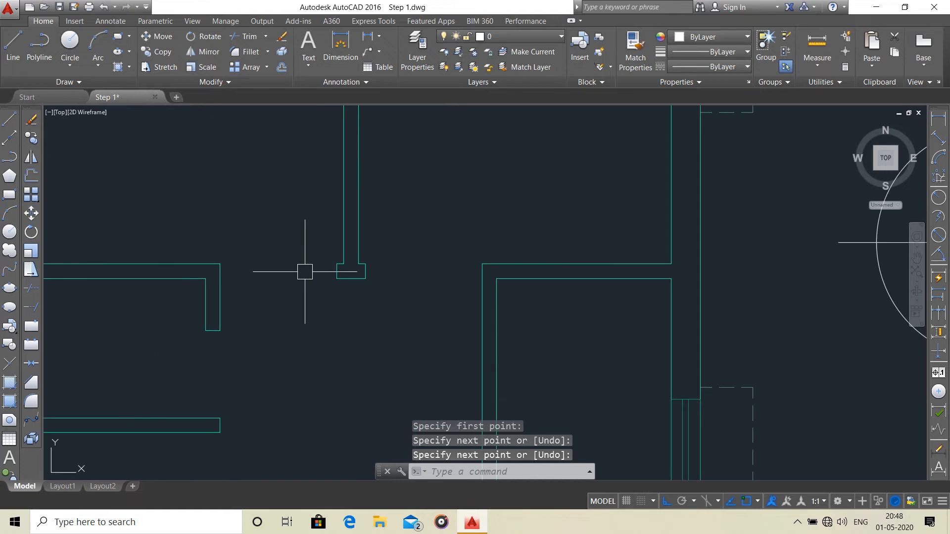
scroll(321, 275, down, 2)
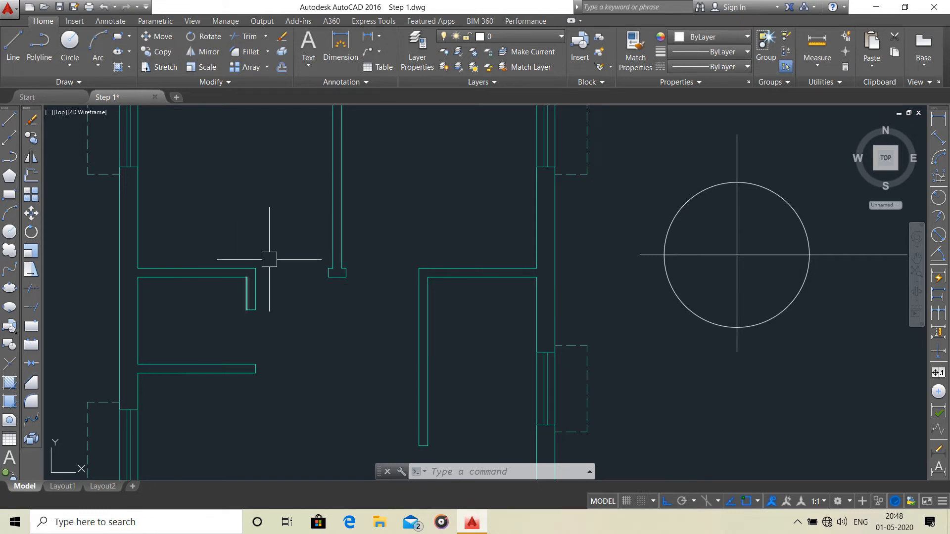
Trim the circle and the crossing lines inside it so that only the upper-left quarter remains.
mouse_move(735, 233)
middle_down()
mouse_move(613, 239)
mouse_move(527, 267)
middle_up()
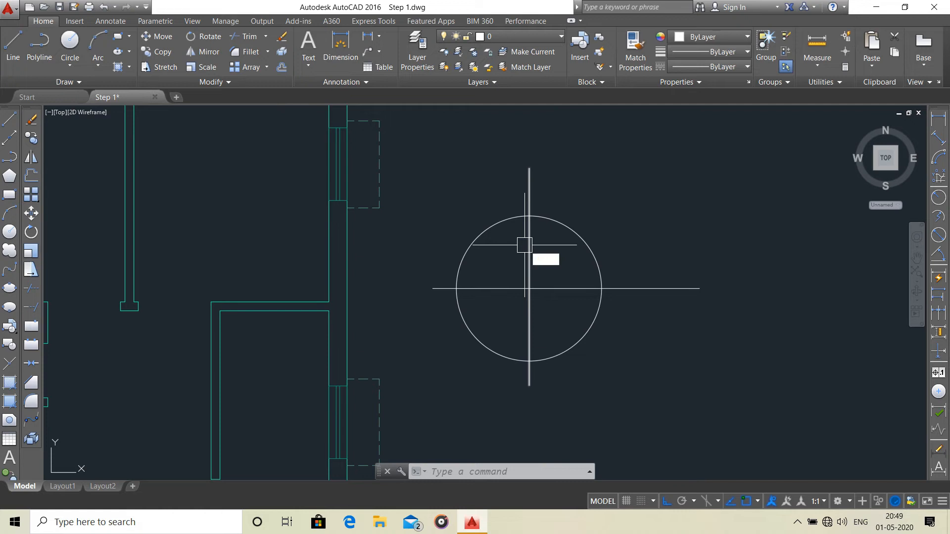
text(tr)
key(Return)
key(Return)
click(588, 212)
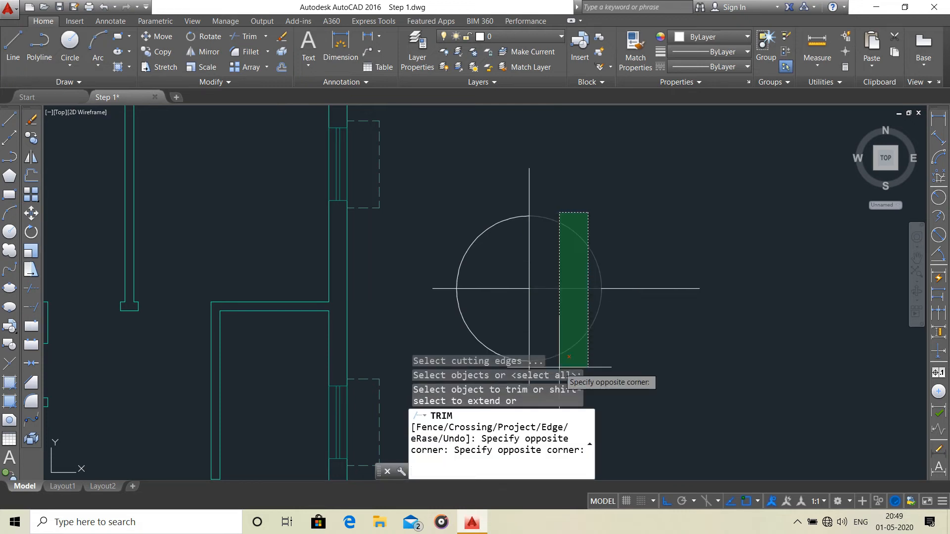
click(560, 367)
middle_drag(581, 329, 585, 279)
click(572, 257)
click(441, 297)
scroll(514, 214, up, 2)
key(Return)
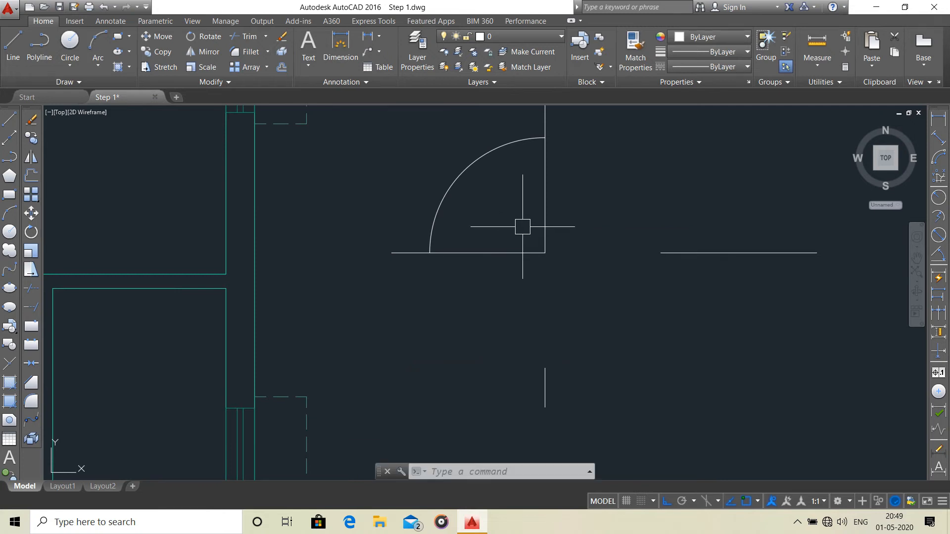
Offset the quarter circle's horizontal line upward twice and its vertical line inward once, each by 50 mm.
middle_drag(578, 198, 547, 246)
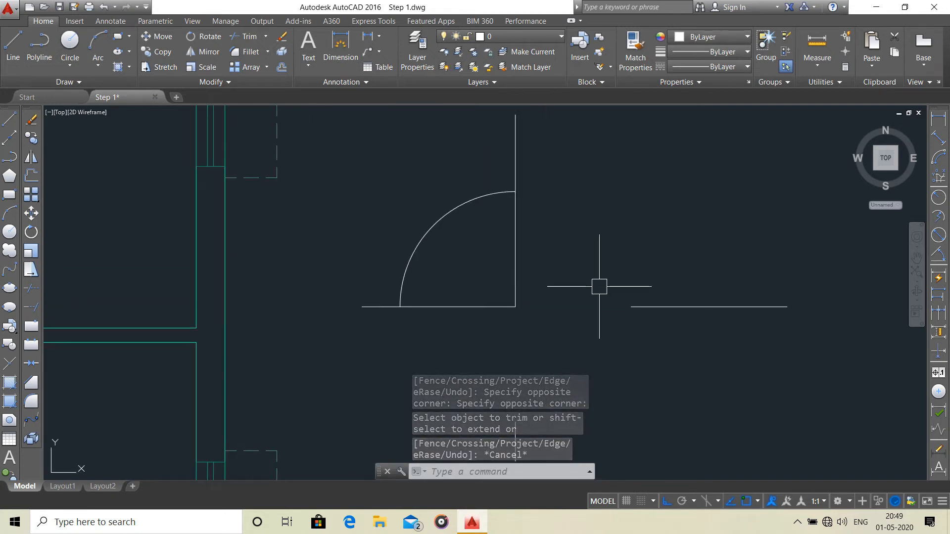
scroll(530, 270, up, 2)
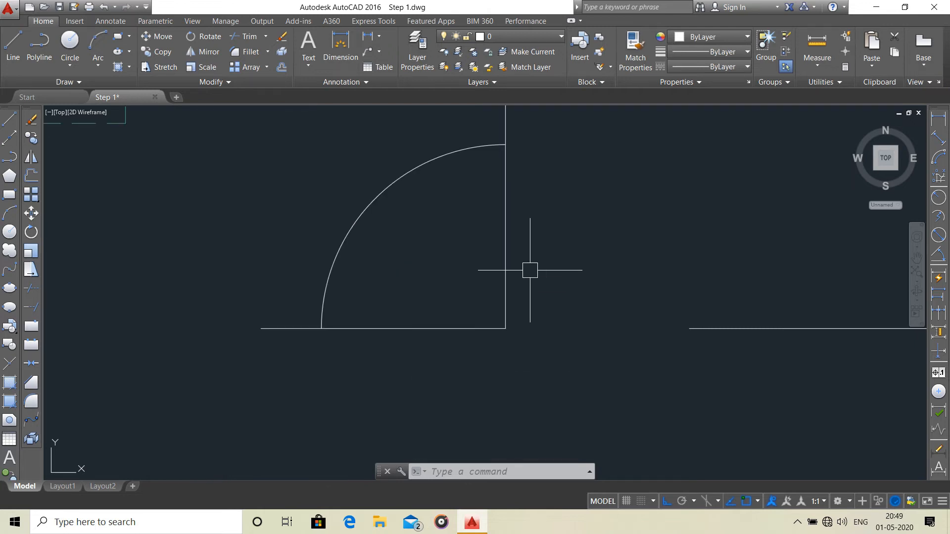
key(Return)
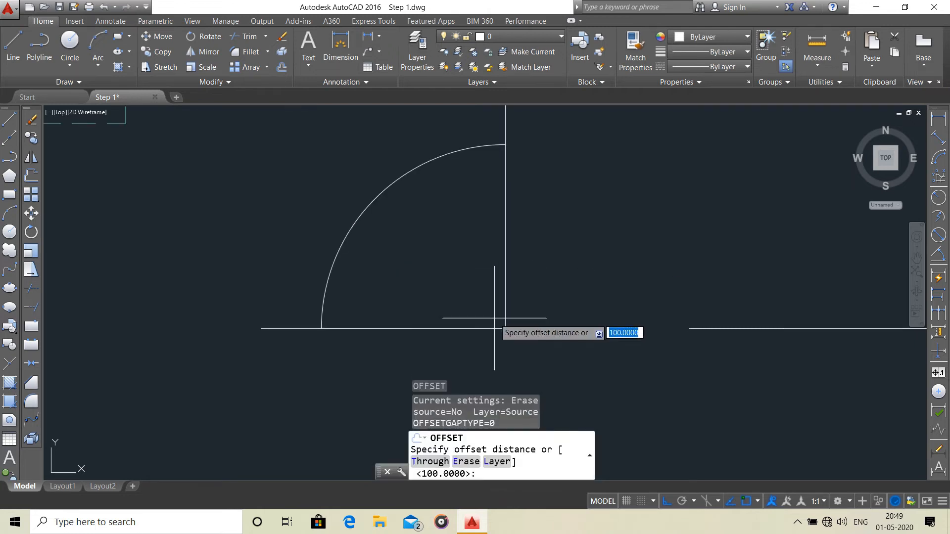
text(50)
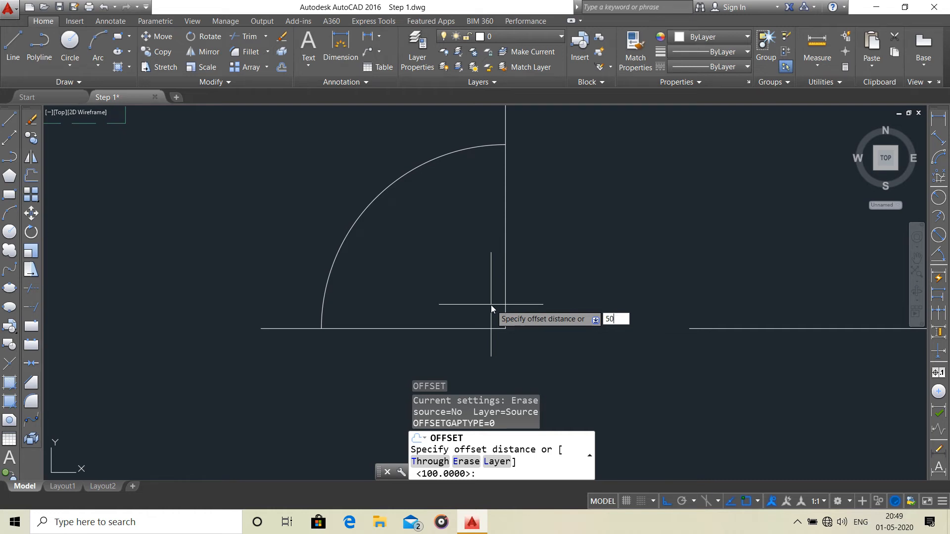
key(Return)
click(494, 328)
click(495, 278)
click(492, 320)
click(496, 265)
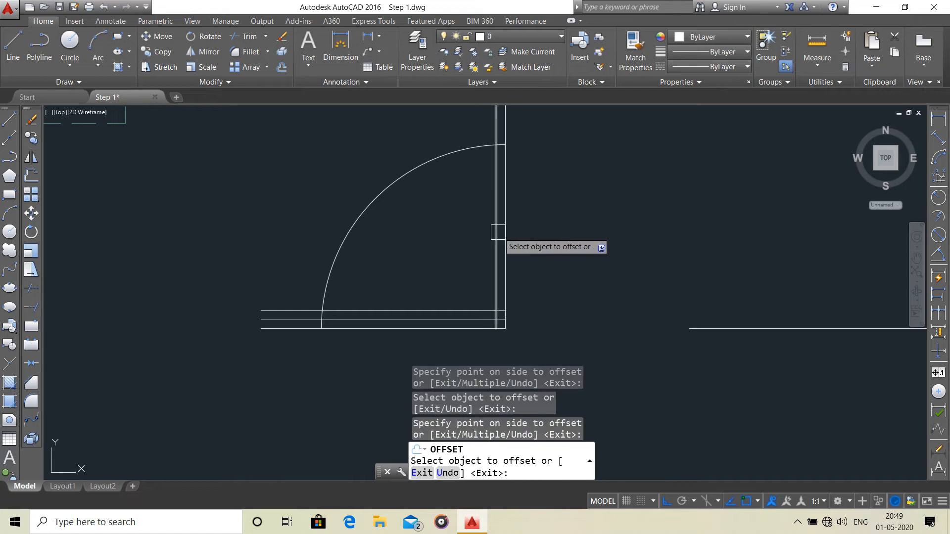
click(496, 236)
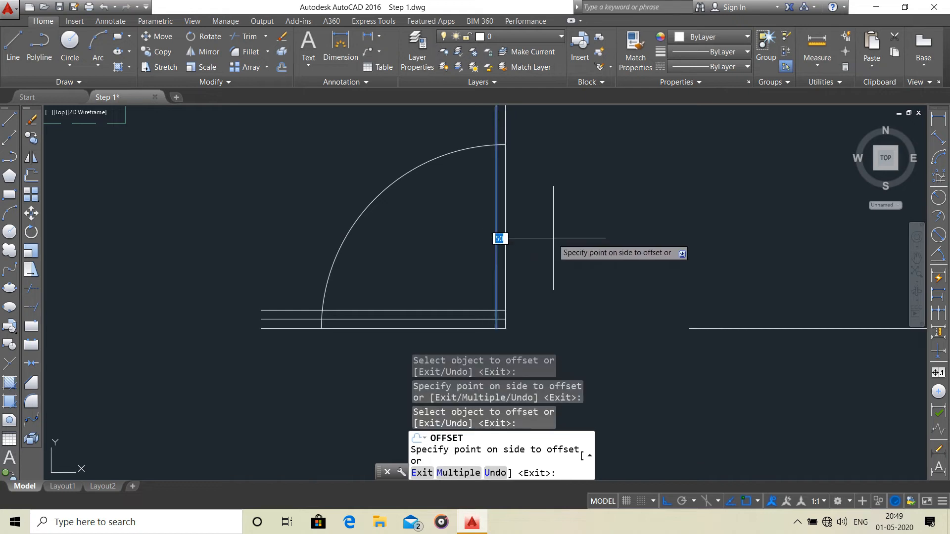
key(Escape)
Trim away the three horizontal lines between the quarter circle and the pair of vertical lines.
scroll(541, 293, down, 2)
scroll(541, 293, up, 3)
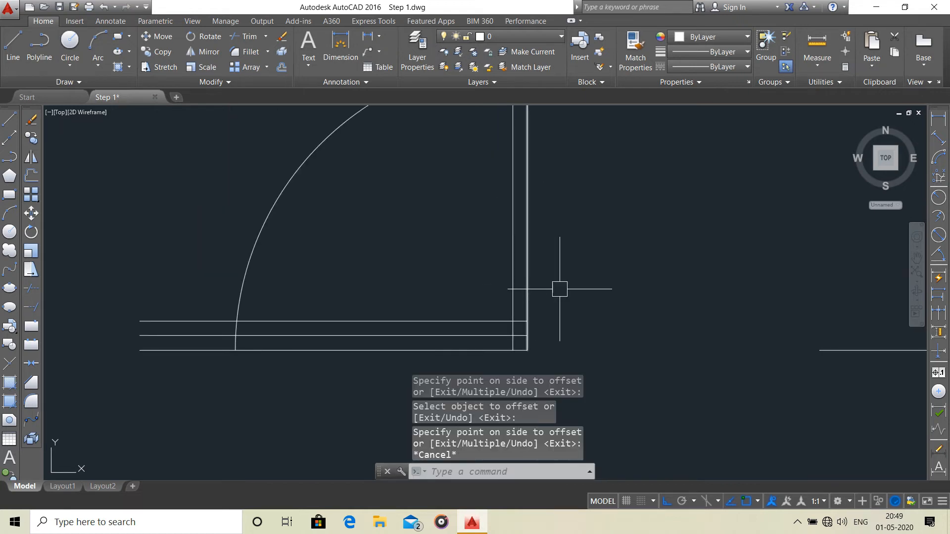
text(tr)
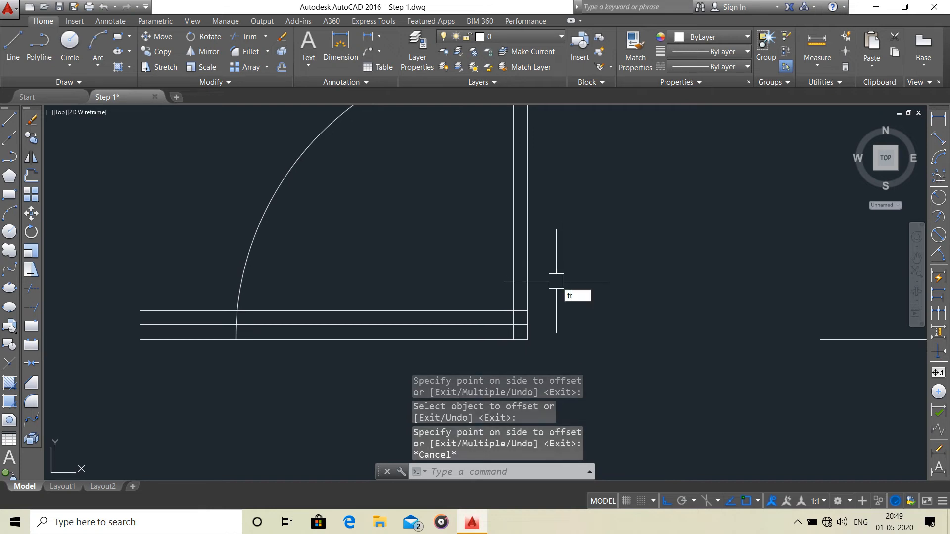
key(Return)
key(Return)
scroll(557, 281, down, 3)
click(477, 269)
click(434, 318)
scroll(369, 288, up, 2)
click(388, 374)
click(384, 278)
Trim the two vertical lines above the quarter circle and the arc's end between them.
middle_drag(532, 207, 474, 293)
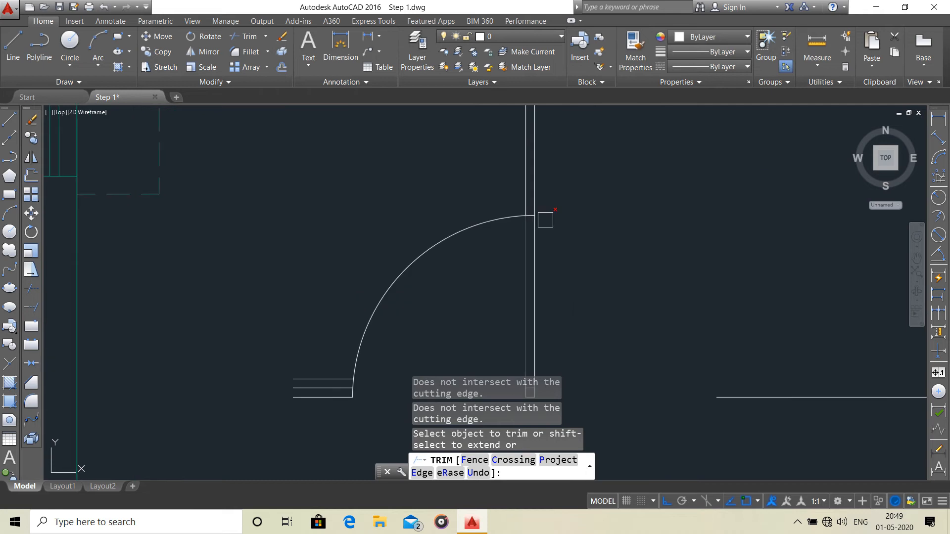
click(576, 167)
click(525, 176)
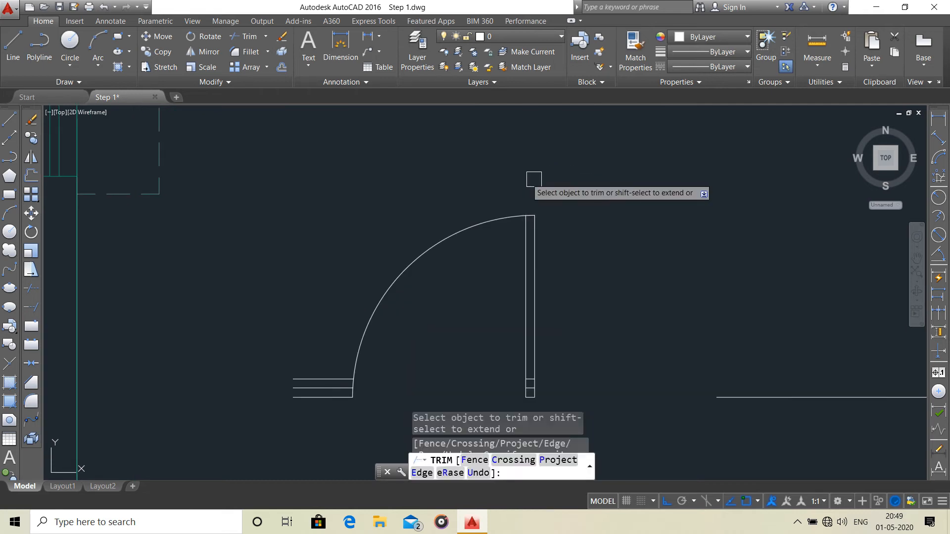
scroll(530, 183, up, 4)
click(444, 230)
scroll(492, 243, down, 8)
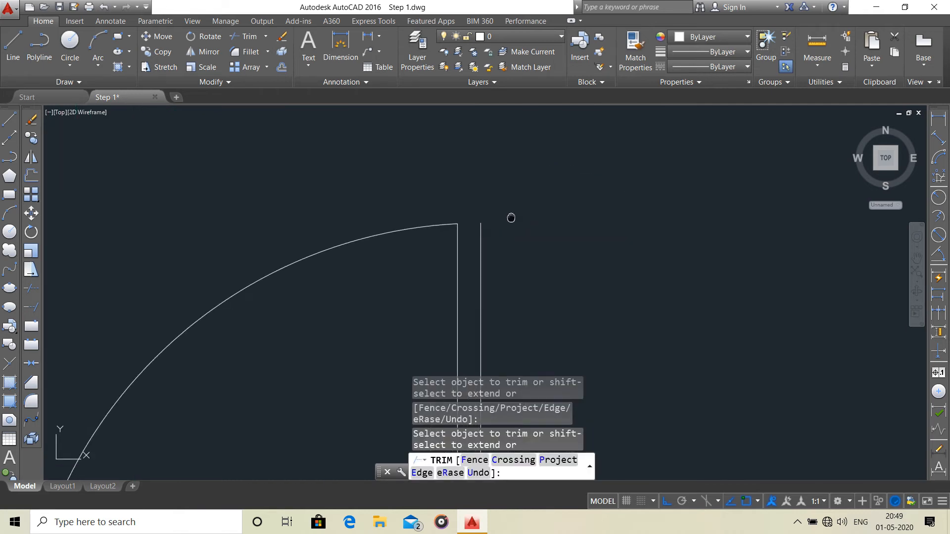
middle_drag(547, 271, 555, 215)
scroll(556, 212, up, 8)
click(445, 252)
scroll(502, 214, down, 8)
key(Escape)
Trim the right-hand vertical line above the small frame rectangle and delete the rectangle's middle horizontal line.
scroll(502, 216, up, 4)
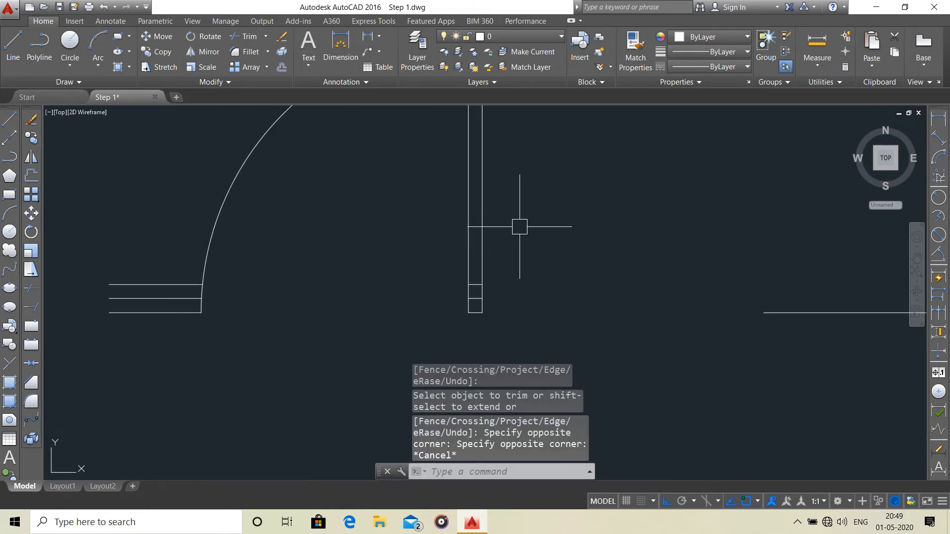
key(Return)
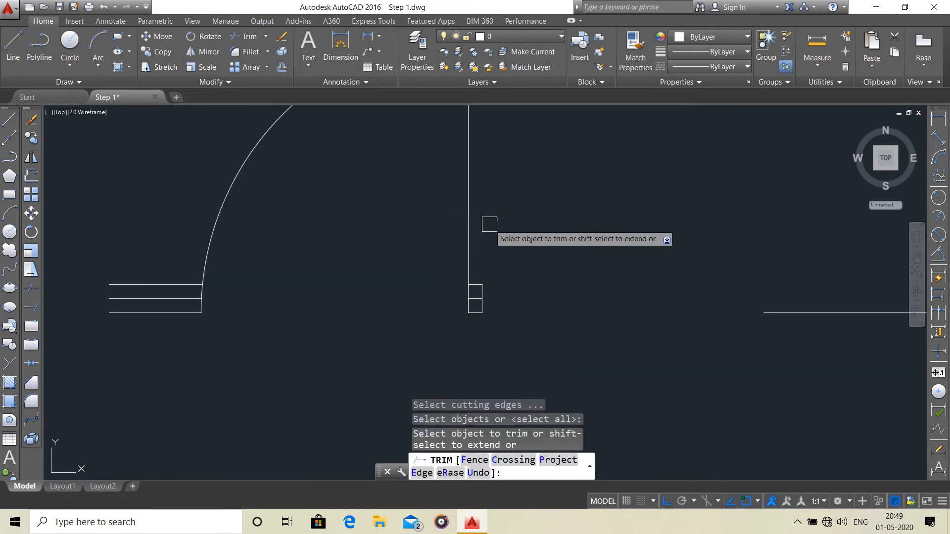
click(485, 225)
scroll(504, 262, up, 3)
key(Escape)
click(487, 273)
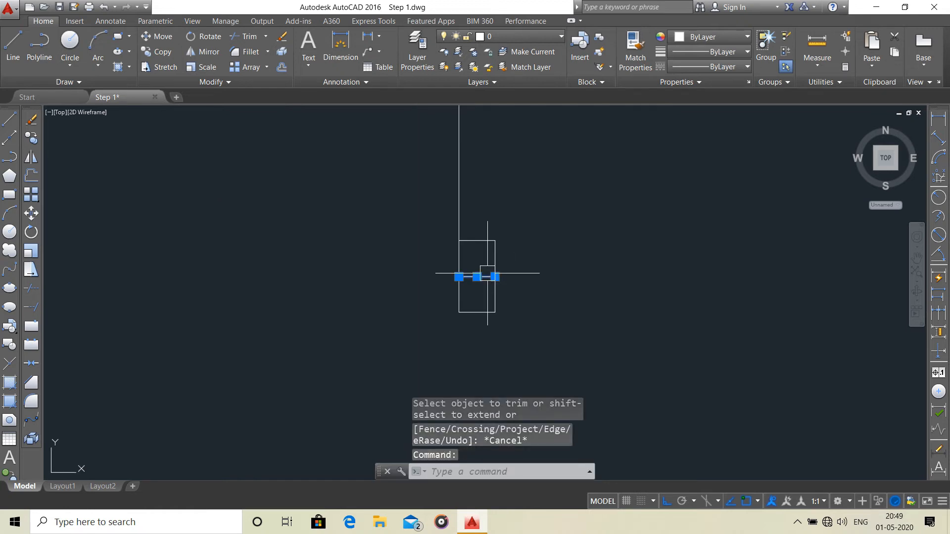
key(Delete)
scroll(488, 273, down, 4)
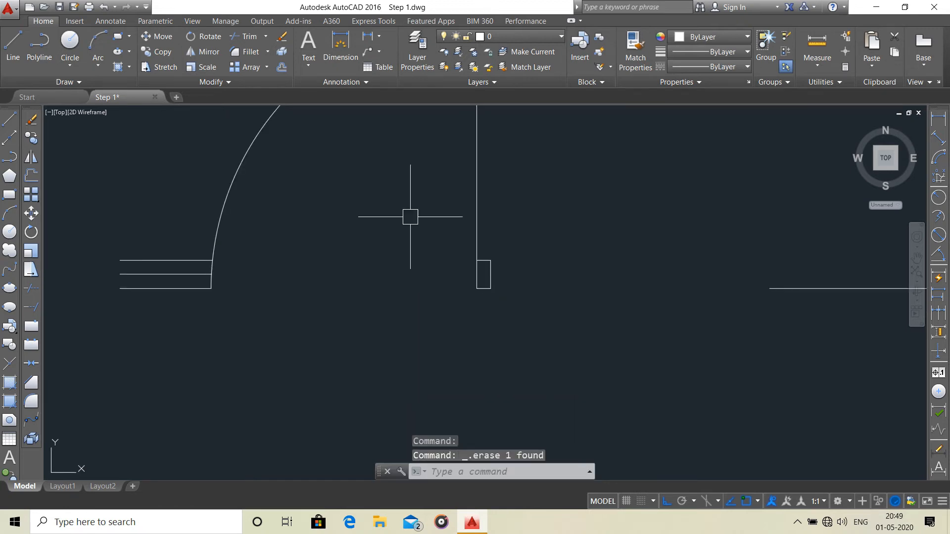
Draw two crossing diagonal lines between the opposite corners of the small door-frame rectangle.
click(22, 56)
click(491, 289)
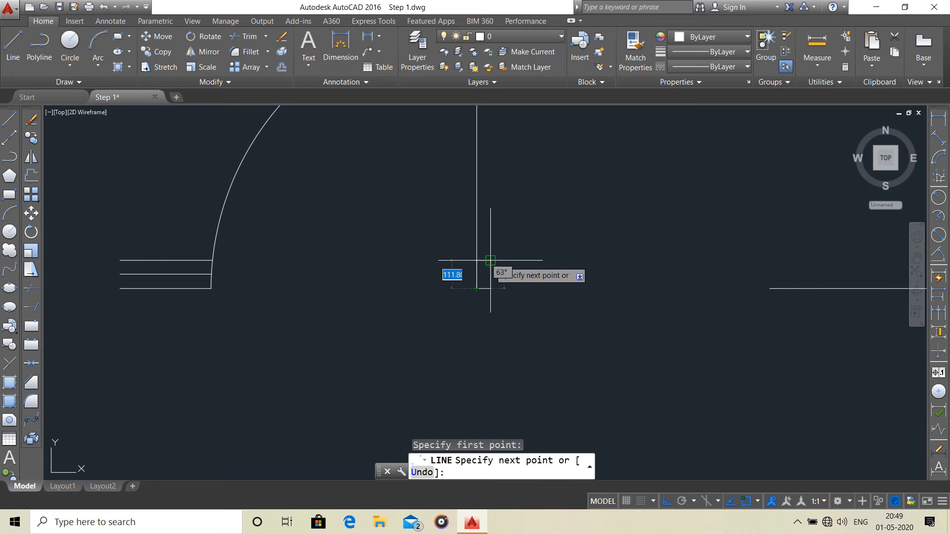
click(490, 260)
key(Escape)
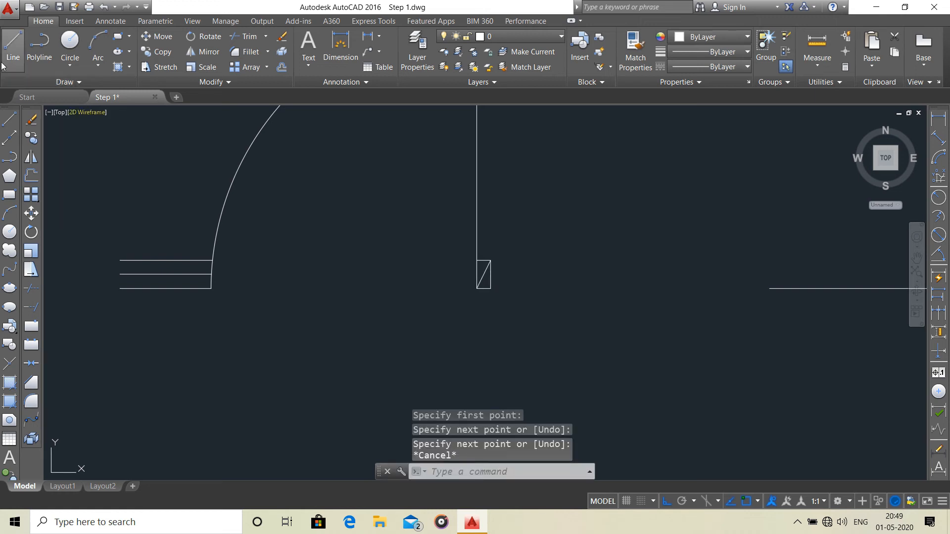
key(space)
scroll(484, 277, up, 4)
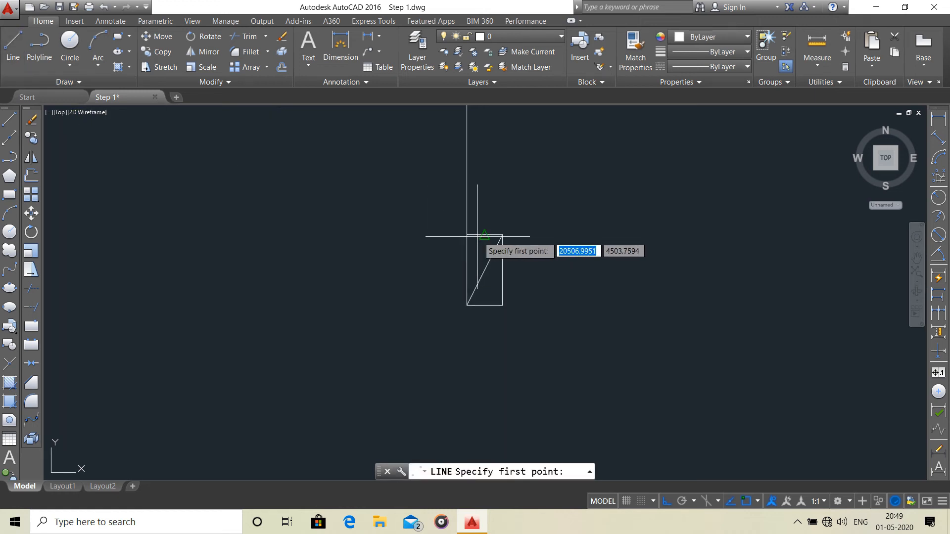
click(467, 235)
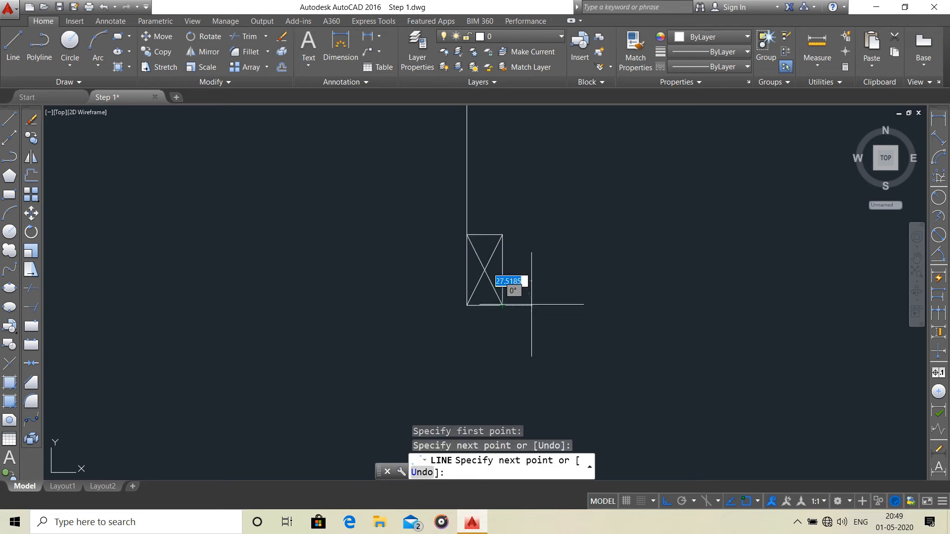
key(Escape)
Delete the three leftover short horizontal lines outside the quarter circle.
scroll(555, 303, down, 4)
scroll(458, 294, up, 4)
click(466, 281)
click(431, 339)
key(Delete)
scroll(537, 341, down, 6)
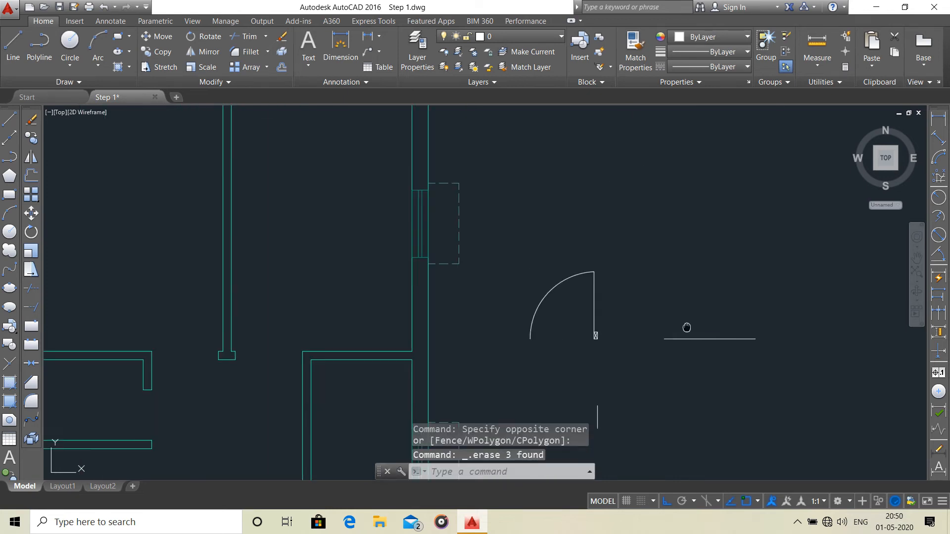
Delete the stray horizontal line beside the door symbol and the stray vertical line below it.
middle_drag(687, 327, 635, 322)
click(698, 318)
click(686, 333)
key(Delete)
scroll(687, 327, down, 2)
click(605, 348)
key(Delete)
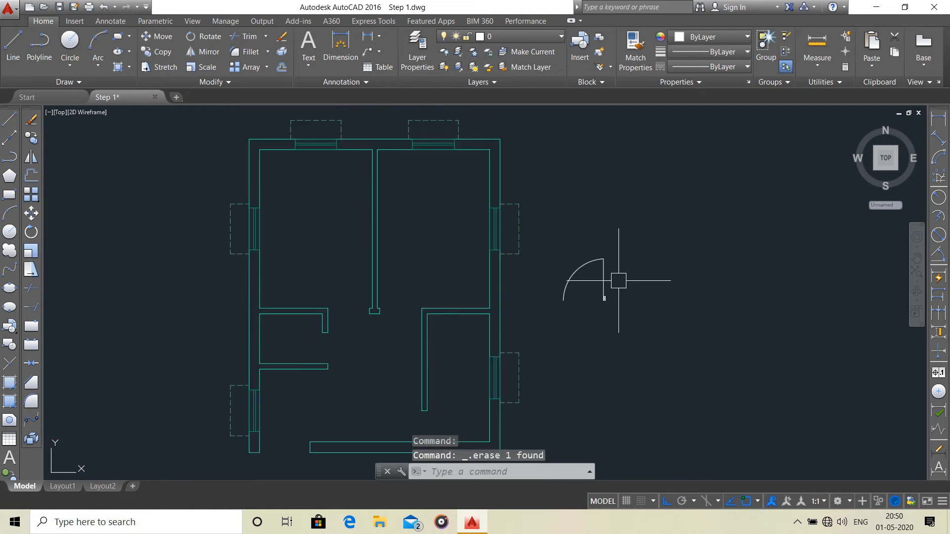
Assign the whole door symbol to layer D.
scroll(619, 280, up, 2)
click(620, 231)
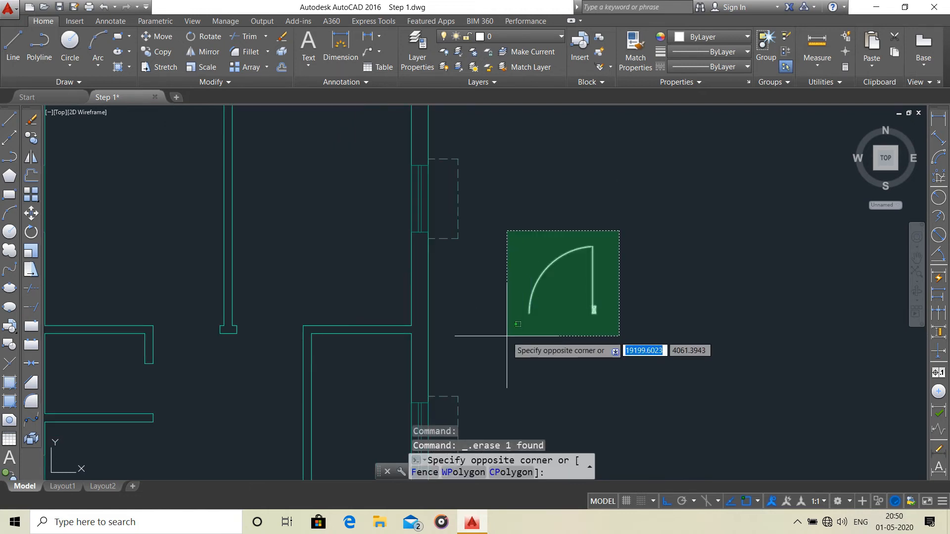
click(507, 336)
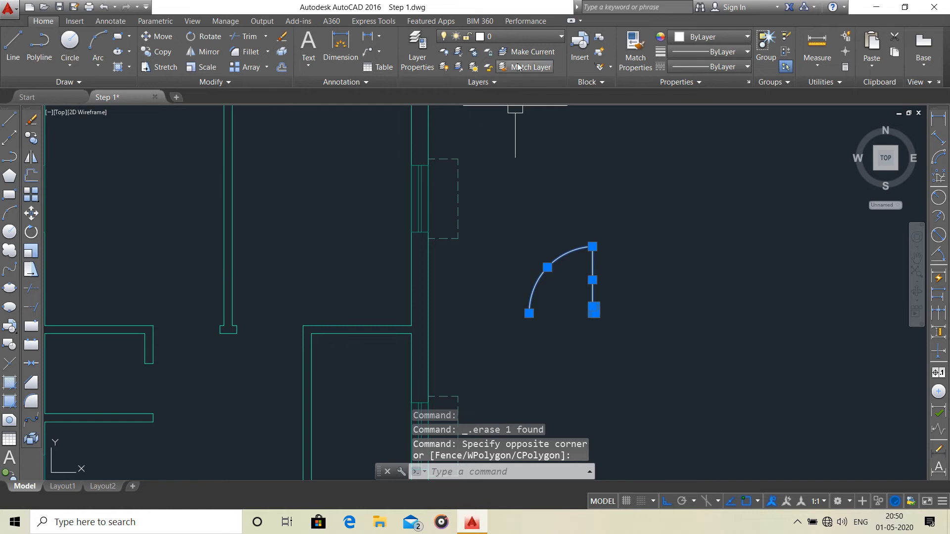
click(532, 40)
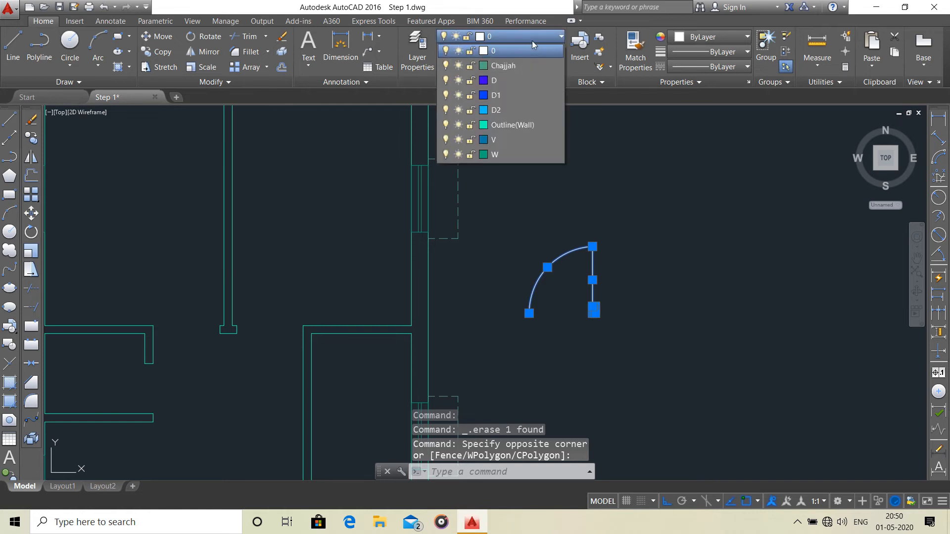
click(534, 80)
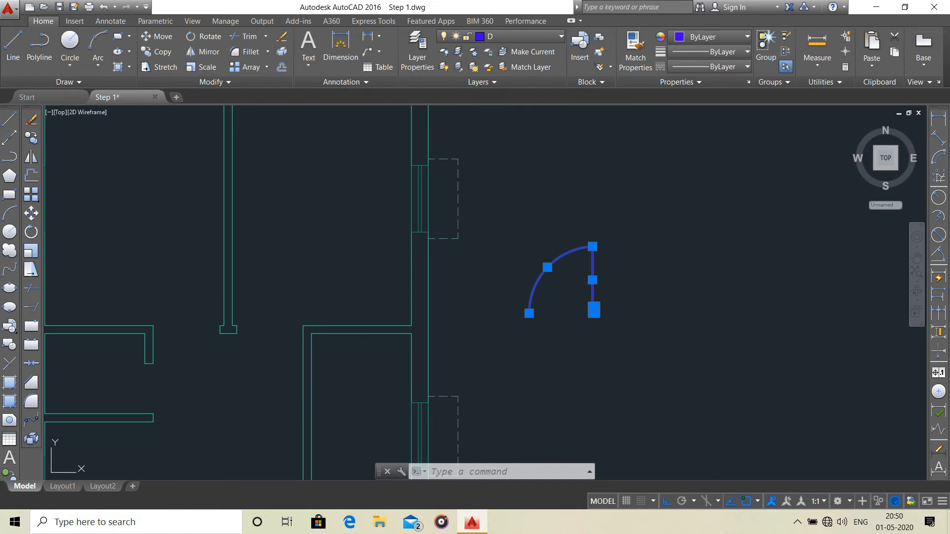
key(Escape)
Mirror the door symbol about a vertical line just to its right, keeping the original.
middle_drag(240, 342, 382, 297)
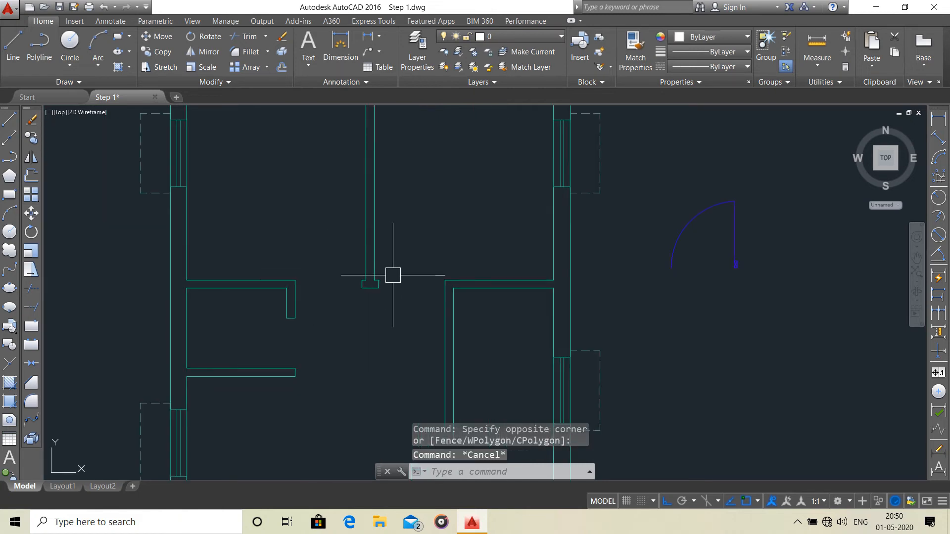
middle_drag(779, 198, 719, 210)
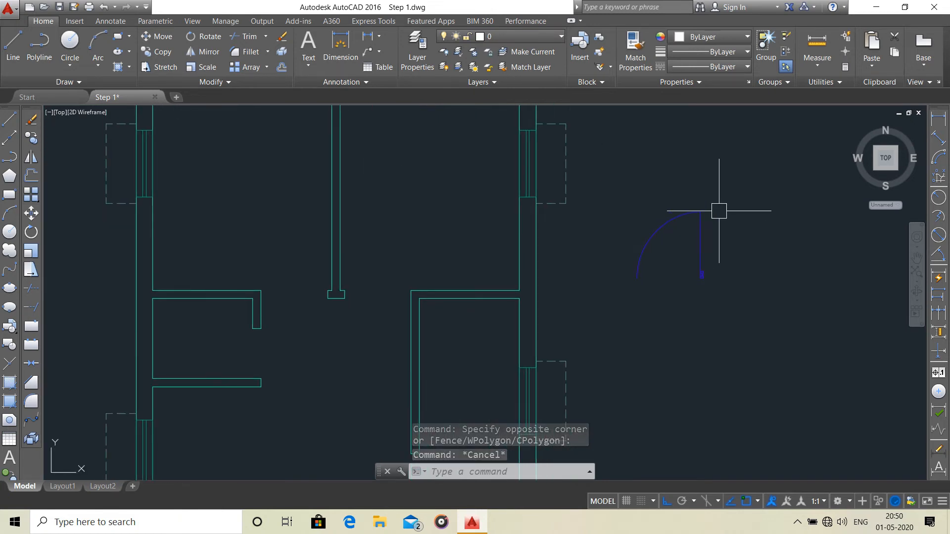
click(722, 197)
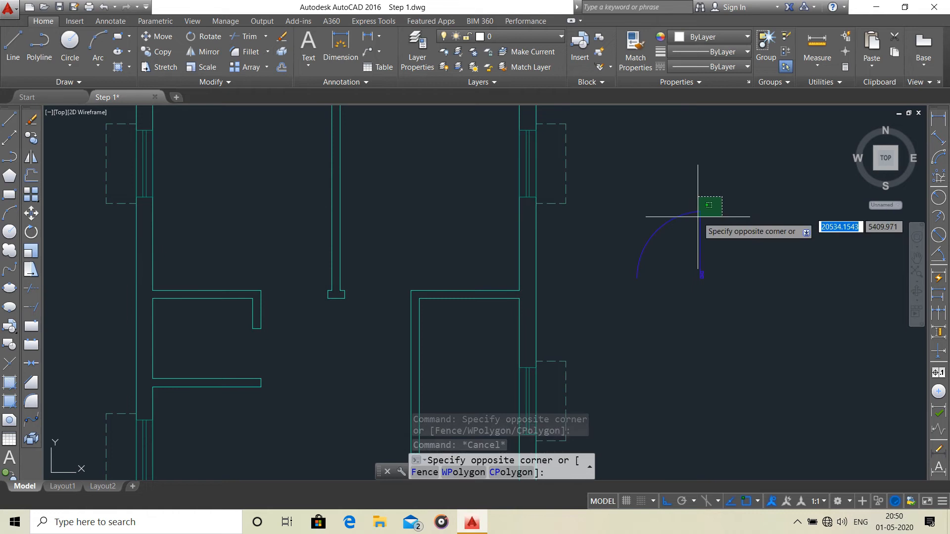
click(622, 296)
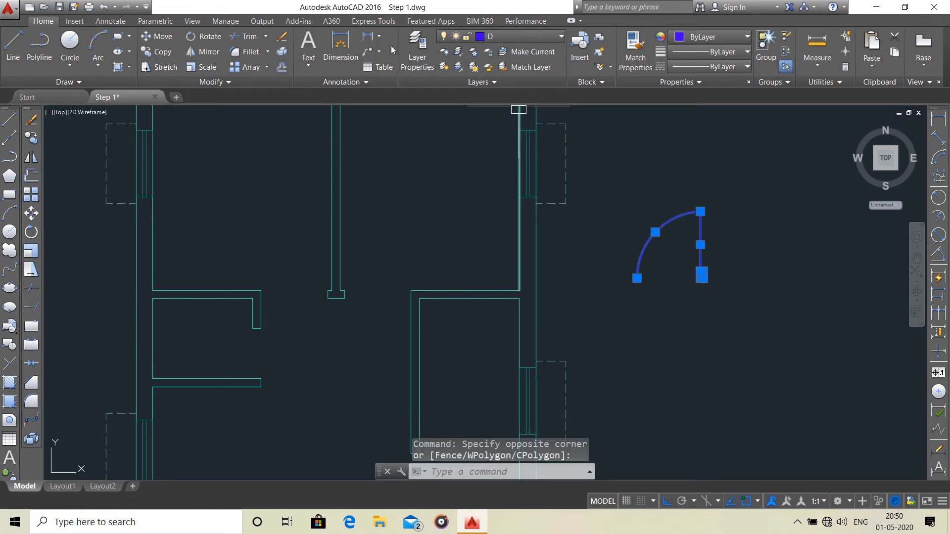
click(211, 53)
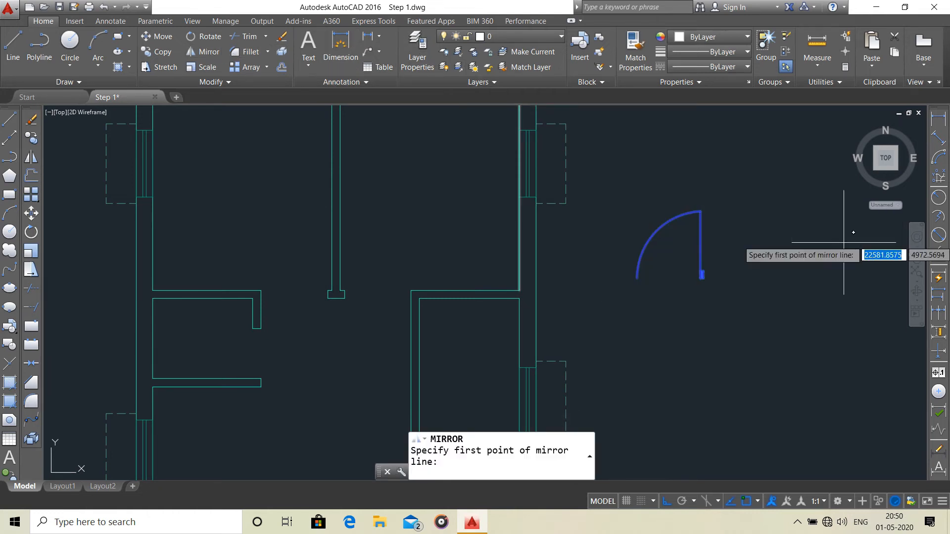
click(721, 204)
click(717, 296)
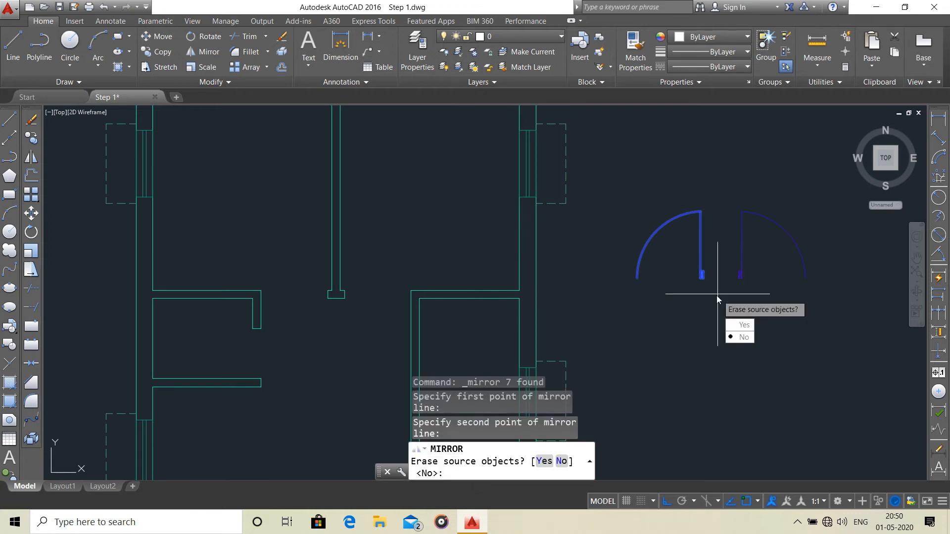
key(Return)
Group the original door symbol and its mirrored copy as two separate groups.
scroll(733, 269, down, 2)
scroll(727, 263, up, 2)
click(728, 201)
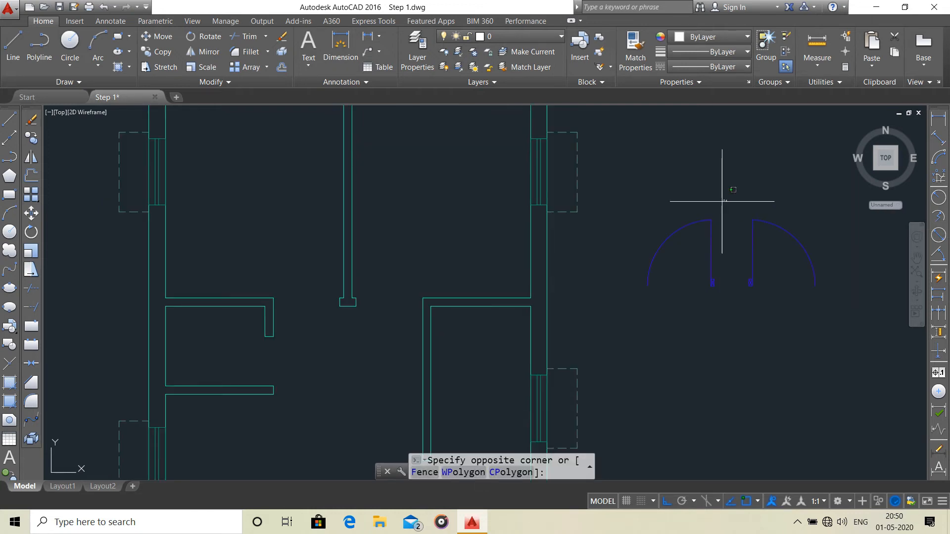
click(622, 301)
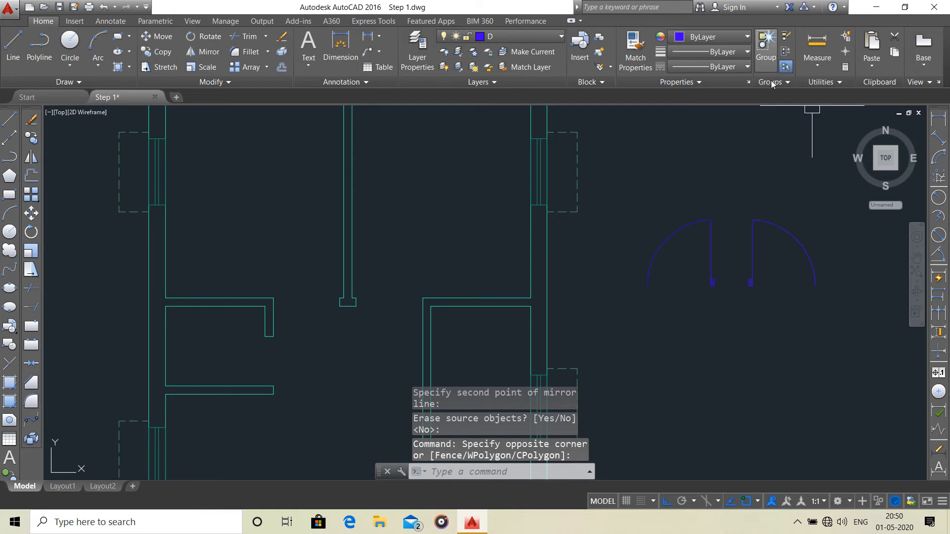
click(766, 46)
click(811, 192)
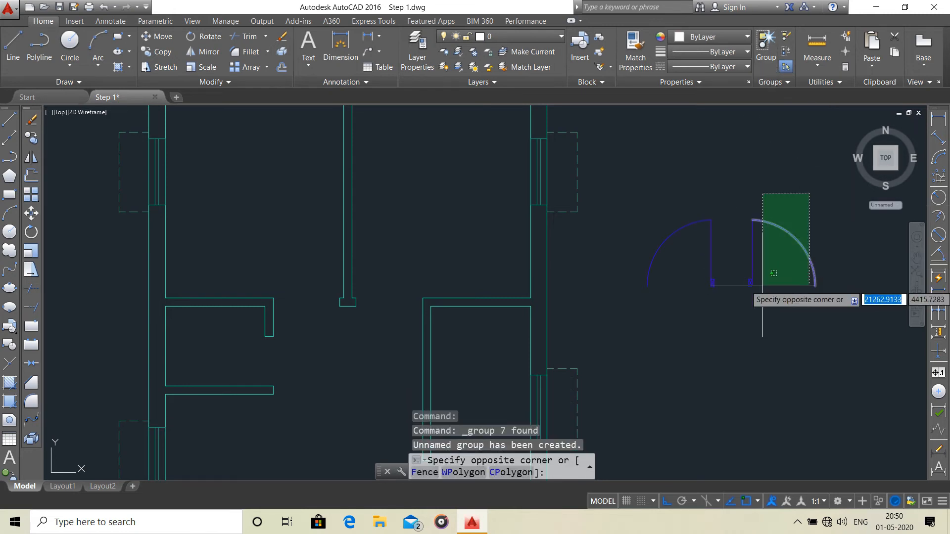
click(747, 314)
click(765, 44)
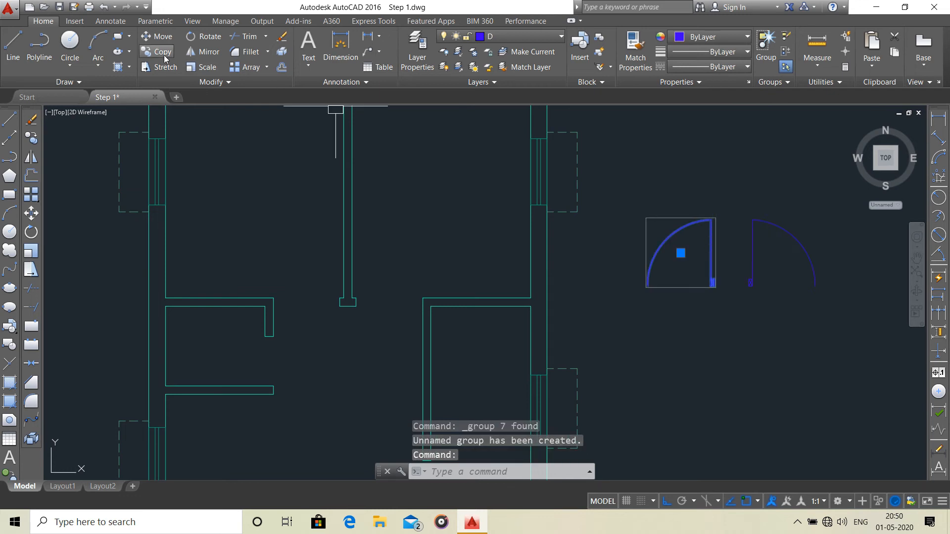
Move the original door group by its frame's lower-right corner to the lower-left corner of the central partition's wall end.
click(157, 37)
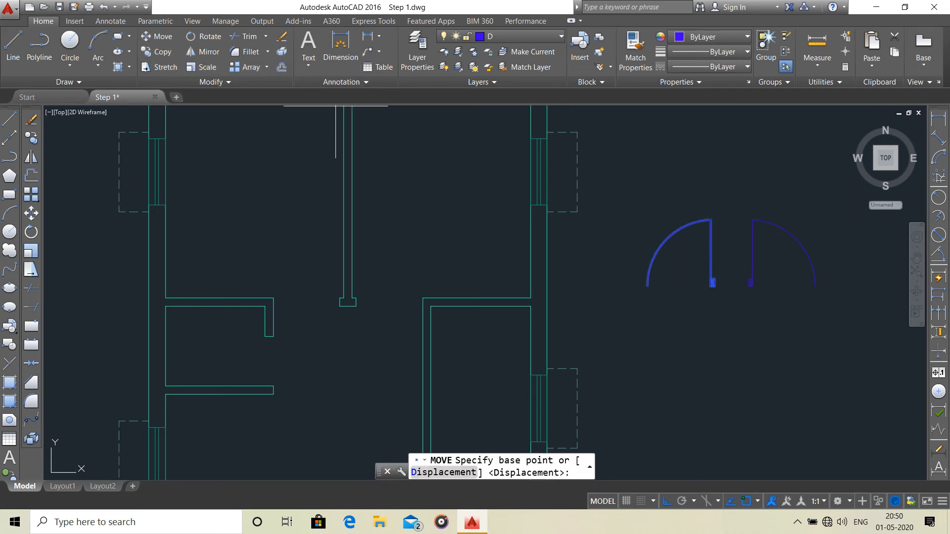
scroll(713, 277, up, 4)
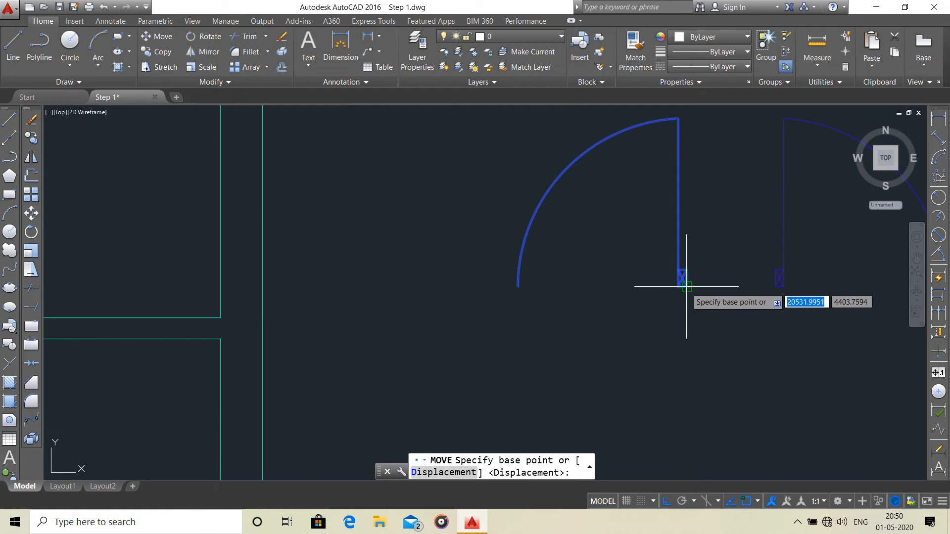
click(688, 287)
scroll(441, 300, down, 4)
middle_drag(441, 300, 658, 281)
scroll(389, 302, up, 6)
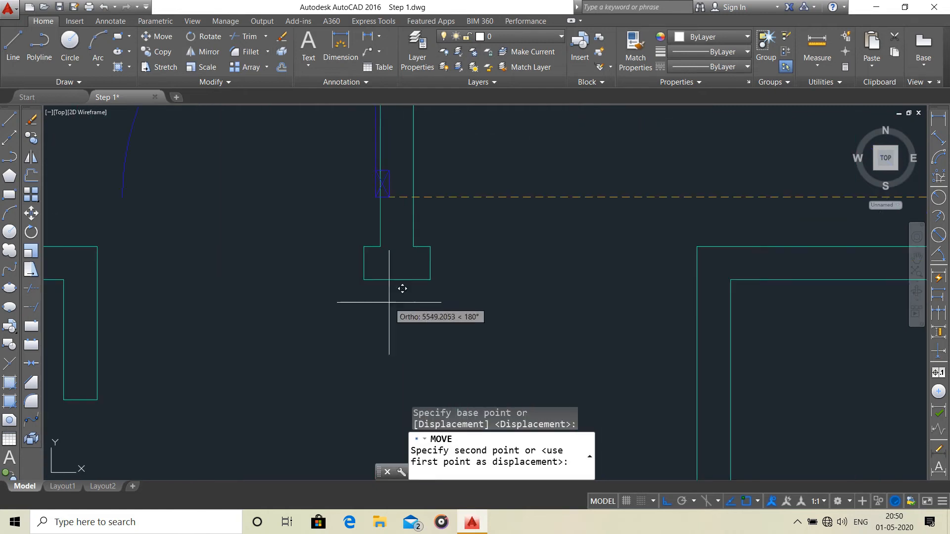
click(363, 279)
scroll(435, 278, down, 5)
middle_drag(503, 291, 384, 282)
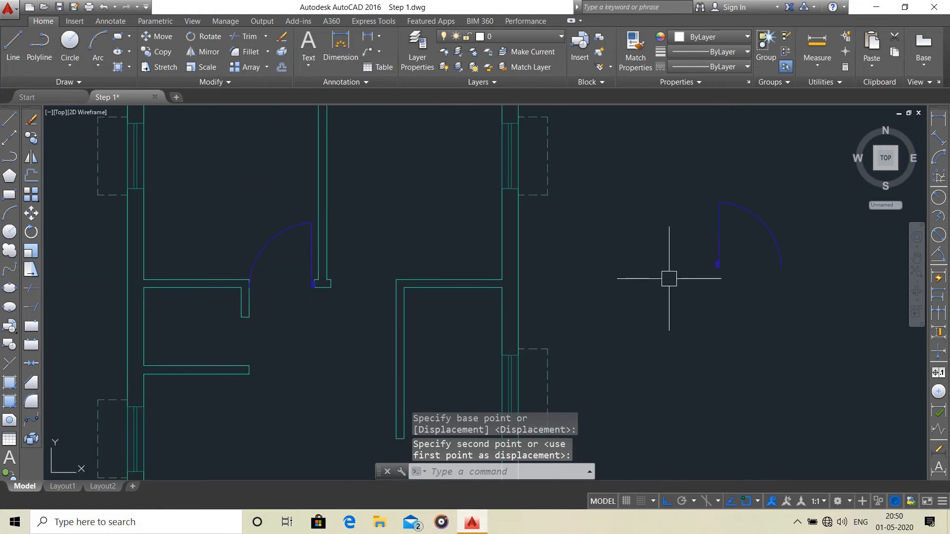
Move the mirrored door group by its frame's lower-left corner to the lower-right corner of the central partition's wall end.
click(803, 200)
click(697, 293)
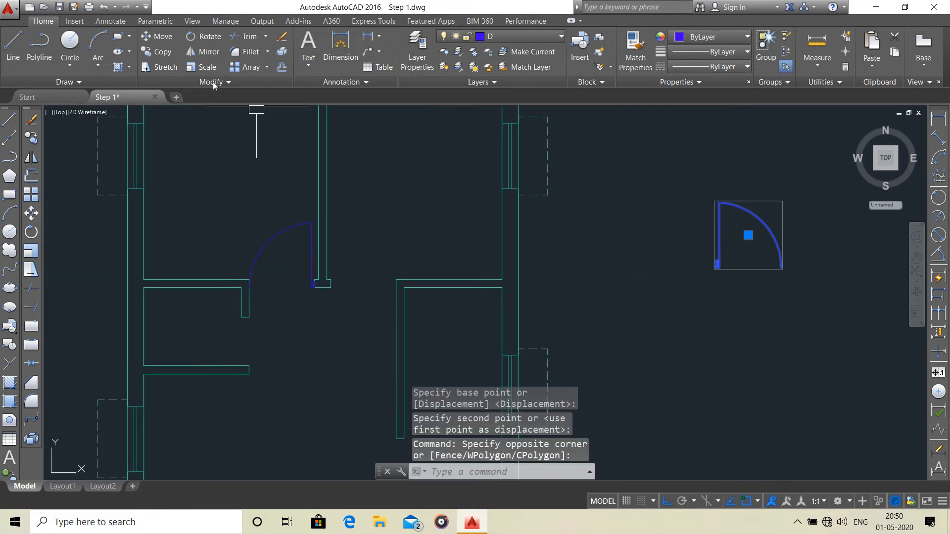
click(155, 37)
scroll(700, 265, up, 5)
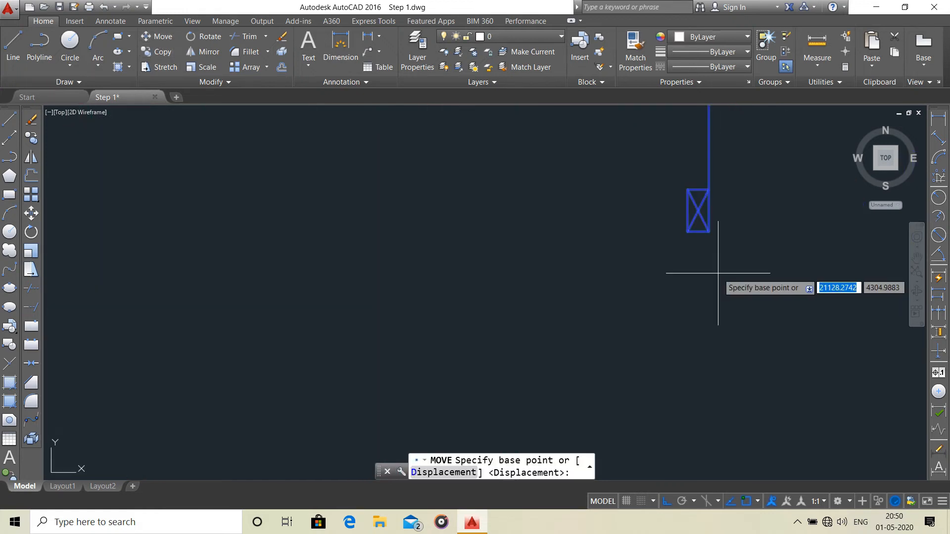
click(688, 232)
scroll(547, 273, down, 6)
middle_drag(487, 280, 679, 269)
scroll(324, 290, up, 3)
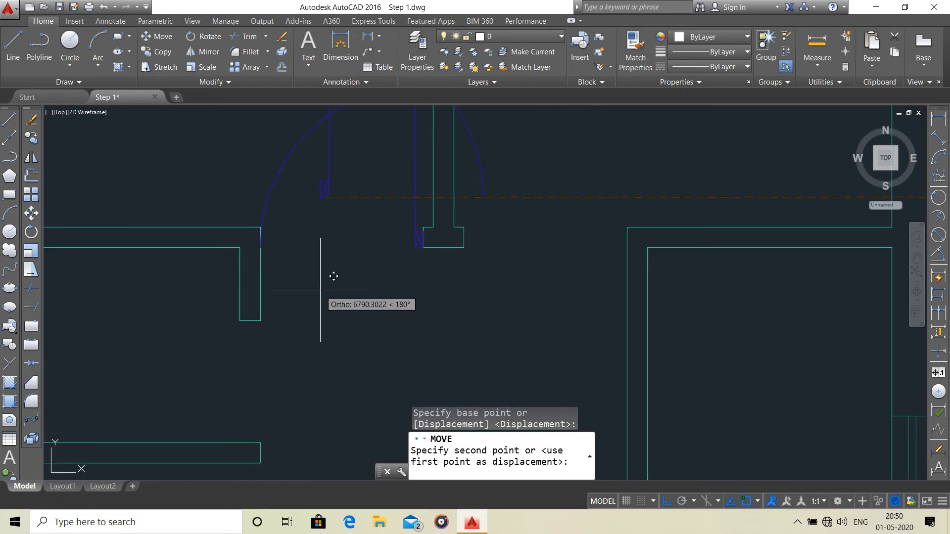
key(Escape)
scroll(508, 280, down, 3)
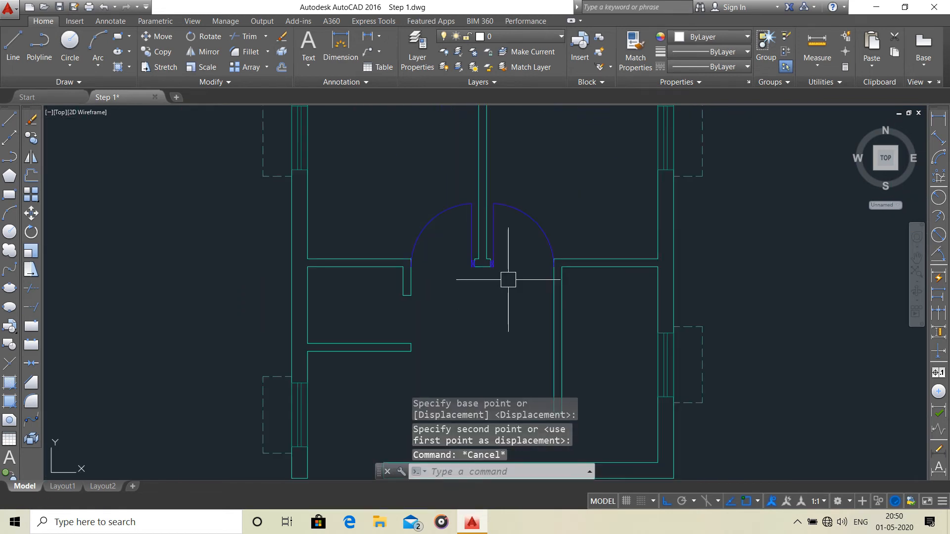
Start a centre-radius circle with its centre in the empty space just east of the floor plan.
scroll(530, 272, down, 6)
scroll(533, 263, up, 6)
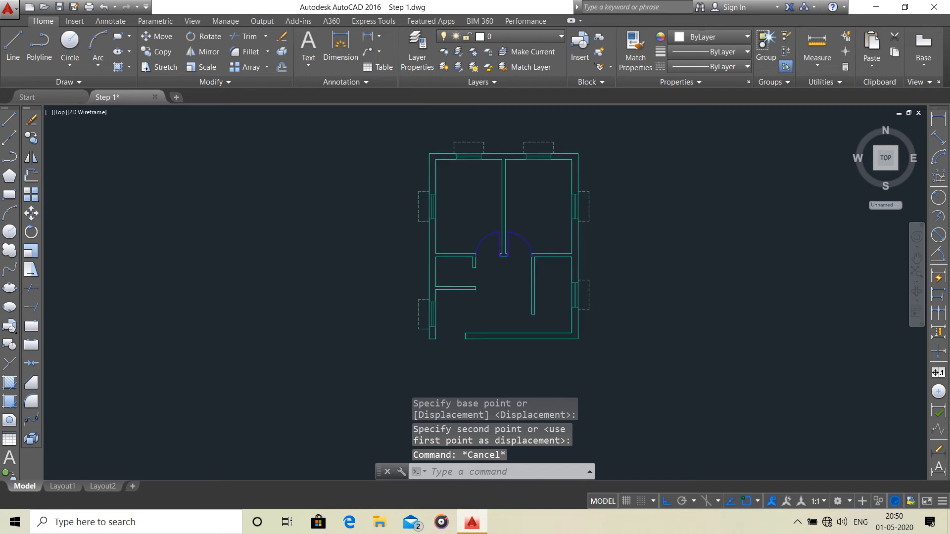
scroll(533, 263, down, 8)
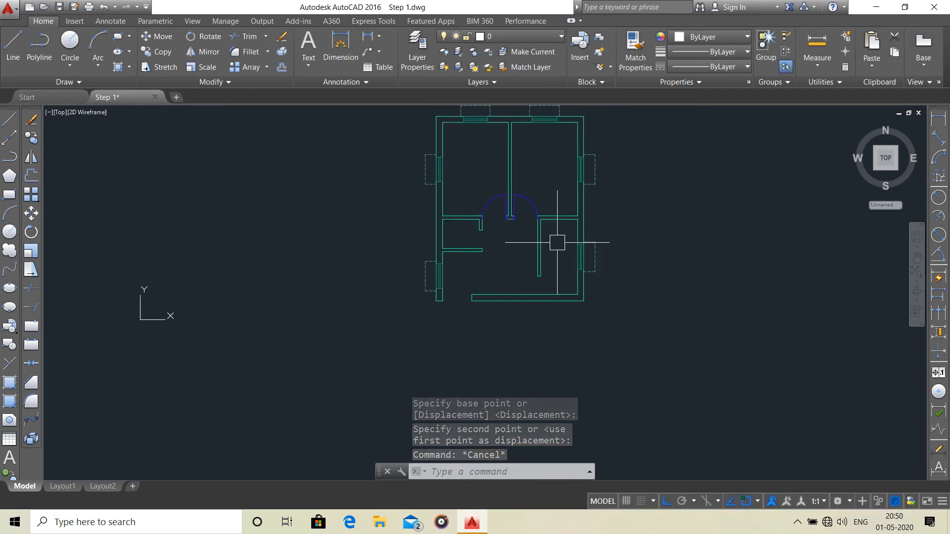
scroll(476, 250, up, 4)
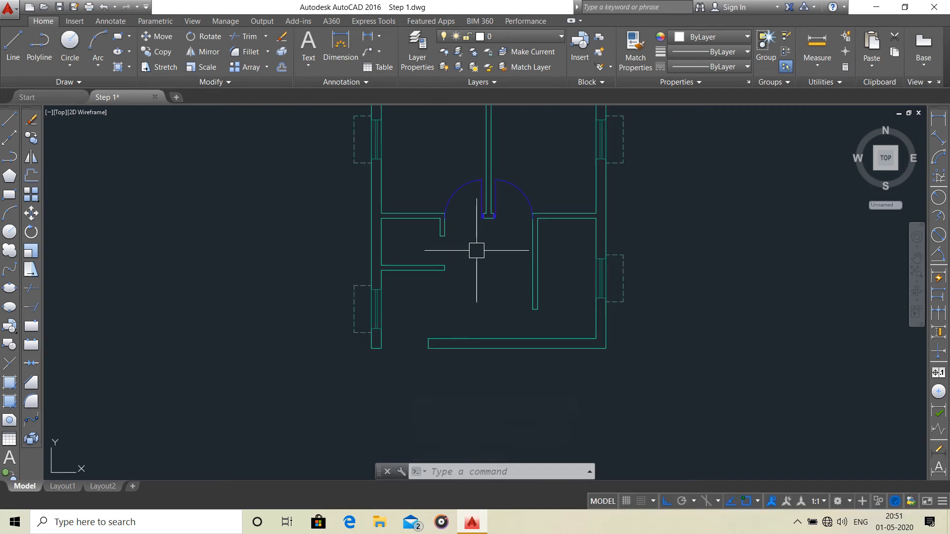
click(70, 41)
scroll(433, 179, down, 3)
middle_drag(433, 179, 367, 231)
scroll(429, 230, up, 2)
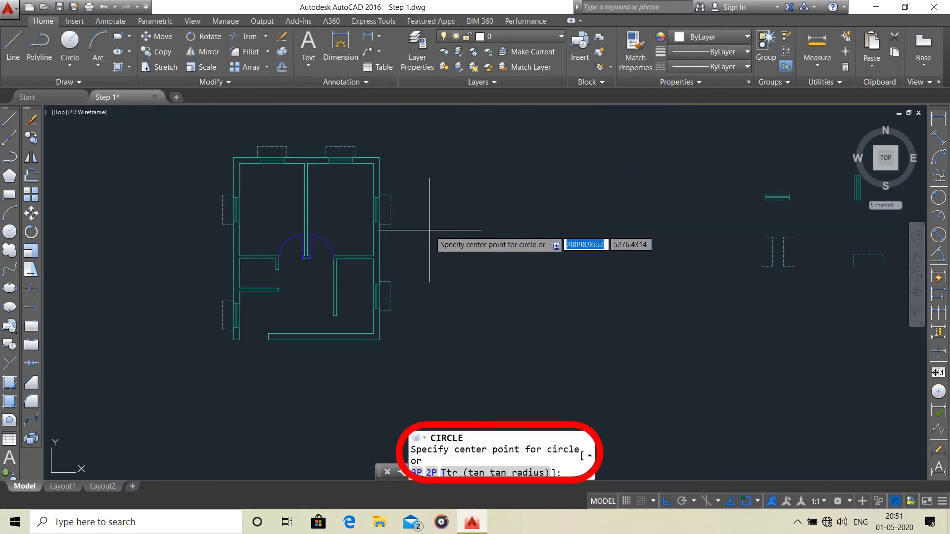
click(461, 224)
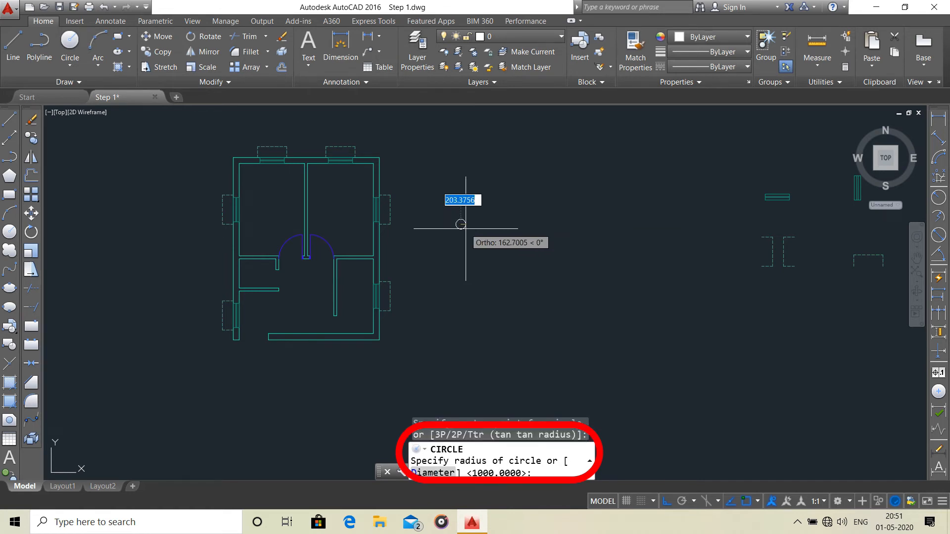
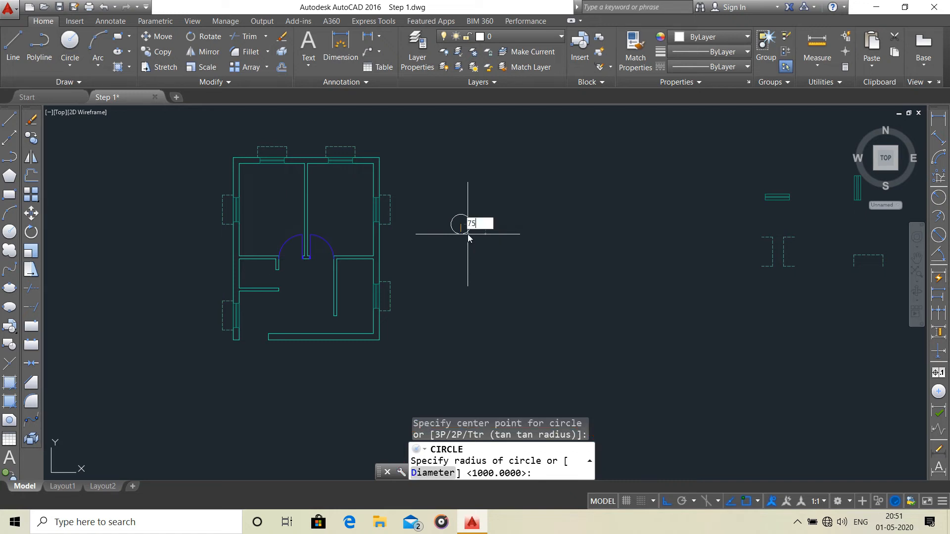
Give the circle a 750 mm radius and draw a vertical line from its top quadrant through the centre to below the circle.
key(Return)
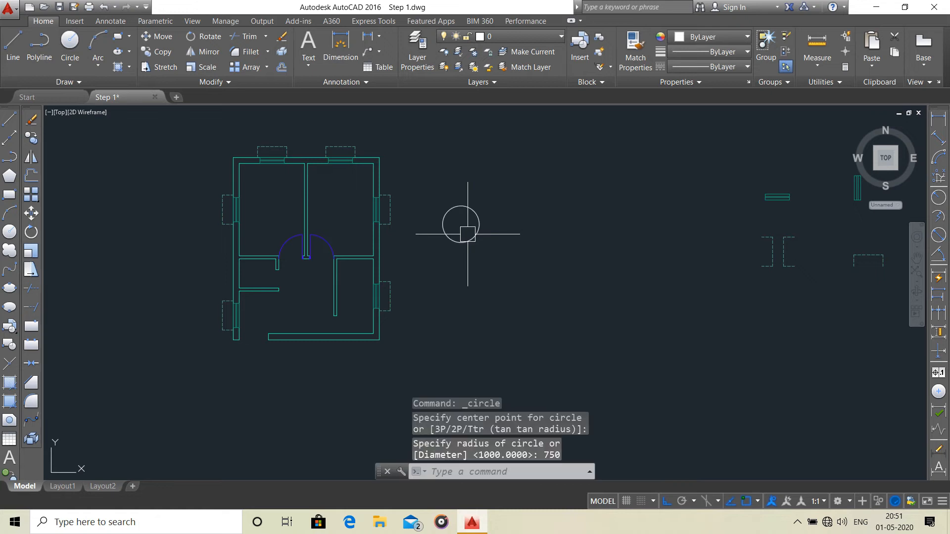
scroll(469, 208, up, 4)
click(13, 58)
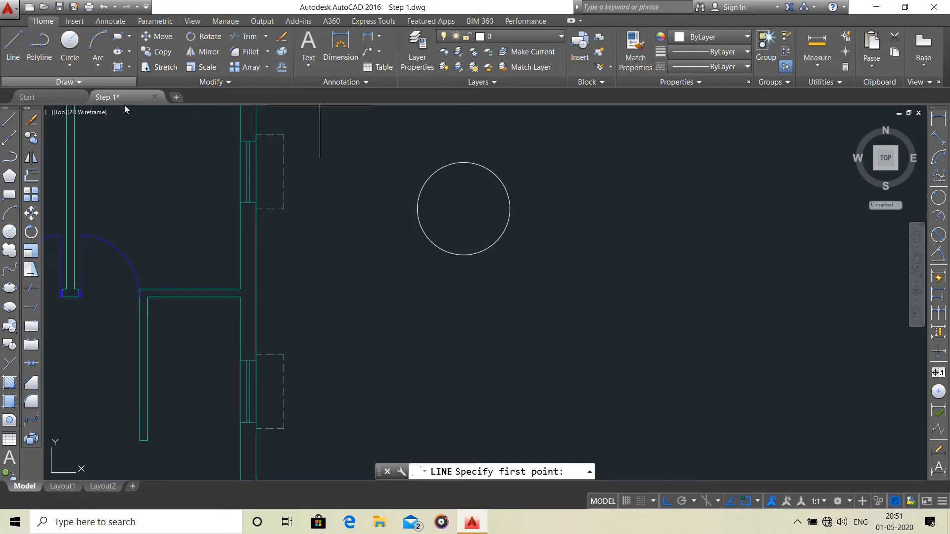
click(465, 157)
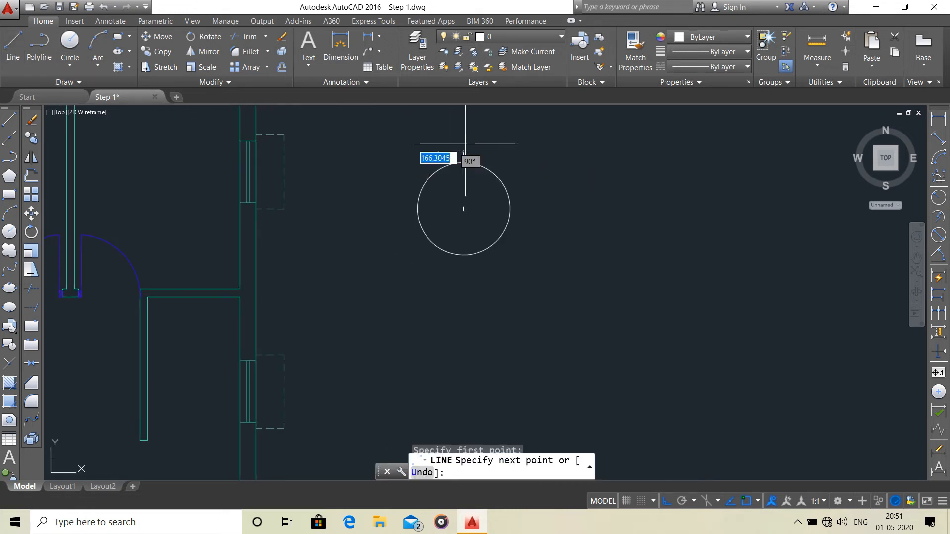
click(464, 309)
right_click(459, 309)
click(483, 315)
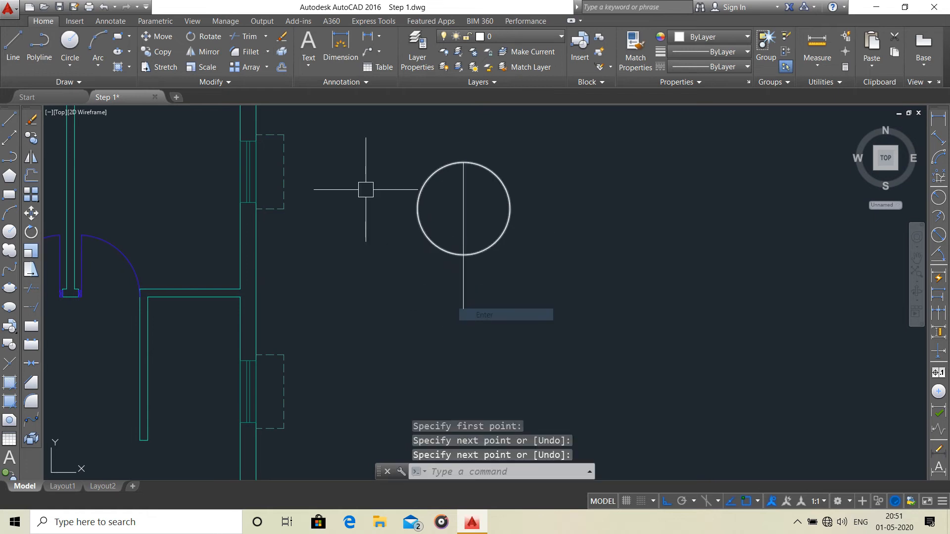
Draw a horizontal line from the circle's west quadrant through the centre to well east of the circle.
click(14, 52)
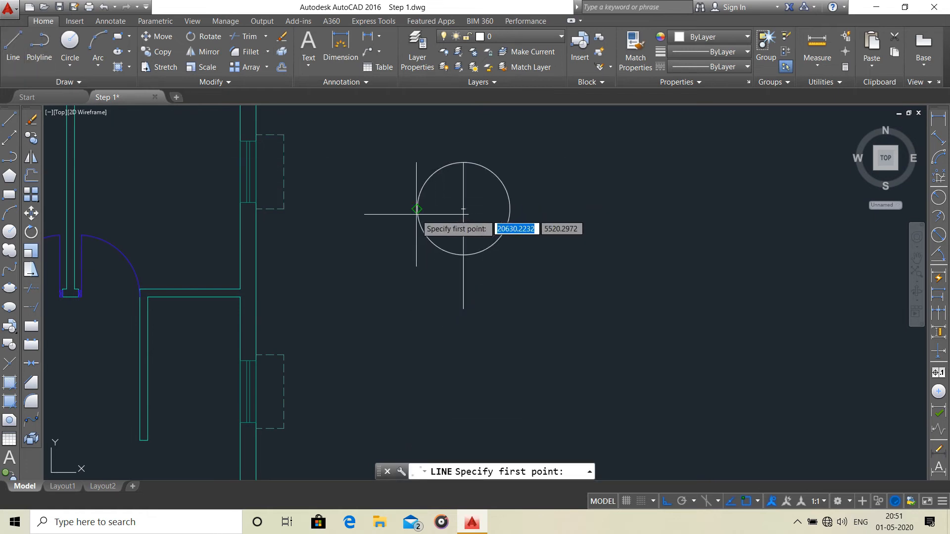
click(417, 209)
click(630, 209)
right_click(629, 216)
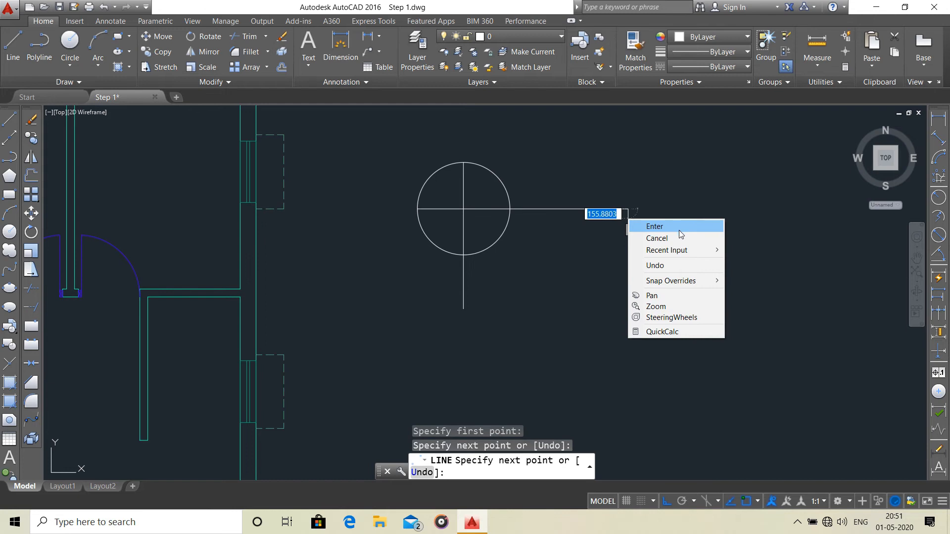
click(652, 224)
Examine the bathroom and kitchen door openings in the floor plan and compare them with the new circle.
scroll(499, 237, down, 6)
middle_drag(499, 237, 619, 185)
scroll(566, 197, up, 8)
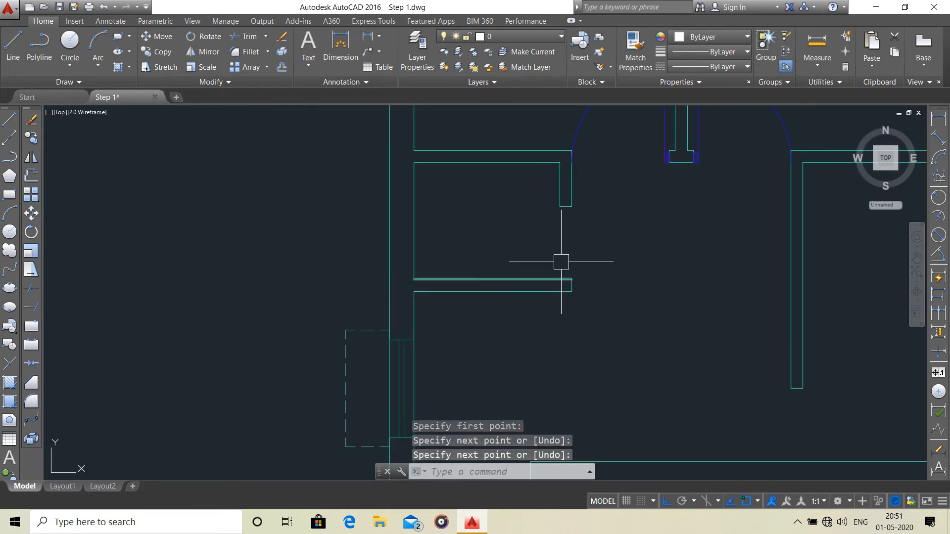
mouse_move(551, 225)
middle_down()
mouse_move(332, 246)
mouse_move(192, 242)
middle_up()
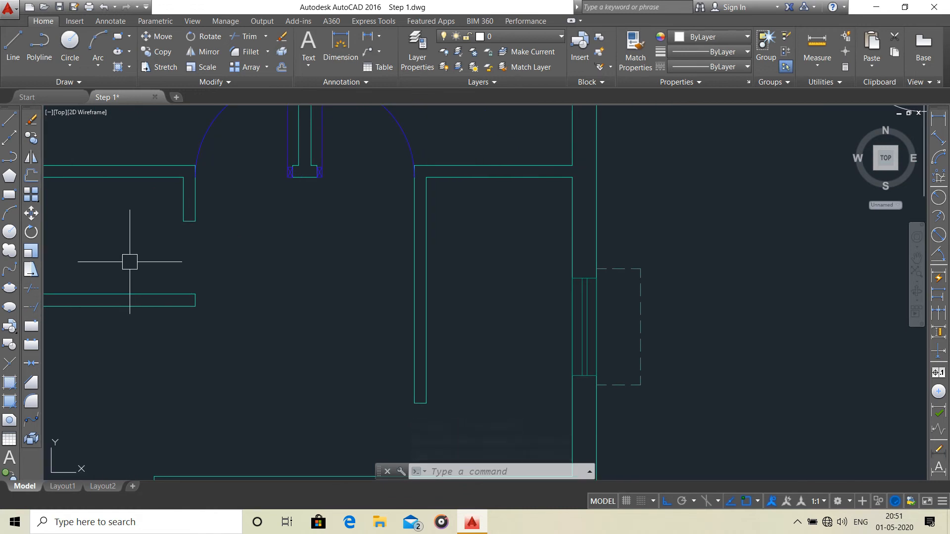
scroll(283, 262, down, 4)
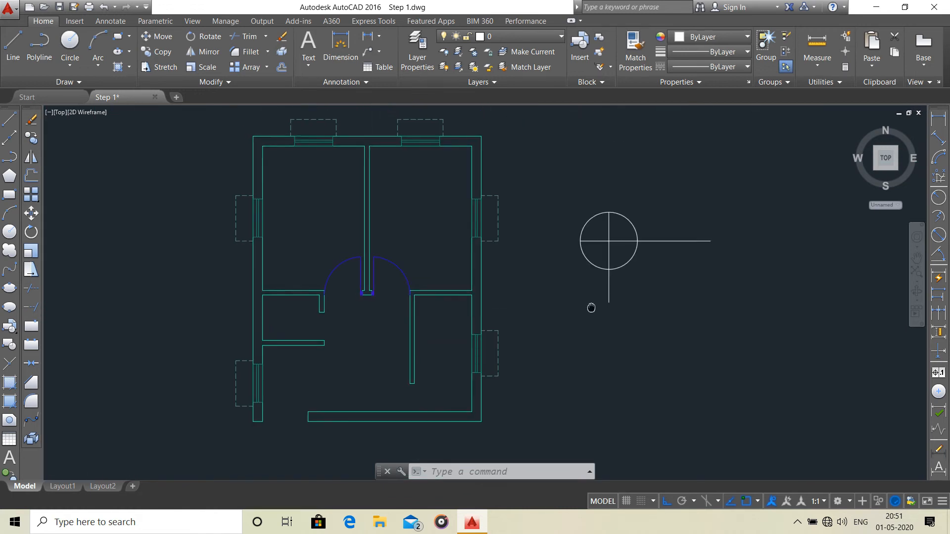
scroll(664, 228, up, 2)
mouse_move(518, 257)
middle_down()
mouse_move(617, 193)
mouse_move(597, 207)
middle_up()
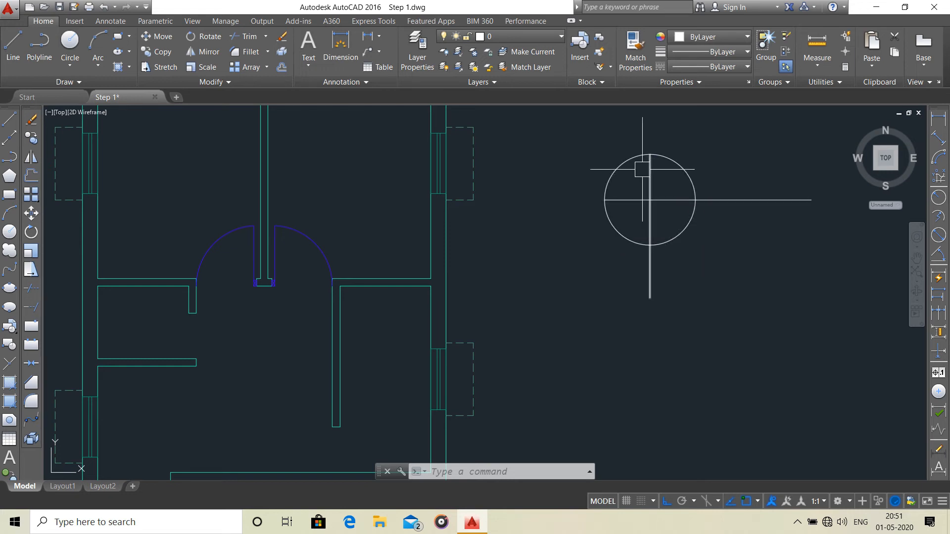
scroll(619, 166, up, 5)
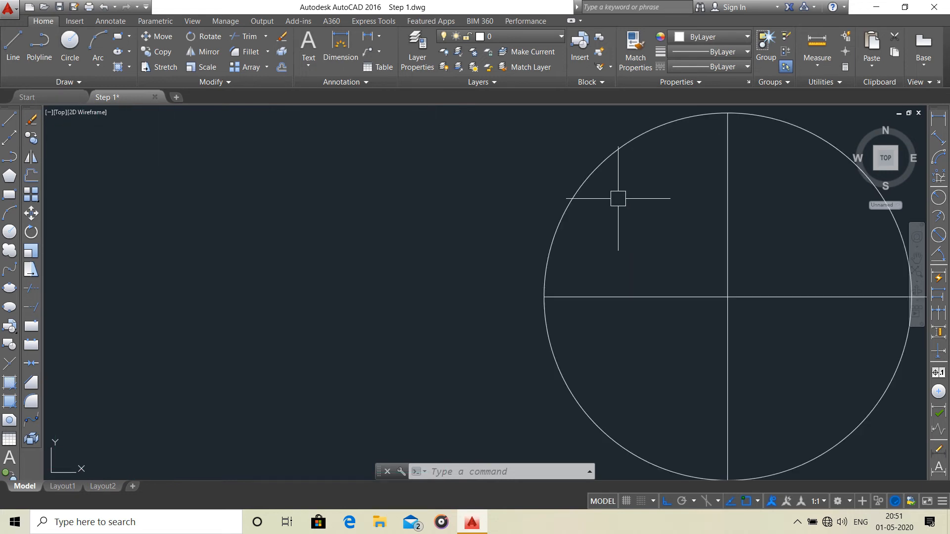
middle_drag(629, 209, 1, 180)
middle_drag(121, 121, 360, 163)
scroll(276, 214, down, 5)
middle_drag(335, 229, 475, 226)
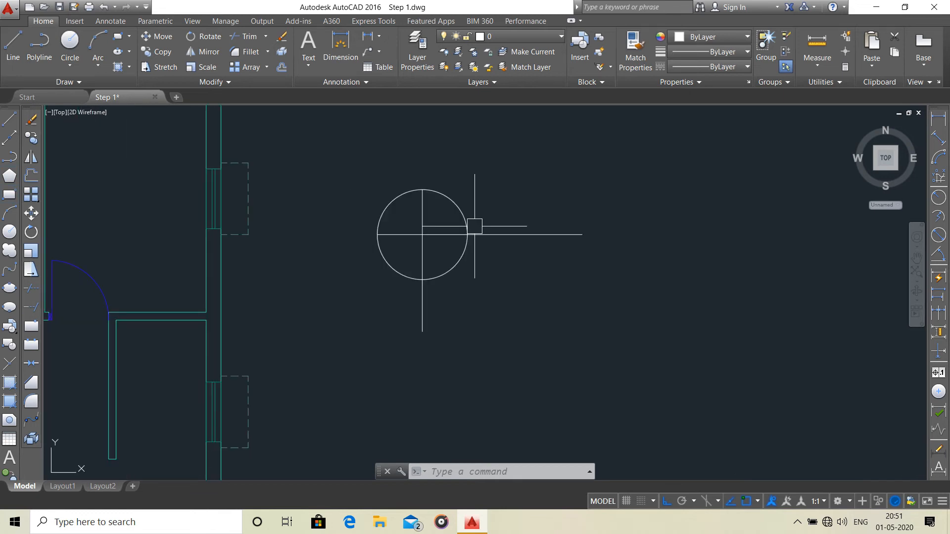
Try to trim the circle and its crossing lines down to a door swing, and undo that trim.
key(Return)
key(Return)
click(467, 187)
click(438, 231)
click(486, 257)
click(372, 301)
click(545, 205)
click(530, 246)
scroll(414, 237, up, 4)
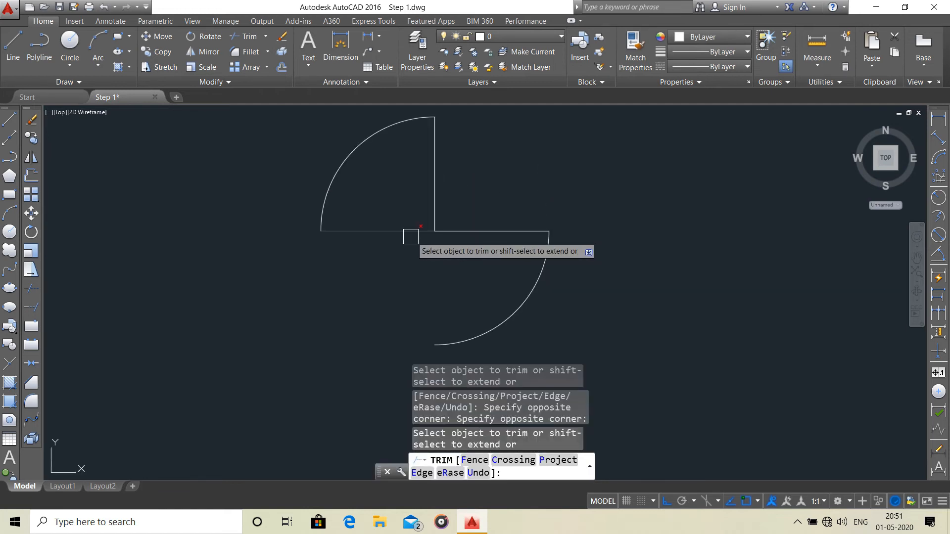
click(408, 235)
key(Escape)
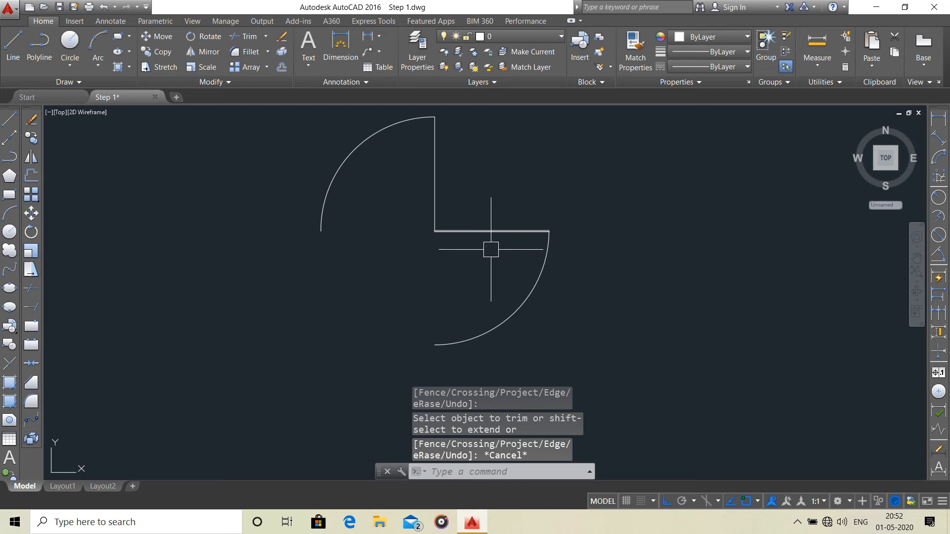
key(ctrl+z)
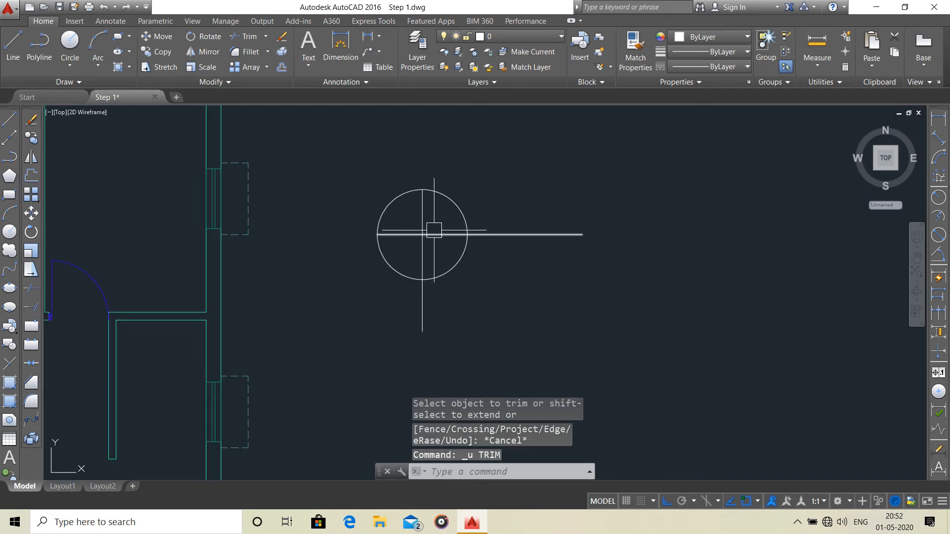
Trim the circle to its upper-left quarter arc and remove the vertical line's part inside the circle's lower half.
key(Return)
key(Return)
click(471, 191)
click(450, 232)
click(448, 270)
click(422, 270)
click(397, 271)
key(Escape)
Trim off the horizontal line's extension east of the quarter arc's vertical radius.
scroll(454, 234, up, 2)
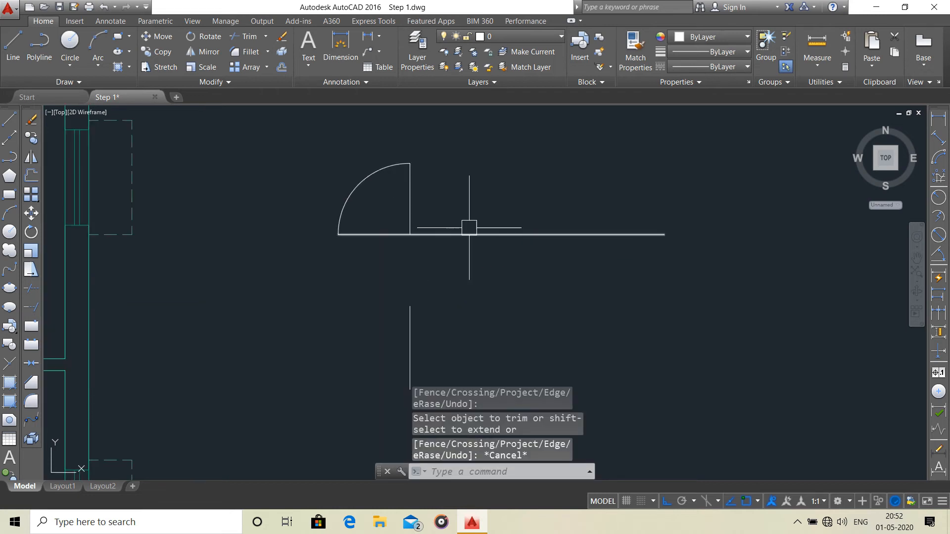
key(Return)
key(Return)
click(474, 235)
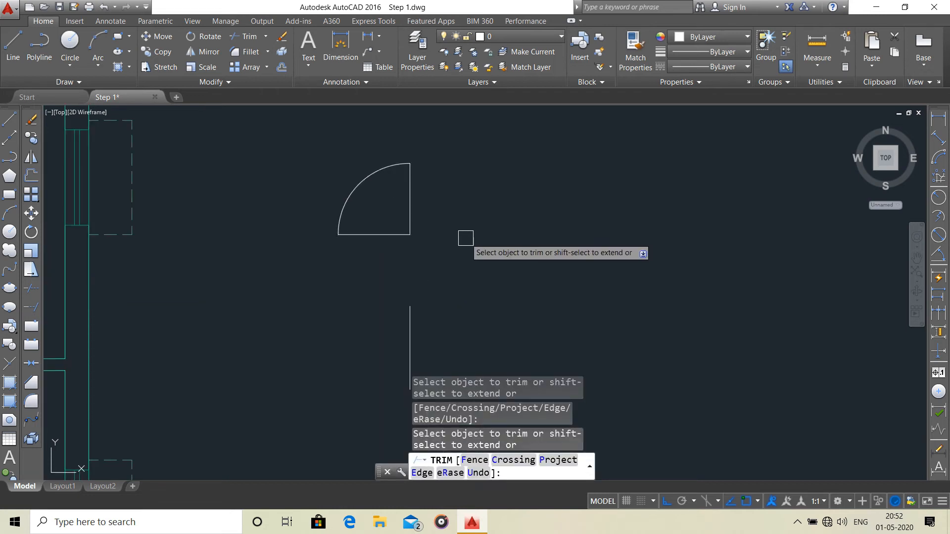
key(Escape)
Offset the vertical radius line twice inward and the horizontal radius line once upward, each by 50 mm.
scroll(476, 234, up, 4)
text(o)
key(Return)
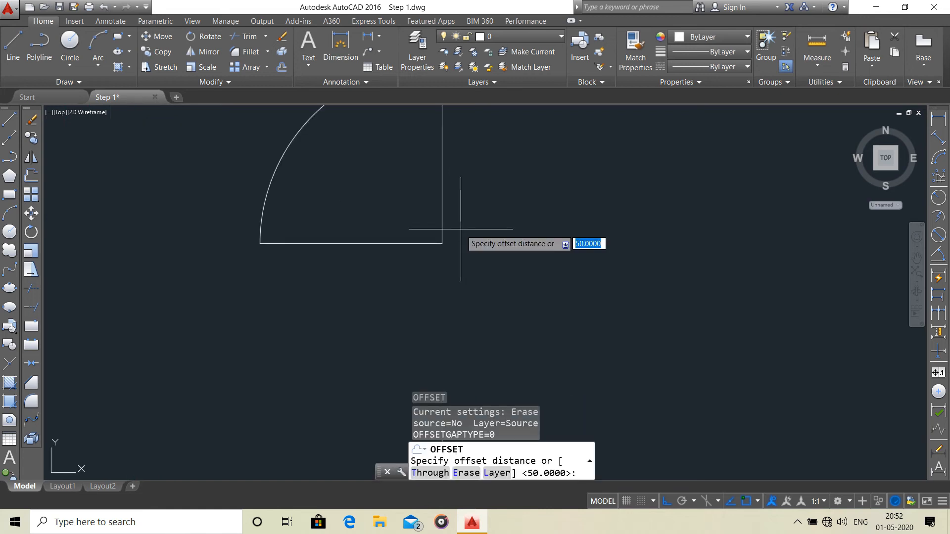
key(Return)
scroll(450, 206, down, 5)
middle_drag(456, 206, 509, 218)
scroll(500, 216, up, 4)
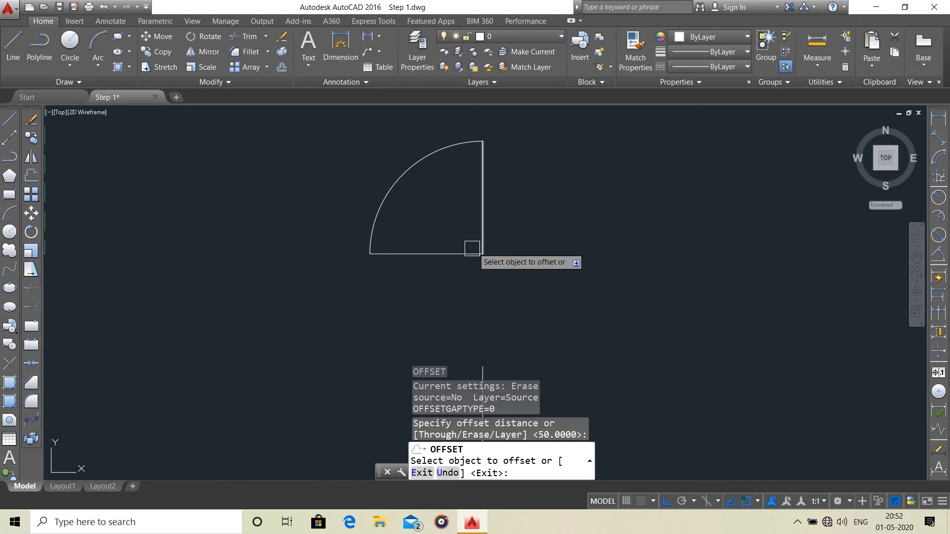
click(480, 218)
click(471, 219)
click(476, 218)
click(471, 221)
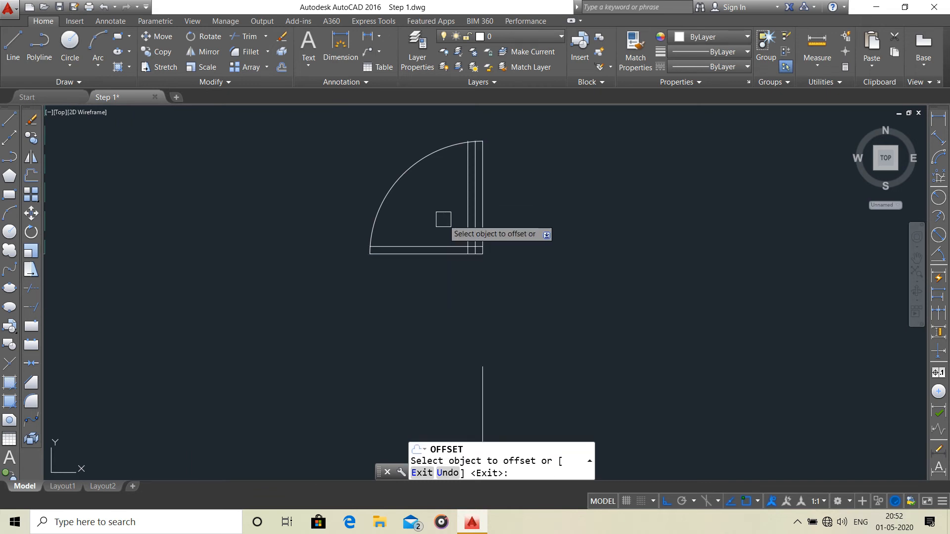
key(Escape)
Trim the three vertical lines above the upper horizontal line and the arc's short end below that line.
scroll(529, 232, down, 1)
scroll(526, 229, up, 3)
scroll(579, 257, down, 1)
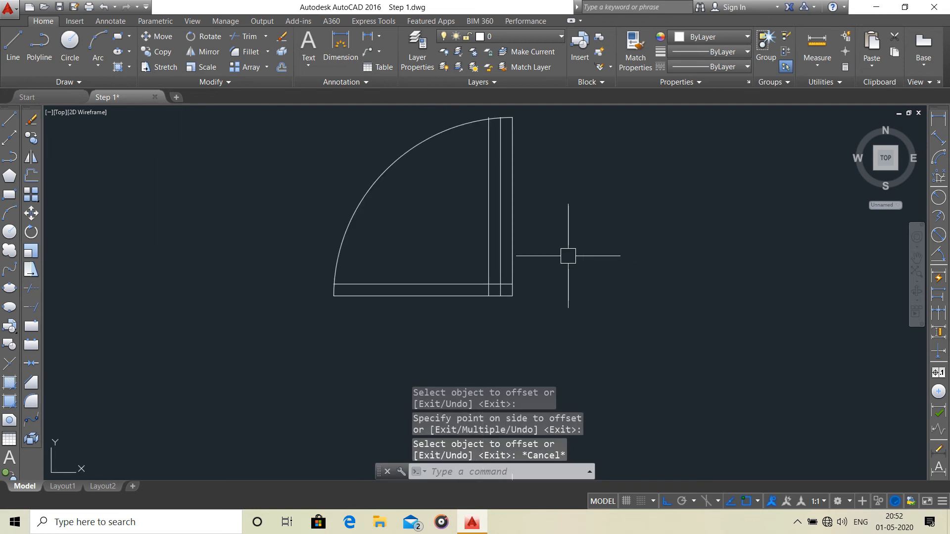
key(Return)
key(Return)
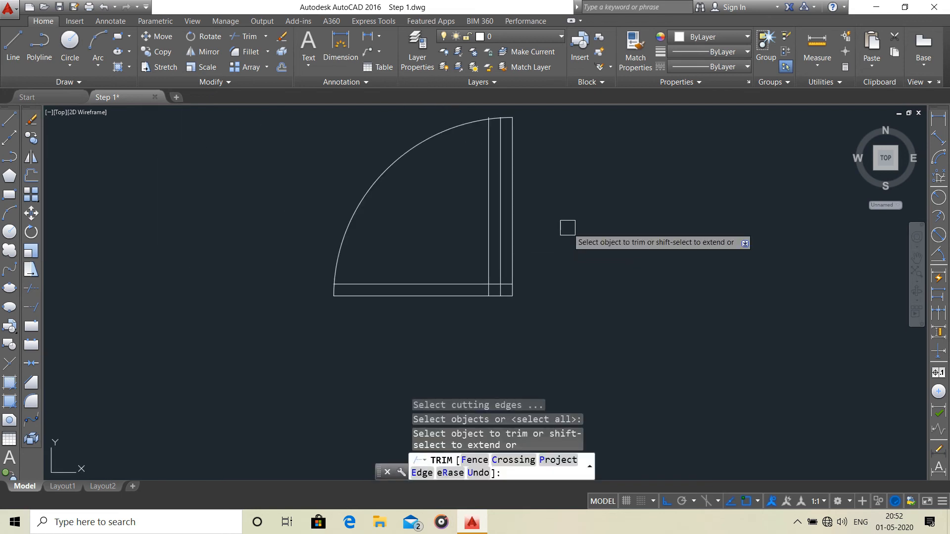
click(564, 198)
click(424, 238)
scroll(479, 276, up, 6)
scroll(596, 246, down, 5)
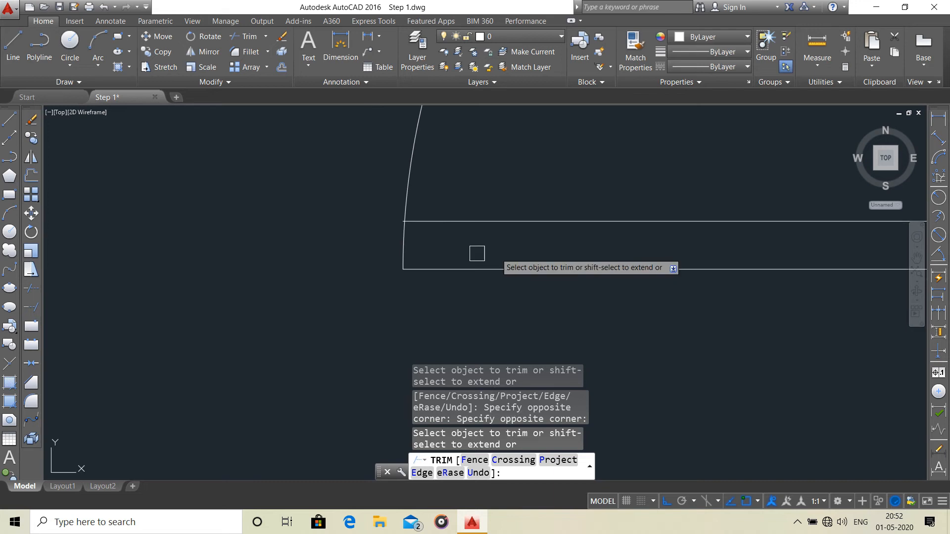
scroll(426, 235, up, 3)
scroll(594, 278, down, 3)
scroll(641, 217, up, 4)
key(Escape)
Trim the lower horizontal line west of the small door frame rectangle.
click(675, 234)
key(Escape)
text(tr)
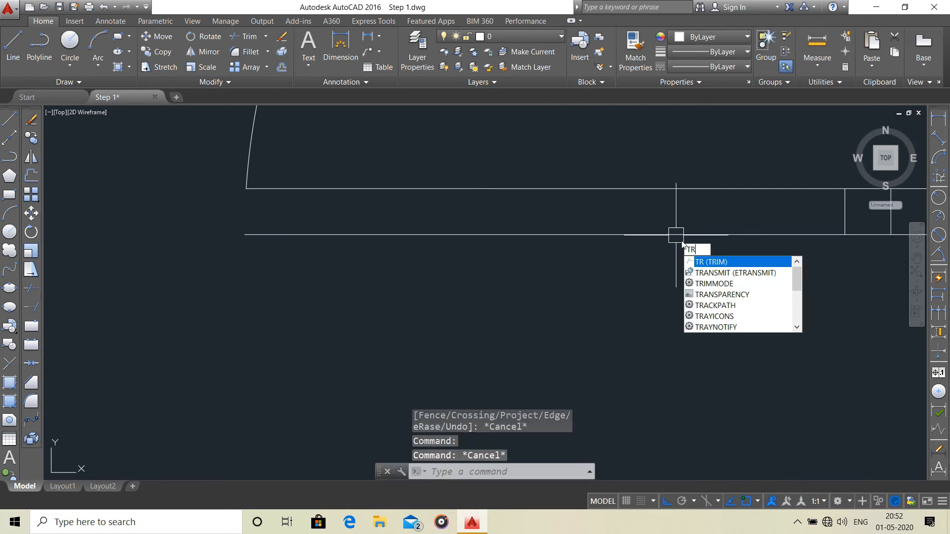
key(Return)
scroll(676, 235, down, 3)
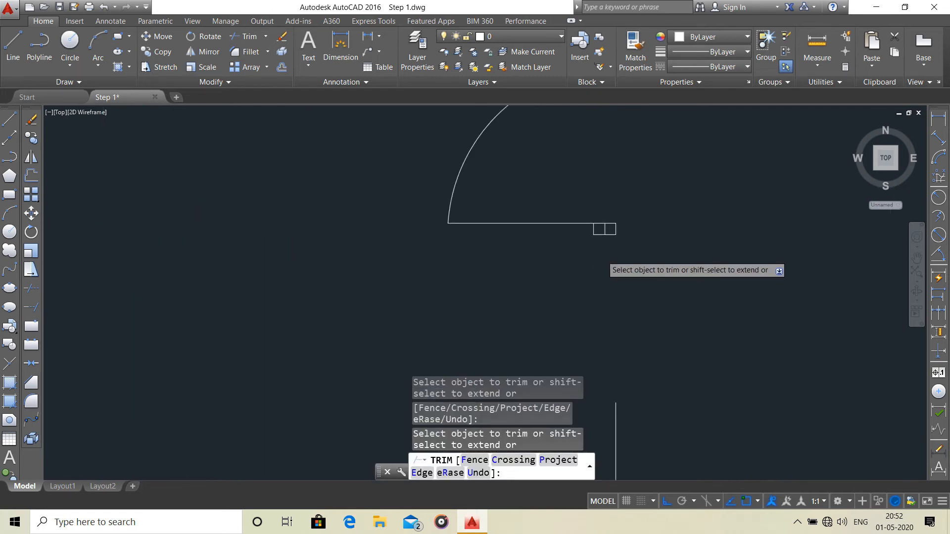
scroll(604, 259, up, 5)
key(Escape)
Draw two crossing diagonal lines between the opposite corners of the small frame rectangle.
click(20, 55)
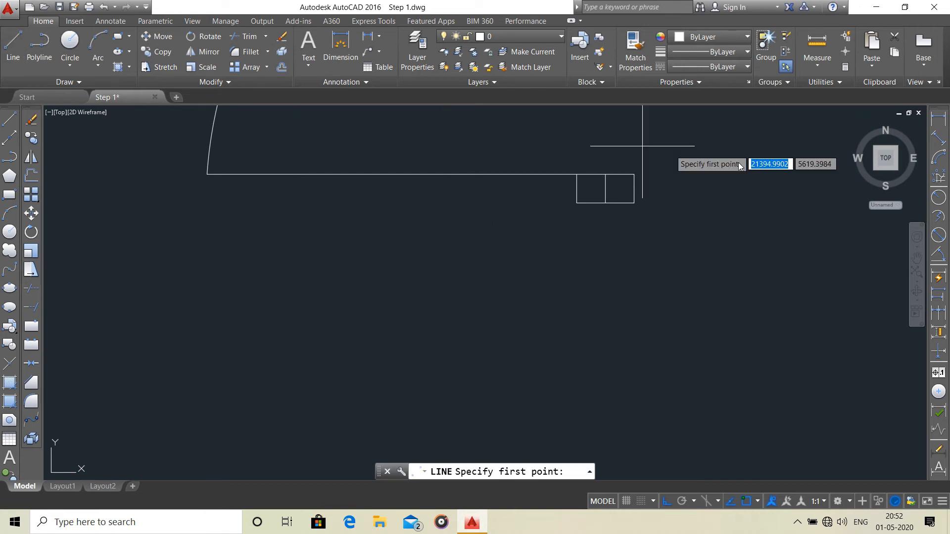
click(577, 203)
click(634, 174)
key(Escape)
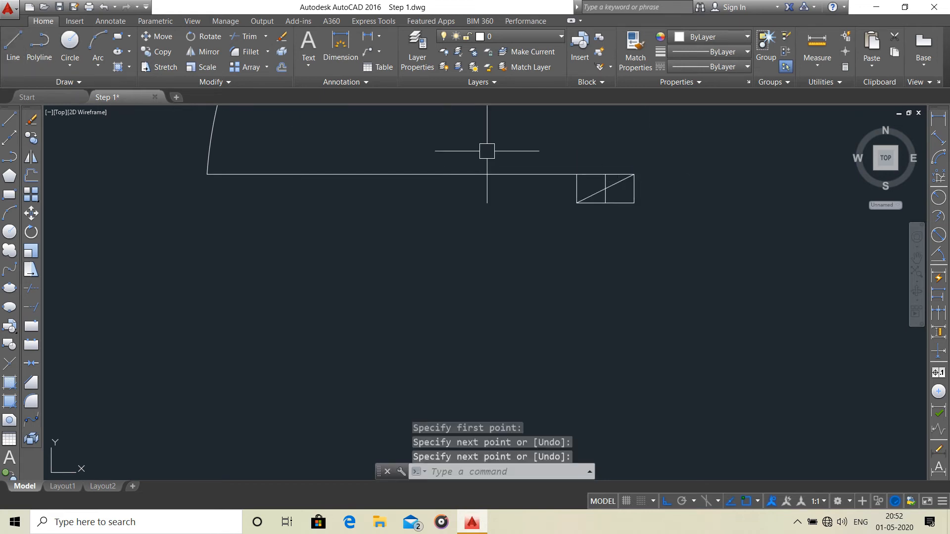
click(13, 47)
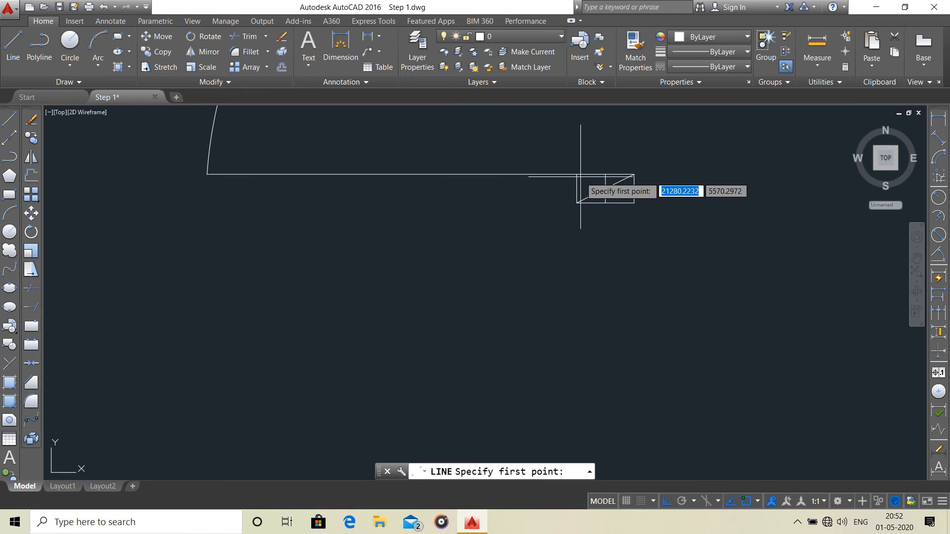
click(634, 202)
key(Return)
Erase the vertical line that divides the frame rectangle in the middle.
scroll(632, 201, up, 3)
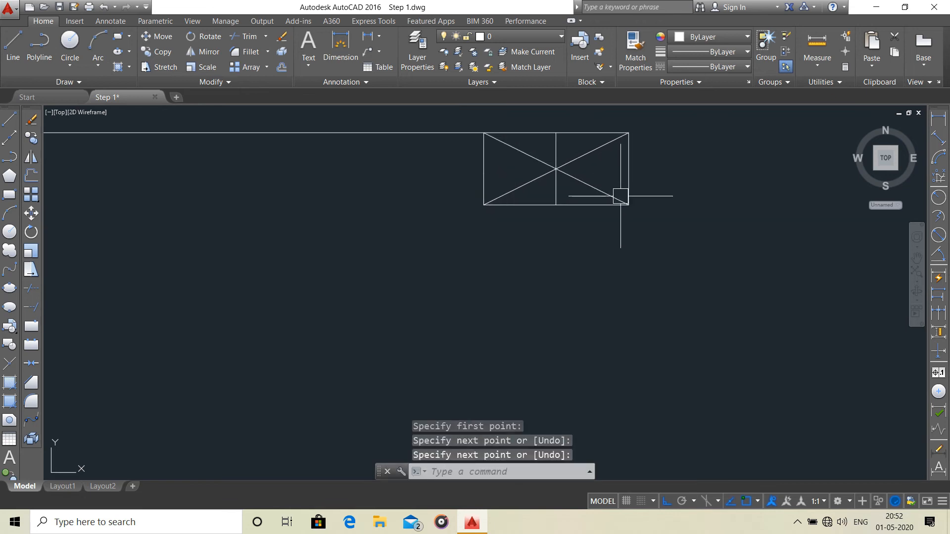
click(555, 187)
key(Delete)
Erase the two short vertical line remnants sticking out above the upper end of the door swing arc.
scroll(555, 187, down, 3)
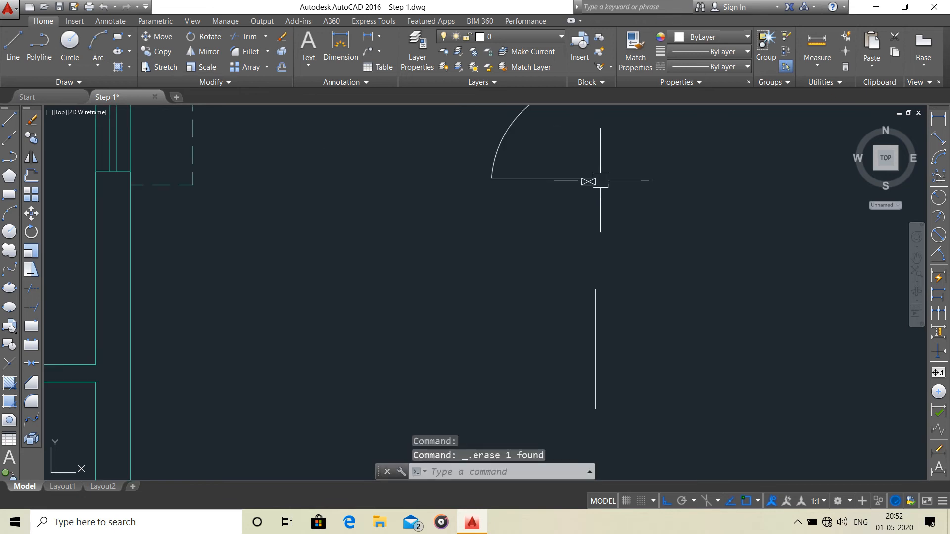
scroll(604, 135, up, 3)
scroll(456, 162, up, 3)
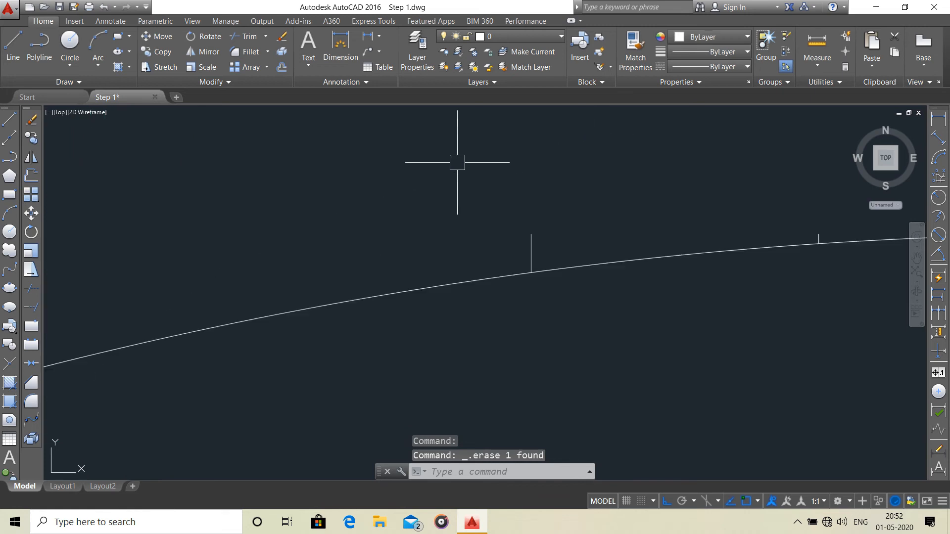
click(532, 250)
key(Delete)
scroll(566, 263, down, 2)
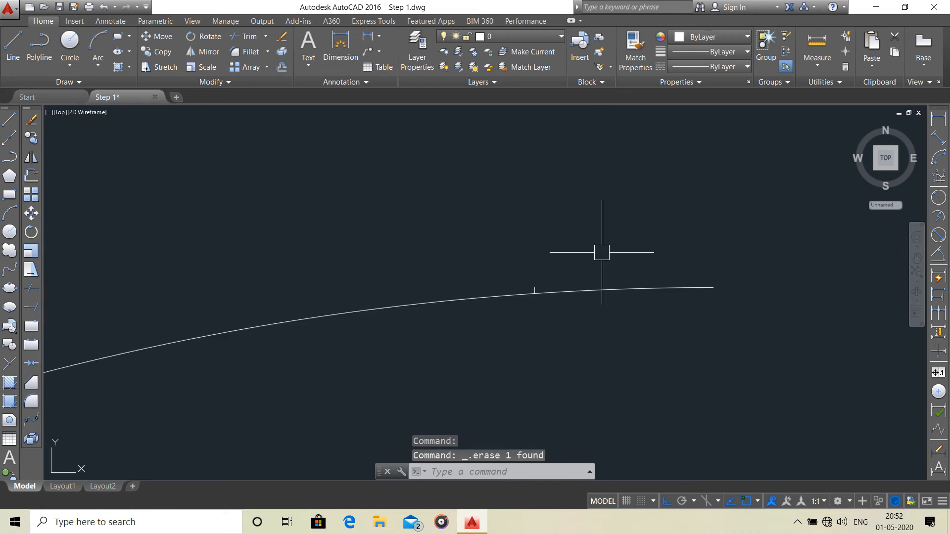
scroll(525, 293, up, 2)
click(525, 293)
click(515, 283)
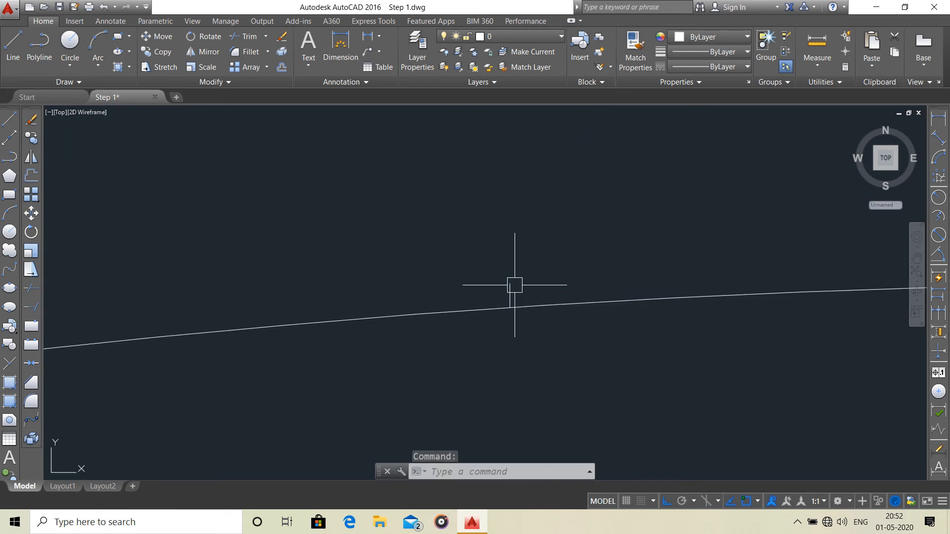
scroll(565, 278, down, 3)
scroll(621, 200, down, 2)
scroll(655, 198, down, 2)
Assign the finished door symbol, including its swing arc, leaf line and crossed frame rectangle, to layer D1.
click(656, 197)
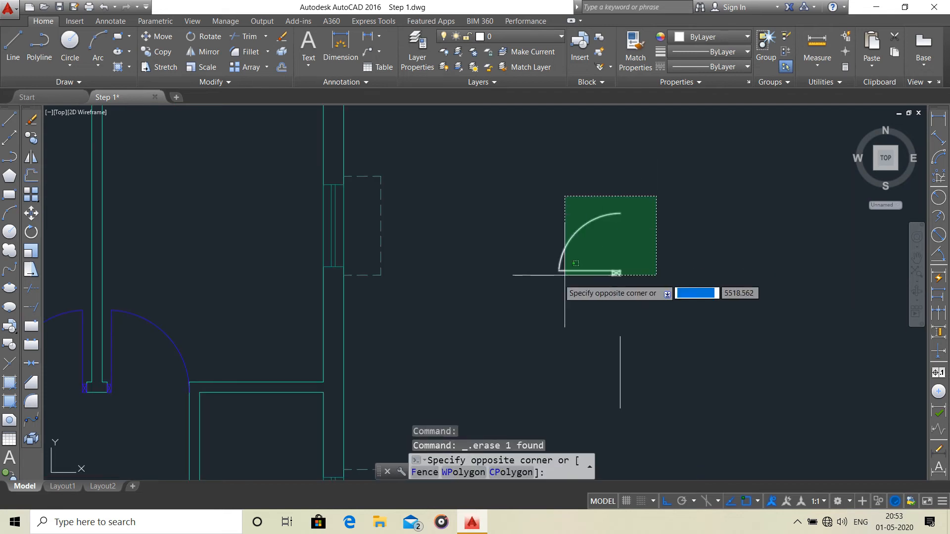
click(528, 299)
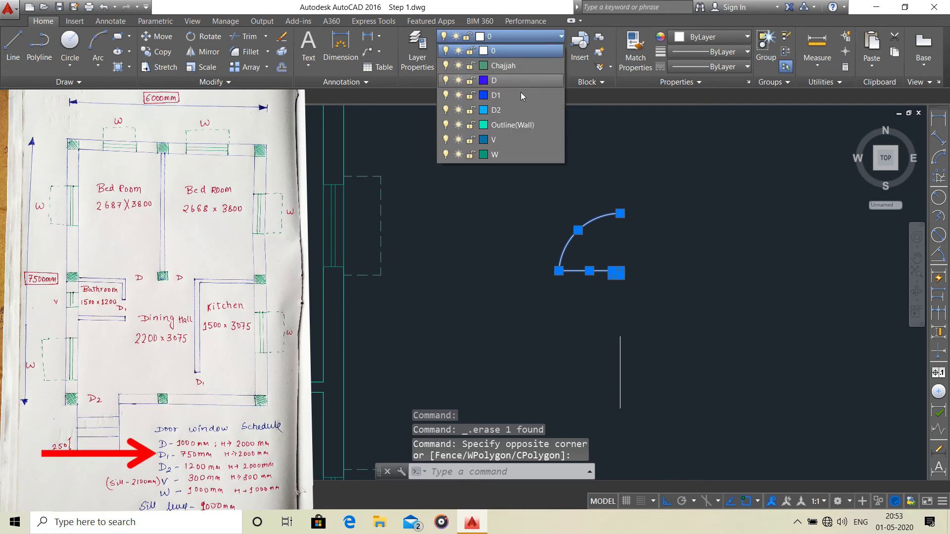
click(521, 95)
key(Escape)
Mirror the D1 door symbol about a vertical axis just east of it, keeping the original, and erase the leftover vertical line below.
scroll(620, 259, down, 4)
scroll(620, 259, up, 3)
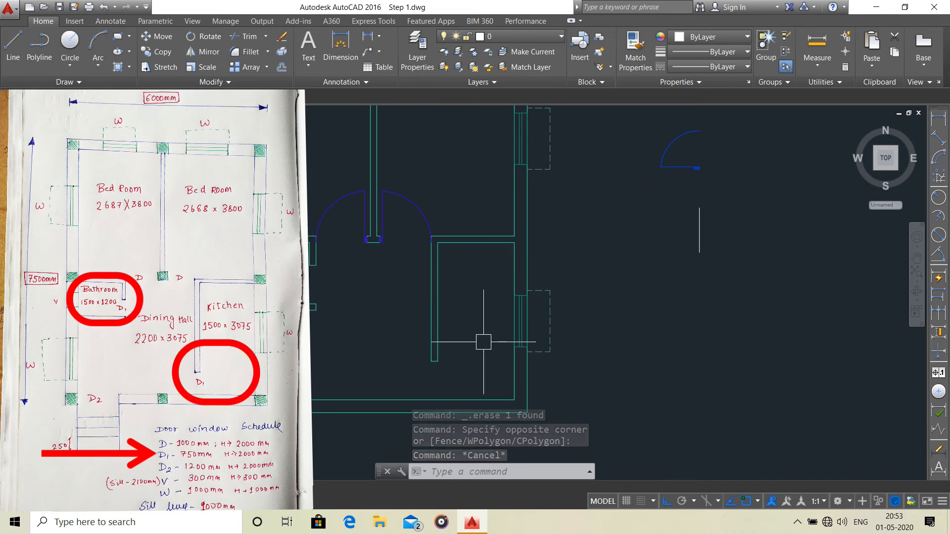
middle_drag(708, 169, 692, 216)
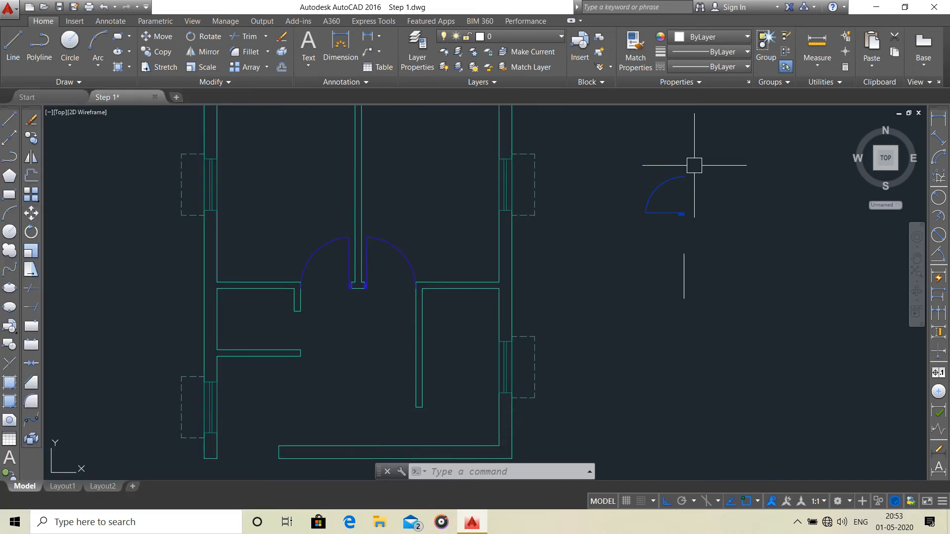
middle_drag(380, 389, 399, 341)
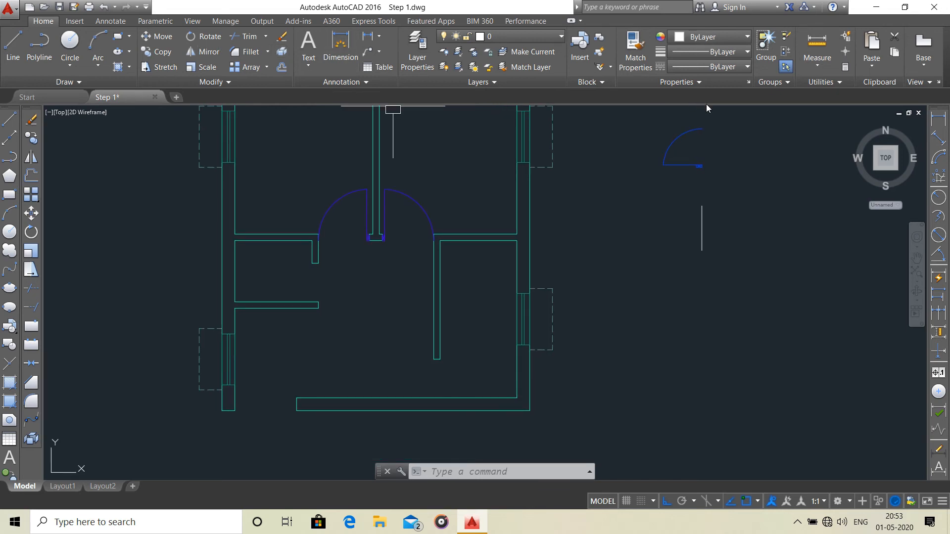
click(709, 120)
click(653, 171)
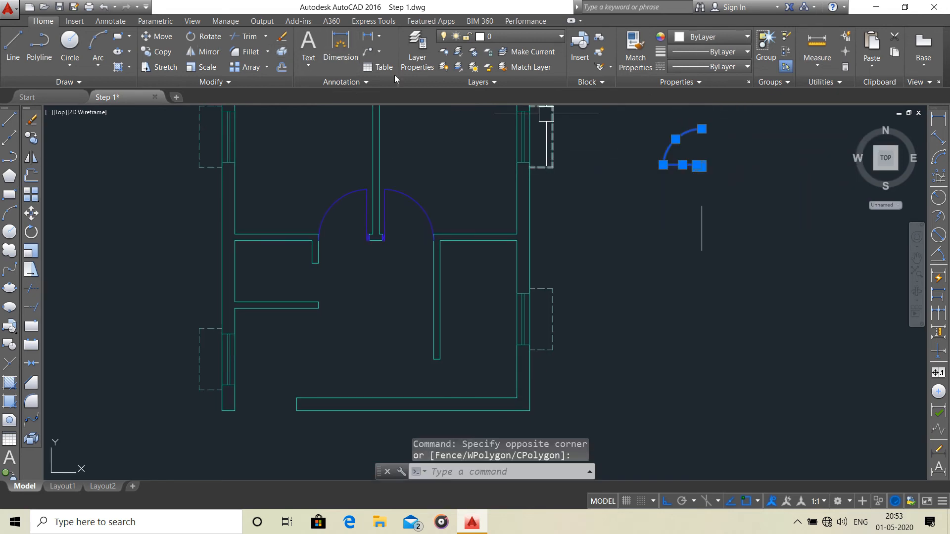
click(202, 52)
click(715, 127)
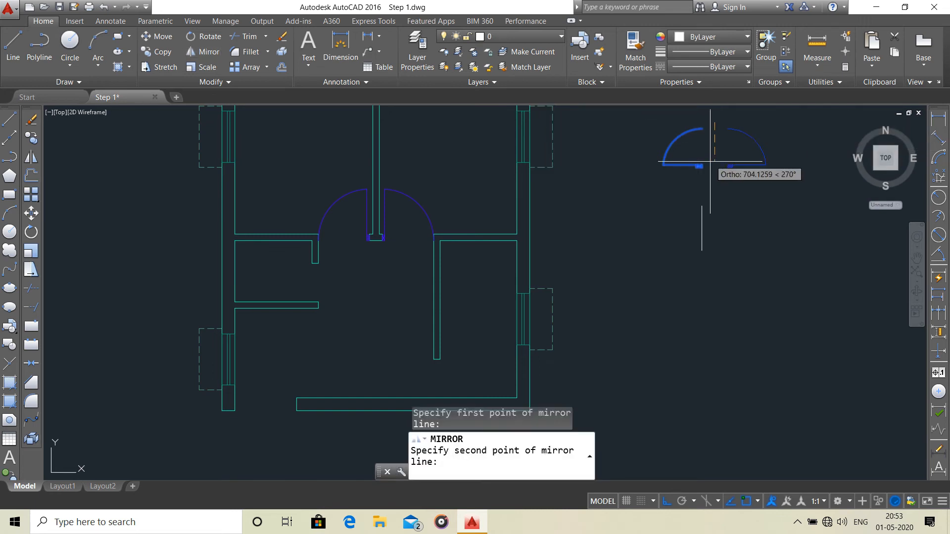
click(711, 177)
key(Return)
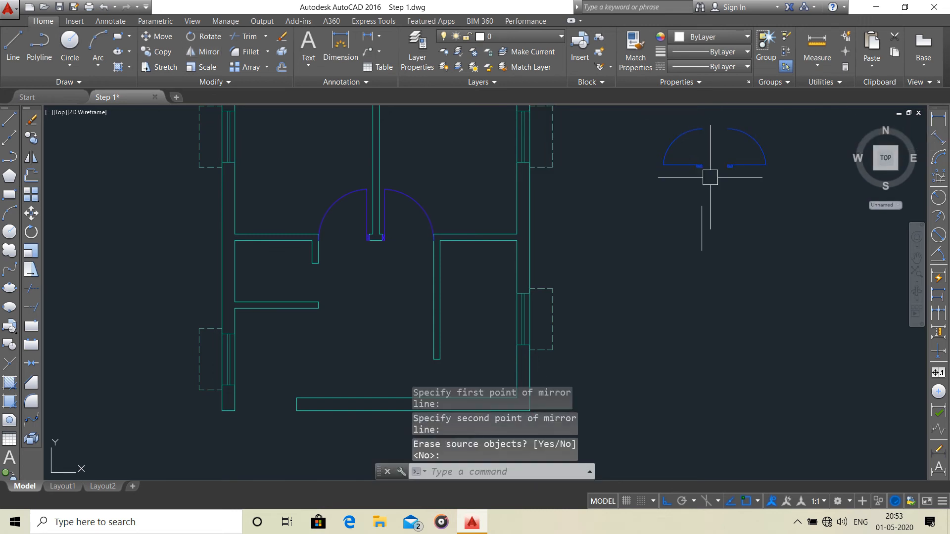
click(701, 229)
key(Delete)
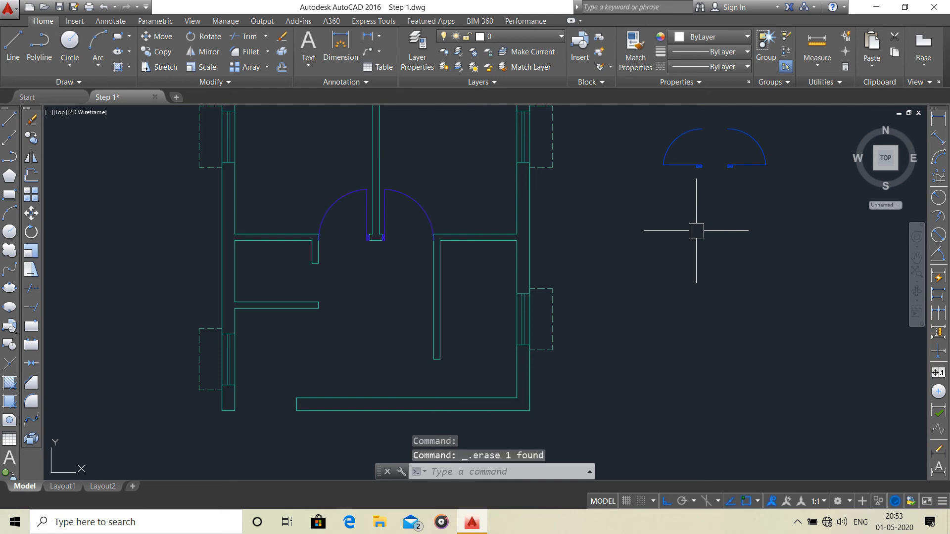
Move the original D1 door by its frame's southeast corner to the end of the bathroom's lower wall, filling the bathroom opening.
scroll(701, 114, up, 2)
click(706, 124)
click(573, 271)
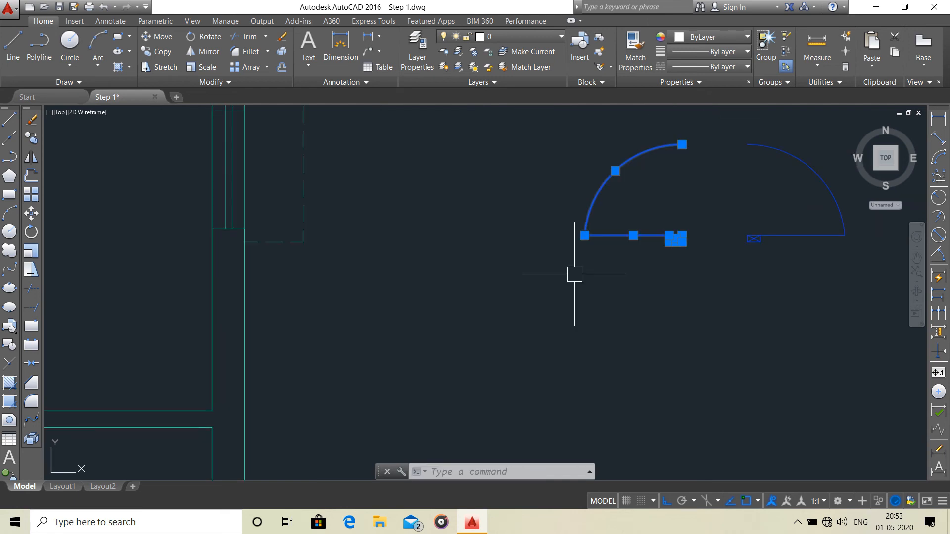
click(153, 39)
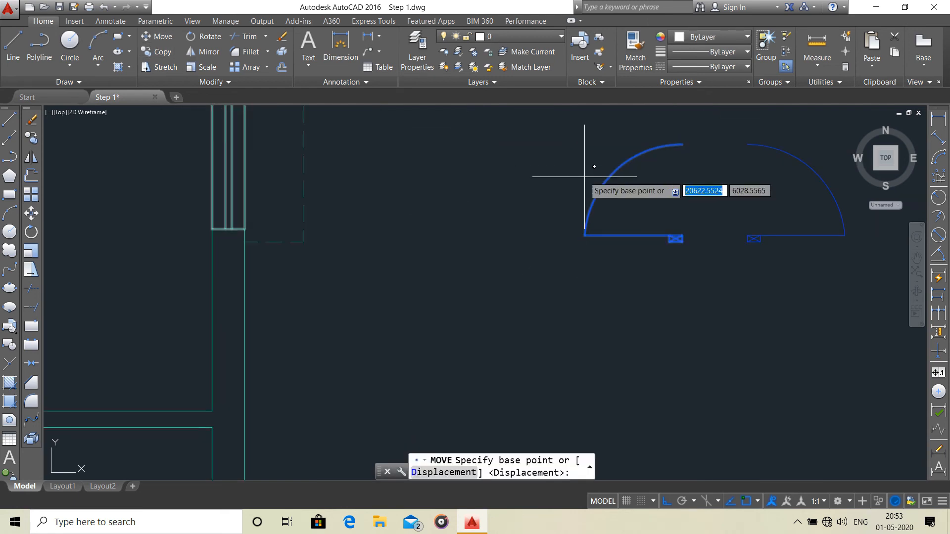
scroll(677, 233, up, 4)
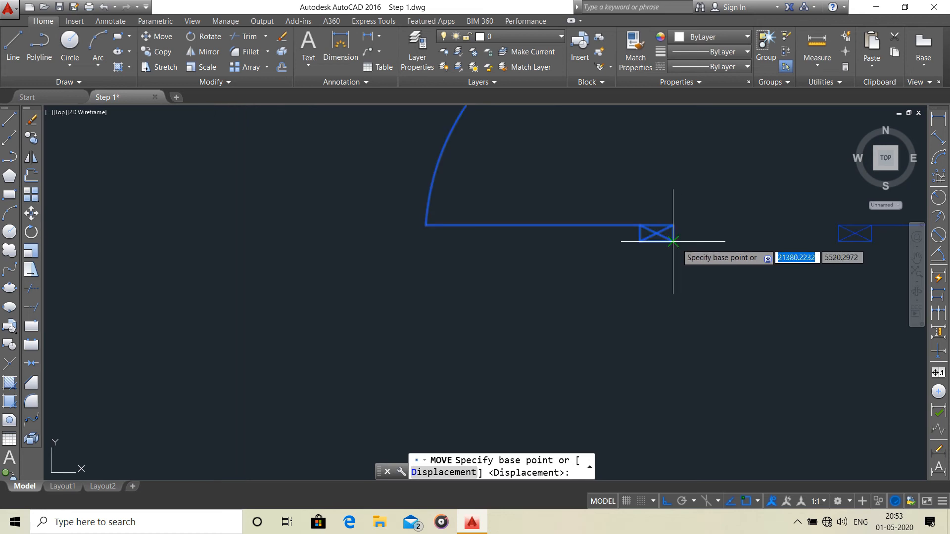
click(674, 228)
scroll(753, 199, down, 4)
scroll(467, 269, up, 3)
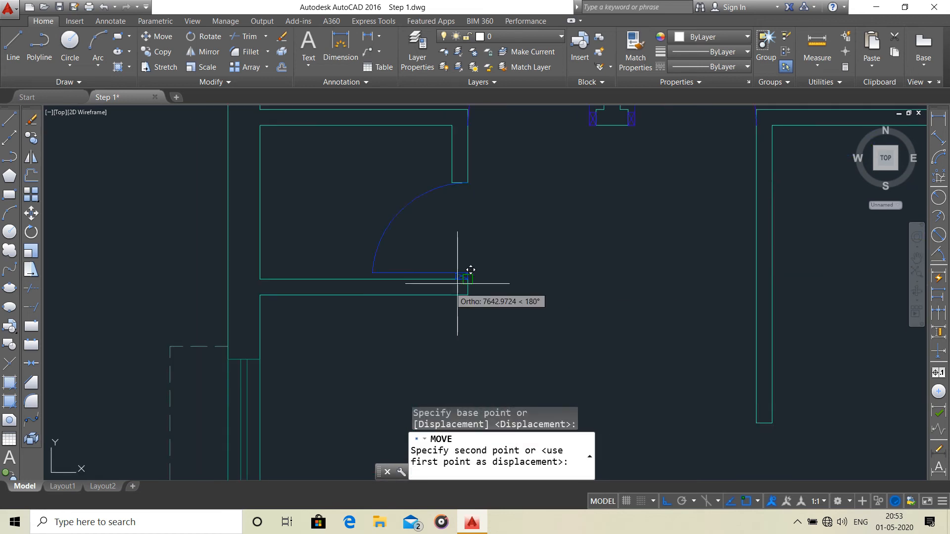
click(478, 277)
scroll(520, 287, down, 3)
scroll(384, 304, down, 2)
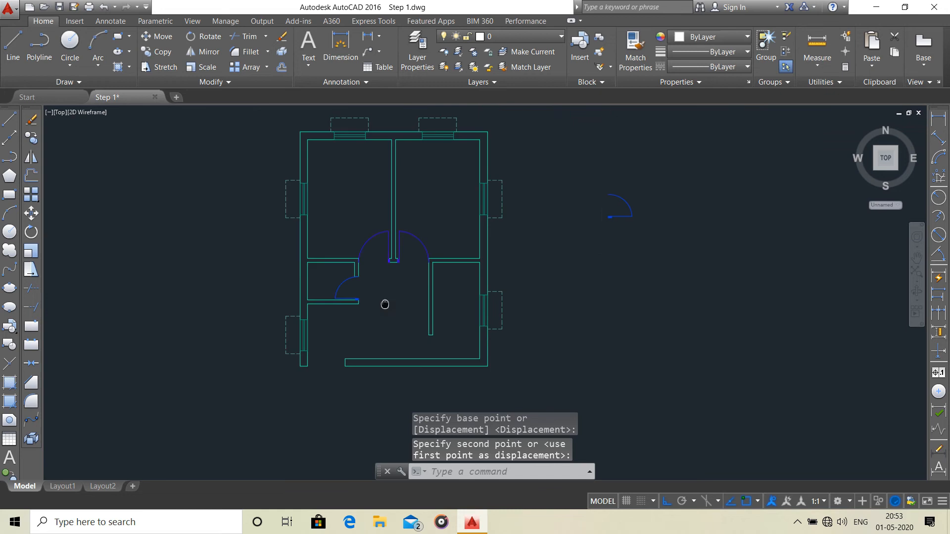
scroll(621, 174, up, 2)
click(617, 179)
click(538, 252)
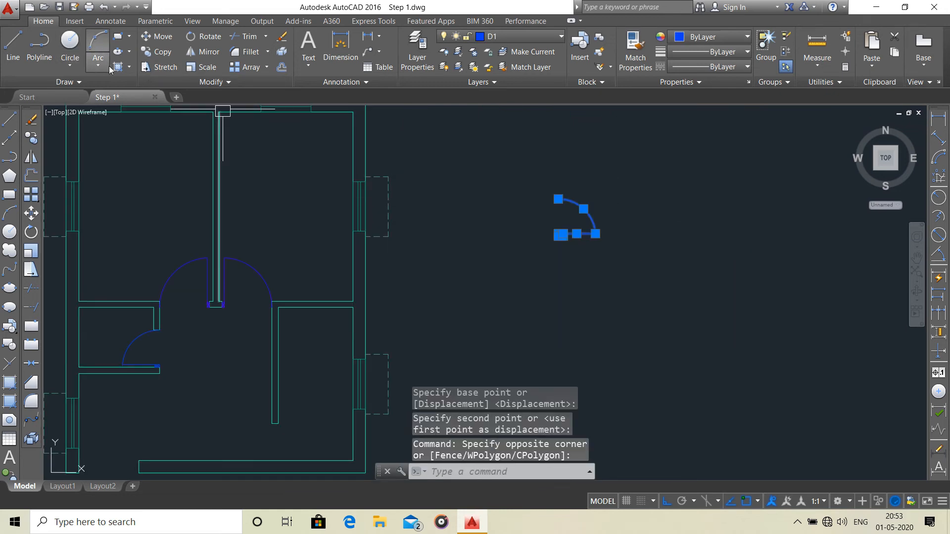
click(157, 36)
scroll(510, 198, up, 4)
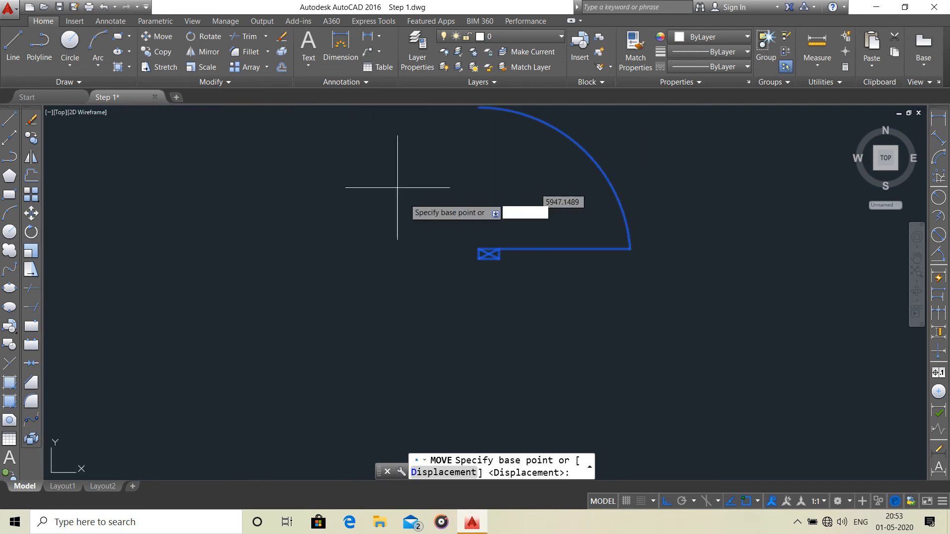
click(483, 256)
scroll(483, 244, down, 8)
scroll(462, 263, up, 7)
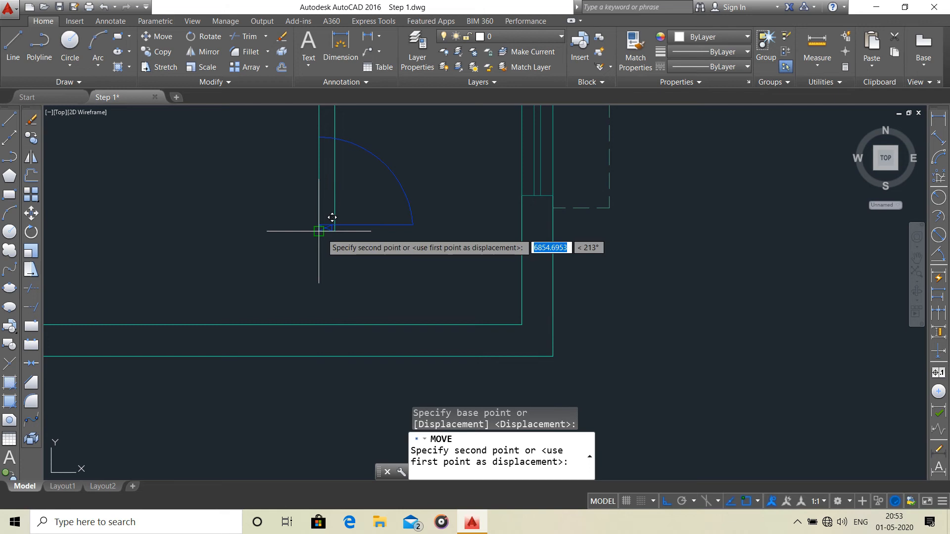
scroll(459, 276, down, 6)
middle_click(472, 250)
key(Escape)
Stretch the lower end of the kitchen partition's west line straight down to the inner line of the south wall.
scroll(479, 219, up, 4)
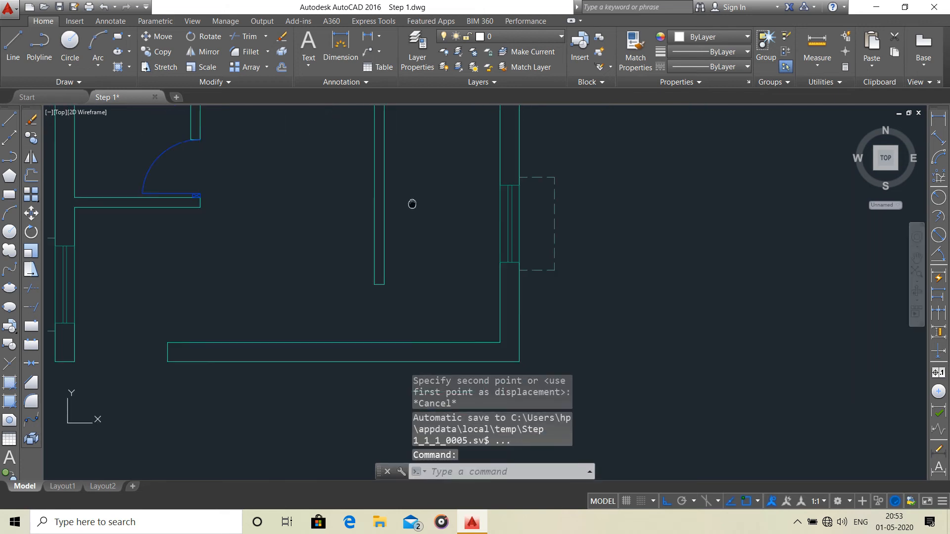
click(385, 204)
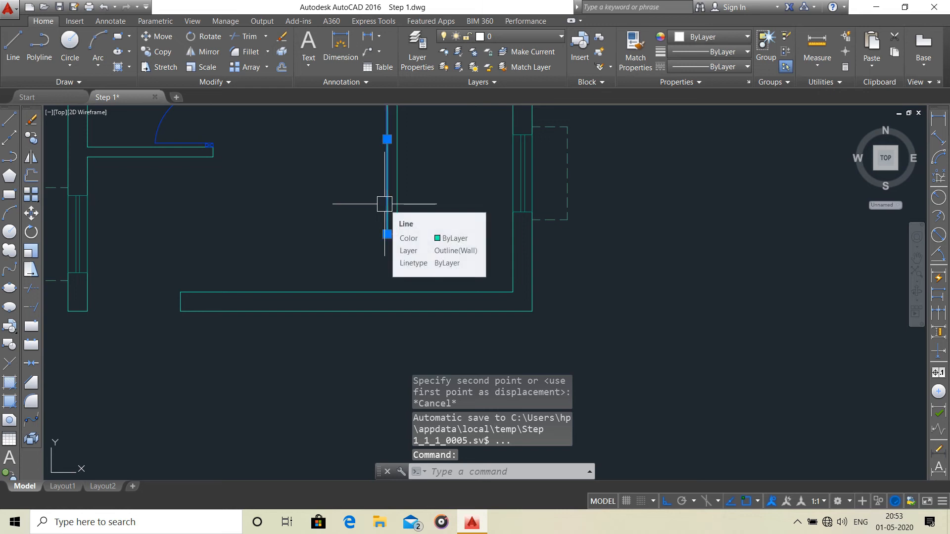
click(387, 234)
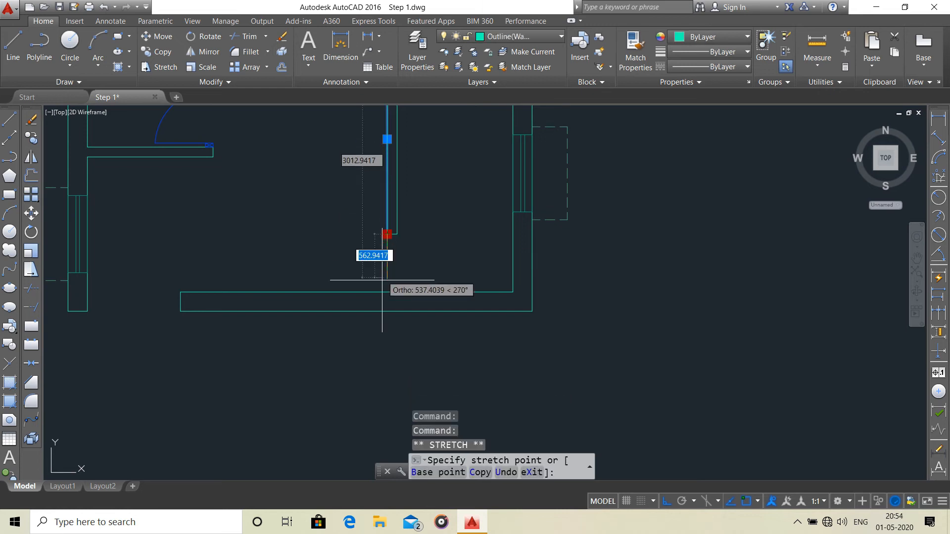
key(Escape)
Move the mirrored D1 door by its frame's southwest corner to where the extended partition line meets the south wall.
scroll(492, 226, down, 4)
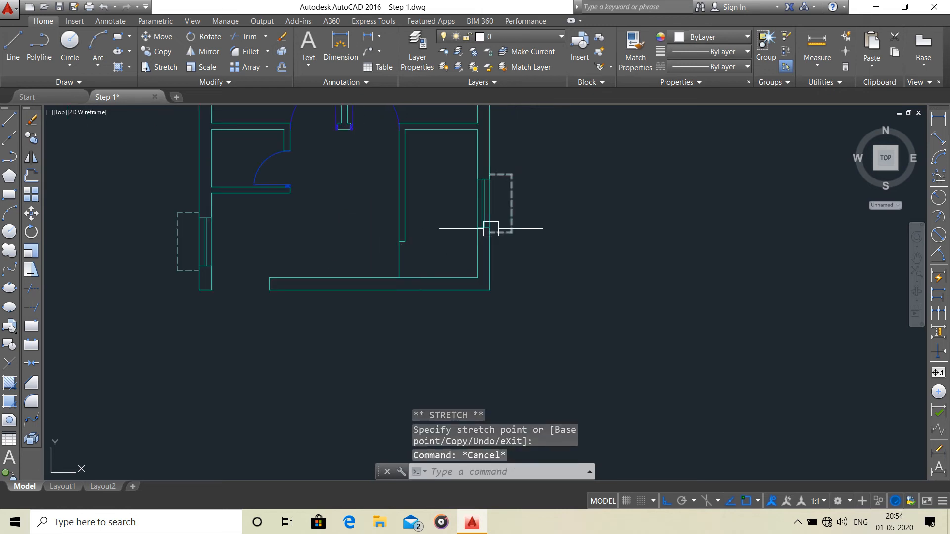
click(552, 175)
click(505, 229)
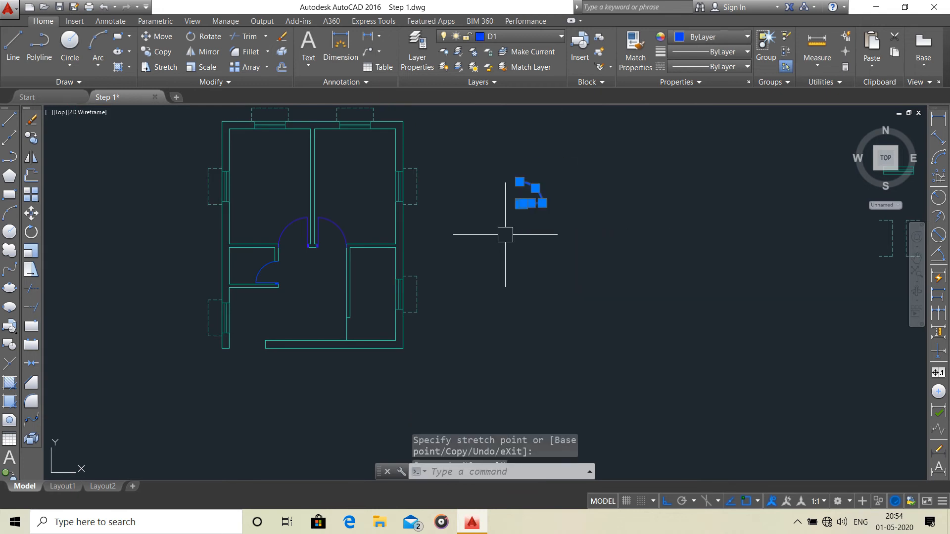
click(160, 37)
scroll(495, 203, up, 4)
scroll(561, 211, up, 3)
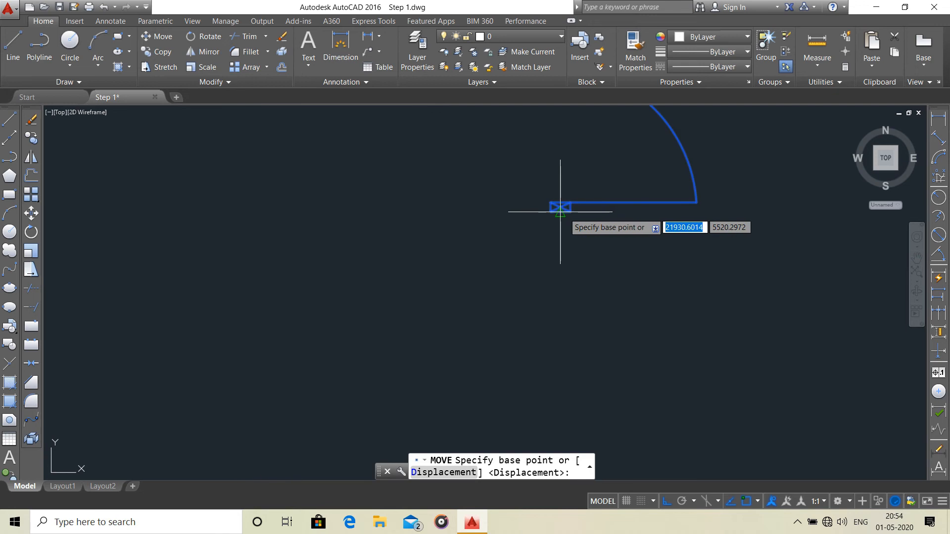
click(550, 212)
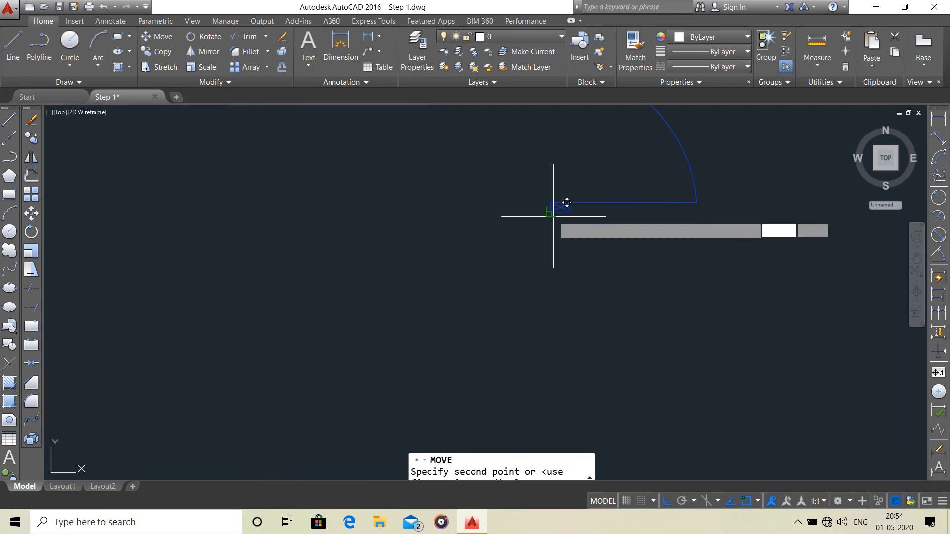
scroll(523, 251, down, 3)
middle_drag(524, 251, 600, 82)
scroll(173, 398, up, 3)
click(189, 401)
scroll(223, 388, down, 2)
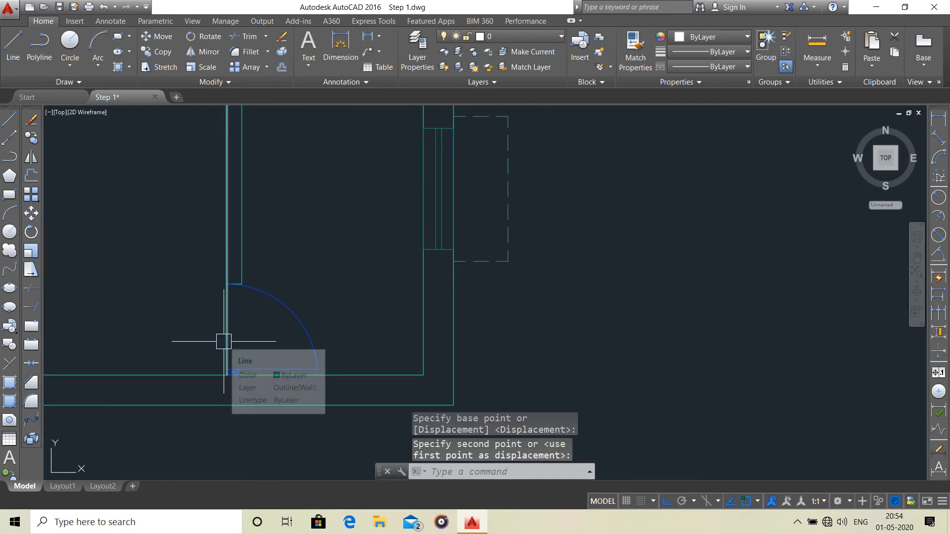
Stretch the extended partition line's lower end 750 mm back up to the end of the kitchen partition.
click(226, 352)
click(227, 375)
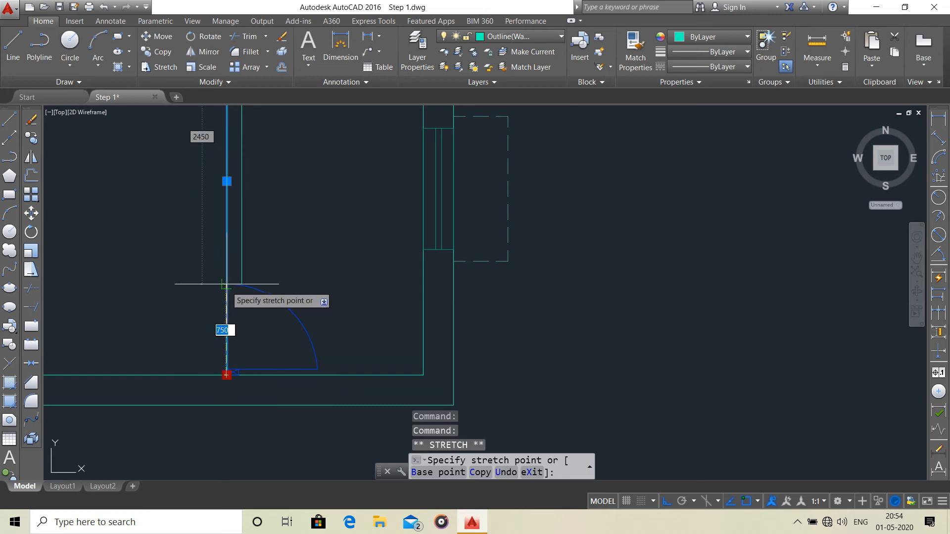
key(Escape)
Draw a circle with a radius of 600 mm in the empty area east of the floor plan.
scroll(229, 328, down, 3)
middle_drag(231, 330, 337, 315)
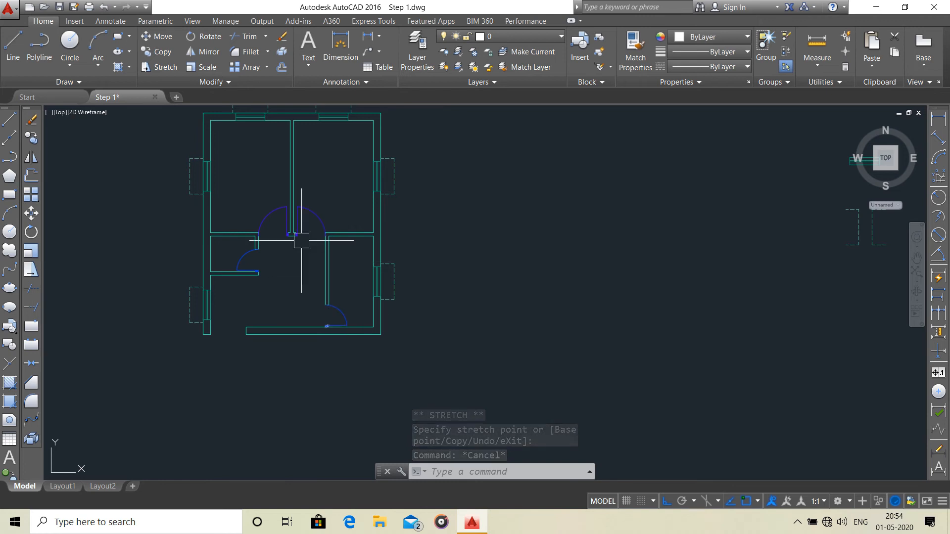
middle_drag(264, 298, 264, 284)
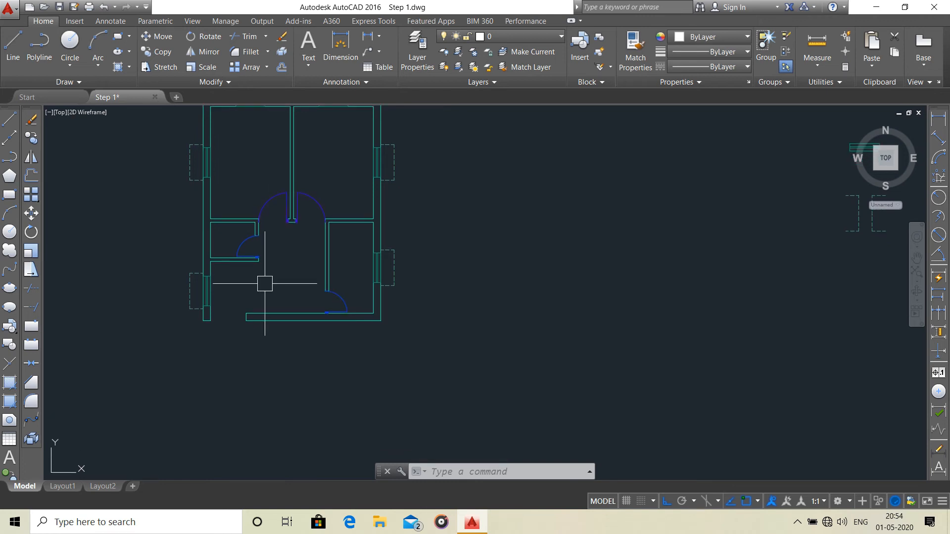
scroll(265, 292, down, 3)
scroll(292, 273, up, 3)
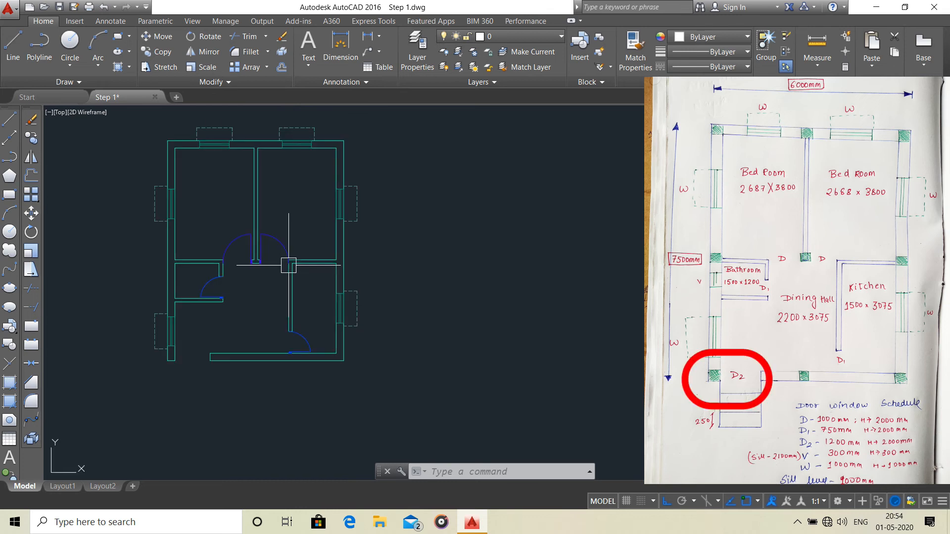
scroll(269, 251, up, 3)
middle_drag(274, 281, 299, 258)
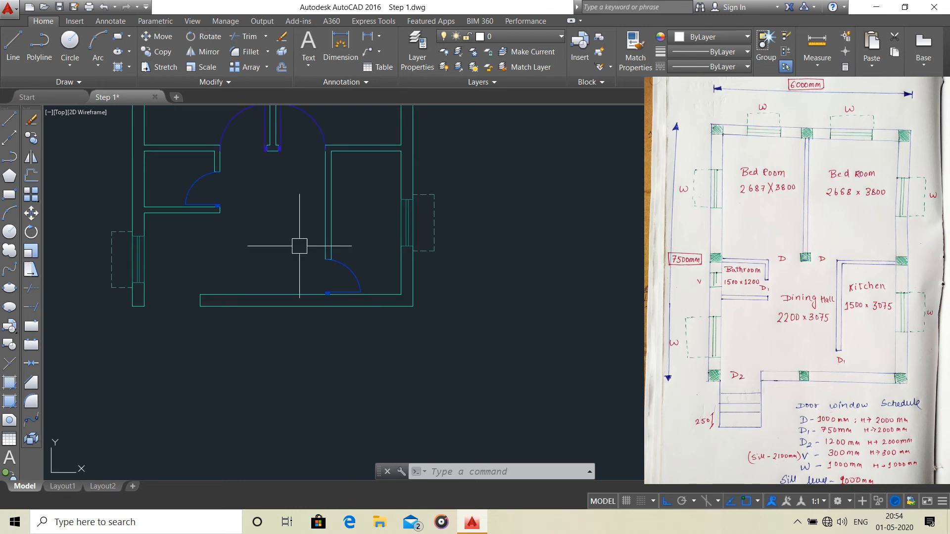
click(69, 40)
scroll(504, 214, down, 3)
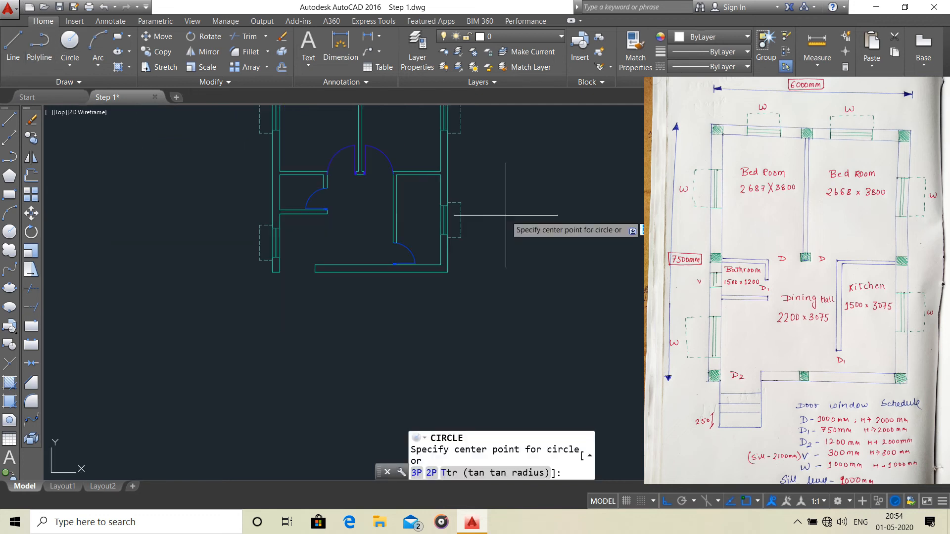
middle_drag(505, 213, 413, 250)
click(446, 230)
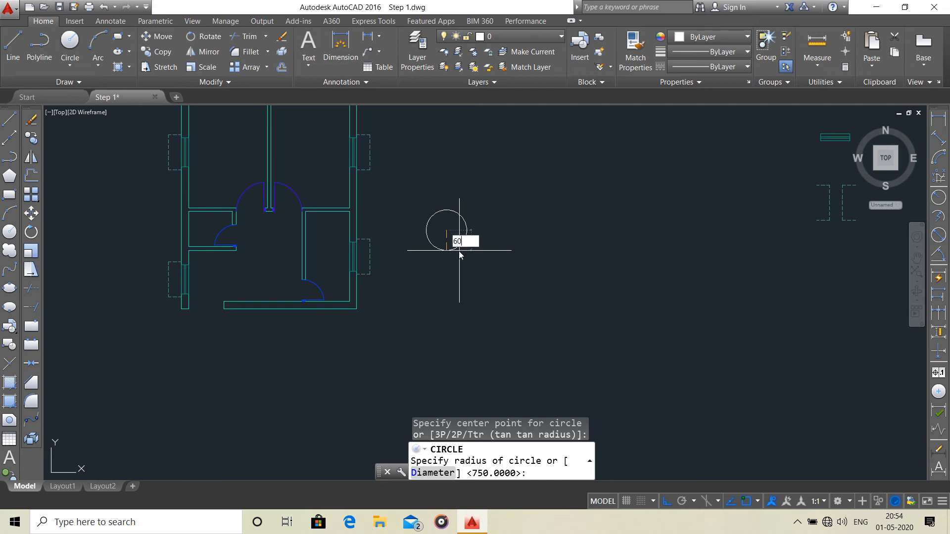
key(Return)
Draw a vertical line through the circle's centre, starting above the circle and ending below it.
scroll(452, 231, up, 6)
scroll(445, 240, down, 4)
middle_drag(445, 244, 450, 277)
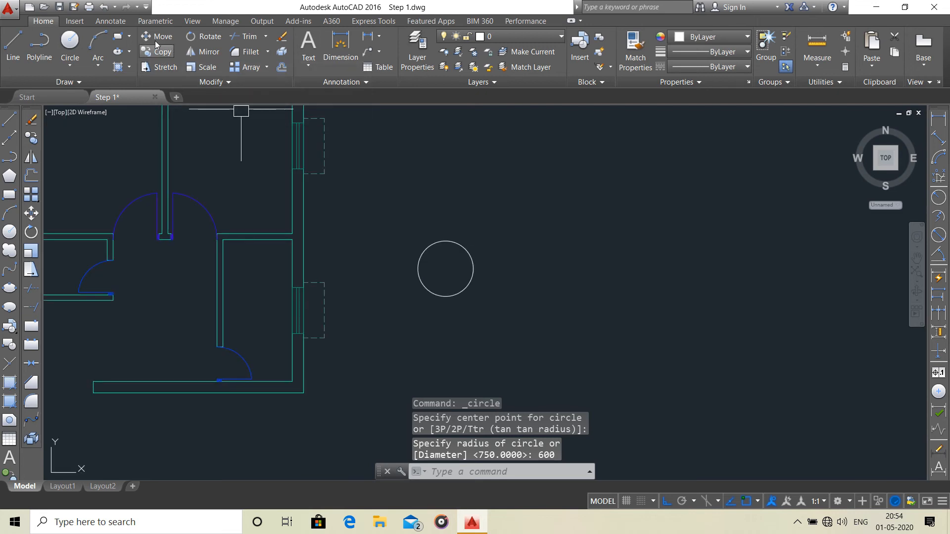
click(13, 47)
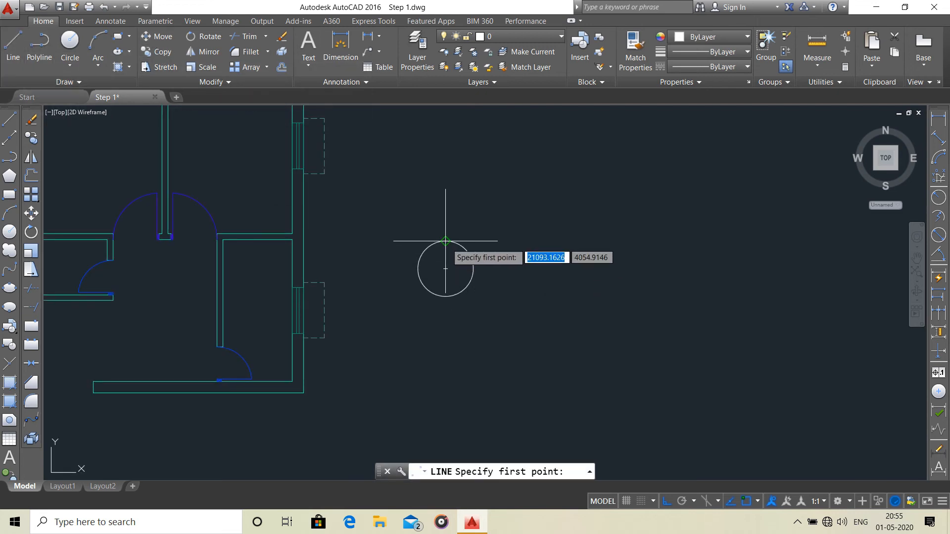
click(445, 224)
click(445, 335)
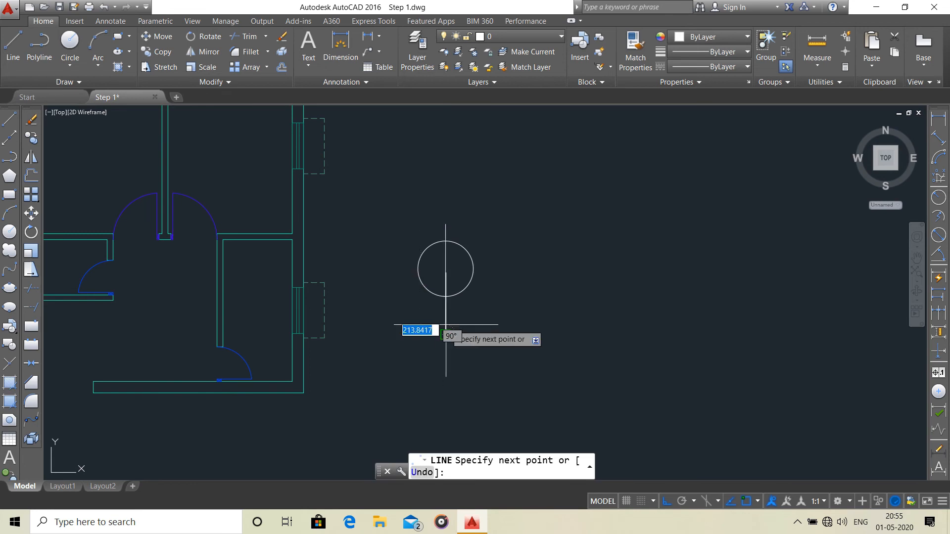
key(Escape)
Draw a horizontal line from the circle's west quadrant through its centre to a point beyond the east side.
click(13, 47)
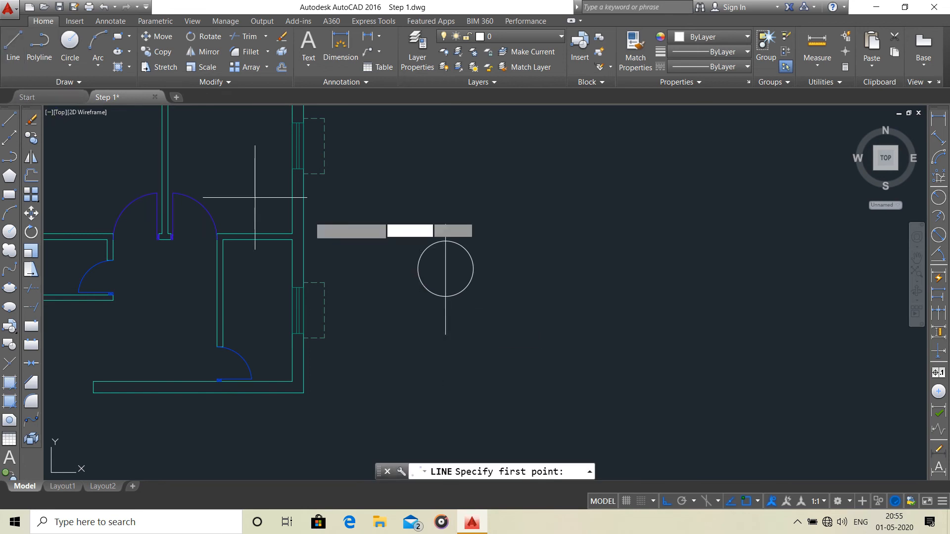
click(418, 269)
click(536, 269)
key(Escape)
Examine the entrance opening in the south wall and compare it with the circle and its crossing lines.
scroll(518, 289, up, 4)
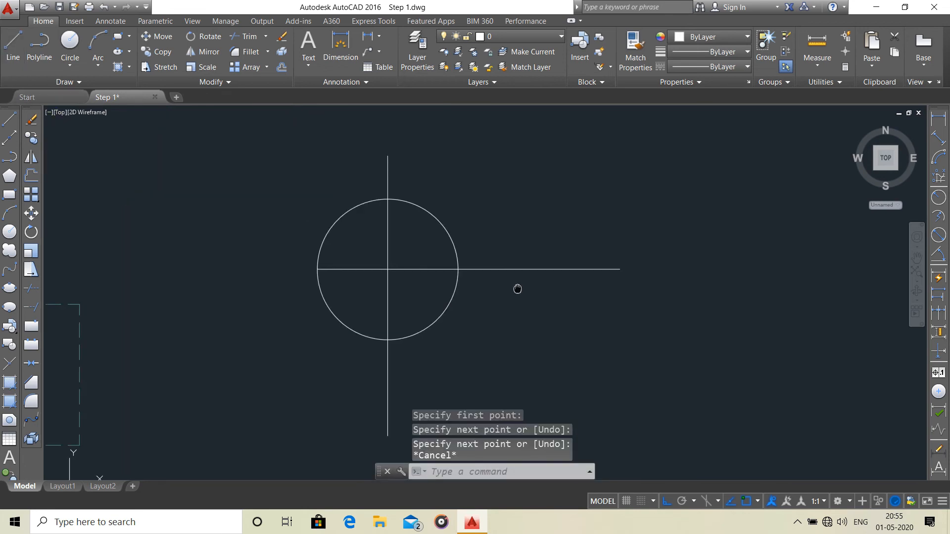
scroll(504, 267, down, 2)
middle_drag(509, 274, 624, 229)
scroll(616, 242, down, 2)
middle_drag(415, 358, 577, 284)
scroll(584, 280, down, 2)
scroll(450, 293, up, 4)
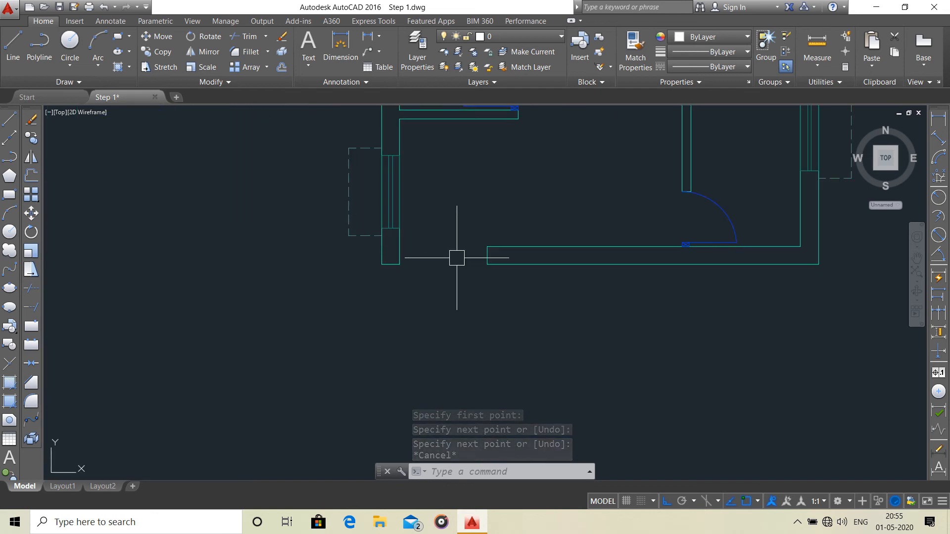
middle_drag(453, 261, 389, 299)
middle_drag(643, 259, 397, 341)
scroll(494, 300, down, 2)
scroll(523, 263, up, 5)
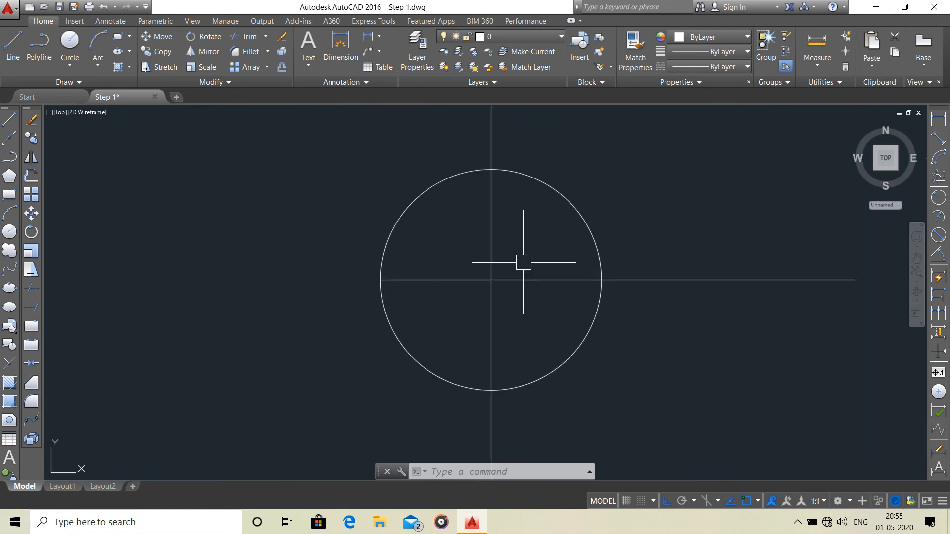
middle_drag(517, 293, 511, 271)
scroll(515, 267, down, 4)
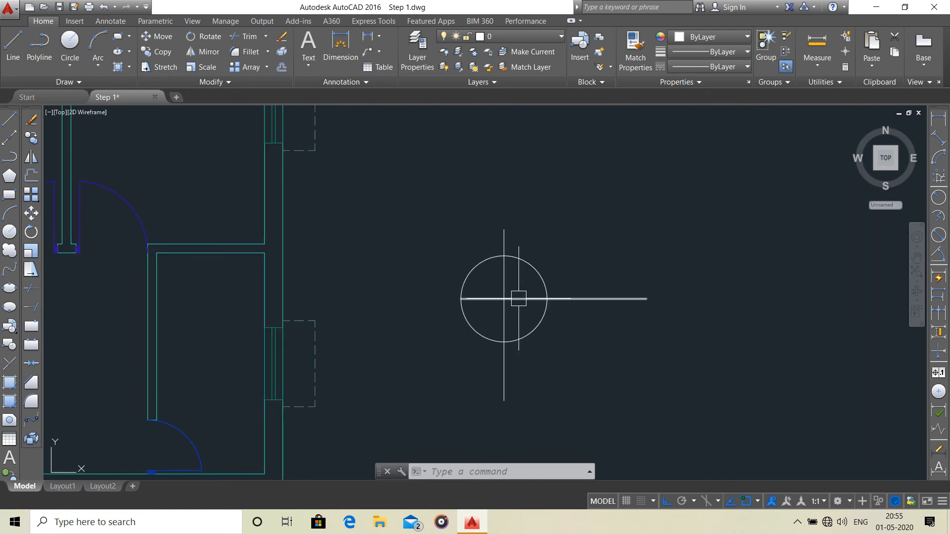
middle_drag(523, 331, 475, 309)
scroll(482, 250, up, 4)
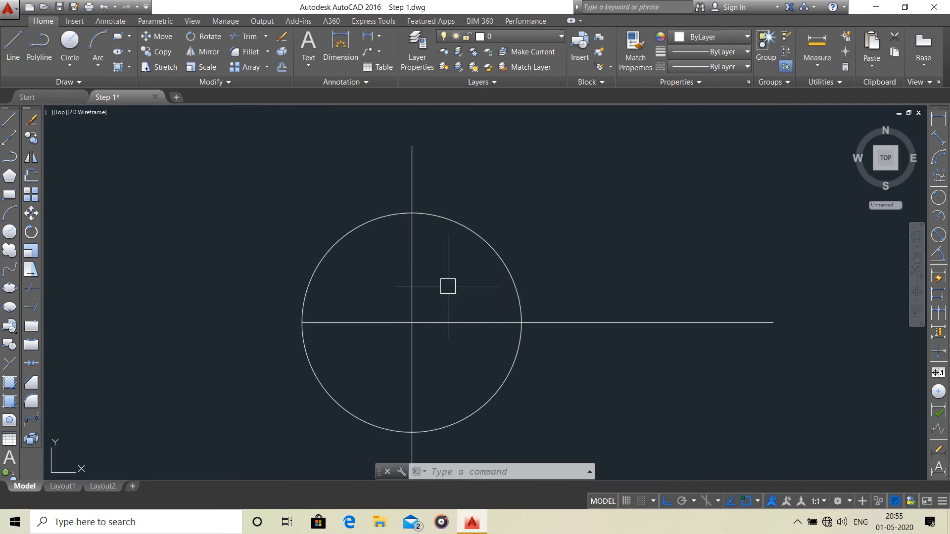
middle_drag(438, 253, 253, 264)
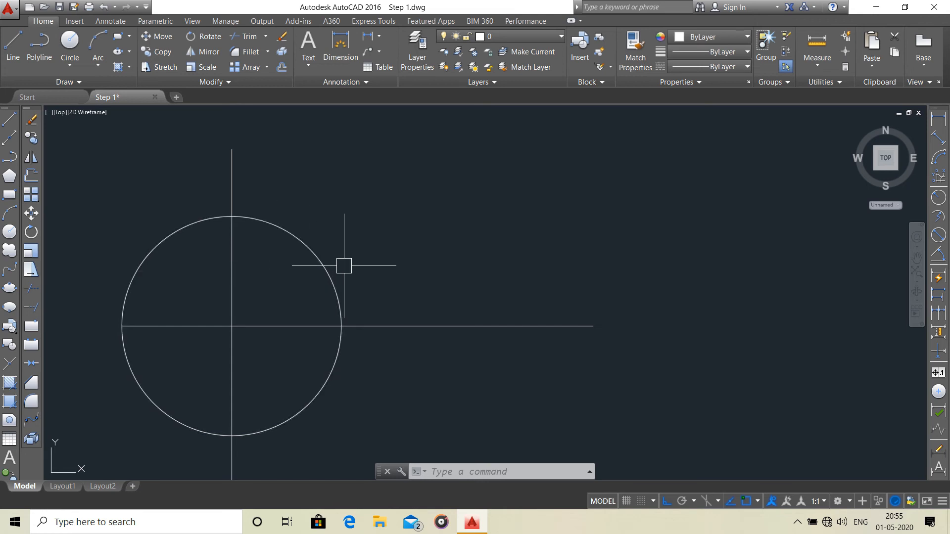
Trim the circle and both crossing lines down to the northeast quarter arc with its two radius lines.
text(r)
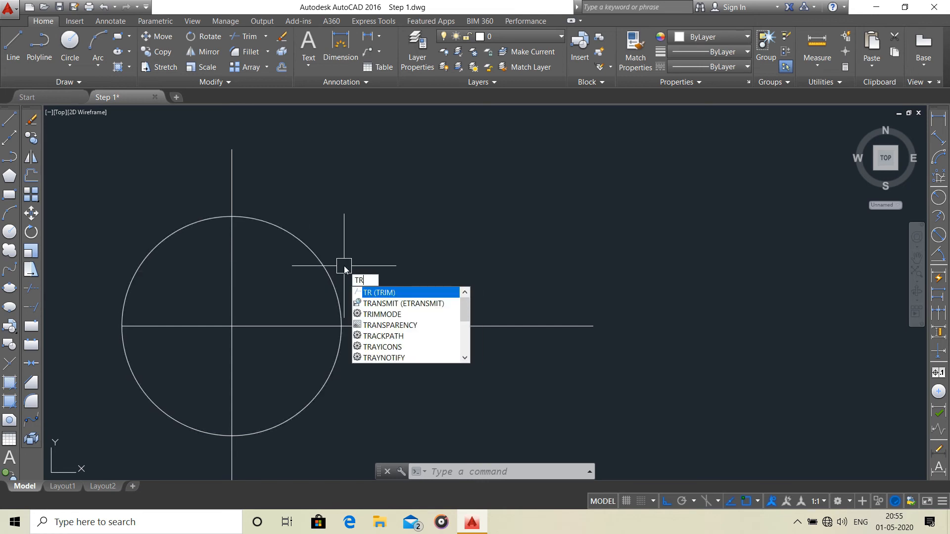
key(Return)
key(Return)
click(201, 203)
middle_drag(135, 354, 165, 265)
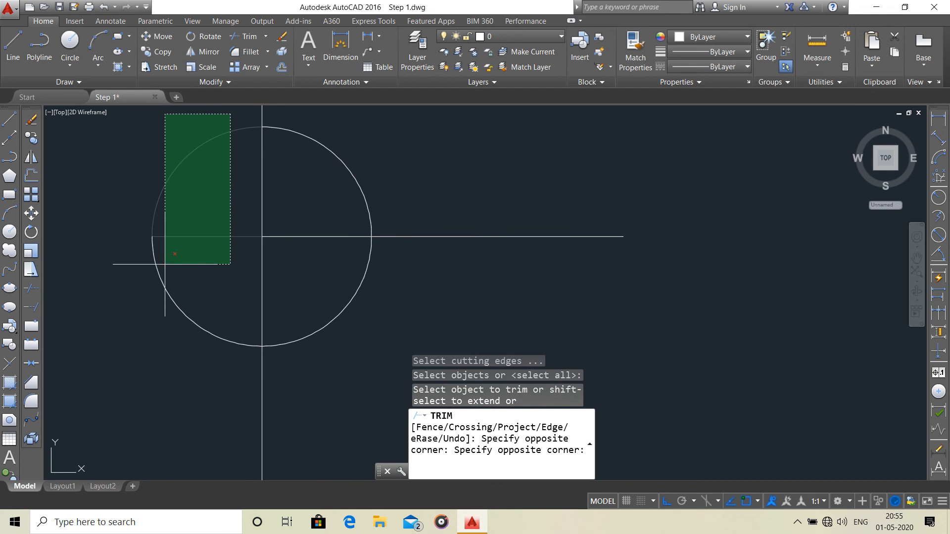
click(138, 363)
click(471, 301)
click(170, 388)
scroll(278, 324, down, 5)
middle_drag(278, 323, 274, 361)
scroll(281, 277, up, 5)
click(283, 265)
click(221, 291)
middle_drag(424, 375, 400, 347)
click(400, 347)
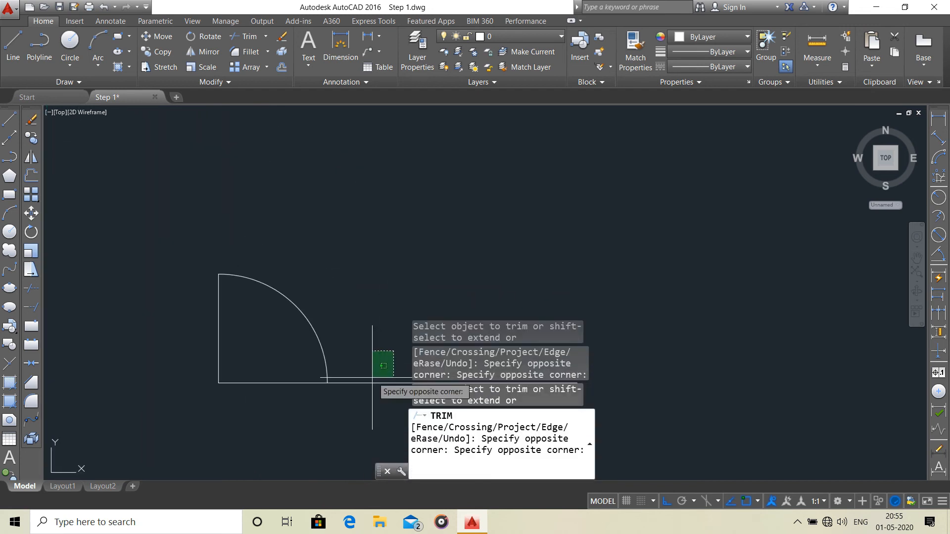
click(364, 387)
key(Escape)
scroll(379, 307, down, 5)
scroll(382, 296, up, 5)
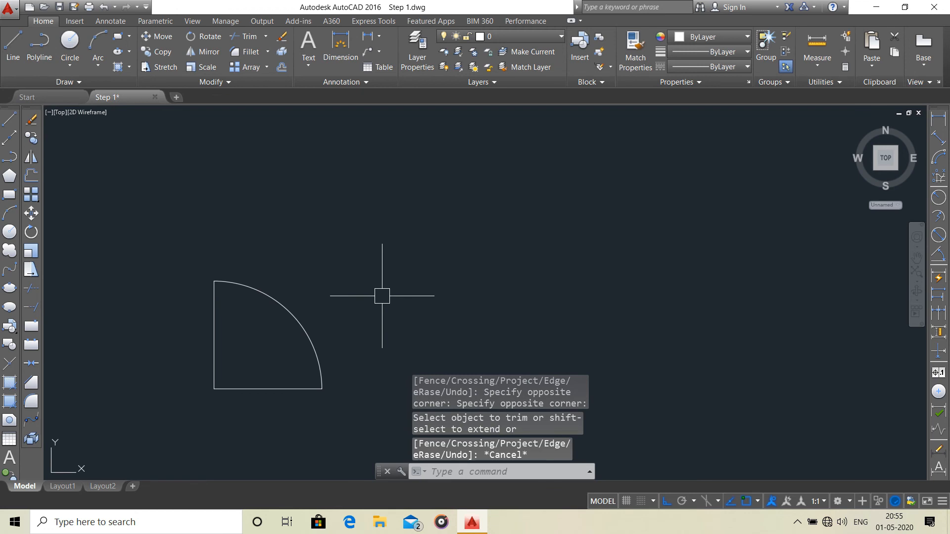
Offset the quarter circle's vertical and horizontal edges 50 mm inward.
text(o)
key(Return)
key(Return)
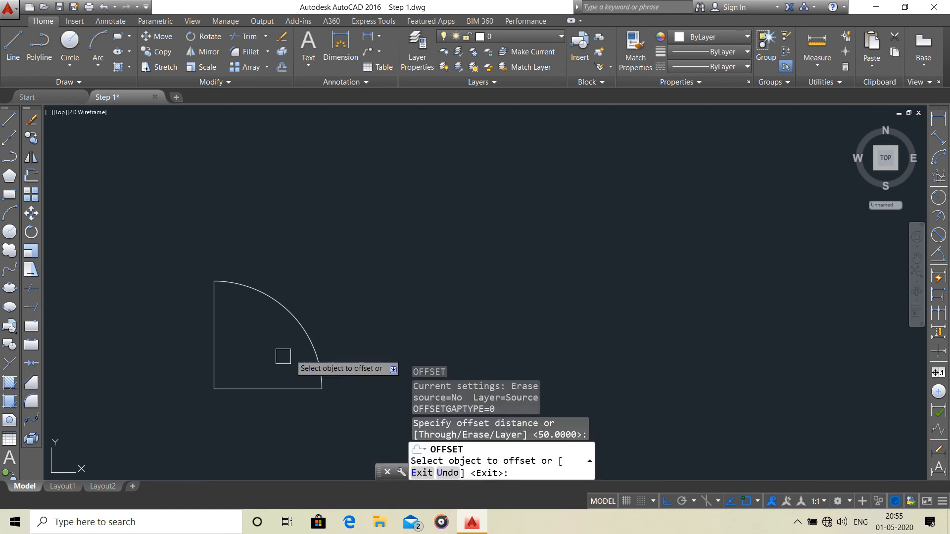
click(233, 392)
click(239, 346)
click(217, 360)
click(239, 346)
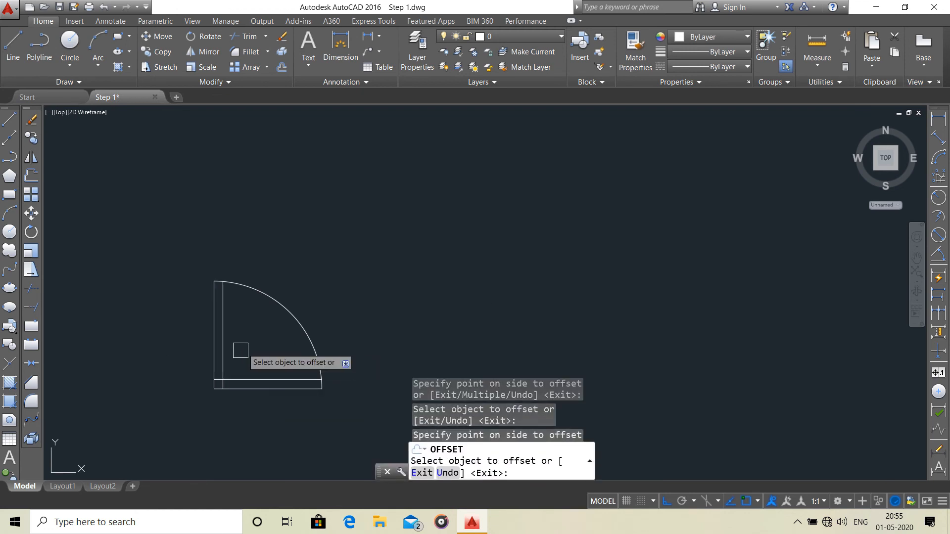
click(227, 381)
key(Escape)
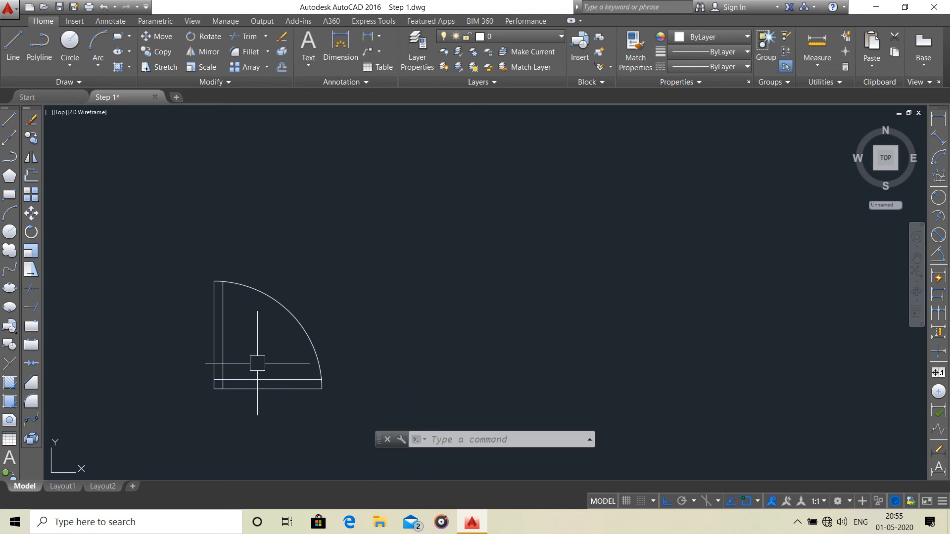
Trim the arc's end between the two vertical lines and the outer vertical line above the offset horizontal line.
text(tr)
key(Return)
key(Return)
scroll(222, 278, up, 5)
click(203, 300)
click(191, 263)
scroll(191, 276, down, 5)
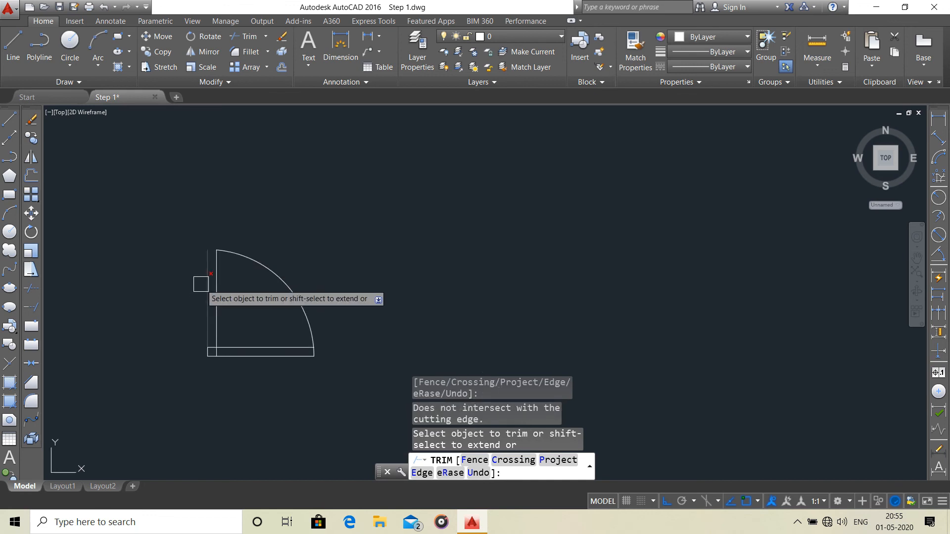
click(204, 299)
key(Escape)
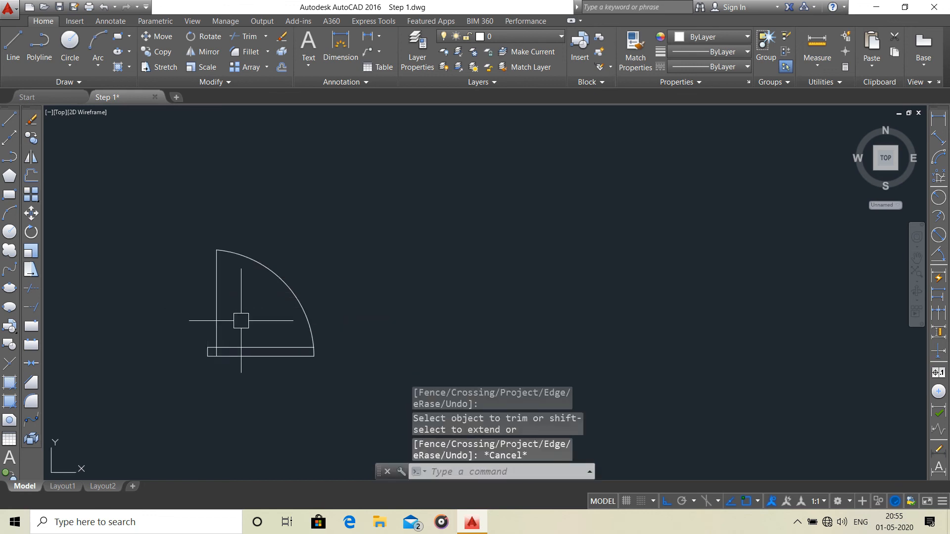
Offset the upper horizontal line another 50 mm upward.
text(o)
key(Return)
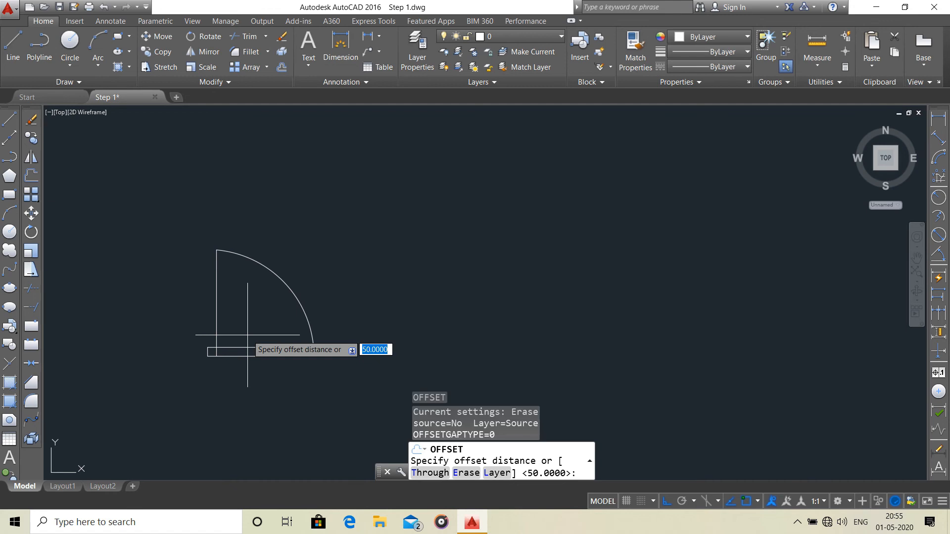
key(Return)
click(237, 348)
click(256, 309)
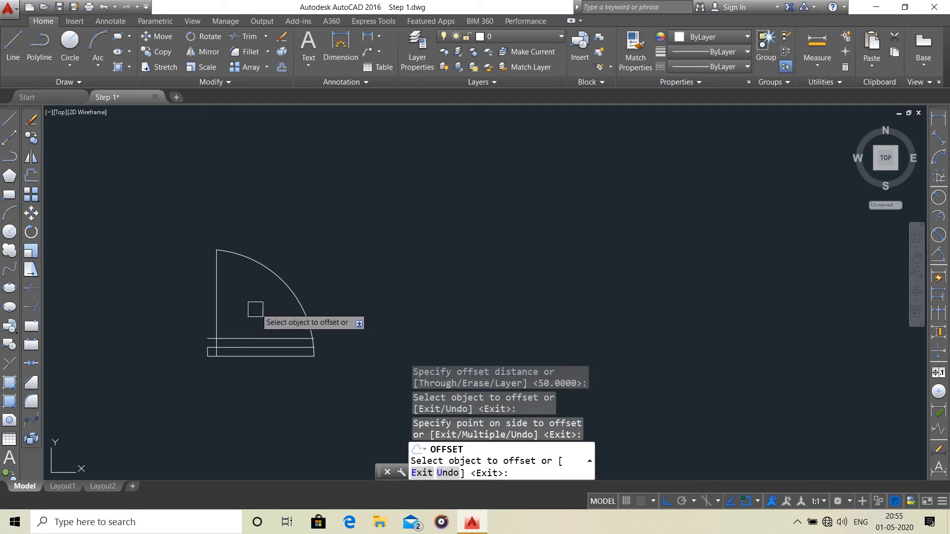
key(Escape)
Stretch the short west edge up to the uppermost horizontal line and erase the middle horizontal line.
scroll(218, 329, up, 3)
click(181, 368)
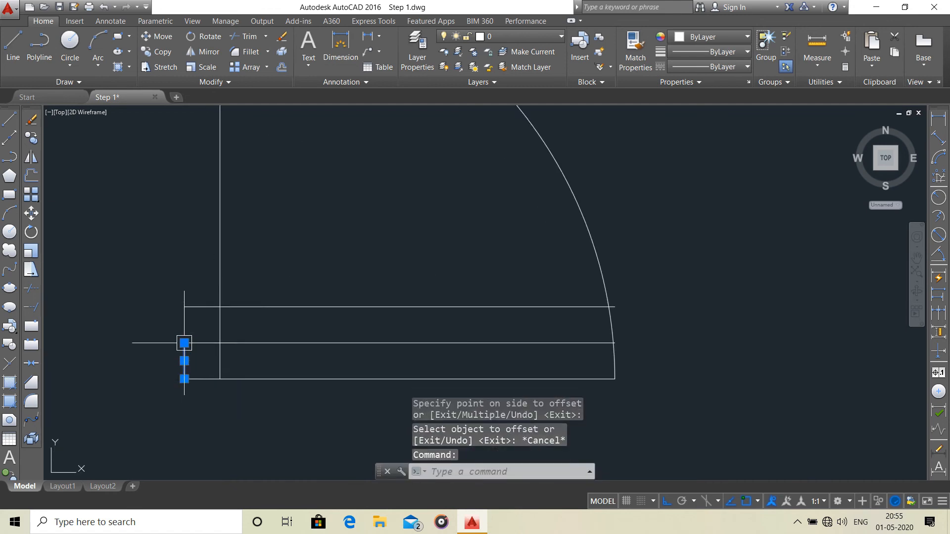
click(184, 343)
click(185, 306)
key(Escape)
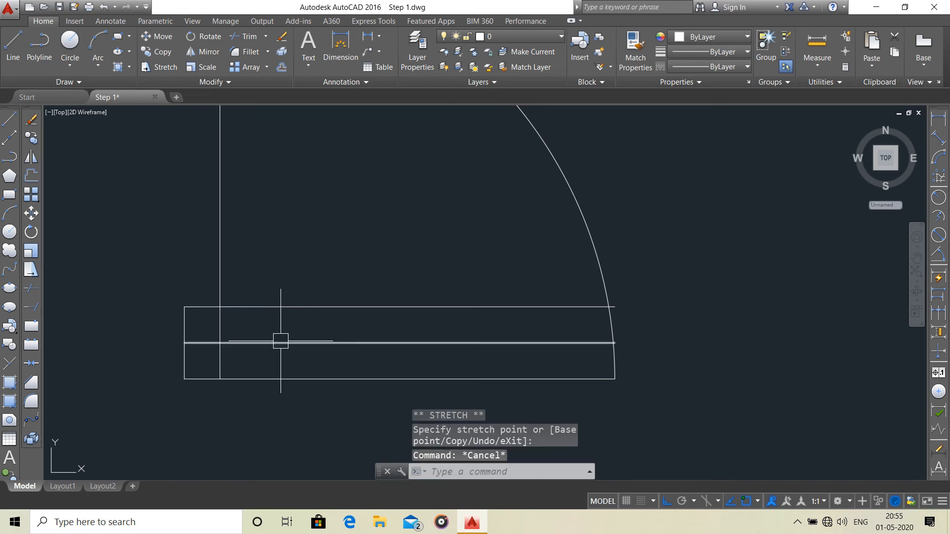
click(280, 343)
key(Delete)
Trim the two horizontal lines between the door's vertical line and the arc, leaving the small frame rectangle.
scroll(284, 343, down, 2)
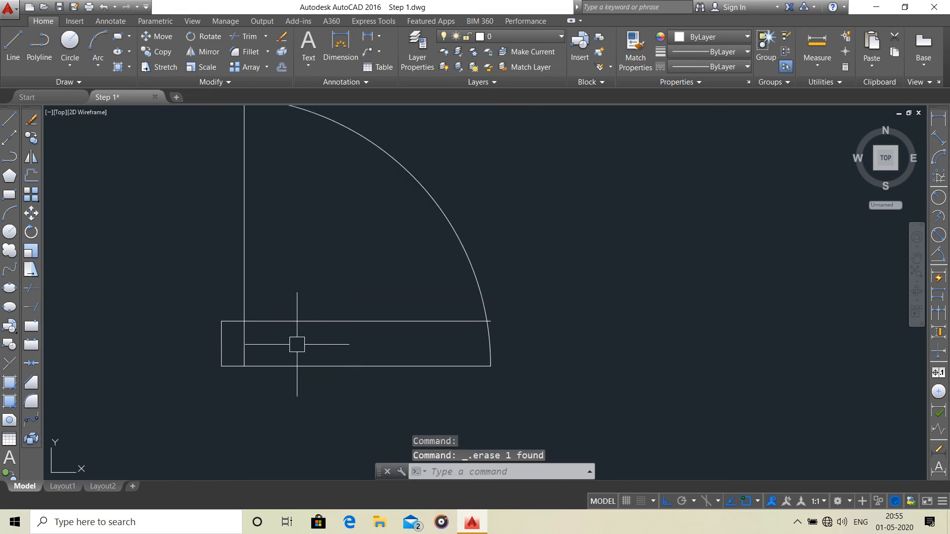
key(Return)
key(Return)
click(312, 336)
click(285, 403)
key(Escape)
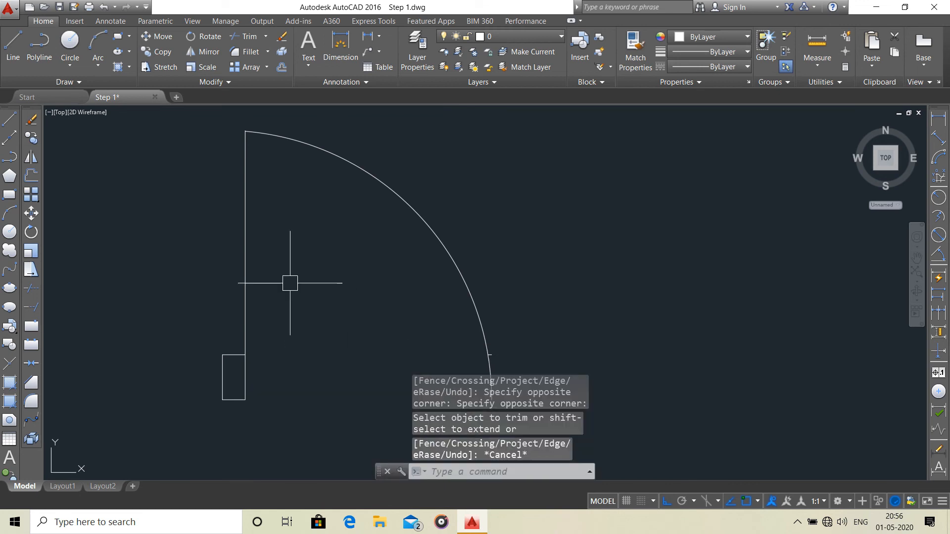
Draw two crossing diagonal lines between the opposite corners of the small frame rectangle.
click(13, 47)
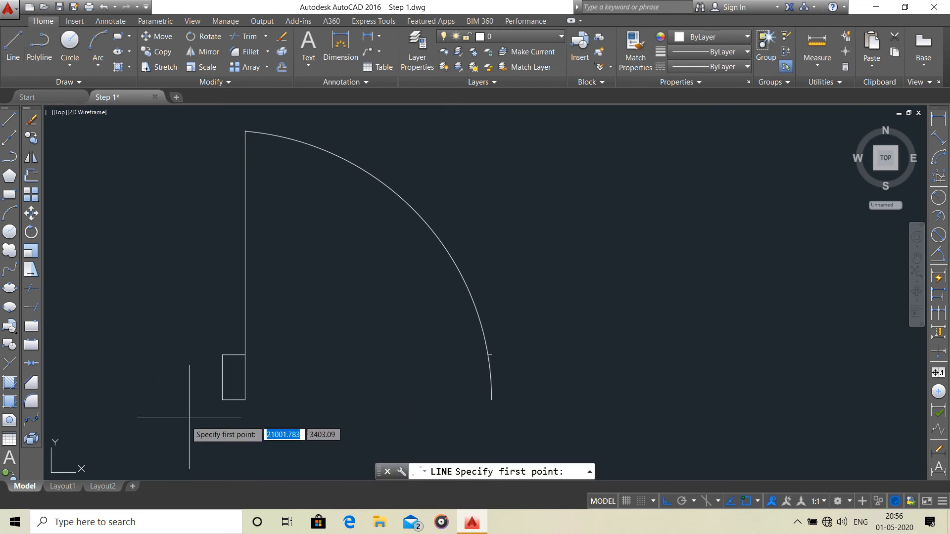
click(223, 399)
key(Escape)
right_click(169, 283)
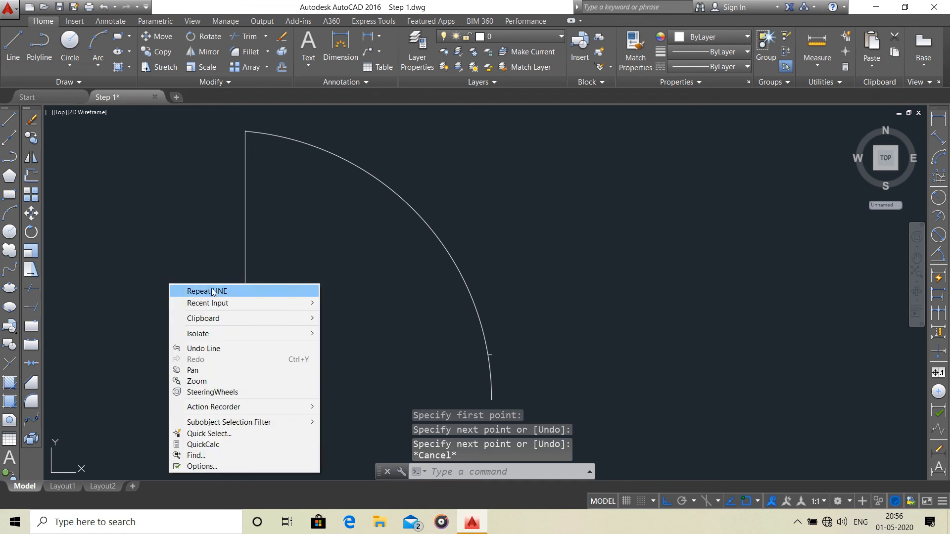
click(213, 292)
click(222, 355)
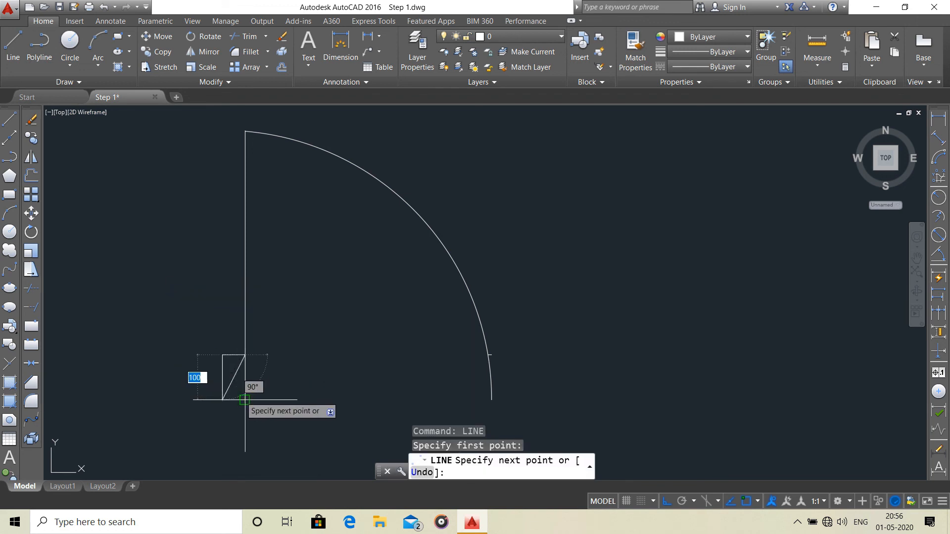
click(245, 400)
key(Escape)
Erase the short leftover horizontal line piece near the arc's lower end.
scroll(348, 377, down, 4)
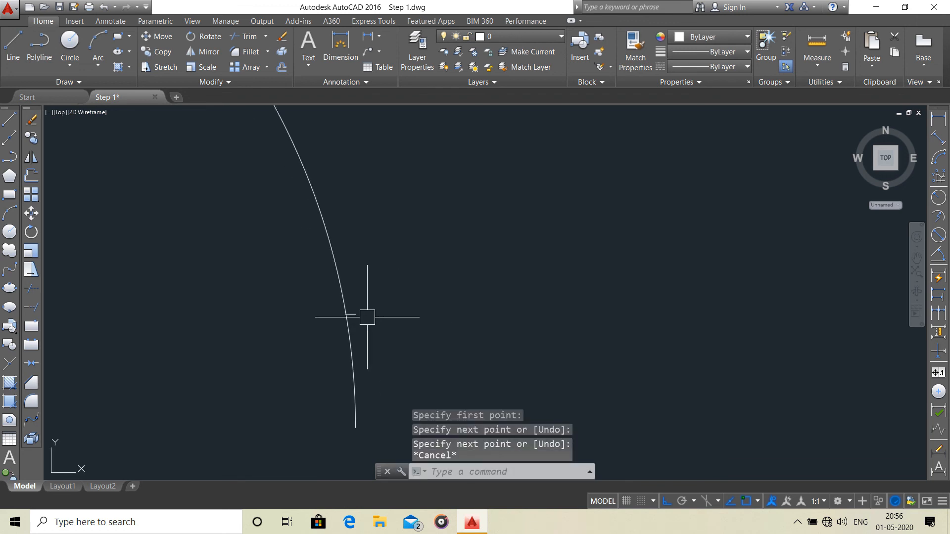
click(354, 315)
key(Delete)
Assign the complete door symbol, including its frame and arc, to the D2 layer.
scroll(407, 322, down, 5)
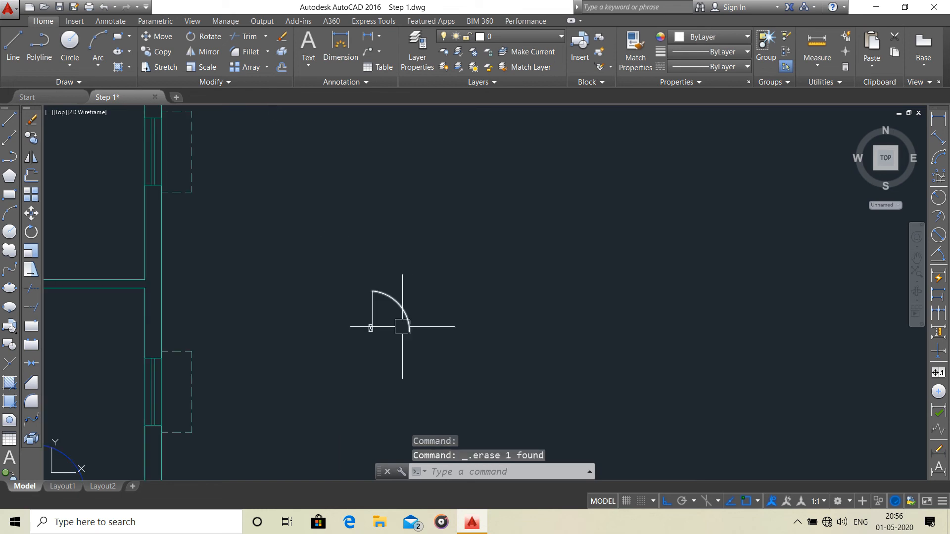
click(426, 269)
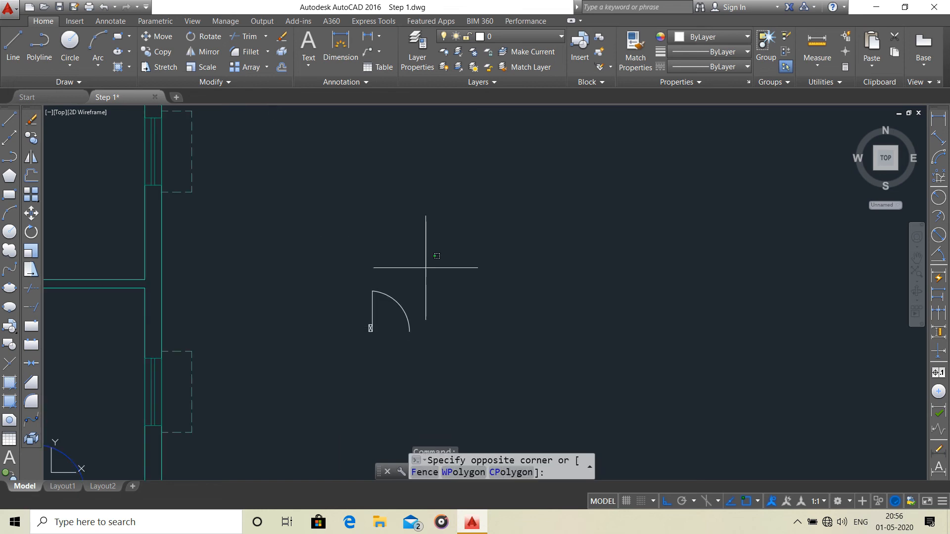
click(341, 349)
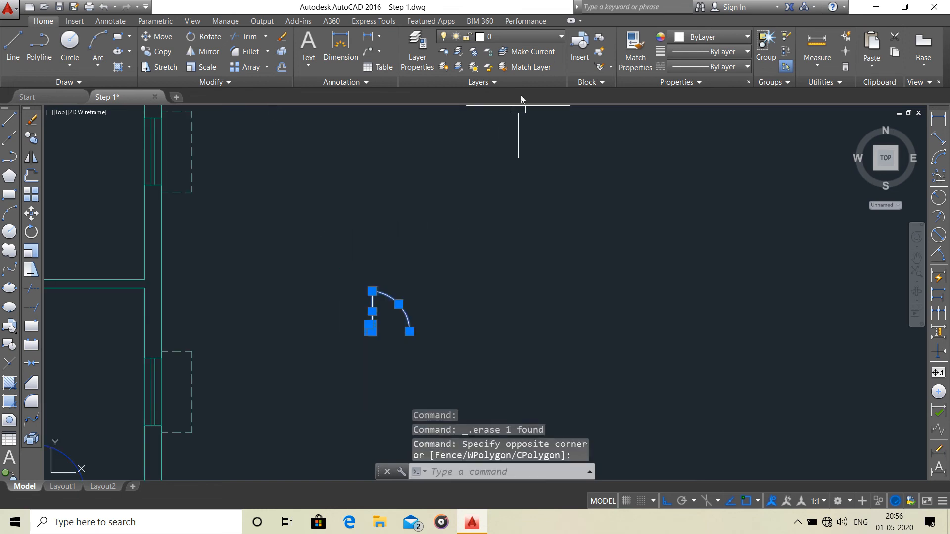
click(539, 38)
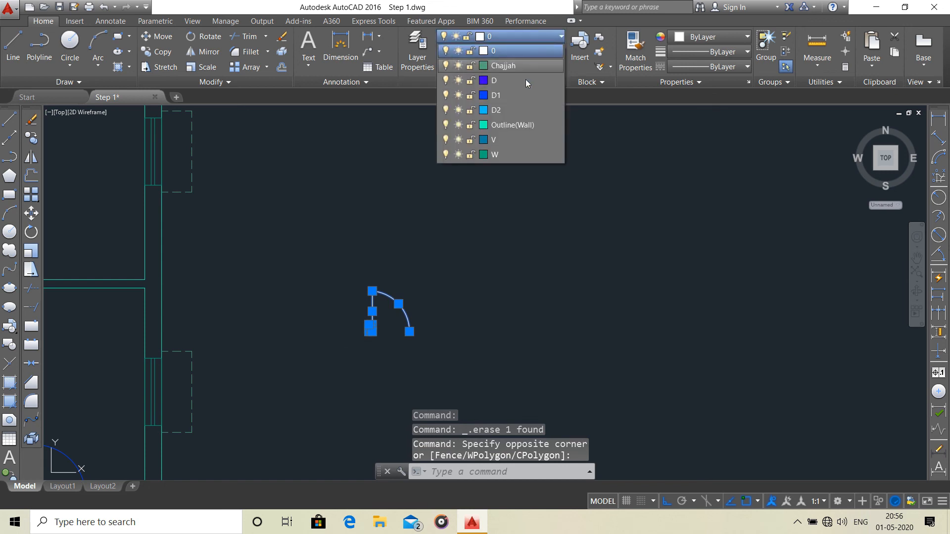
click(507, 110)
scroll(441, 250, down, 6)
scroll(447, 261, up, 3)
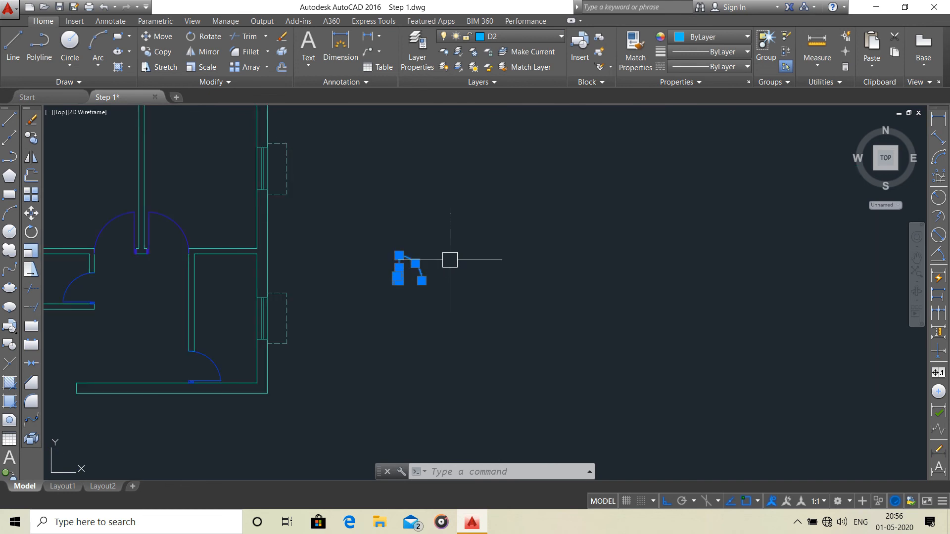
click(462, 208)
key(Escape)
scroll(457, 209, up, 2)
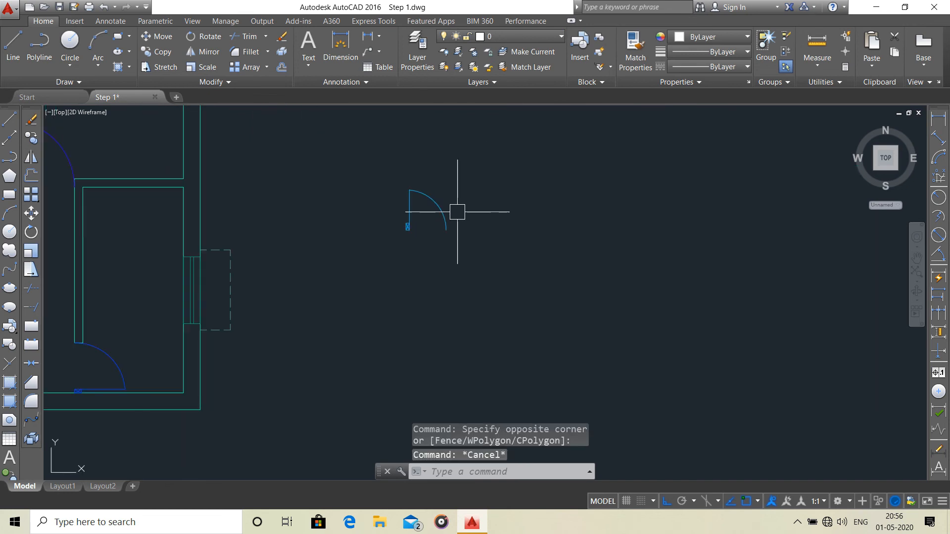
Group the D2 door symbol and mirror it about a vertical line through the arc's lower end, keeping the original leaf.
click(459, 187)
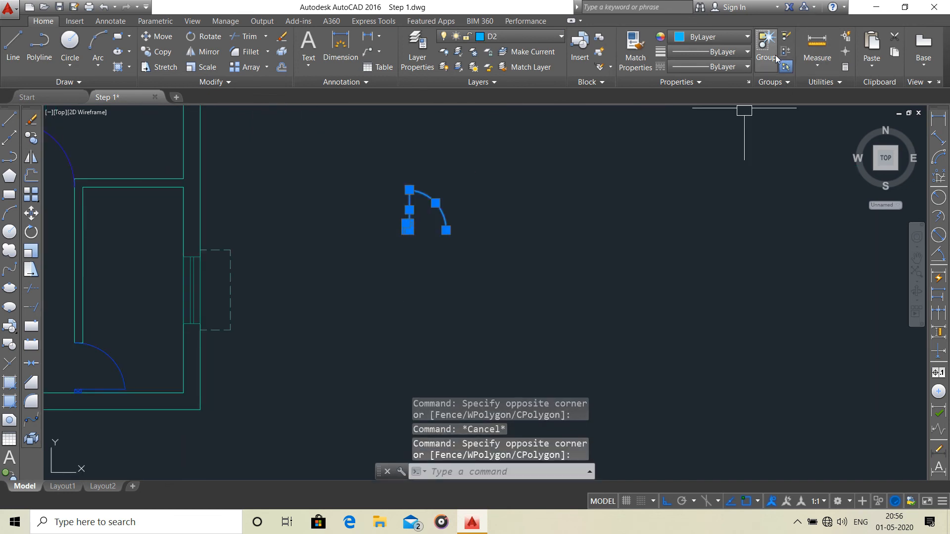
click(766, 49)
click(500, 172)
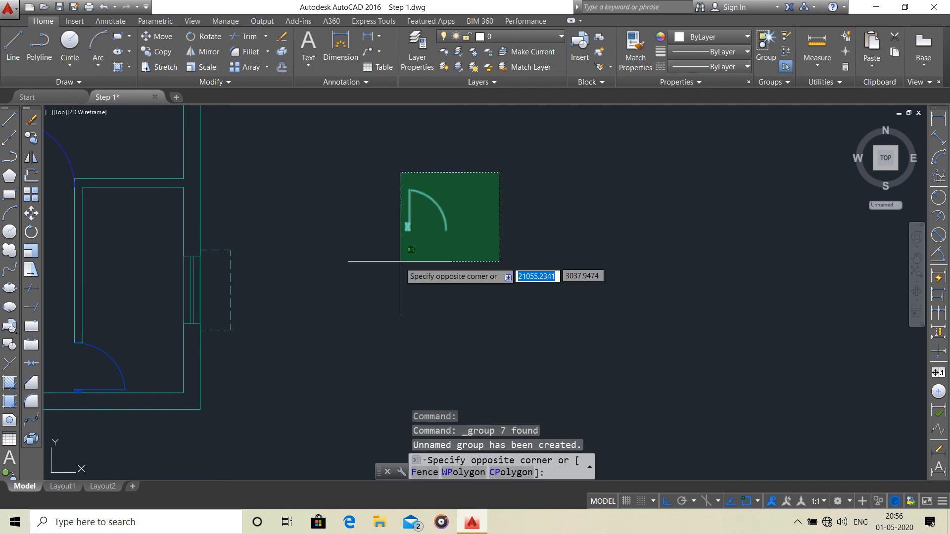
click(391, 271)
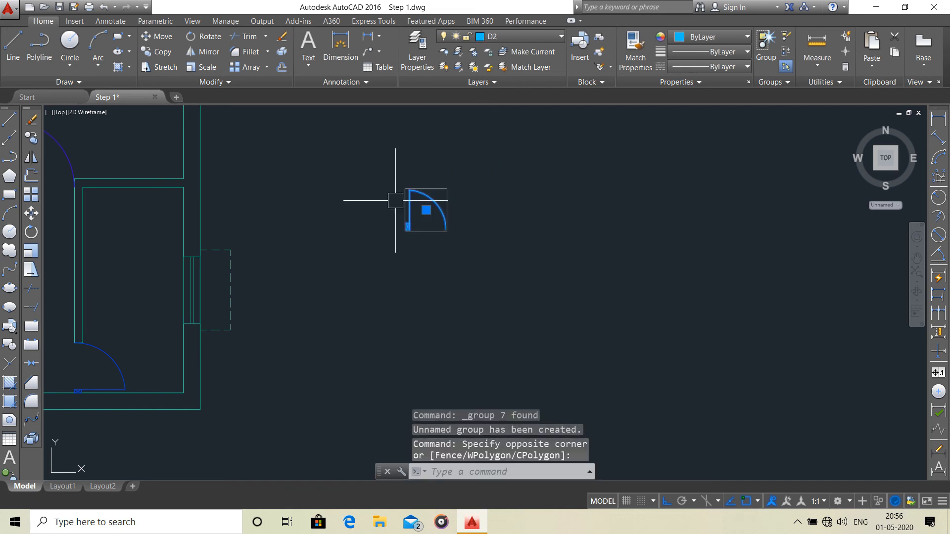
click(202, 50)
click(447, 223)
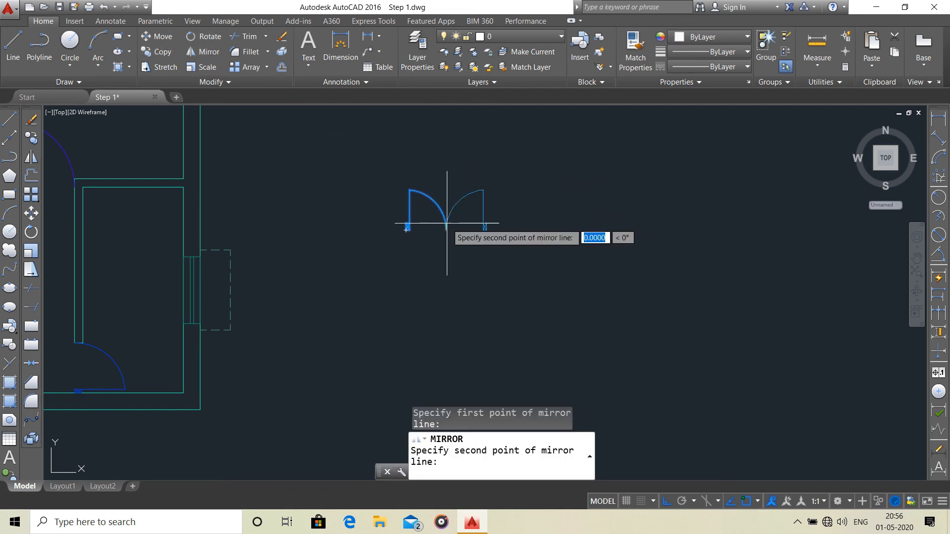
click(446, 172)
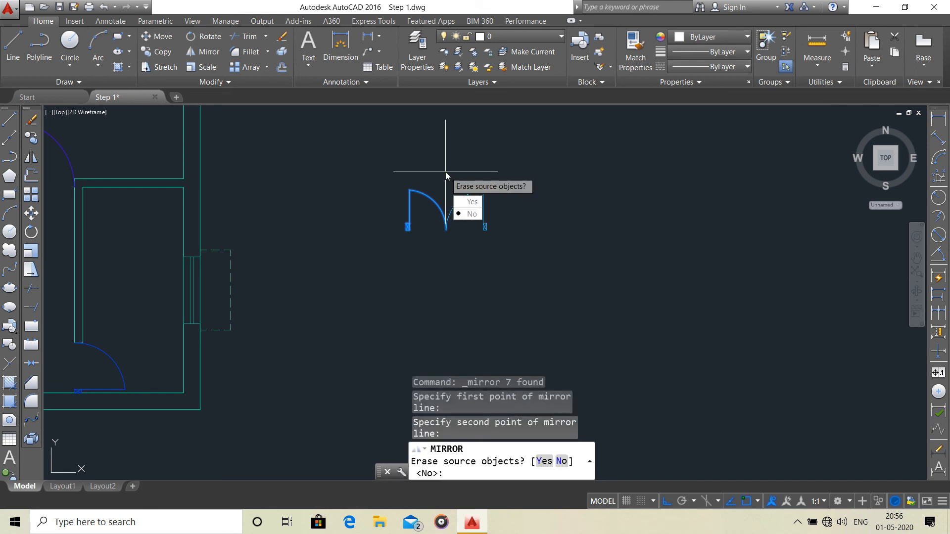
key(Return)
Move both door leaves from the left frame's lower outer corner into the entrance opening, against the lower-left wall end.
scroll(459, 194, down, 2)
click(534, 176)
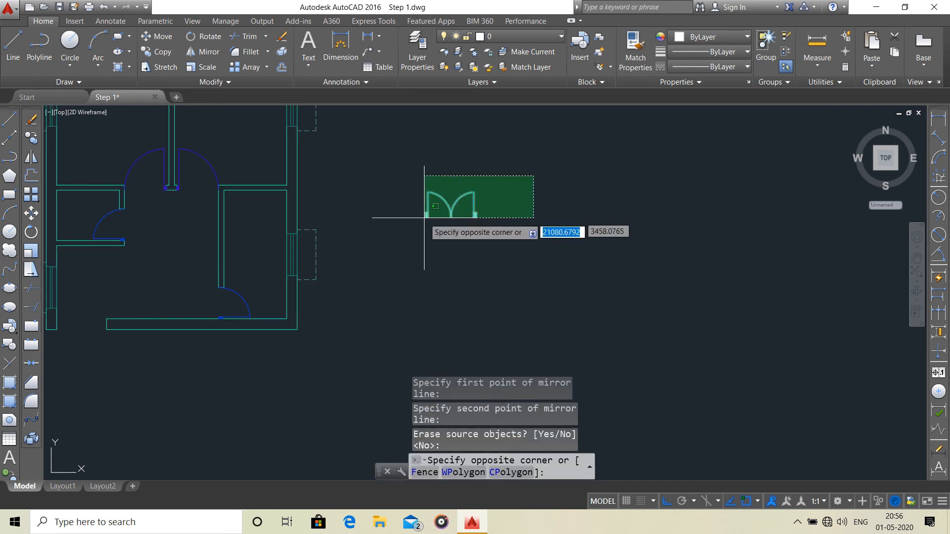
click(413, 238)
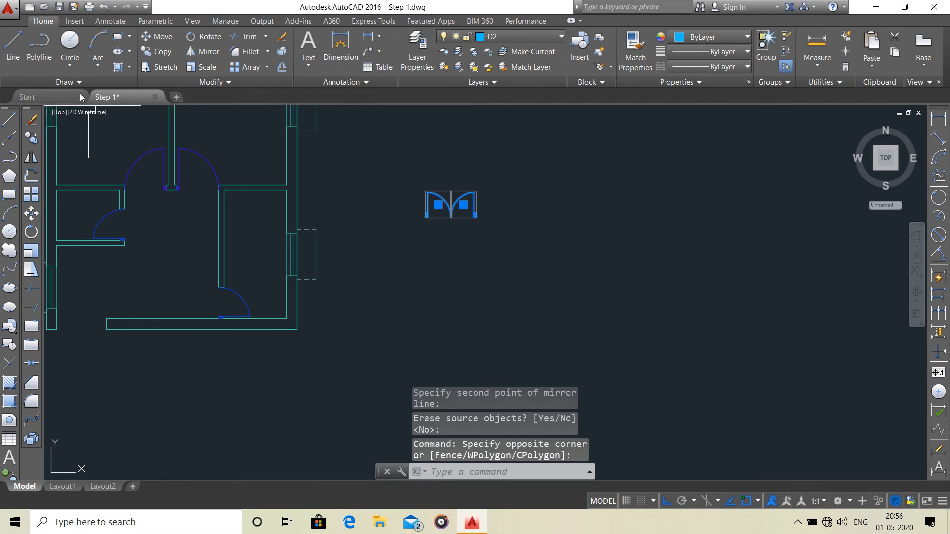
click(162, 38)
scroll(393, 218, up, 2)
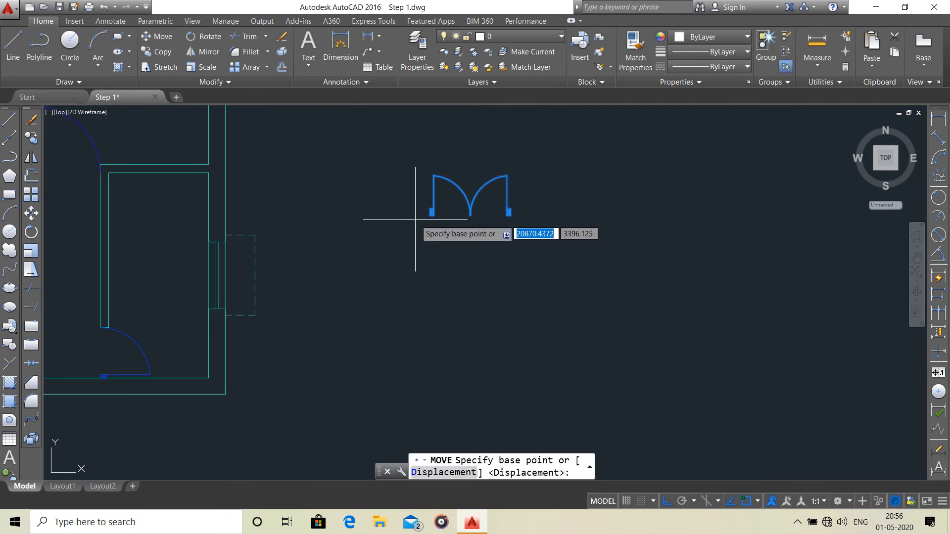
click(430, 215)
scroll(432, 230, down, 4)
middle_drag(438, 238, 649, 172)
scroll(452, 222, up, 6)
key(Escape)
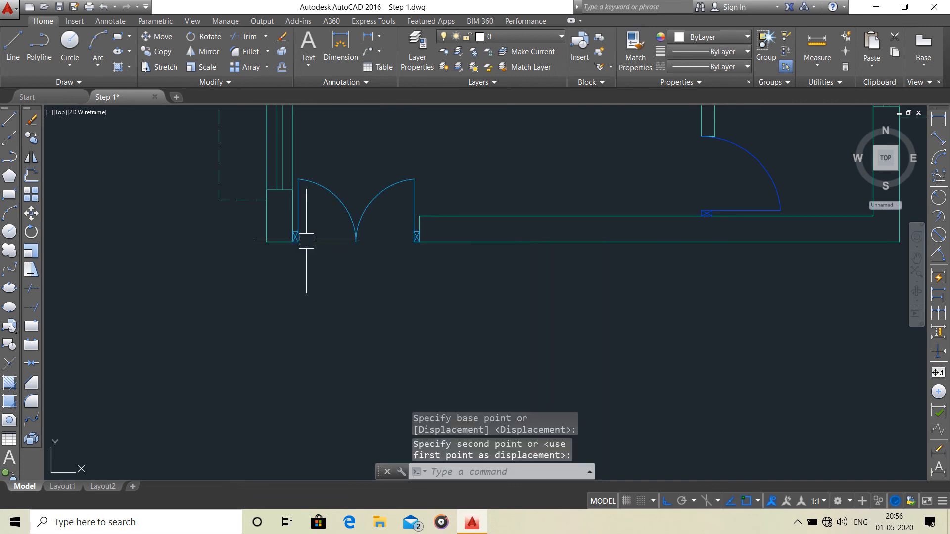
Draw a rectangle 300 long and 250 wide in the empty area to the right of the floor plan.
scroll(446, 225, down, 6)
scroll(484, 236, down, 4)
scroll(485, 229, up, 4)
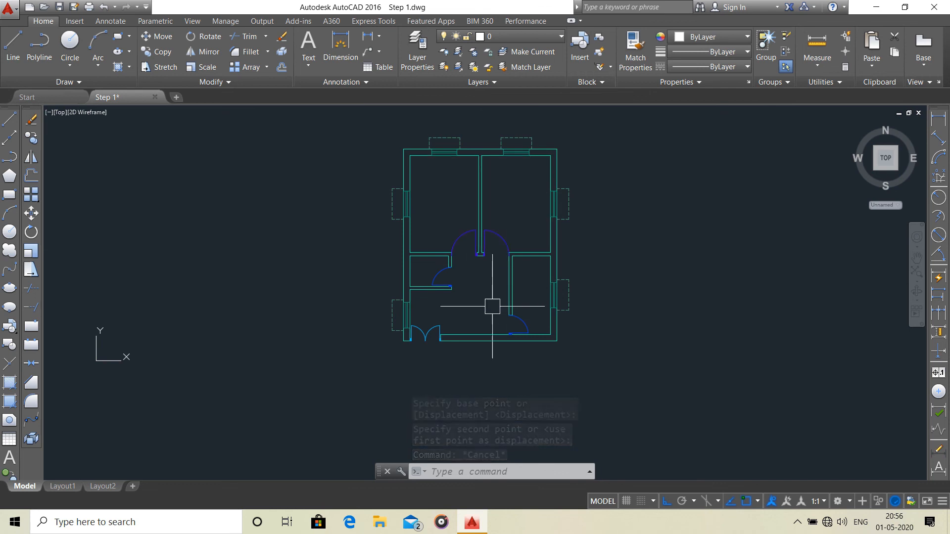
scroll(396, 252, up, 4)
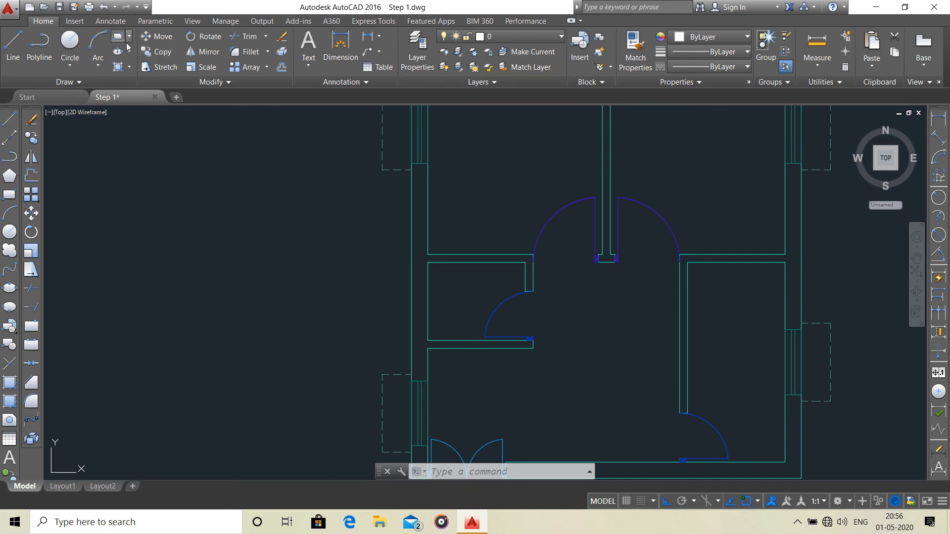
click(118, 37)
scroll(376, 203, down, 3)
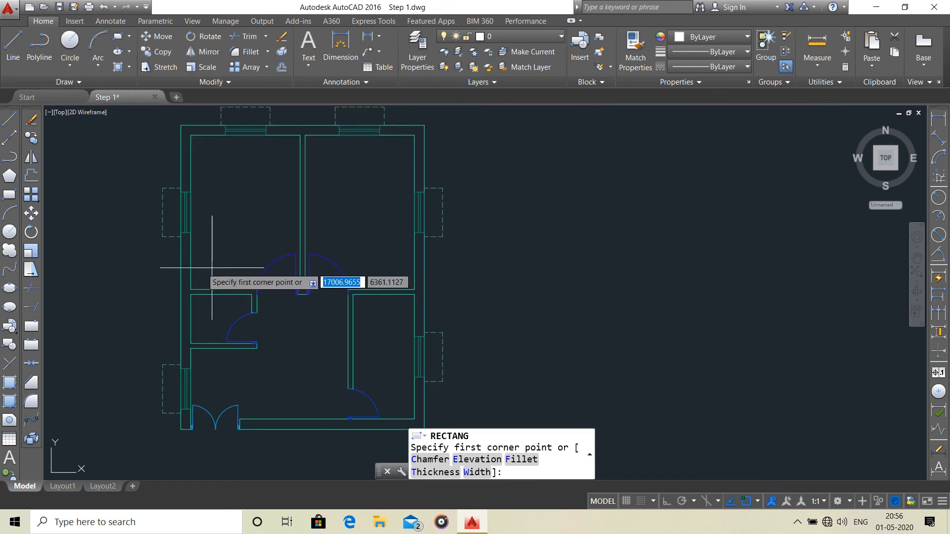
click(514, 215)
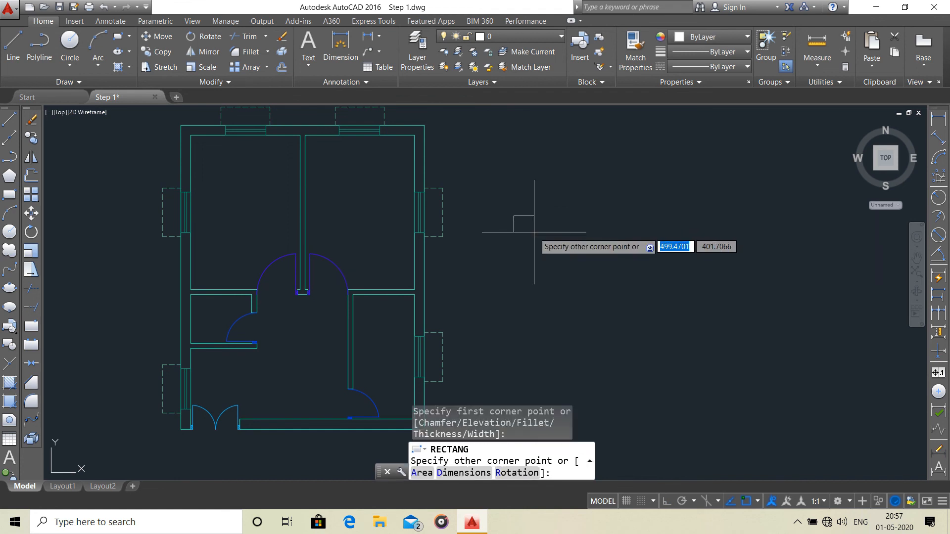
text(d)
key(Return)
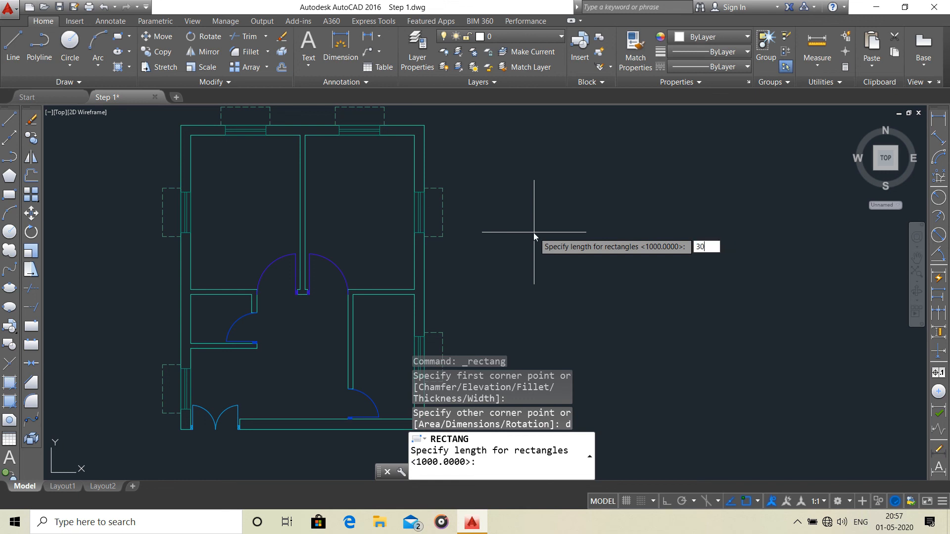
key(Return)
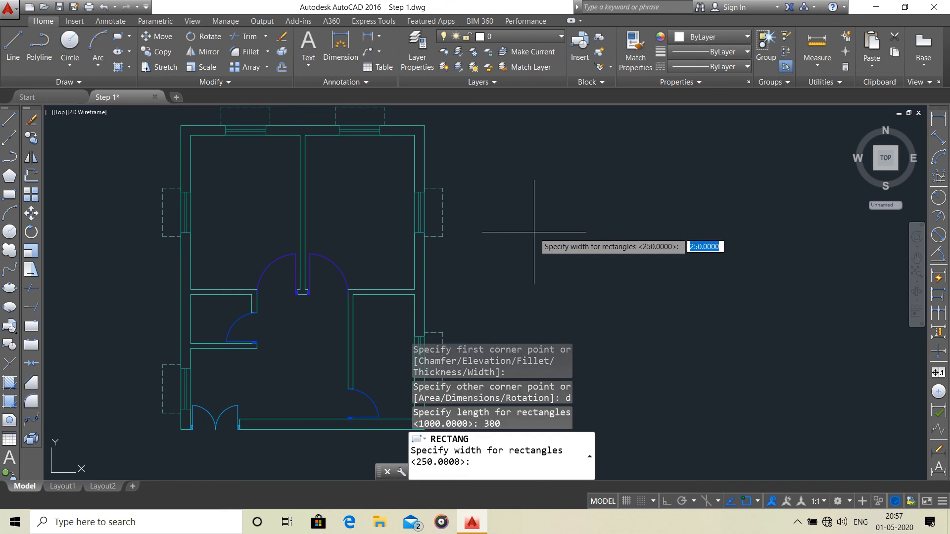
key(Return)
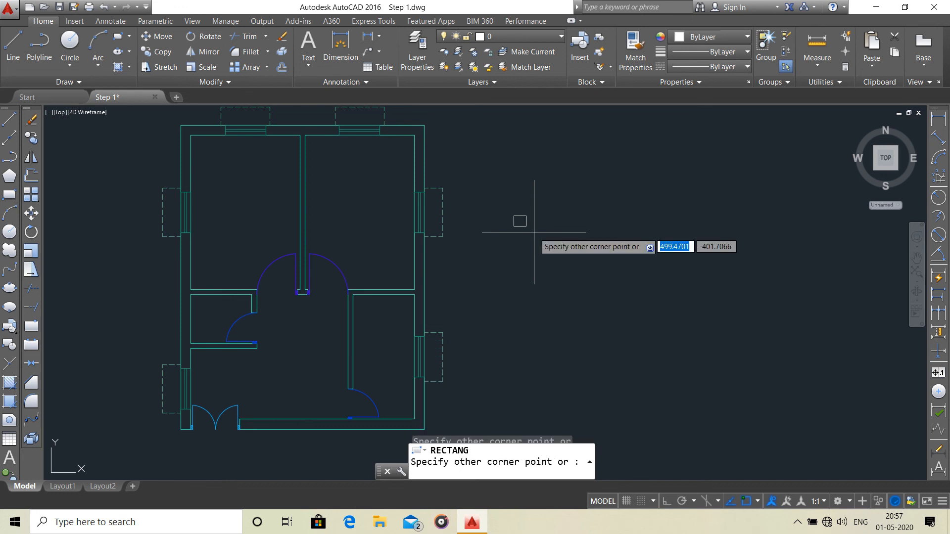
Explode the 300 by 250 rectangle into separate lines.
scroll(534, 219, up, 2)
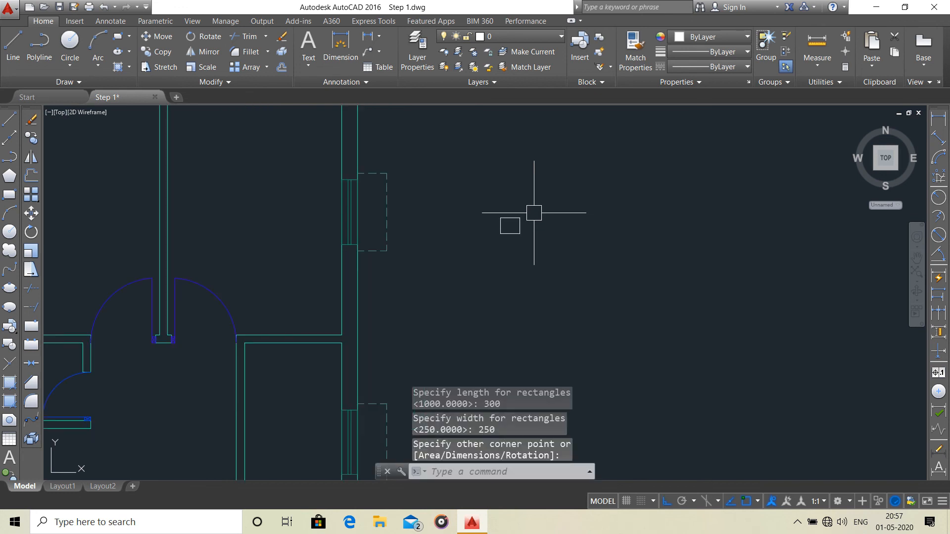
click(508, 218)
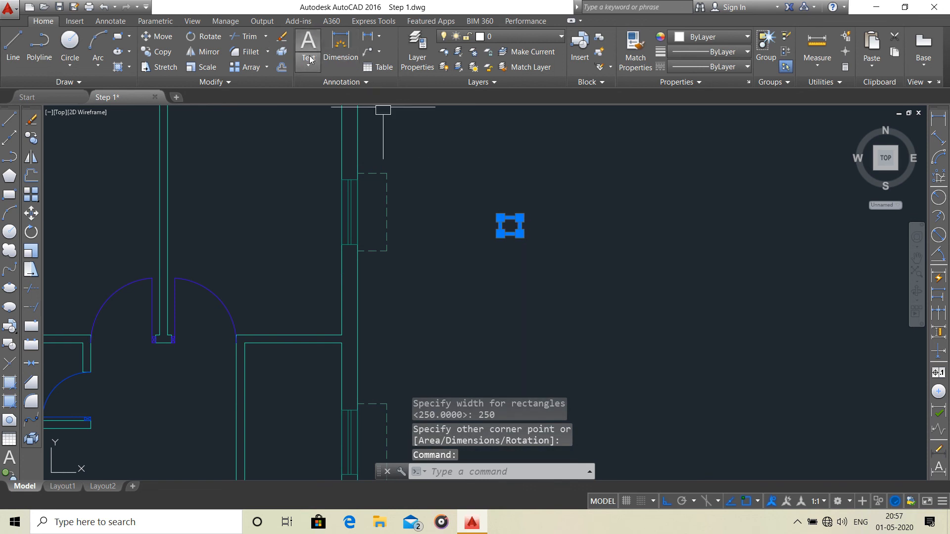
click(282, 52)
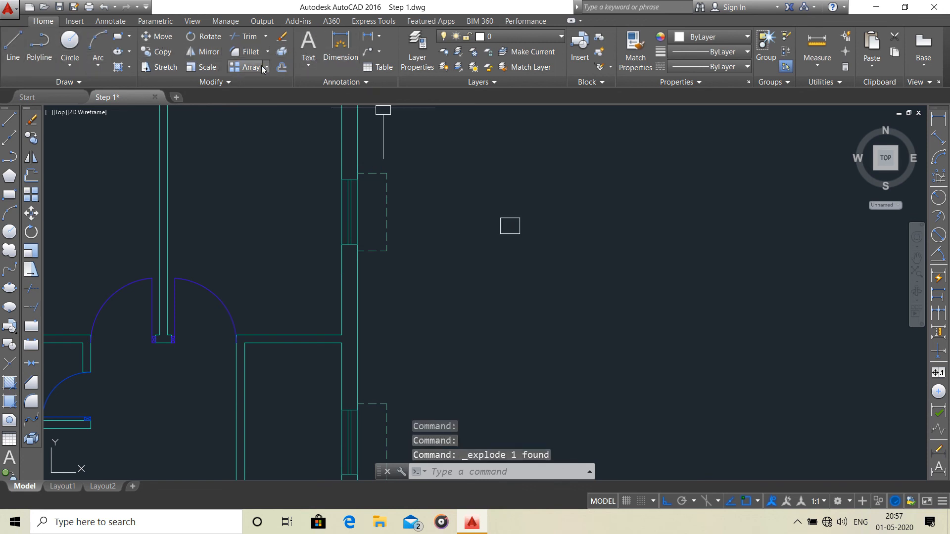
Offset the exploded rectangle's upper edge 100 inward.
click(281, 67)
scroll(446, 184, up, 2)
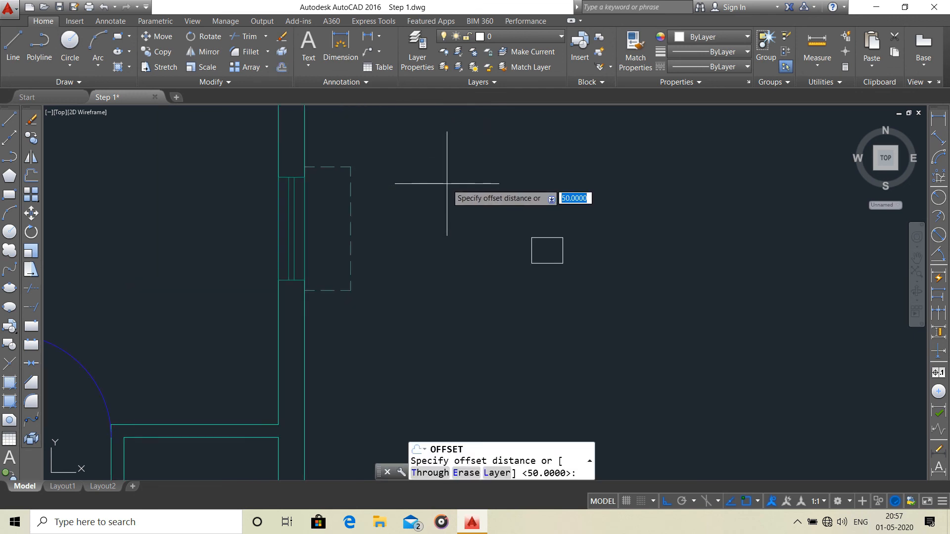
text(100)
key(Return)
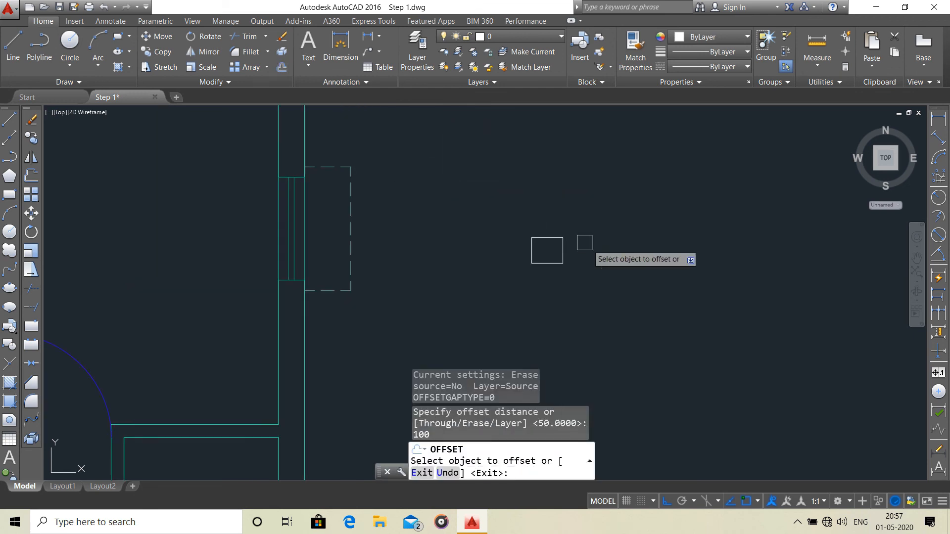
click(546, 263)
click(546, 253)
Offset the exploded rectangle's lower edge 100 inward.
click(548, 263)
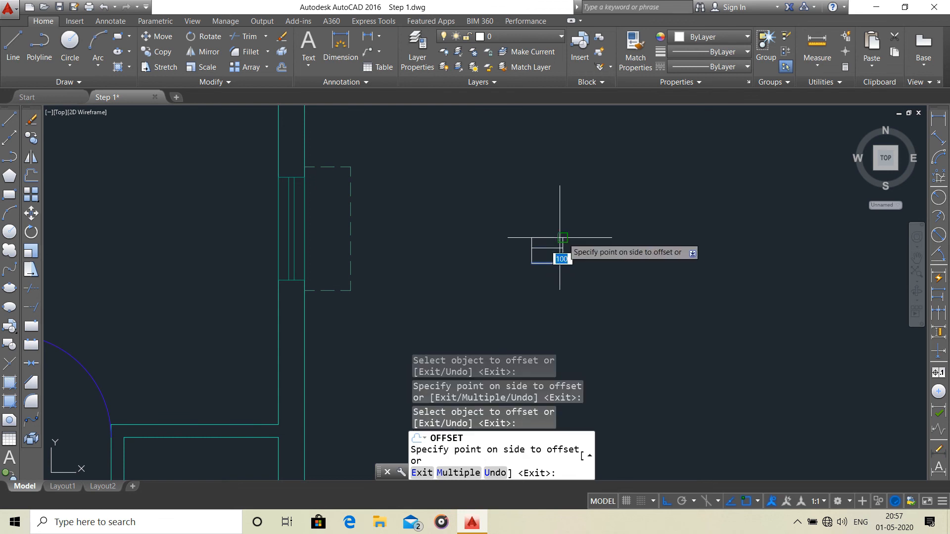
key(Escape)
scroll(610, 241, up, 2)
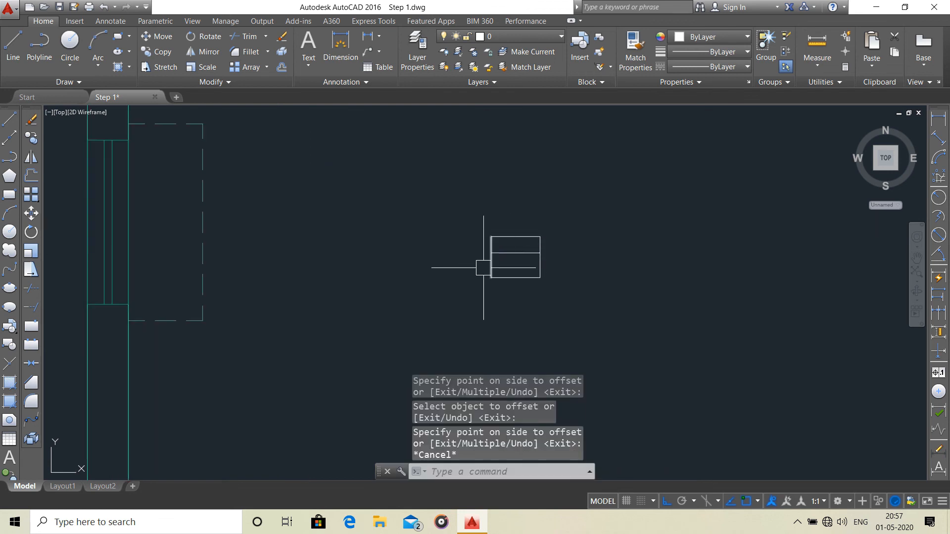
key(Return)
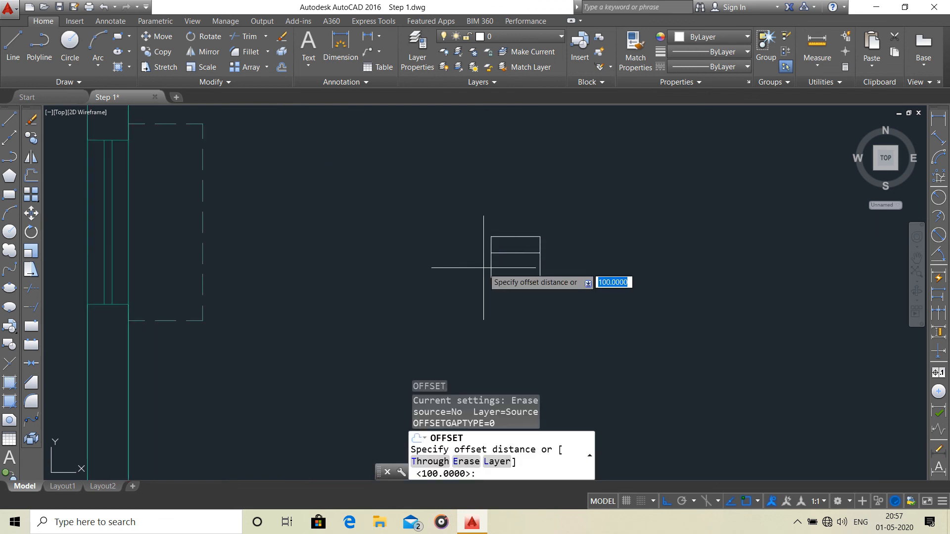
key(Return)
click(520, 277)
click(590, 273)
key(Escape)
Assign the rectangle's edges and its two inner lines to layer V.
scroll(594, 266, down, 2)
click(583, 213)
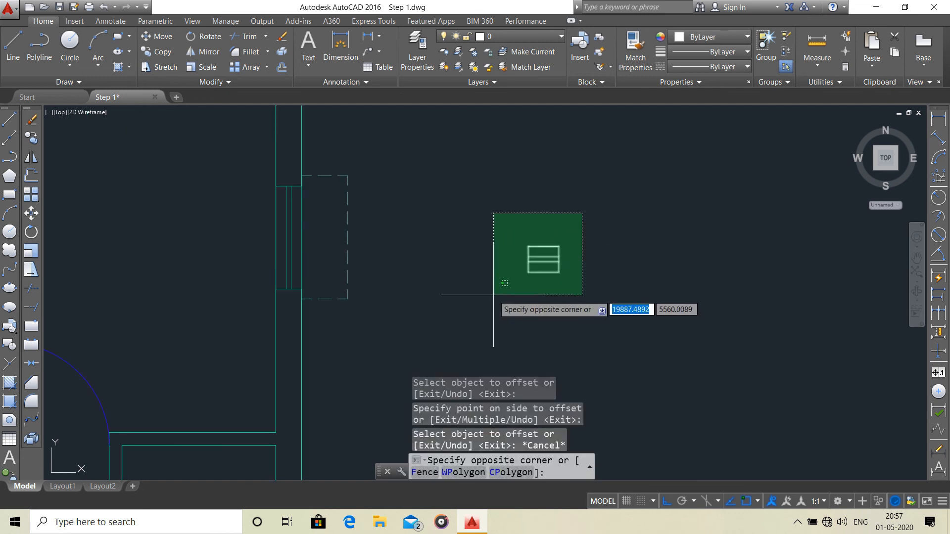
click(504, 284)
click(531, 35)
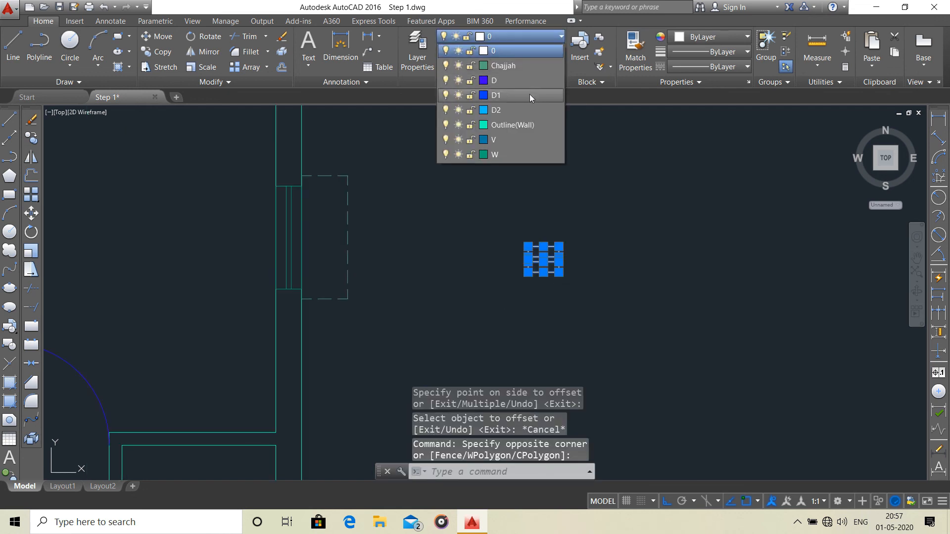
click(507, 140)
scroll(527, 220, down, 4)
key(Escape)
Rotate the complete V symbol 90 degrees about a base point beside its lower-right corner.
middle_drag(447, 273, 581, 217)
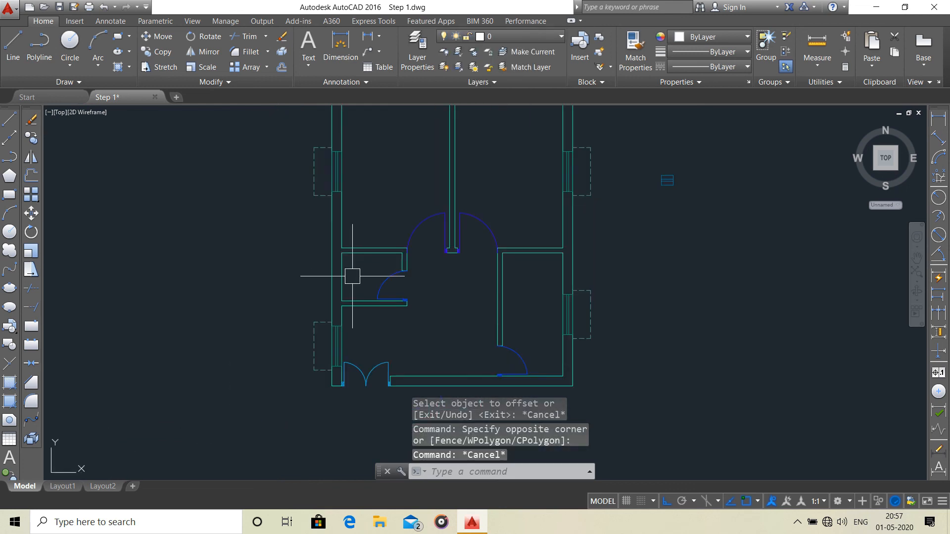
scroll(354, 276, down, 2)
scroll(558, 218, up, 2)
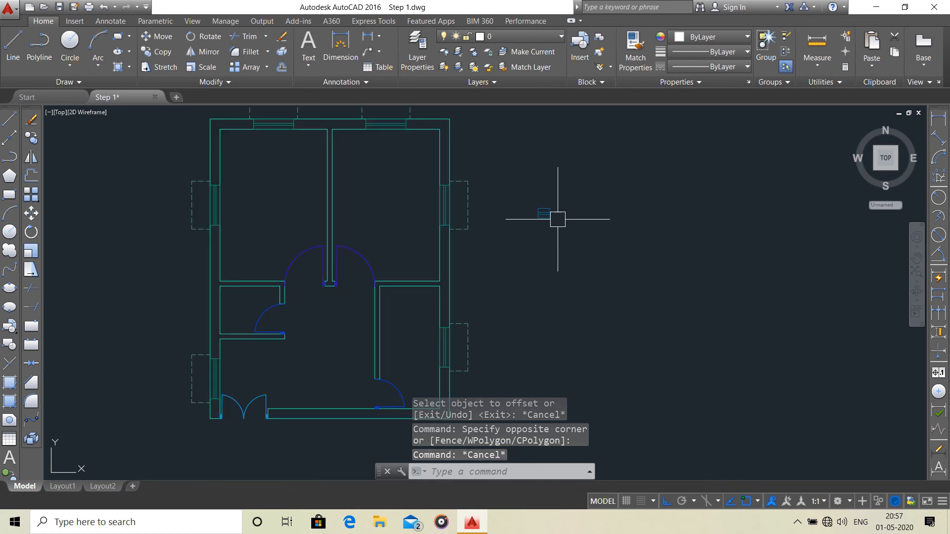
click(568, 188)
click(526, 244)
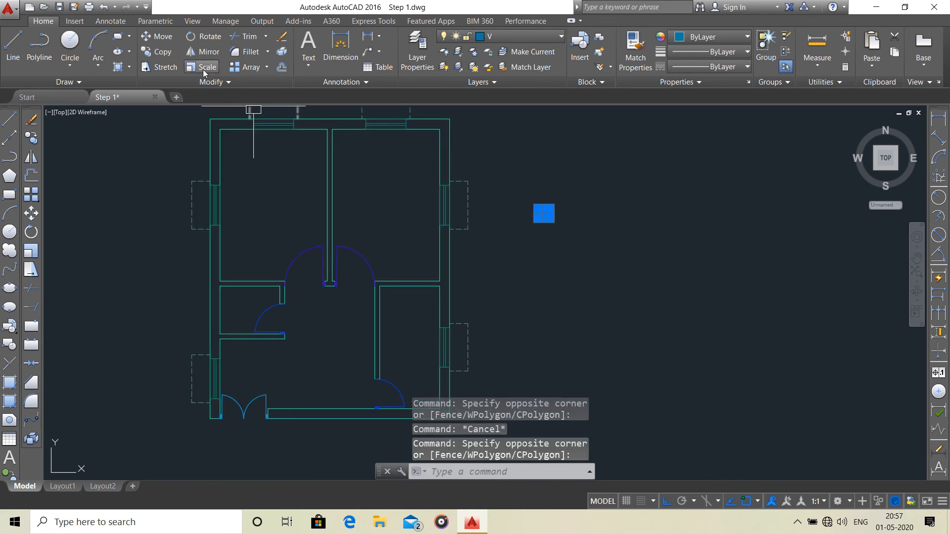
click(205, 40)
click(557, 226)
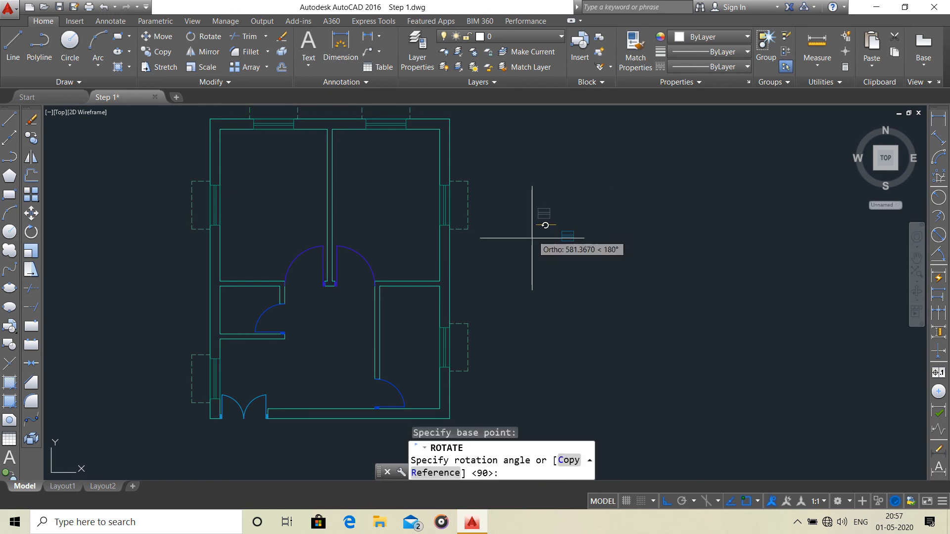
click(570, 245)
Group all lines of the rotated V symbol.
scroll(572, 215, up, 4)
click(576, 202)
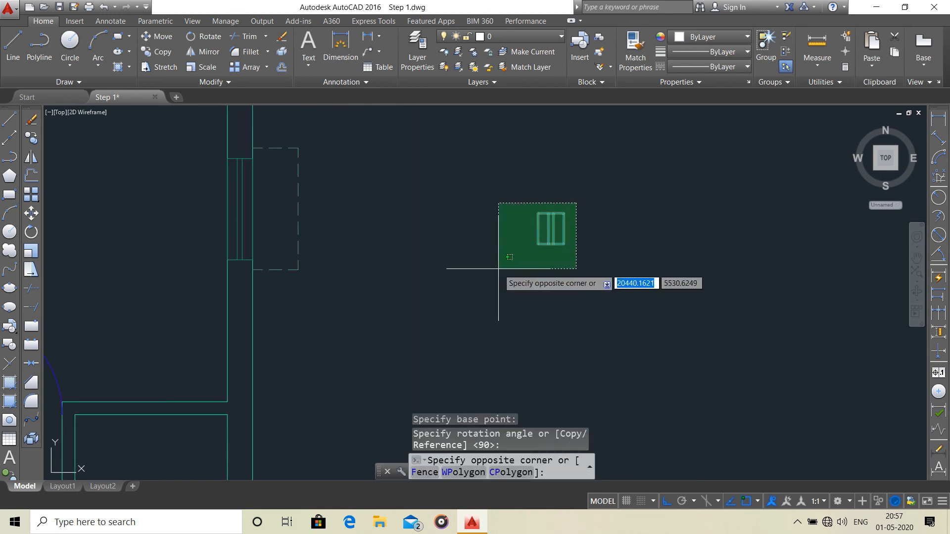
click(500, 267)
click(771, 49)
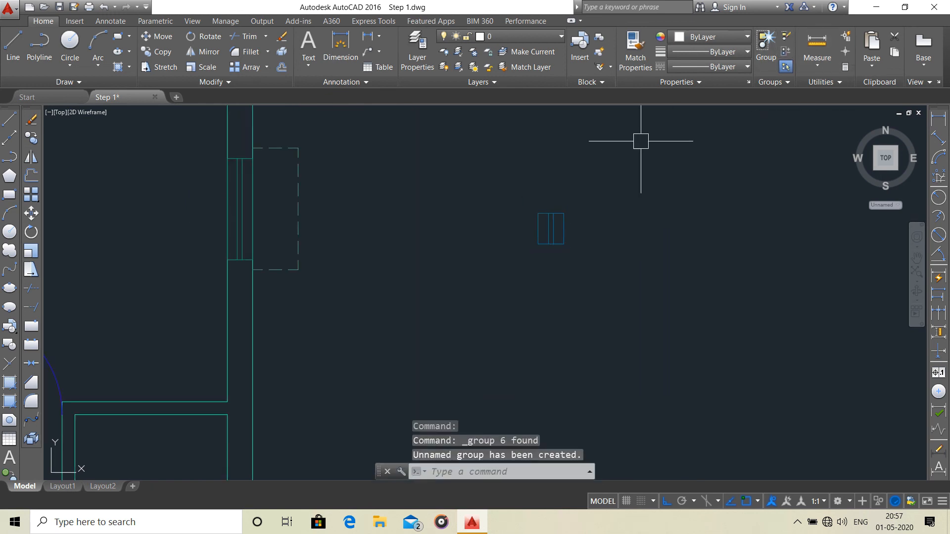
Copy the grouped V symbol from its right edge's midpoint to the midpoint of the small D1-door room's inner left wall line.
click(546, 214)
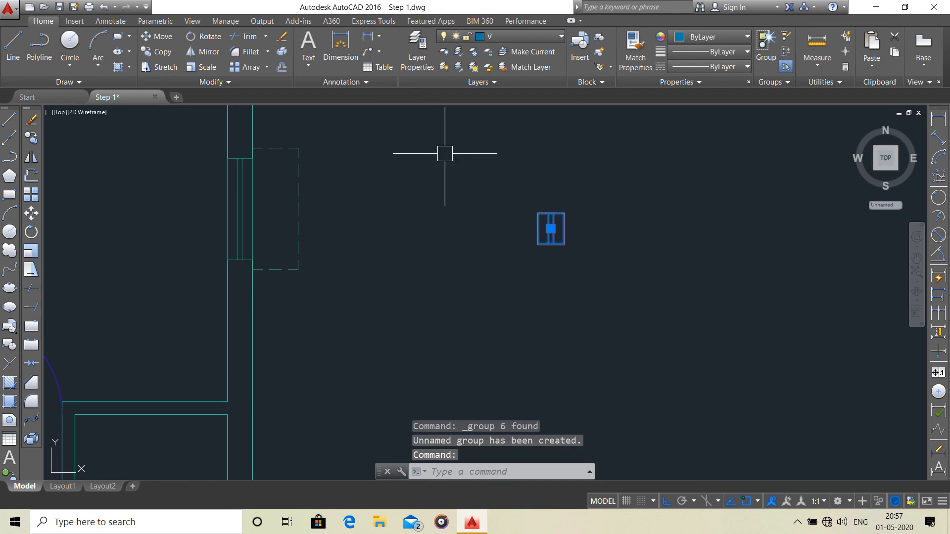
click(171, 58)
scroll(361, 291, down, 2)
middle_drag(397, 276, 608, 218)
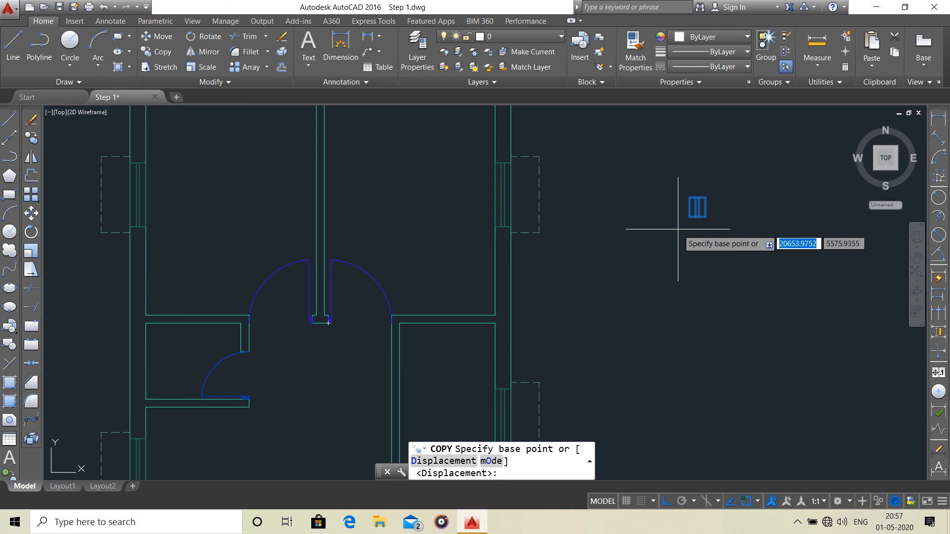
scroll(711, 208, up, 2)
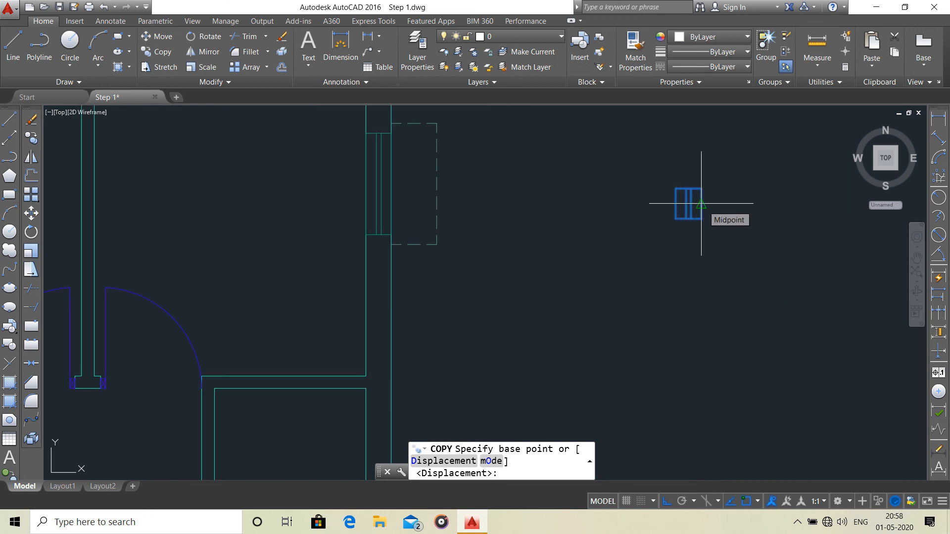
scroll(689, 204, down, 2)
click(692, 204)
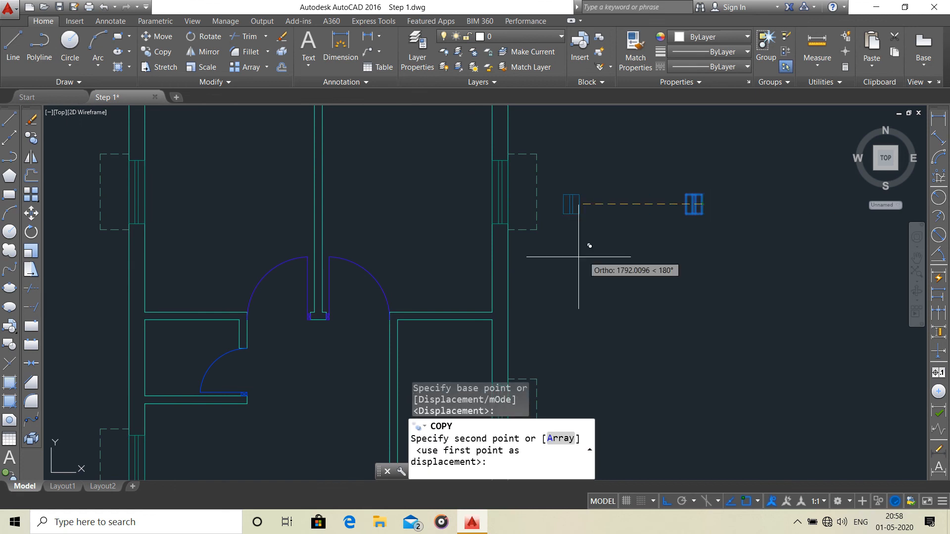
scroll(569, 243, up, 4)
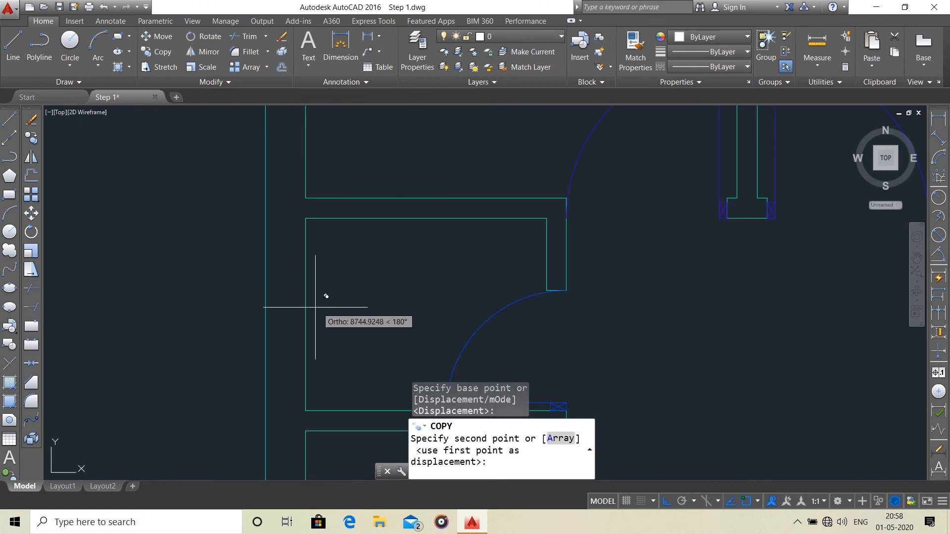
click(305, 315)
scroll(520, 267, down, 5)
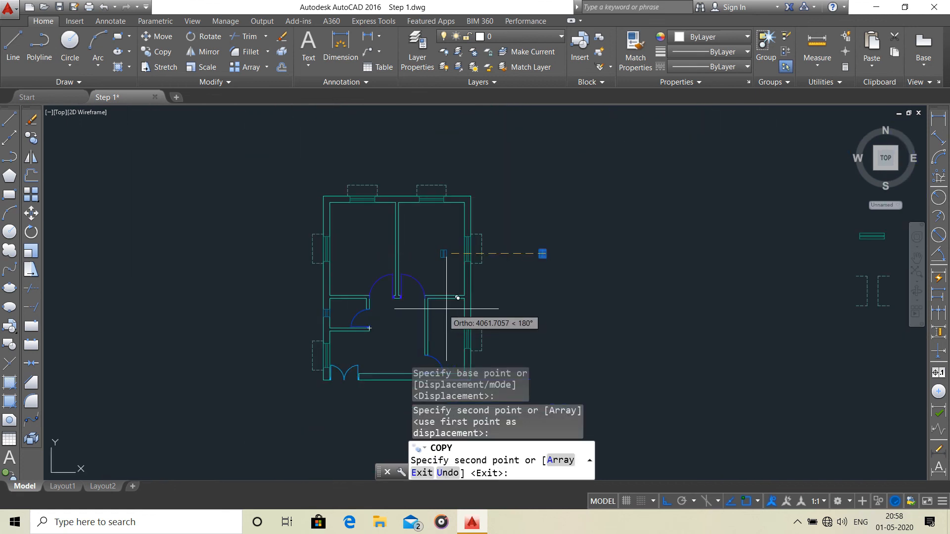
key(Escape)
Review the whole floor plan, checking the placed doors, windows and V symbol in the walls.
middle_drag(488, 280, 490, 262)
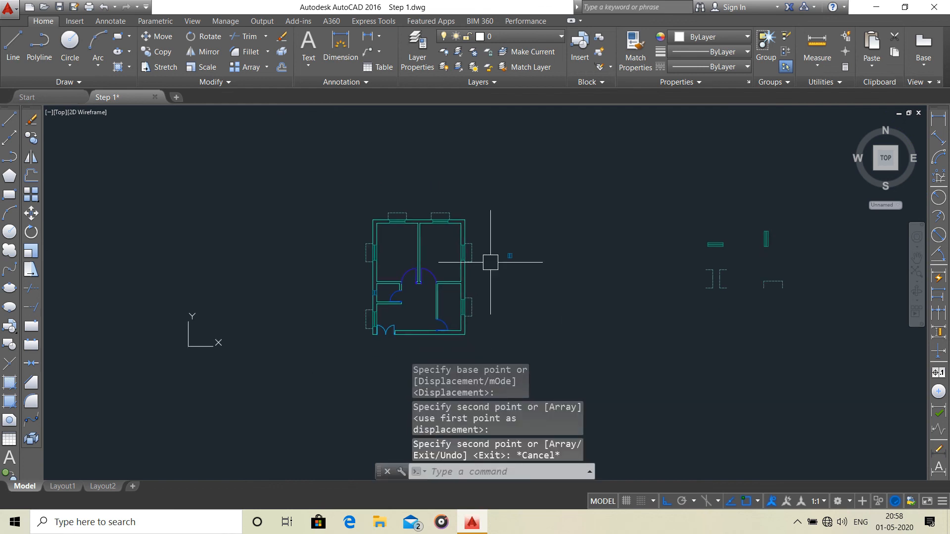
middle_drag(428, 261, 426, 236)
scroll(404, 213, up, 4)
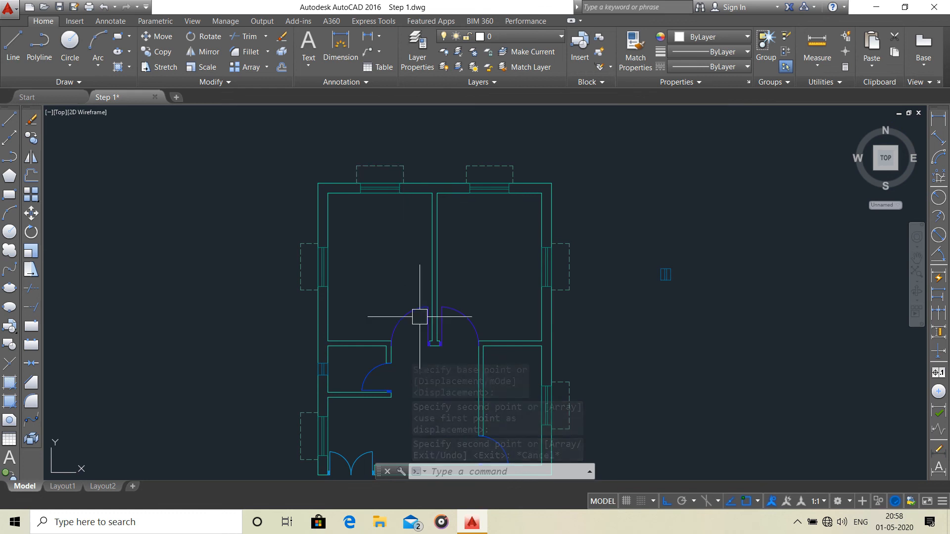
middle_drag(424, 333, 408, 257)
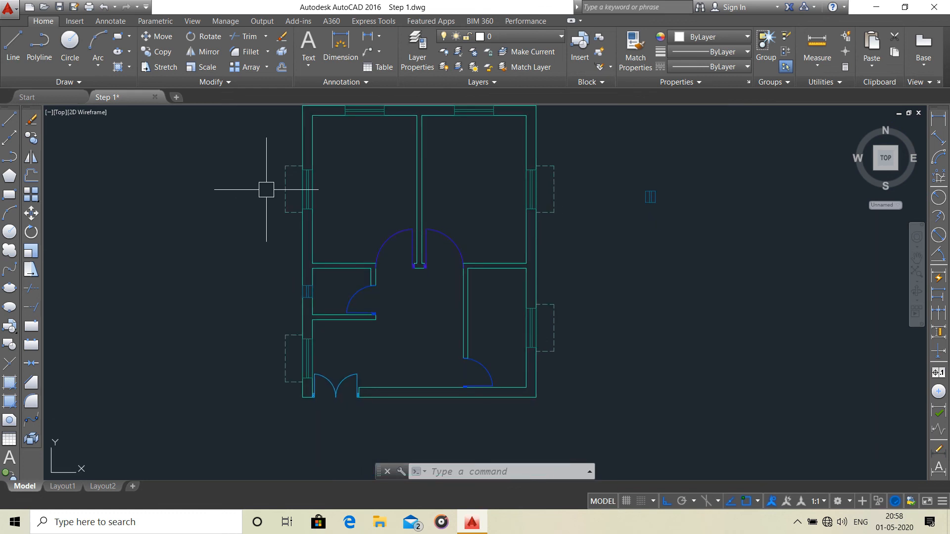
mouse_move(360, 297)
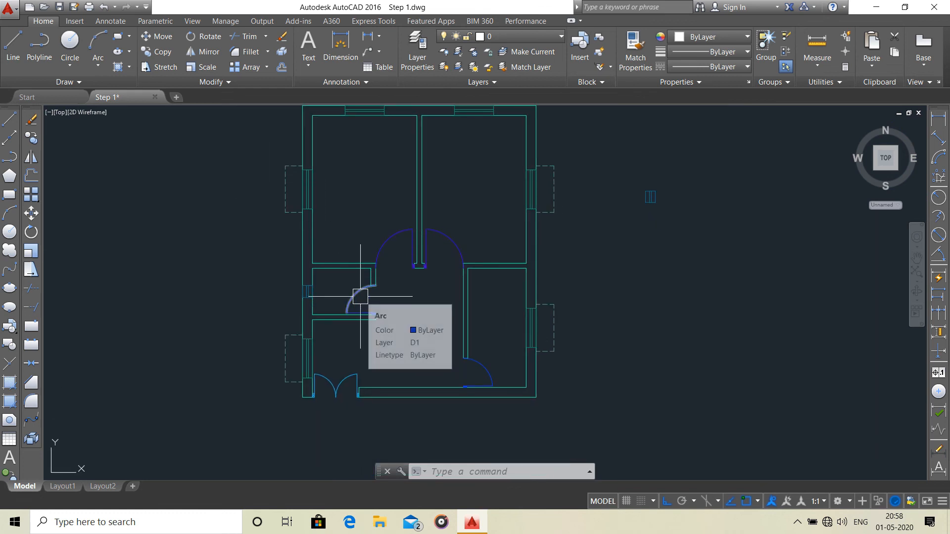
middle_drag(456, 312, 283, 320)
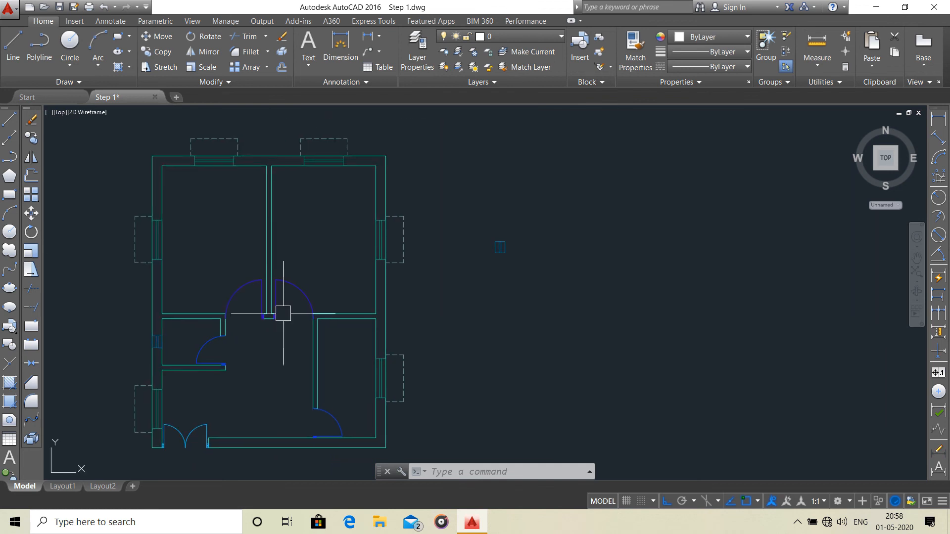
middle_drag(339, 311, 386, 306)
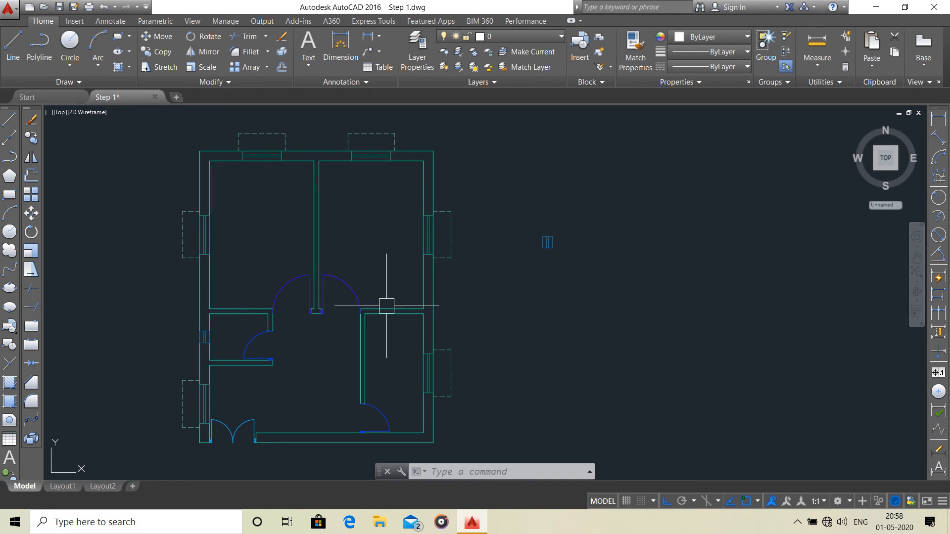
middle_drag(388, 331, 417, 320)
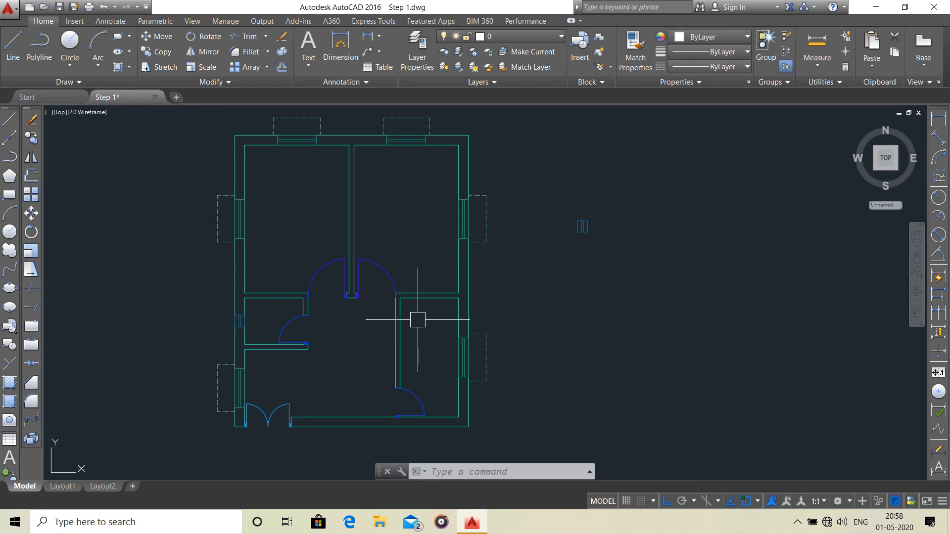